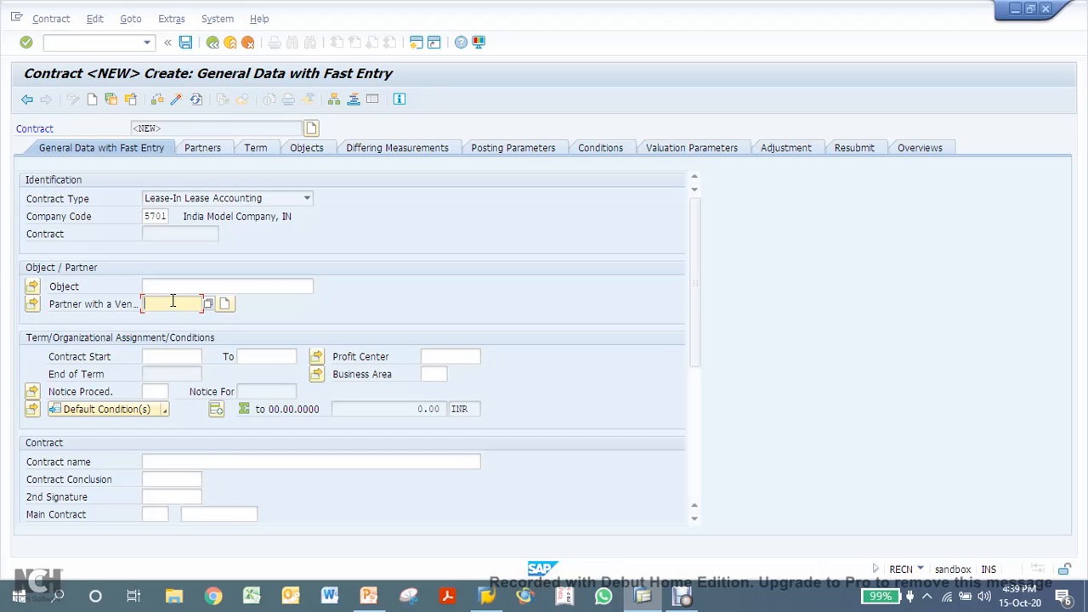
Assign business partner 105 as the contract's partner with a vendor account and check the partner's role details.
type("105")
key("Return")
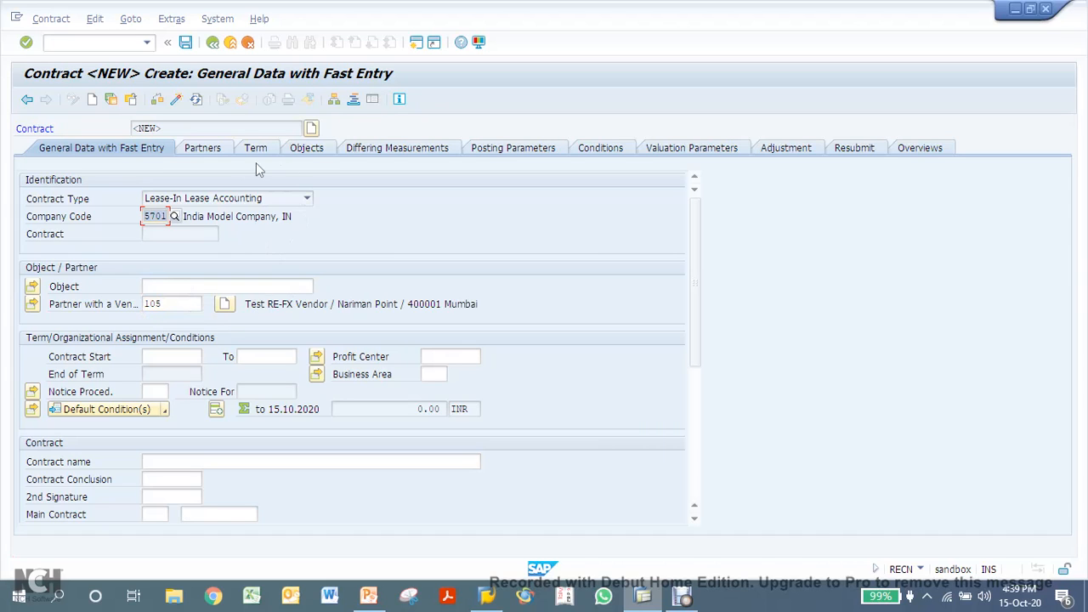
left_click(200, 154)
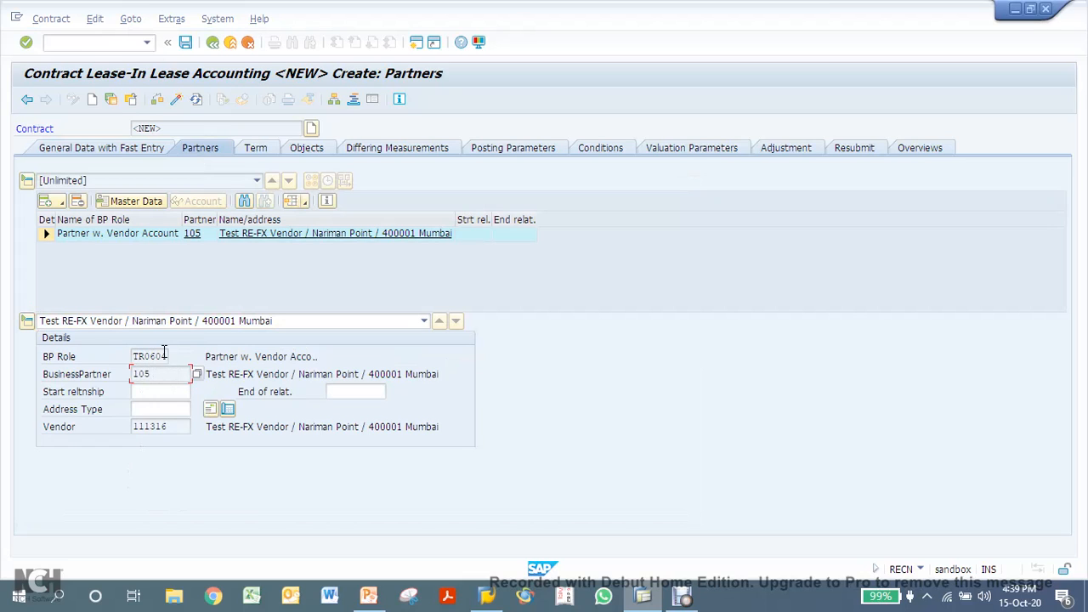
left_click(158, 355)
left_click(157, 375)
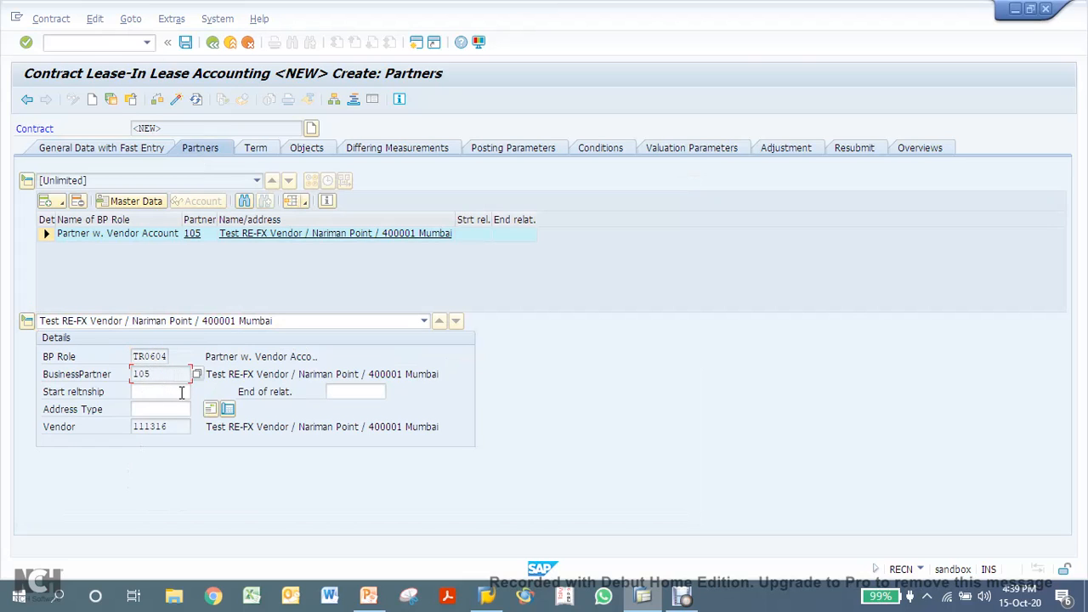
Review the assigned partner's master data, covering the address, vendor general data and company code data, and return to the contract.
left_click(120, 201)
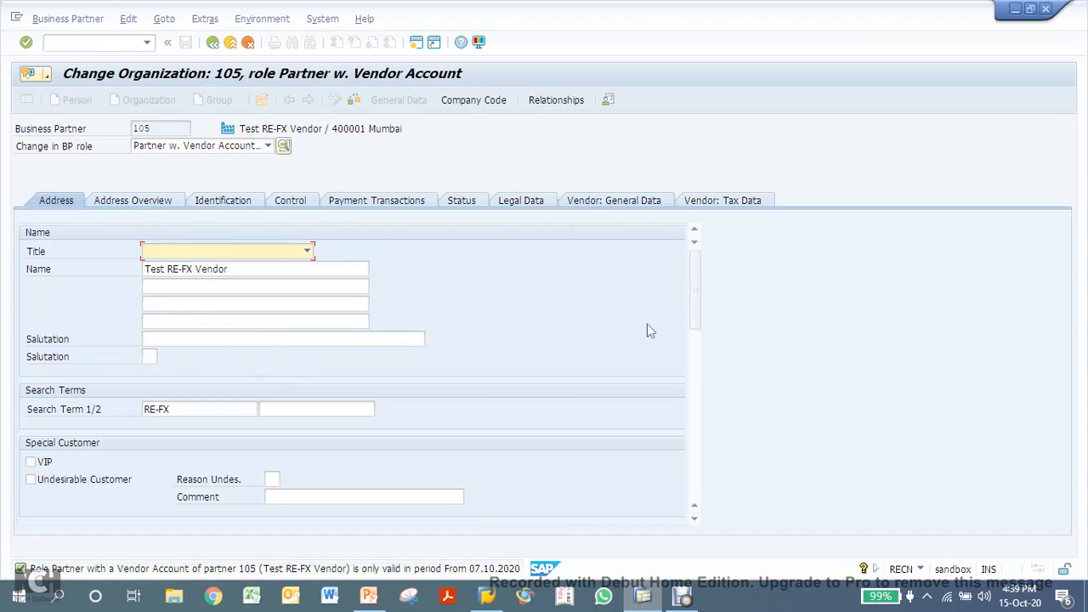
scroll(699, 367, "down", 5)
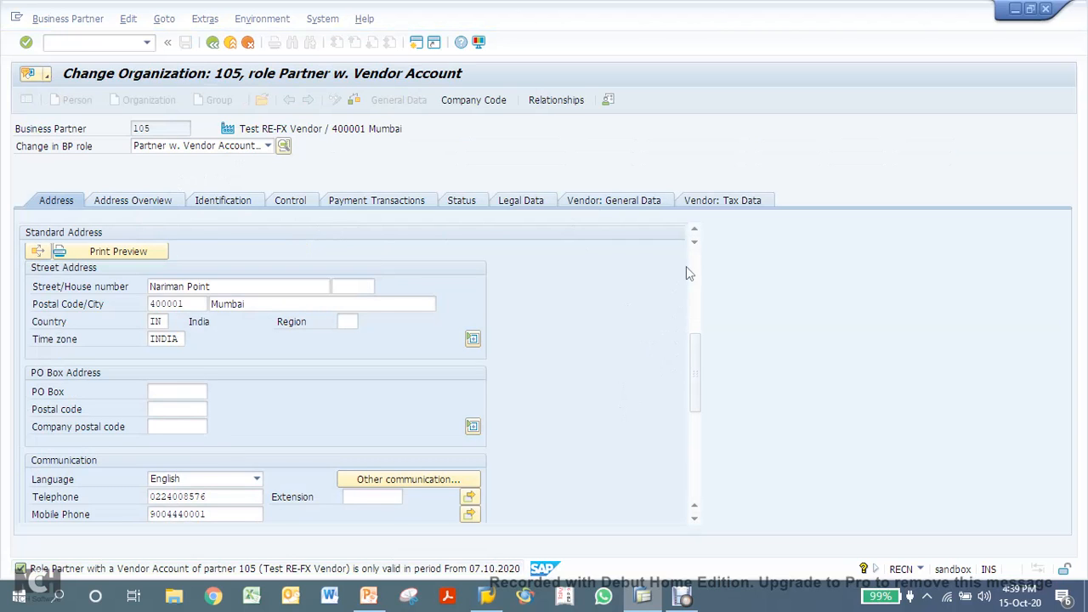
scroll(690, 272, "up", 5)
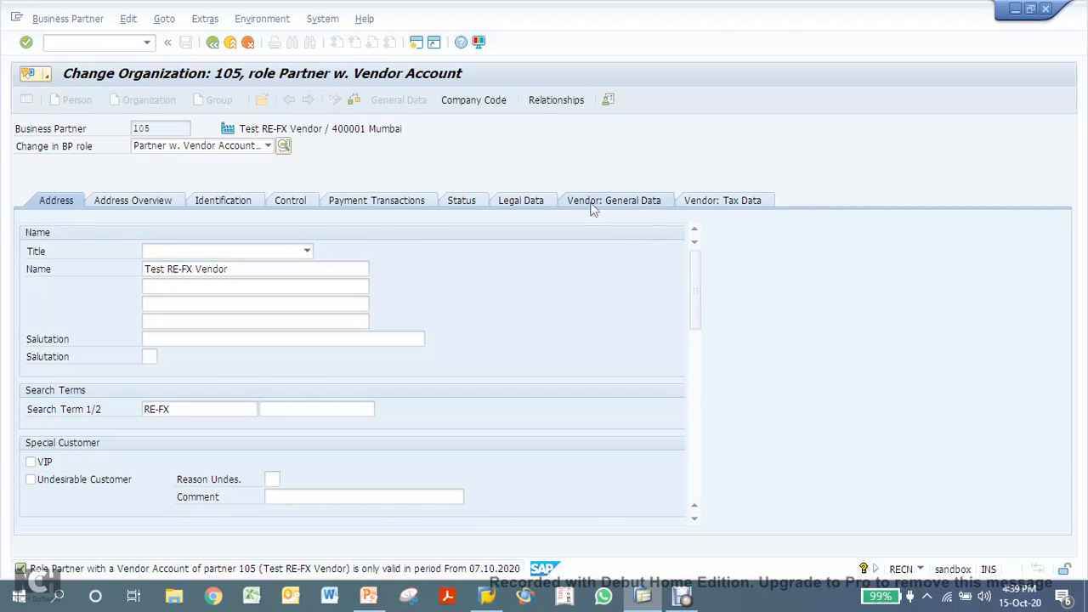
left_click(604, 202)
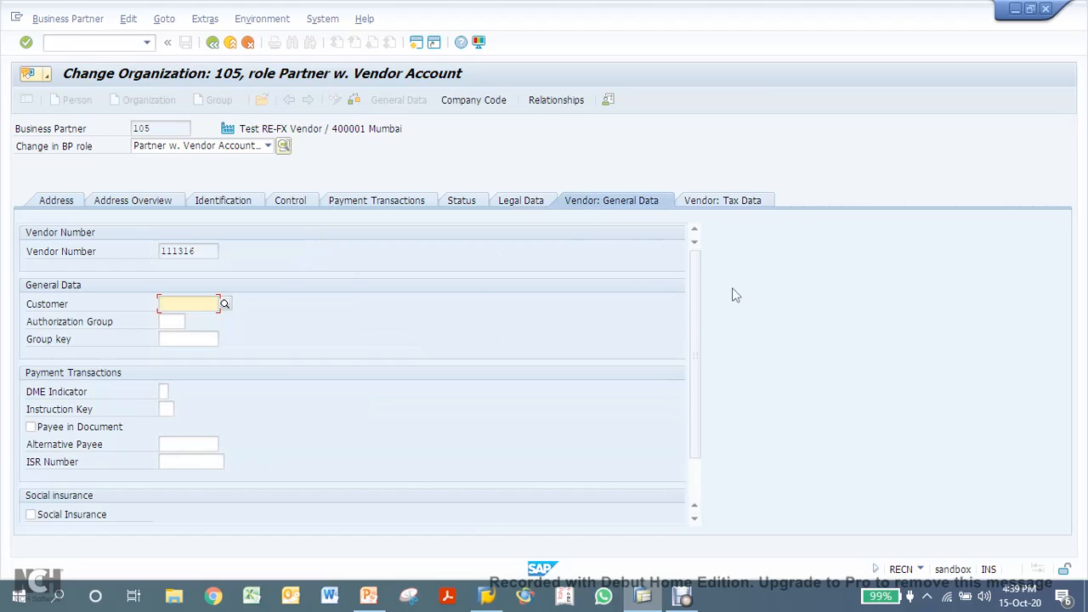
left_click(197, 248)
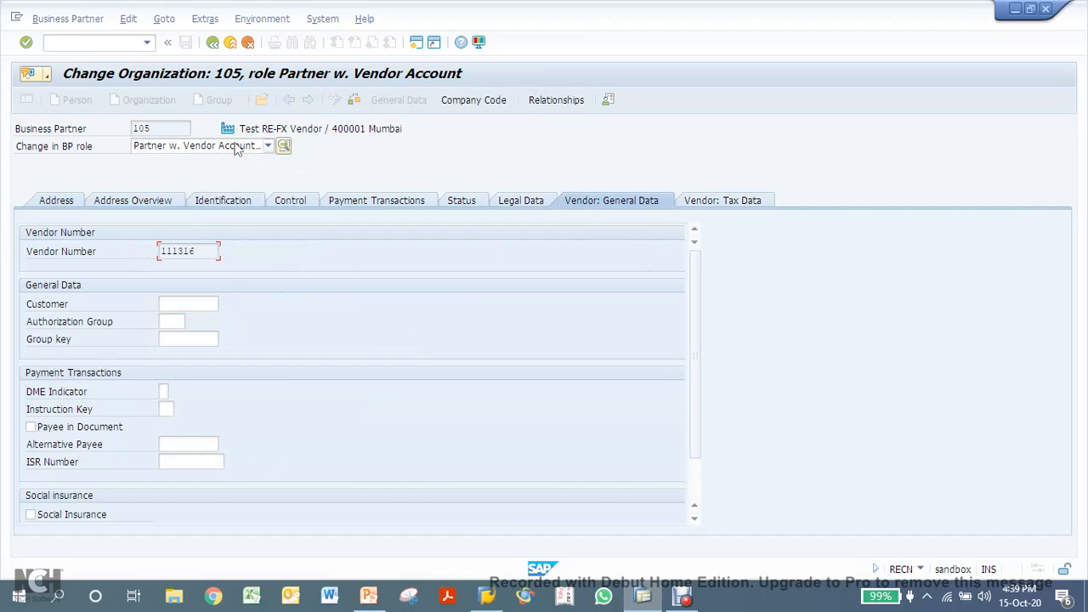
scroll(367, 436, "down", 1)
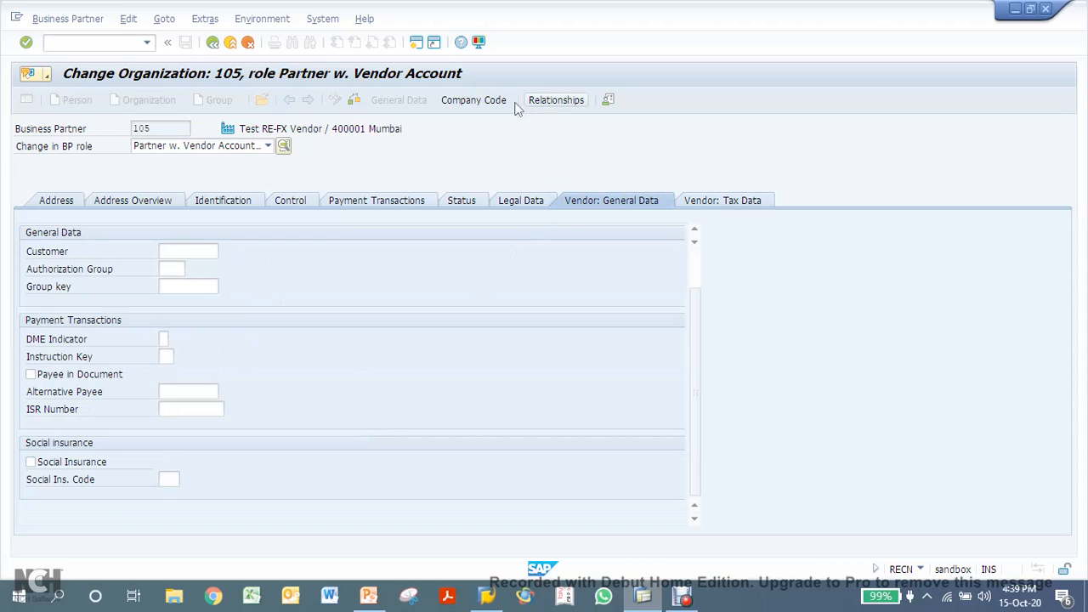
left_click(473, 100)
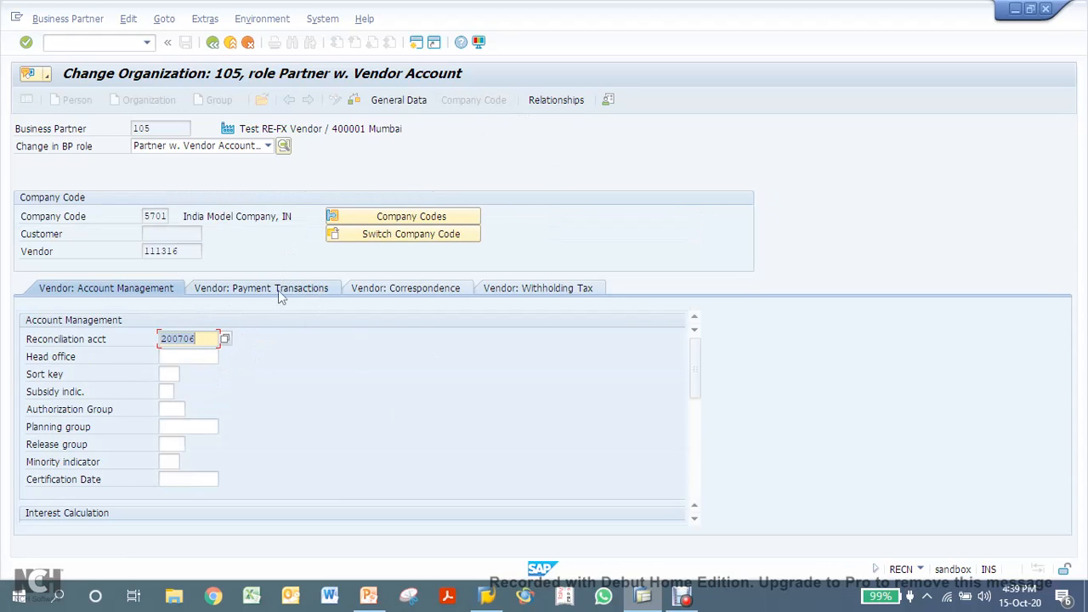
left_click(213, 42)
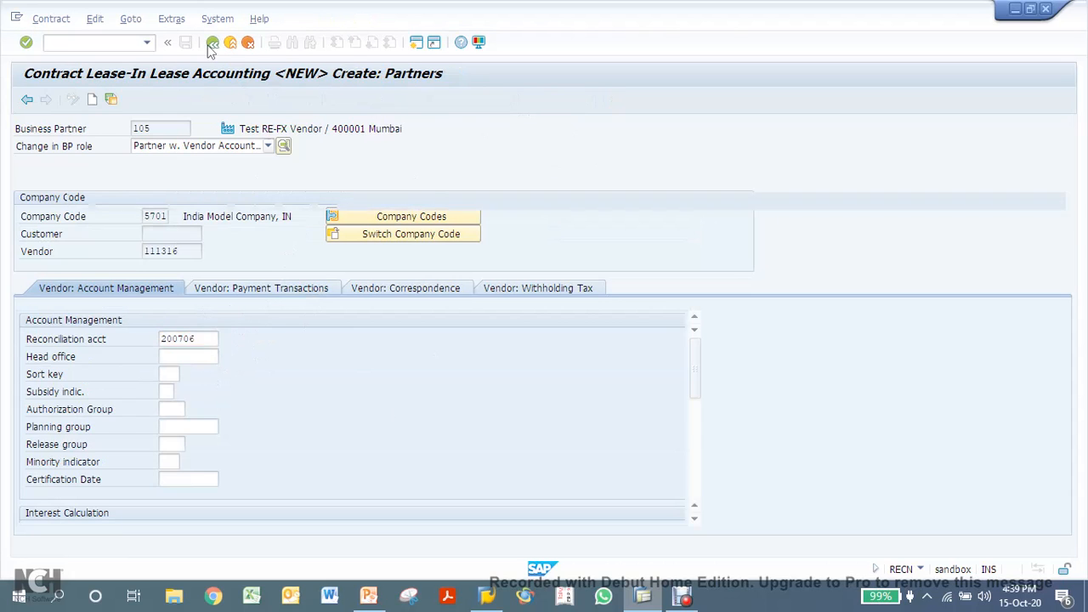
left_click(213, 42)
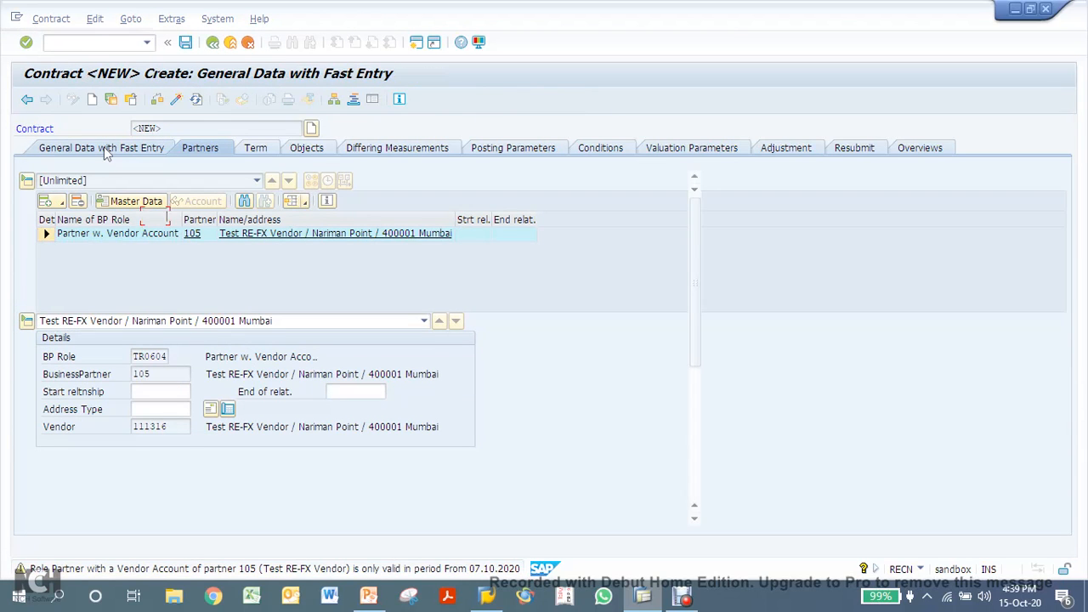
In the contract's general data, set the contract start to 01.11.2020 and the end to 31.10.2025.
left_click(107, 149)
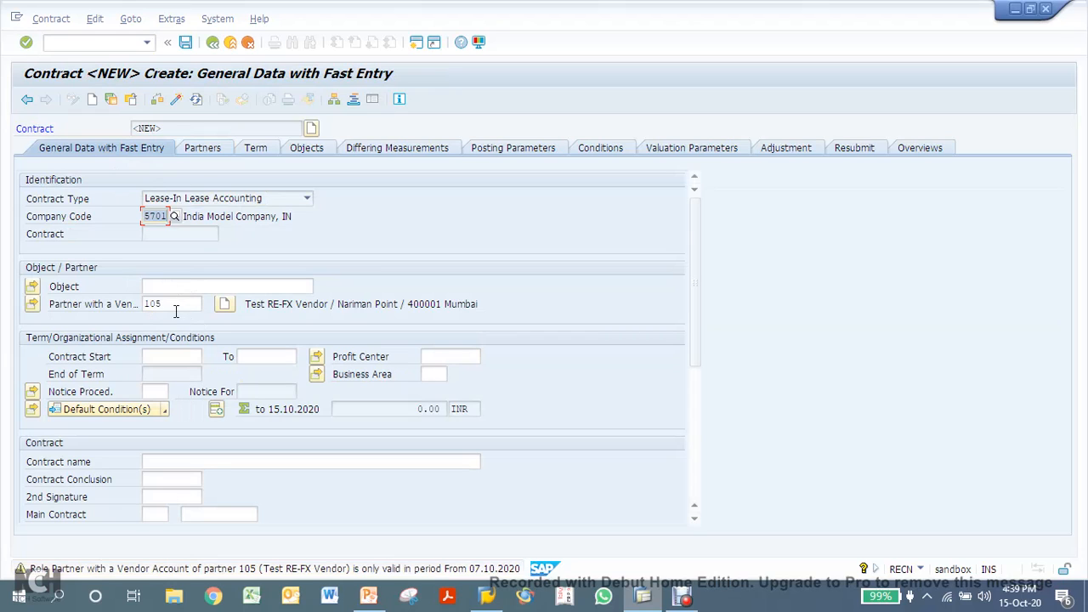
left_click(189, 357)
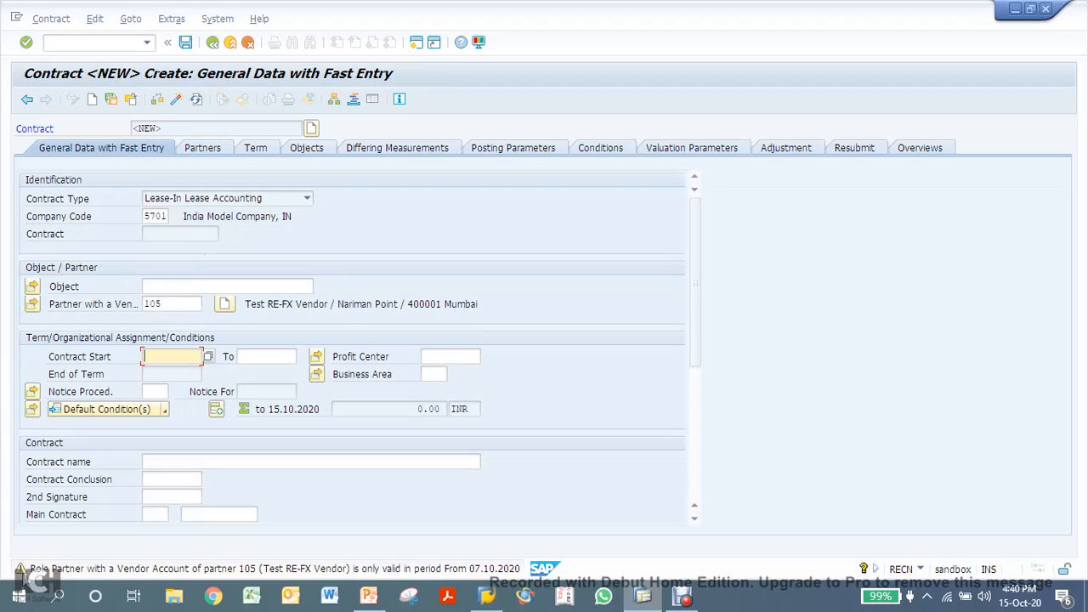
type("0")
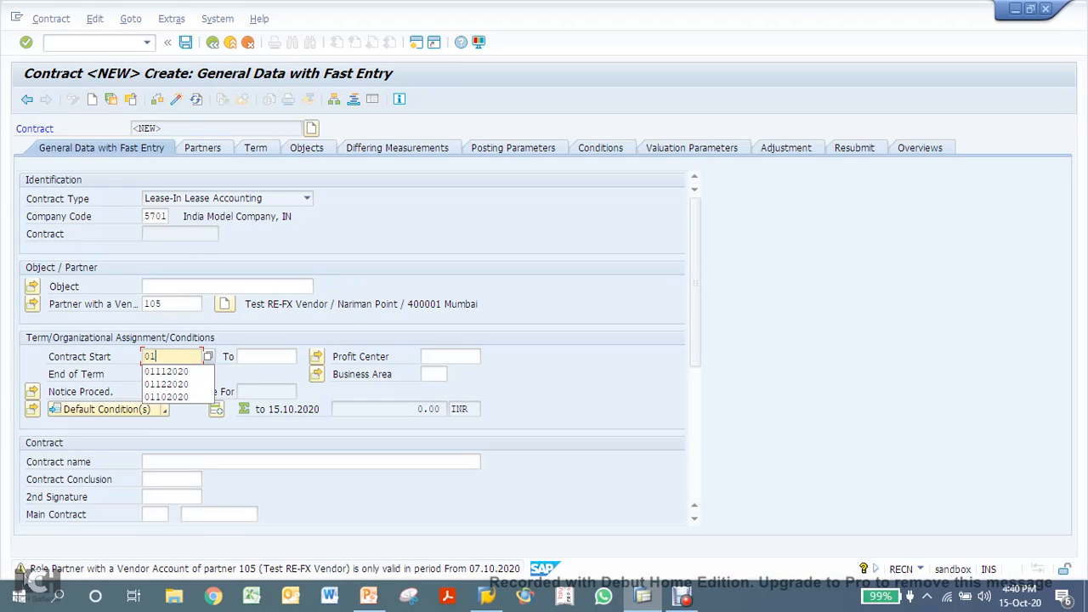
type("1")
key("Down")
key("Return")
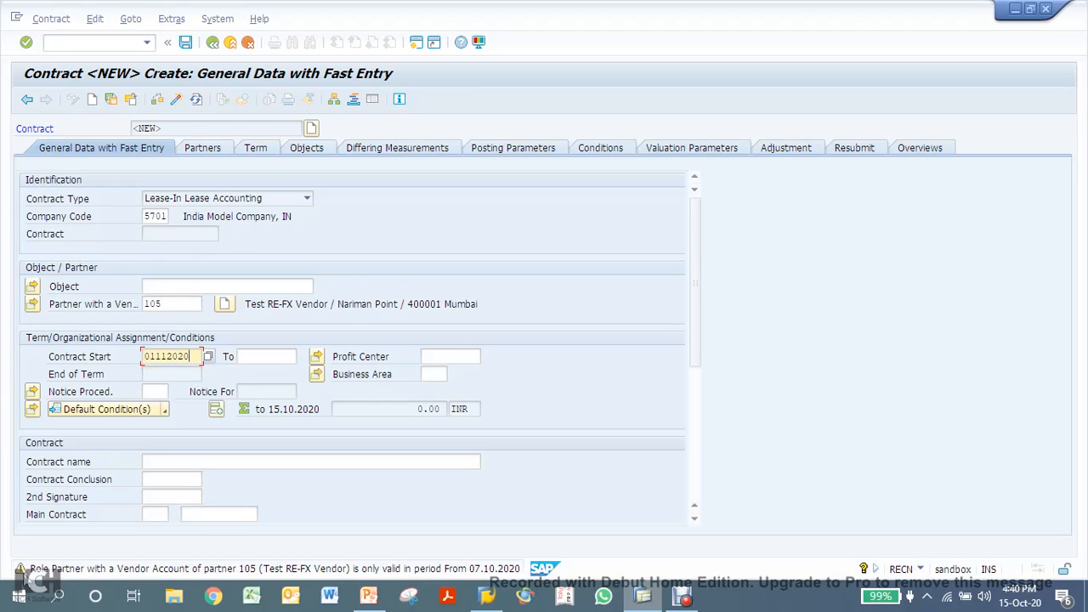
key("Tab")
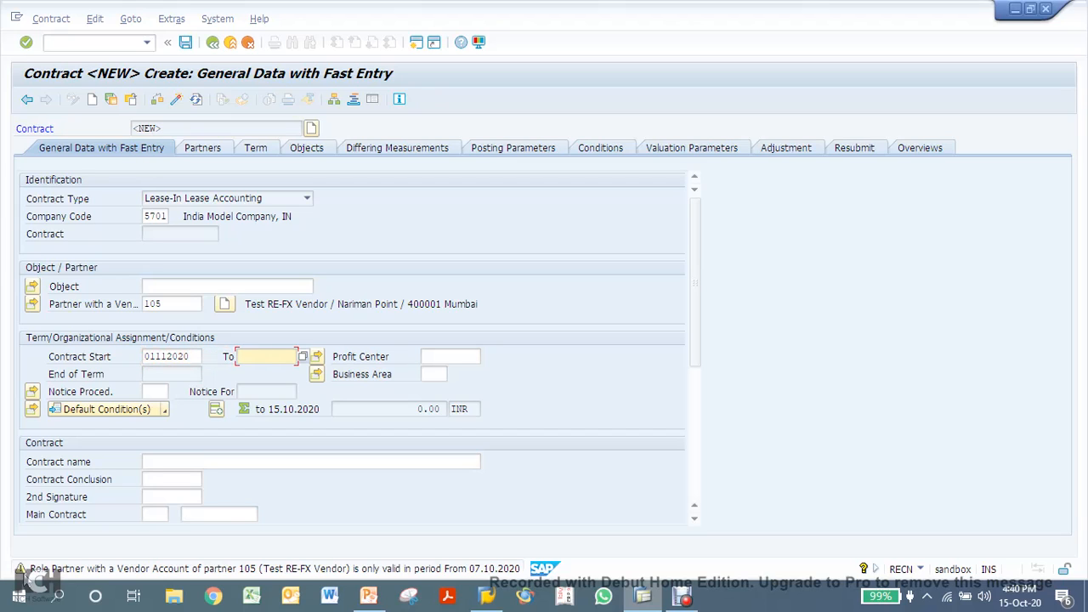
type("3")
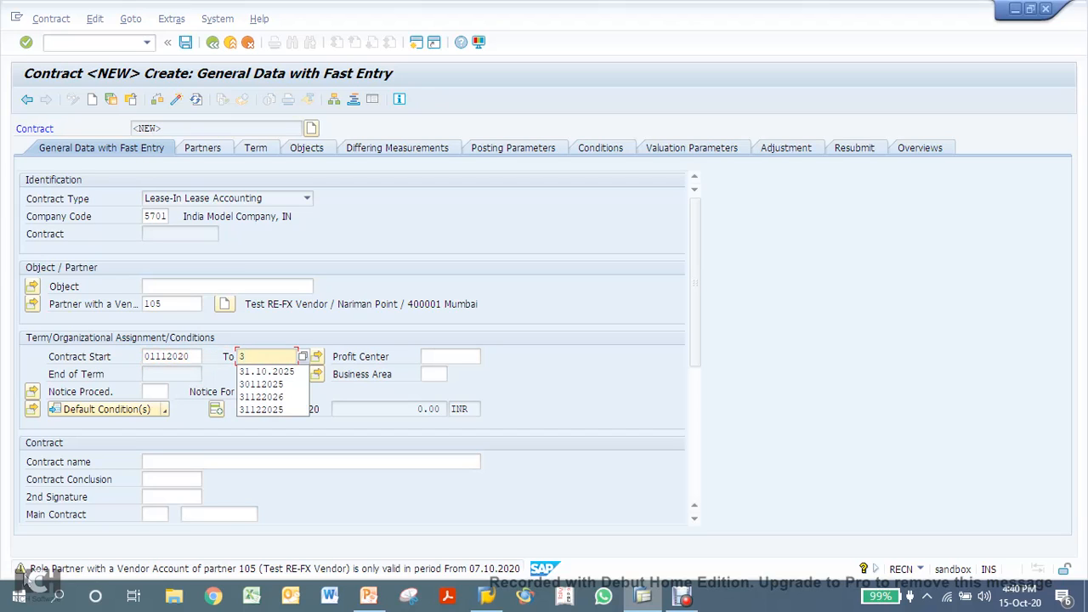
key("Down")
key("Return")
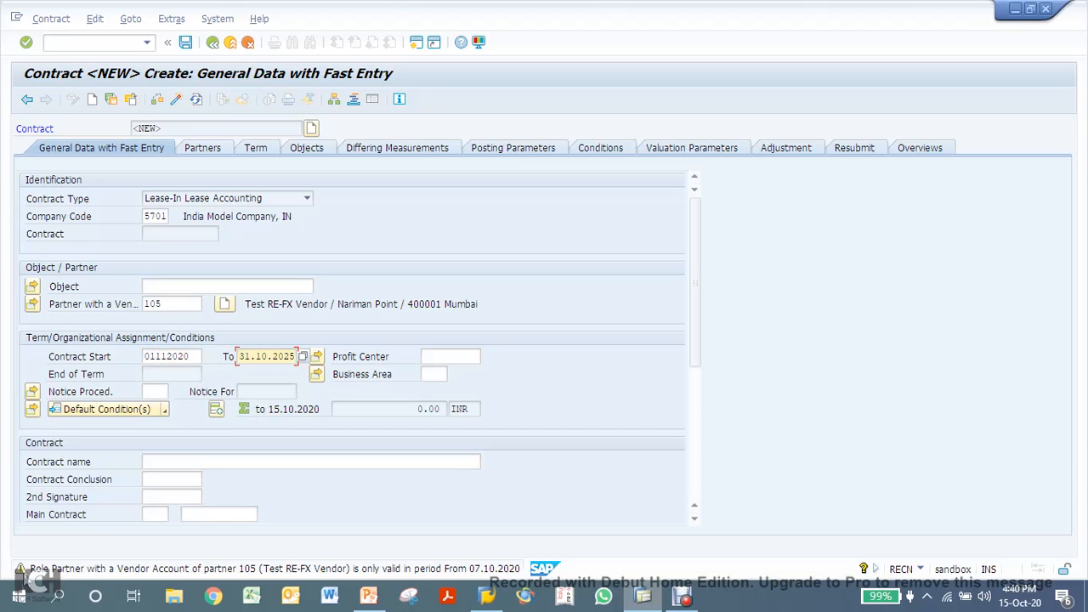
Assign profit center 70100001 and business area 0001 to the contract.
key("Tab")
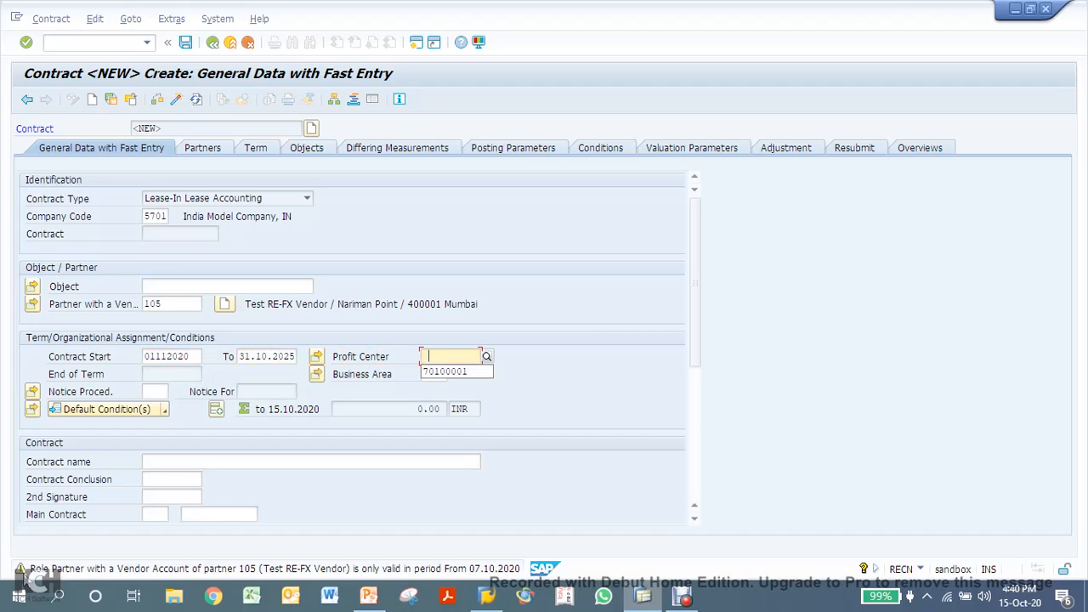
key("Down")
key("Return")
key("Tab")
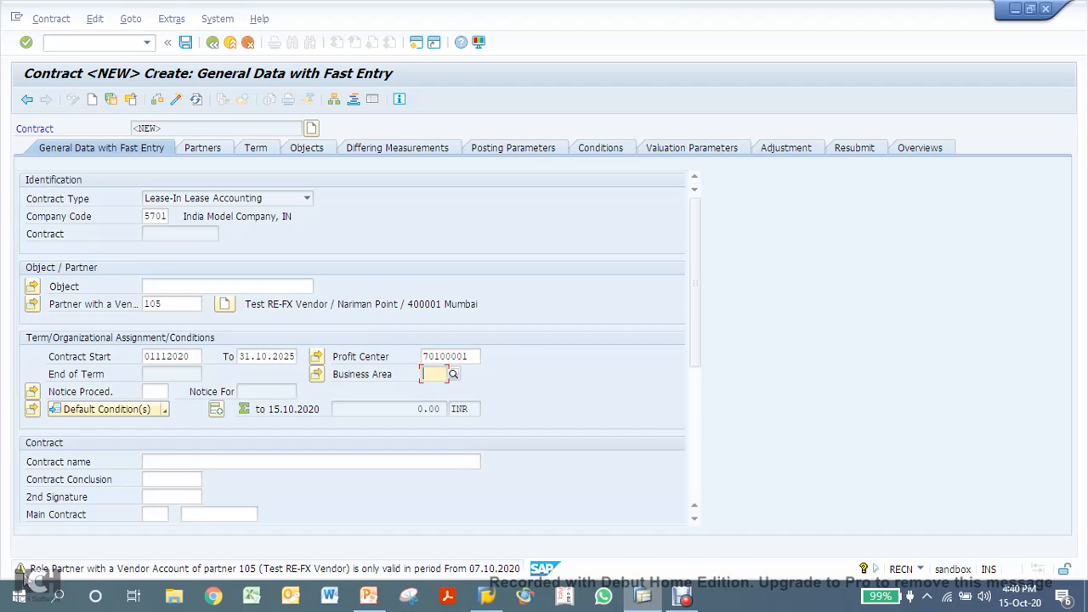
type("0001")
key("Return")
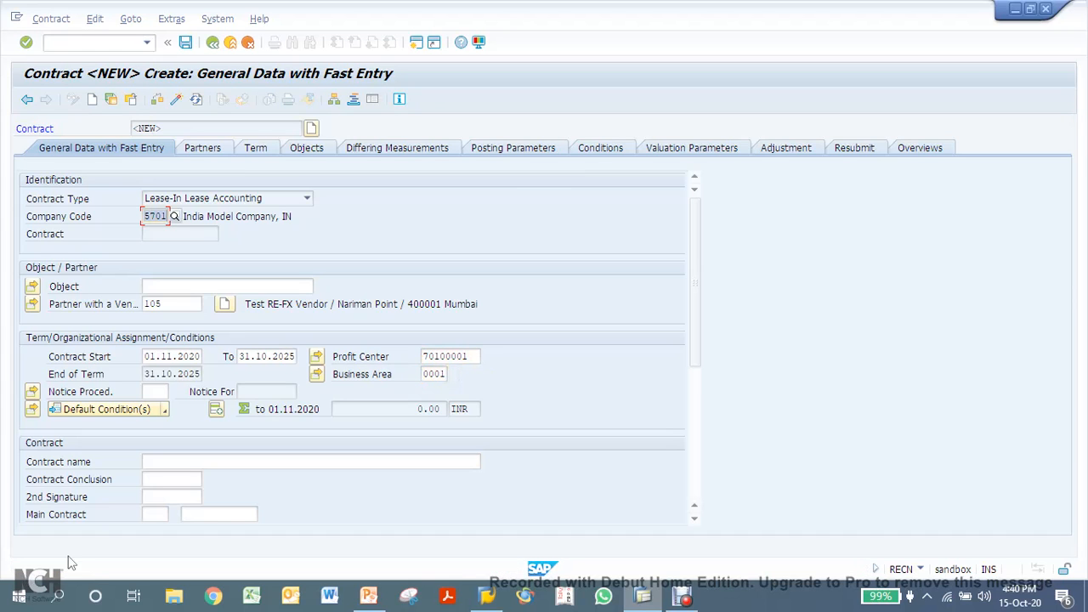
Name the contract "Vehicle Hire Contract" and set its valuation relevance to Finance Lease Relevant.
scroll(702, 417, "down", 5)
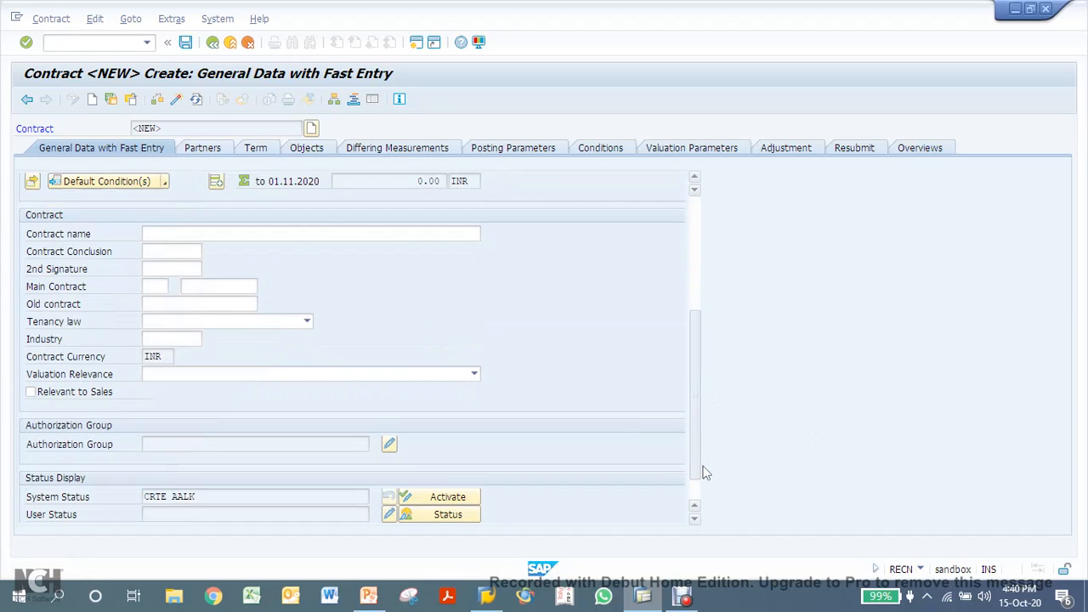
left_click(166, 234)
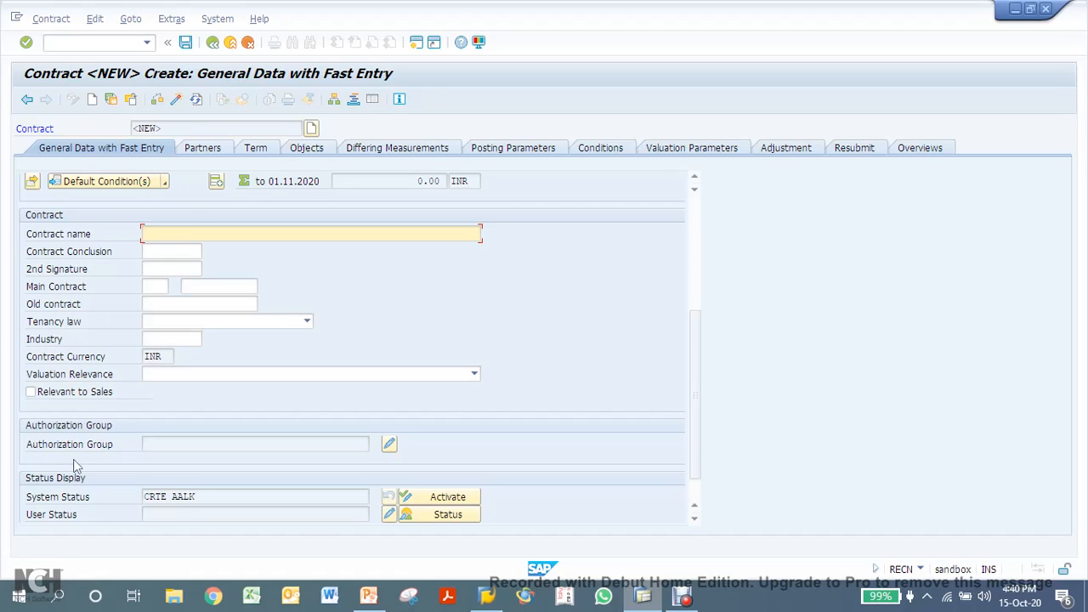
type("Vehicle Hire Contract")
left_click(30, 378)
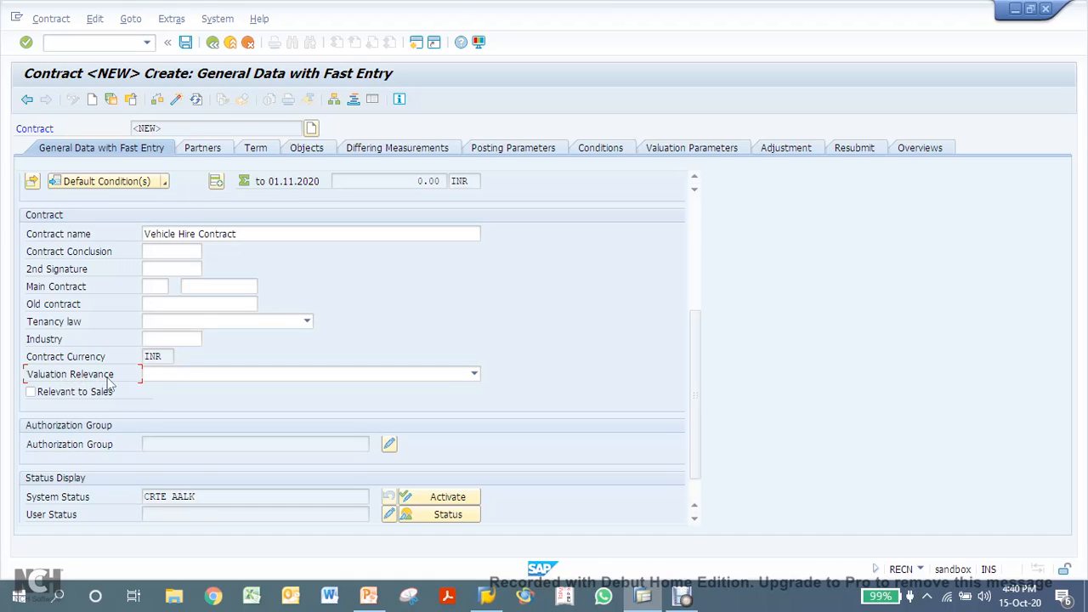
left_click(189, 374)
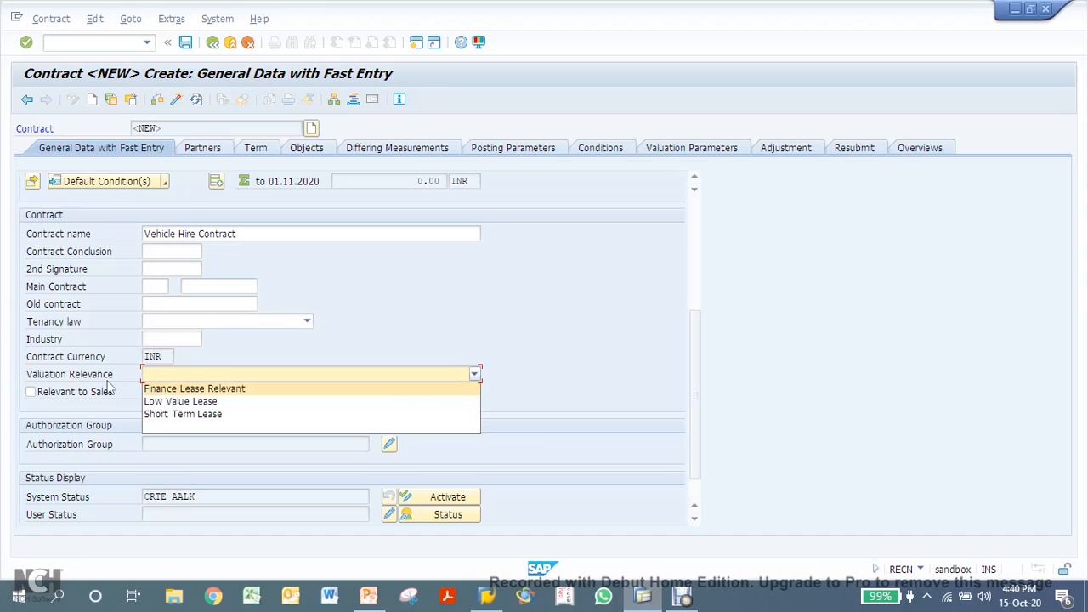
left_click(242, 390)
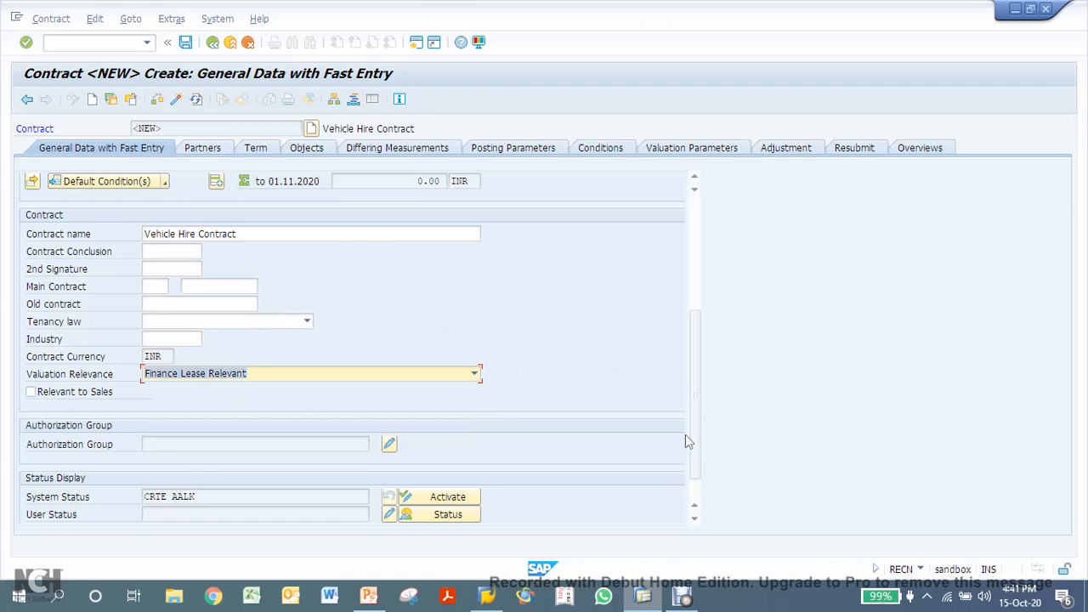
Check the contract's system and user status and its partner assignment.
left_click_drag(693, 443, 696, 461)
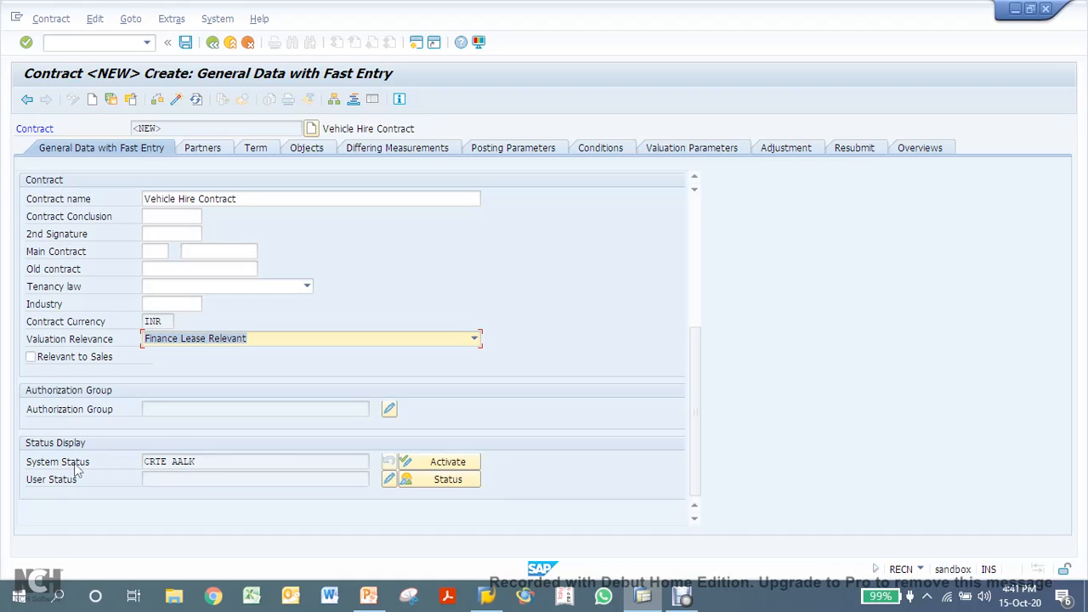
left_click(171, 474)
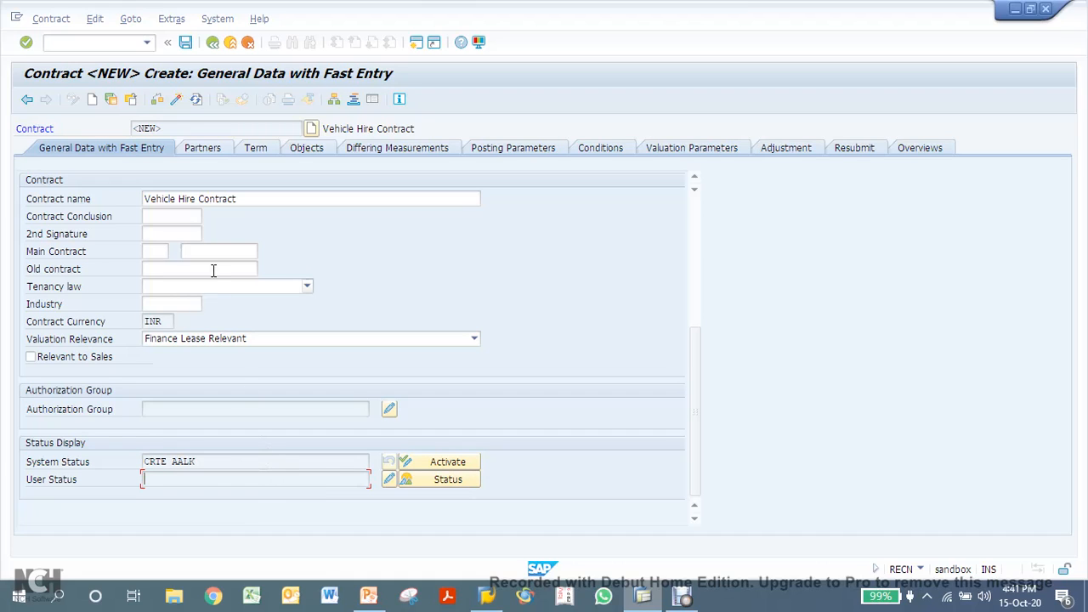
left_click(216, 151)
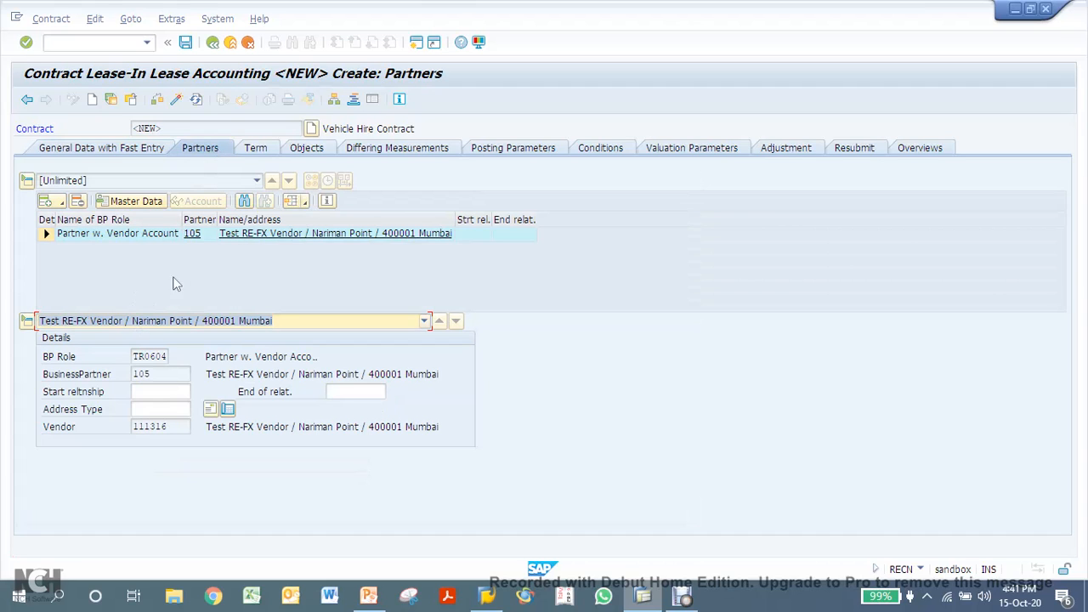
Examine the contract term's start date, first contract end and cash flow start date.
left_click(258, 150)
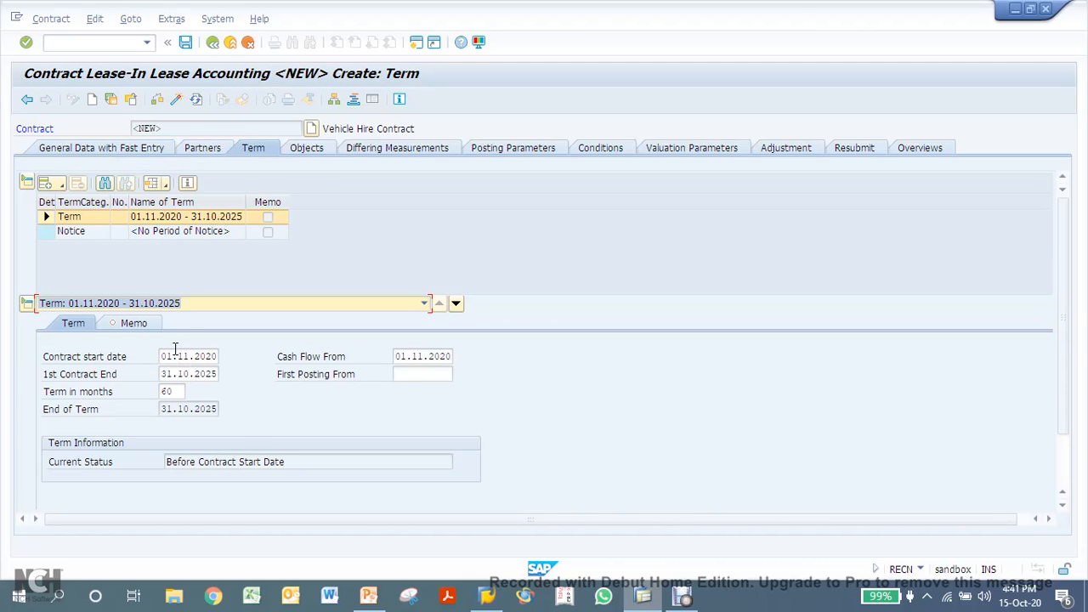
left_click(171, 355)
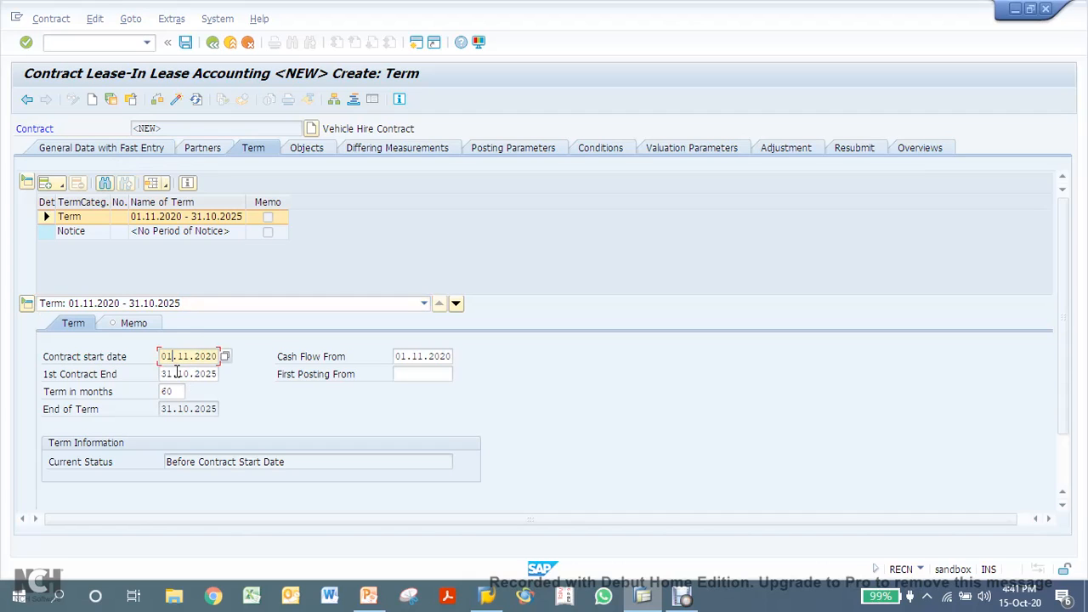
left_click(177, 374)
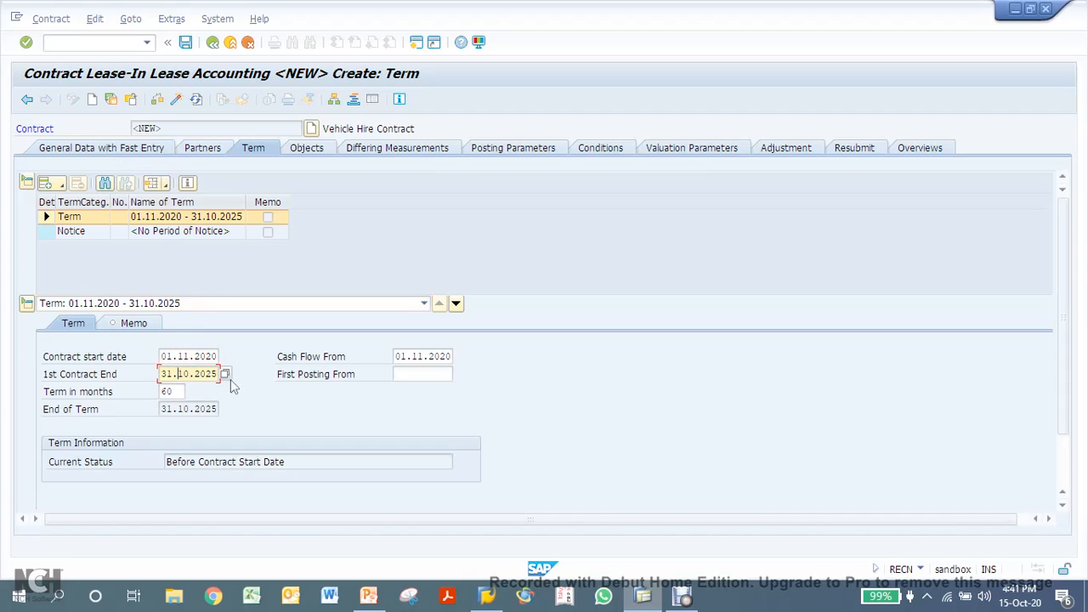
left_click(405, 356)
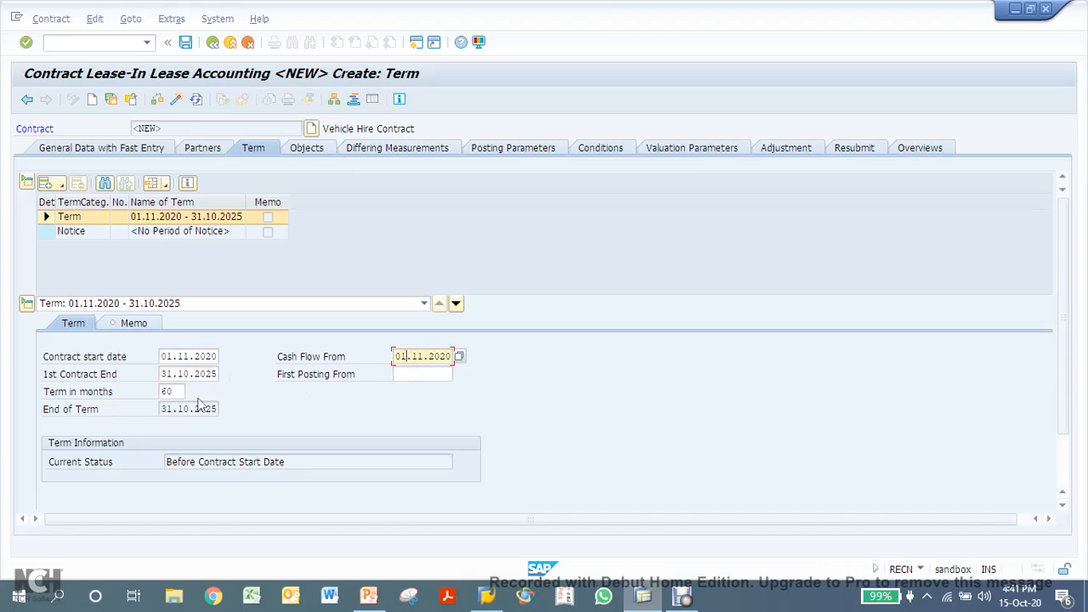
left_click(207, 356)
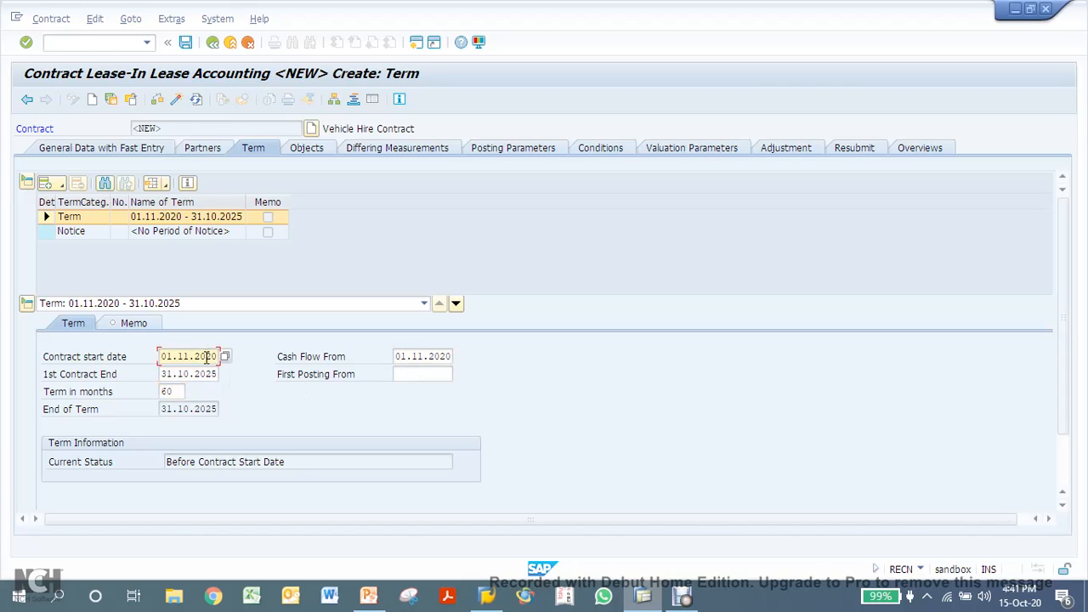
Check the contract term's date fields and its memo.
left_click(200, 373)
left_click(208, 357)
left_click(136, 324)
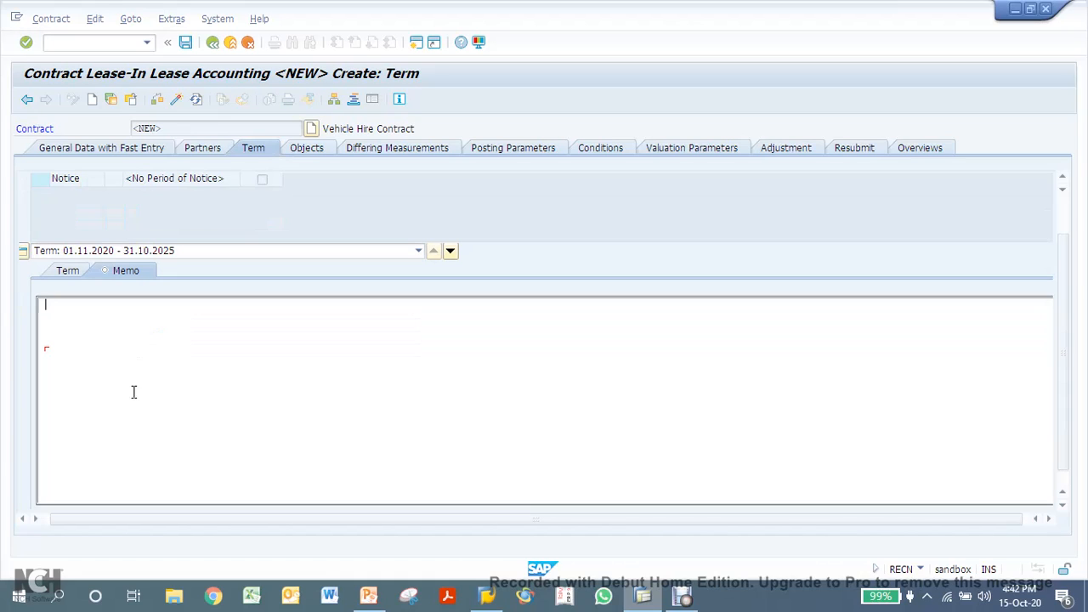
left_click(68, 270)
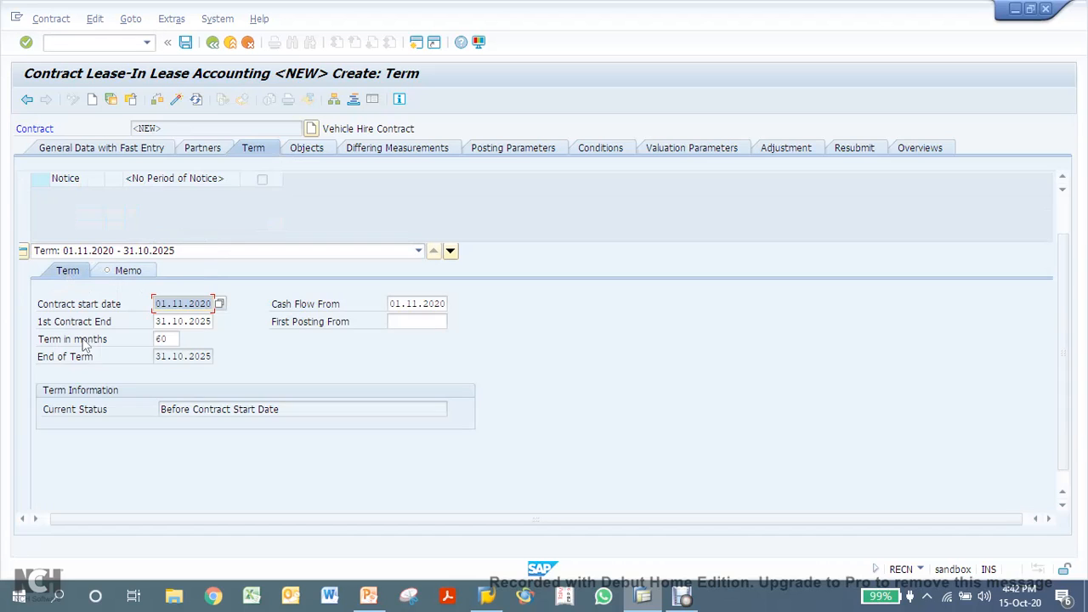
Add a contract object named "Vehicle" to the contract and set its object type to J4.
left_click(307, 149)
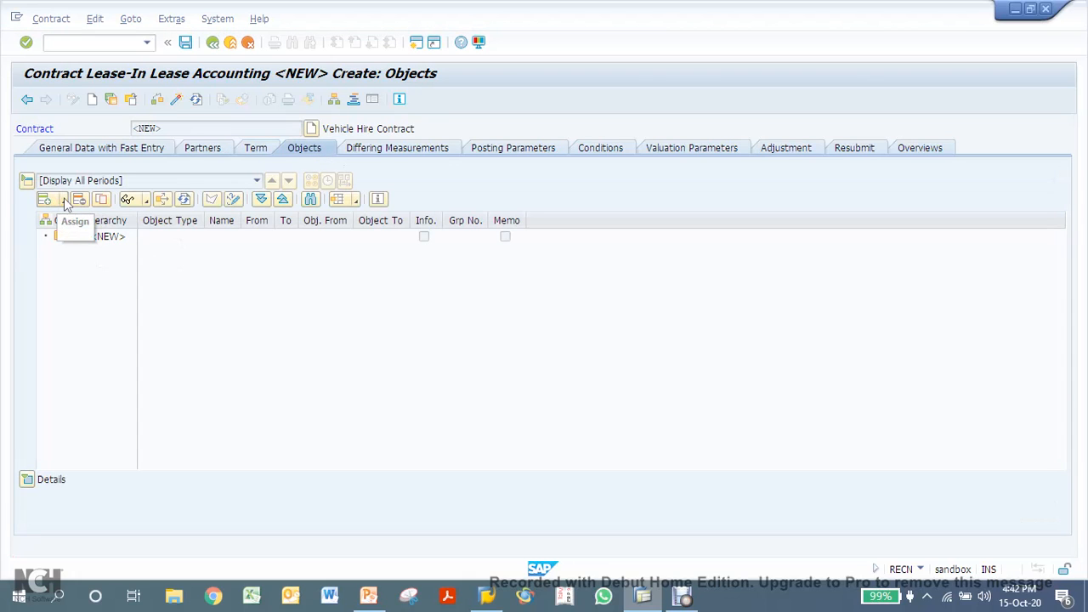
left_click(63, 201)
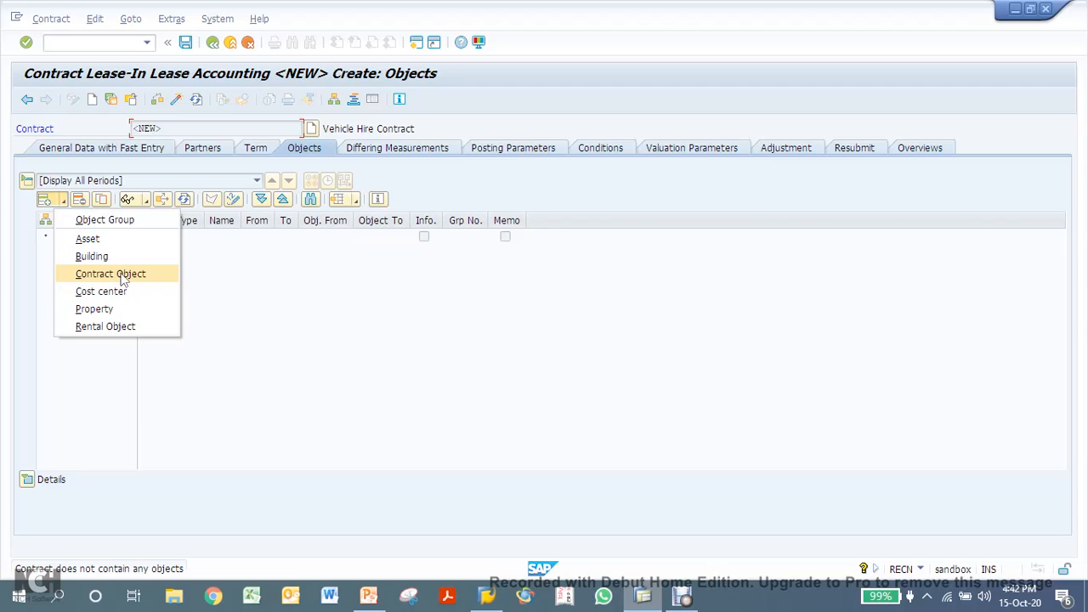
left_click(122, 278)
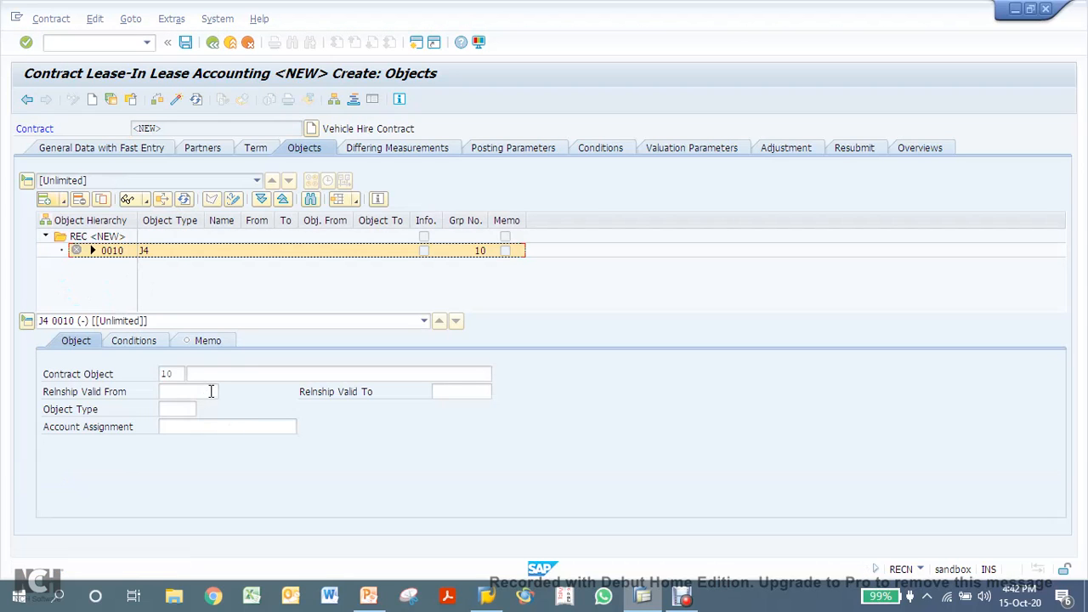
left_click(230, 374)
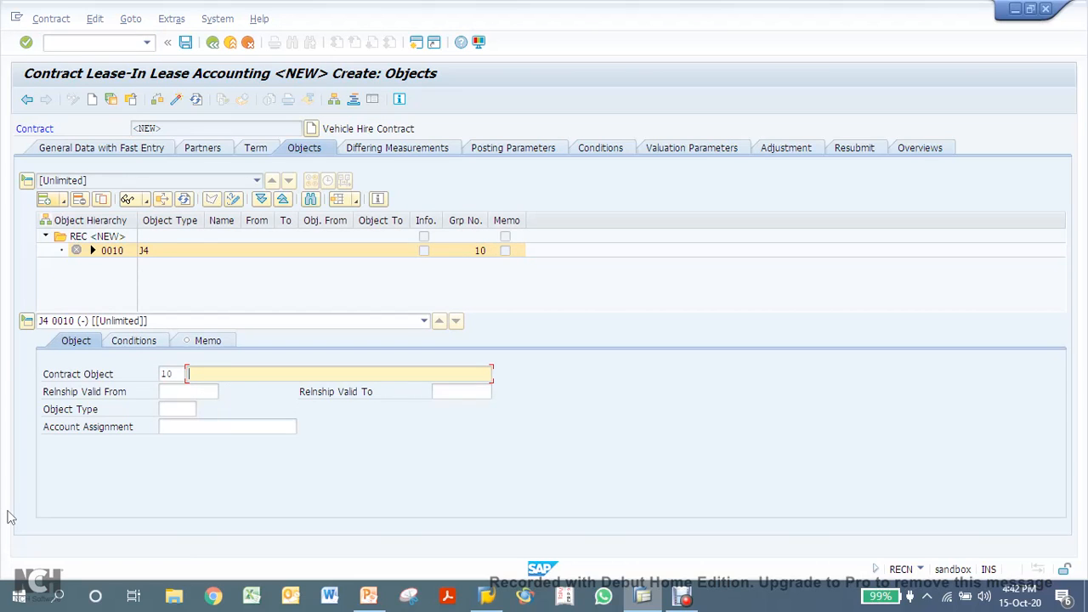
type("Vehicle")
left_click_drag(228, 374, 181, 374)
left_click(178, 408)
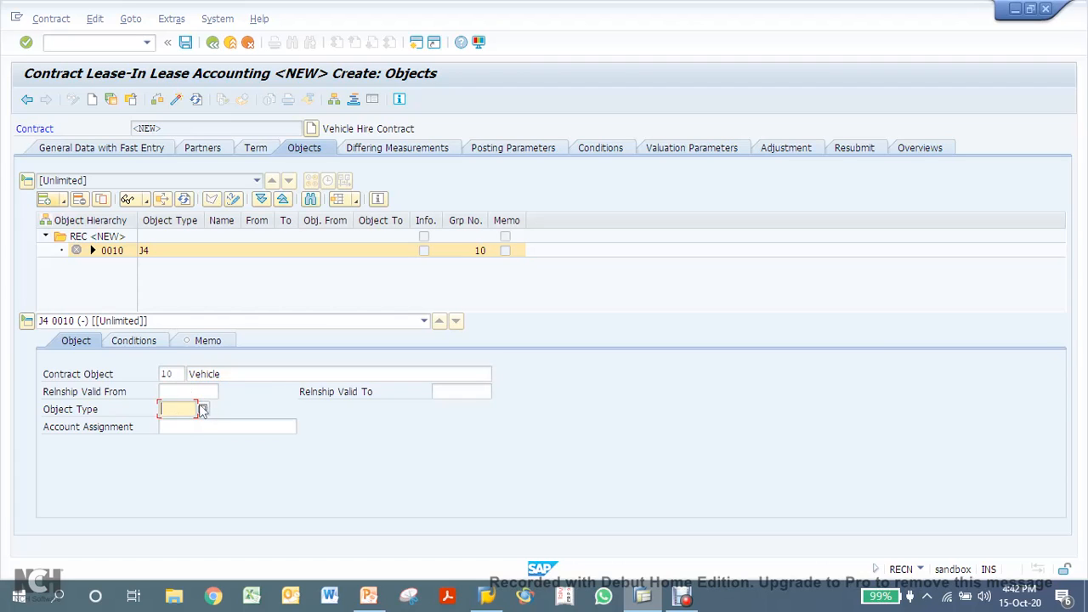
left_click(202, 411)
key("Down")
key("Return")
key("Tab")
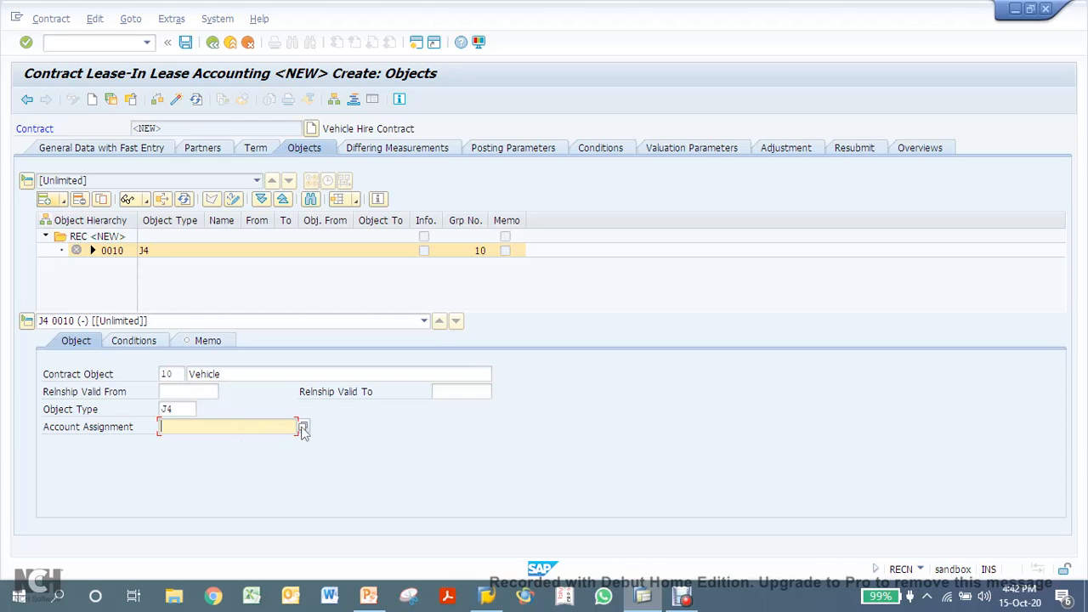
Assign cost center 5701/70102001 (Common Expenses) as the account assignment of the Vehicle object.
left_click(303, 428)
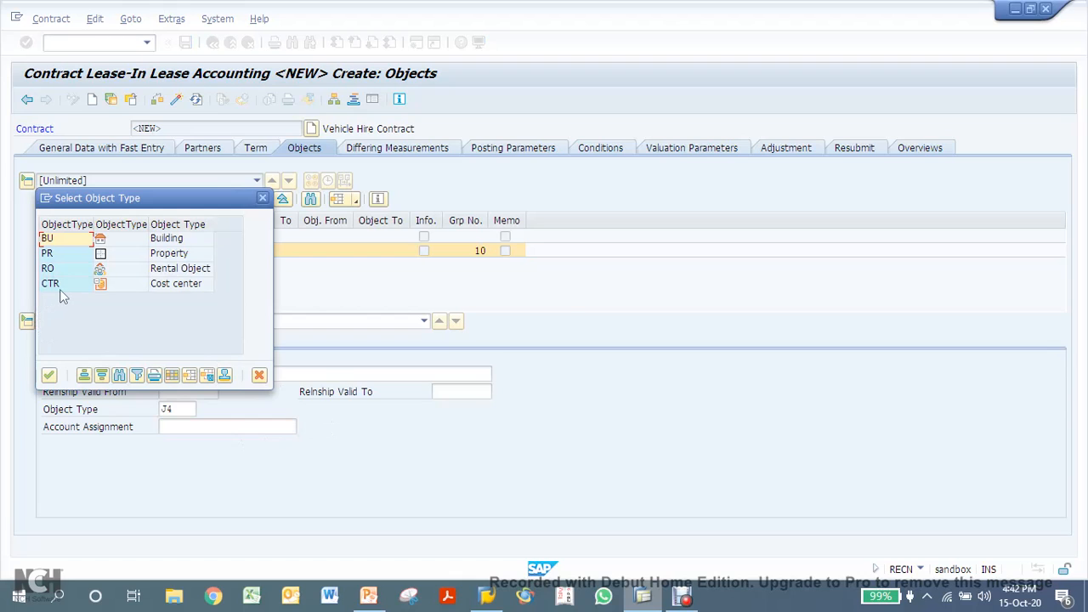
left_click(51, 284)
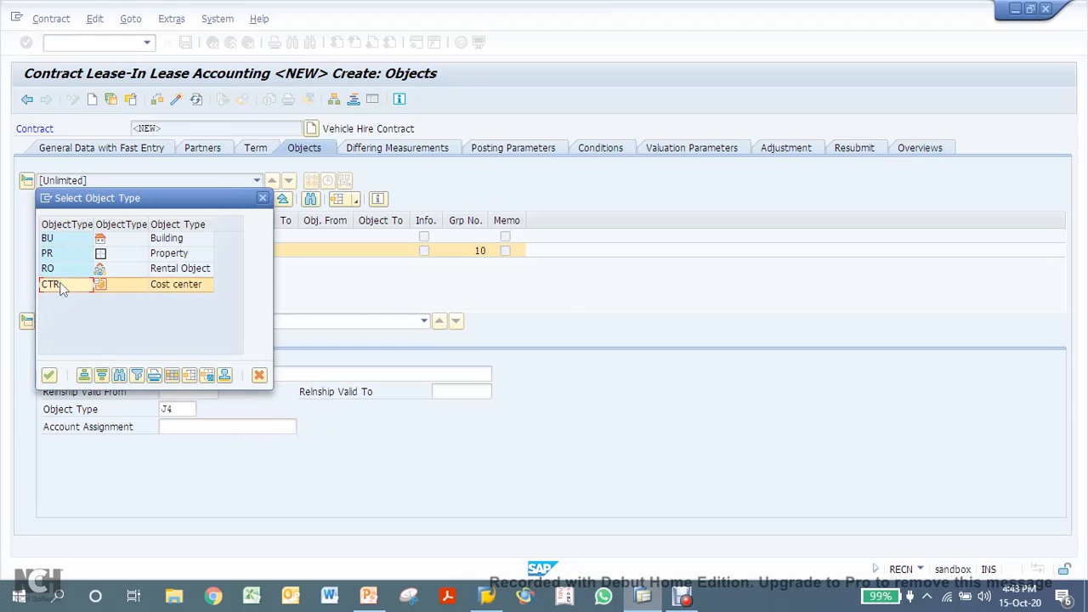
double_click(61, 286)
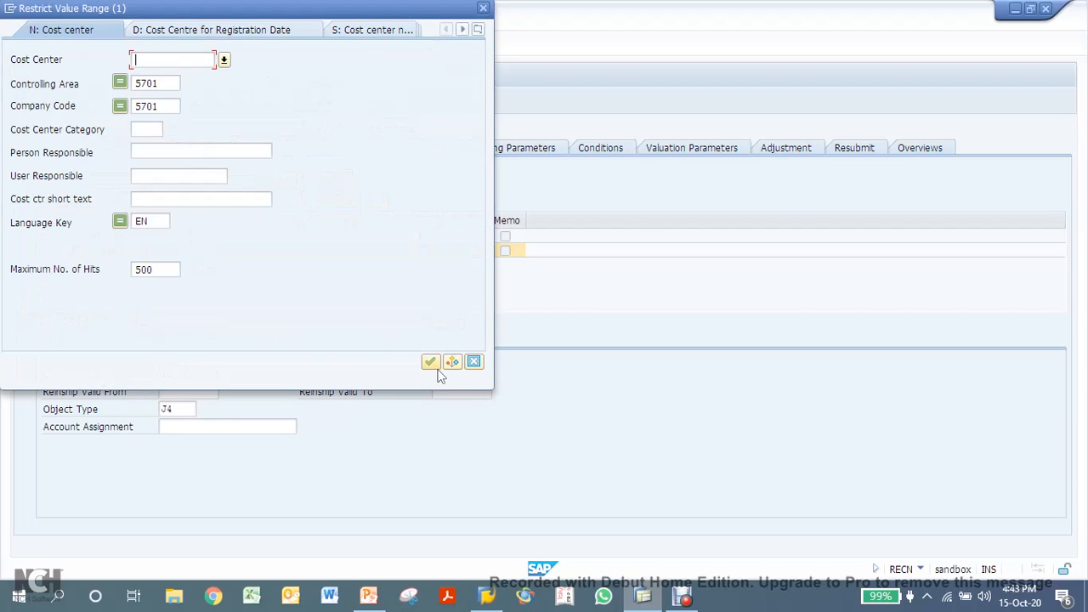
left_click(430, 361)
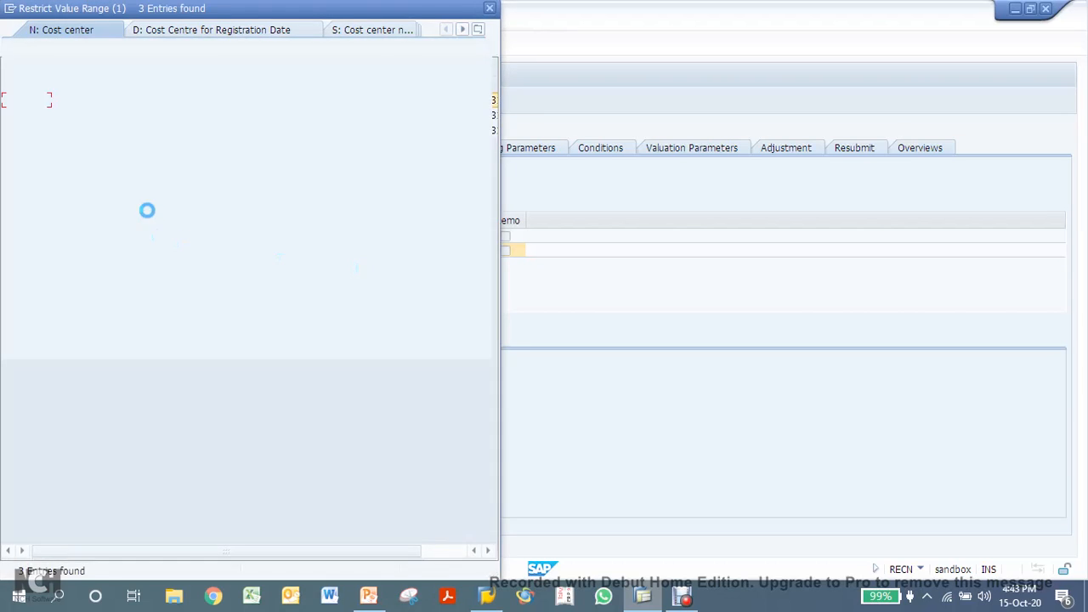
double_click(125, 102)
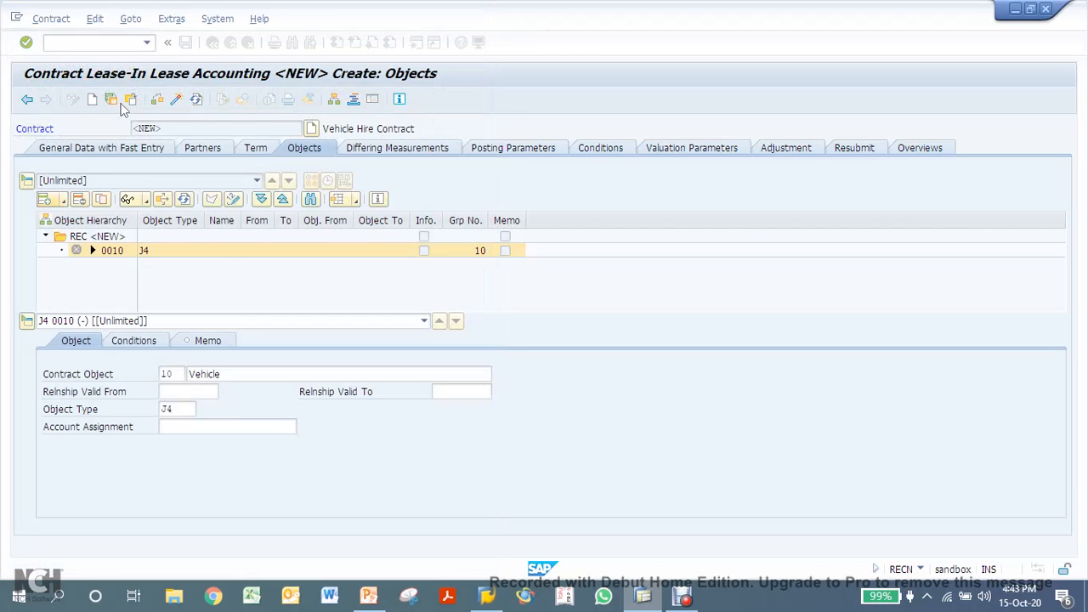
key("Return")
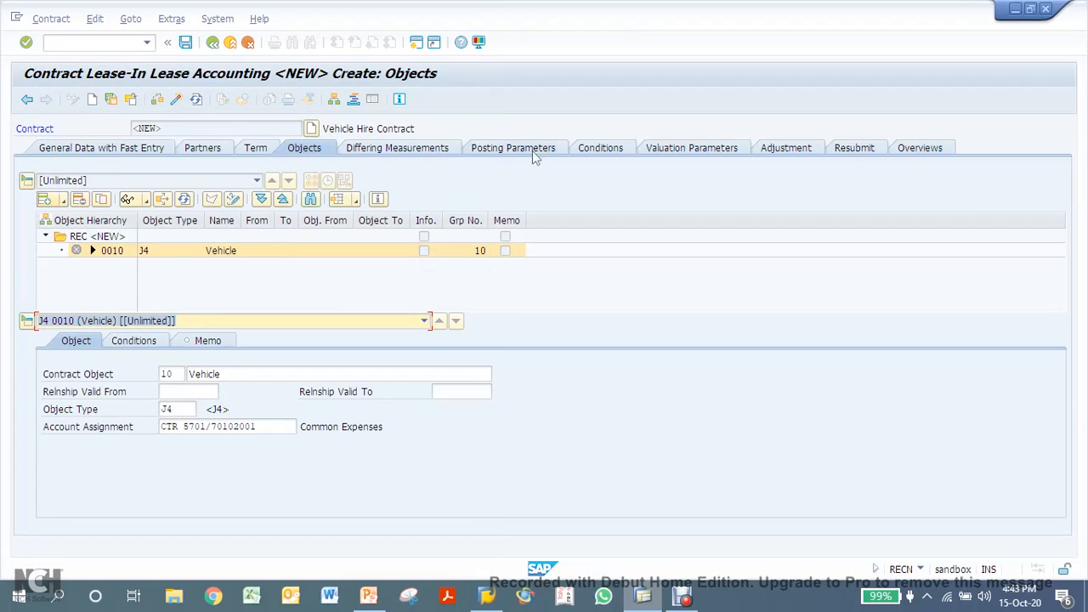
Add condition type V100 Credit side basic rent to the contract's conditions.
left_click(399, 154)
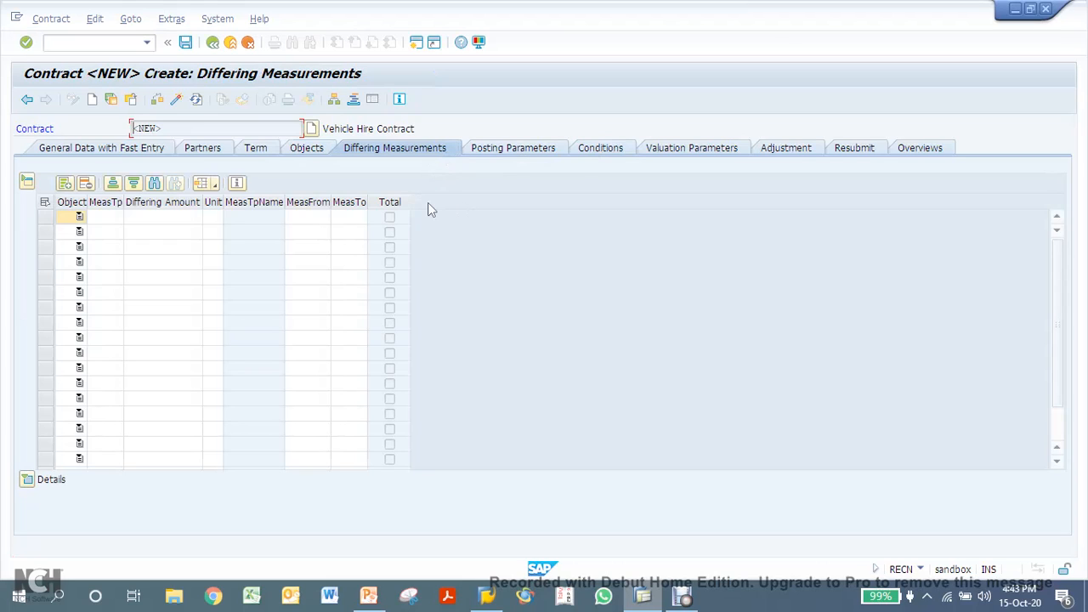
left_click(545, 150)
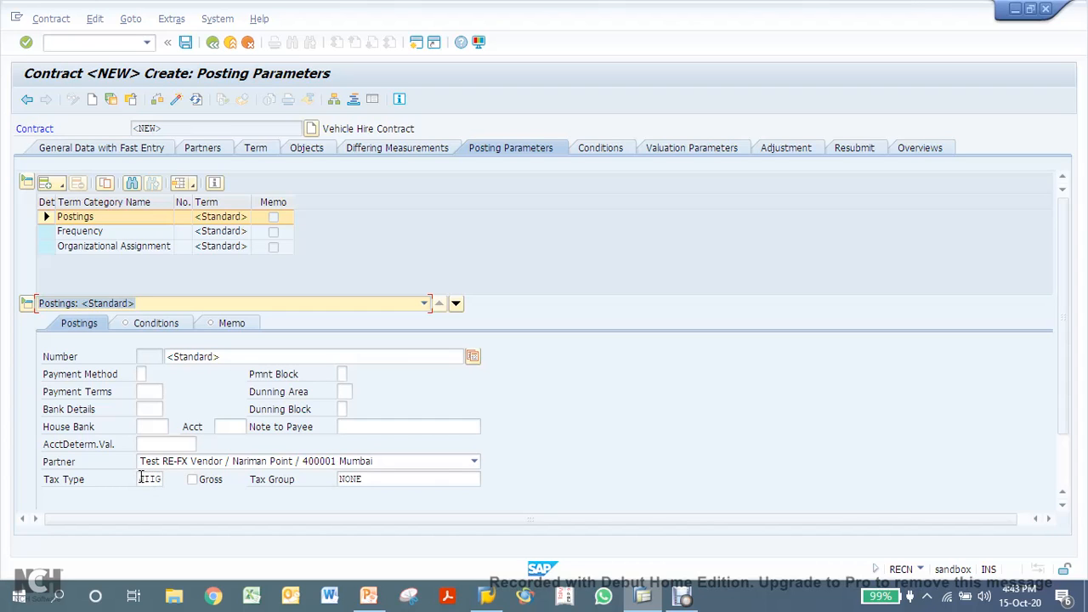
left_click(600, 149)
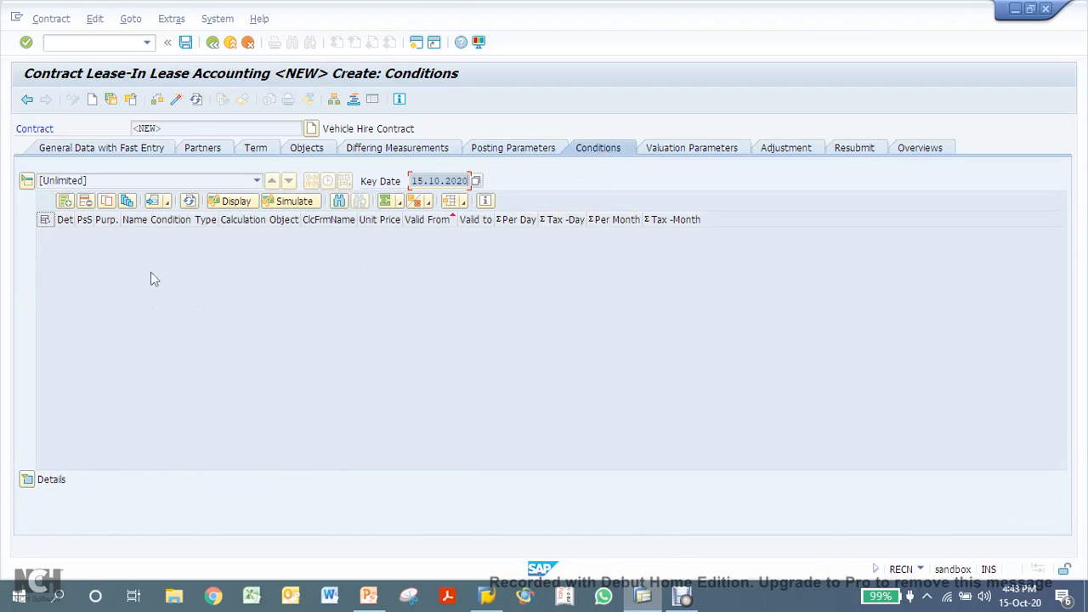
left_click(65, 204)
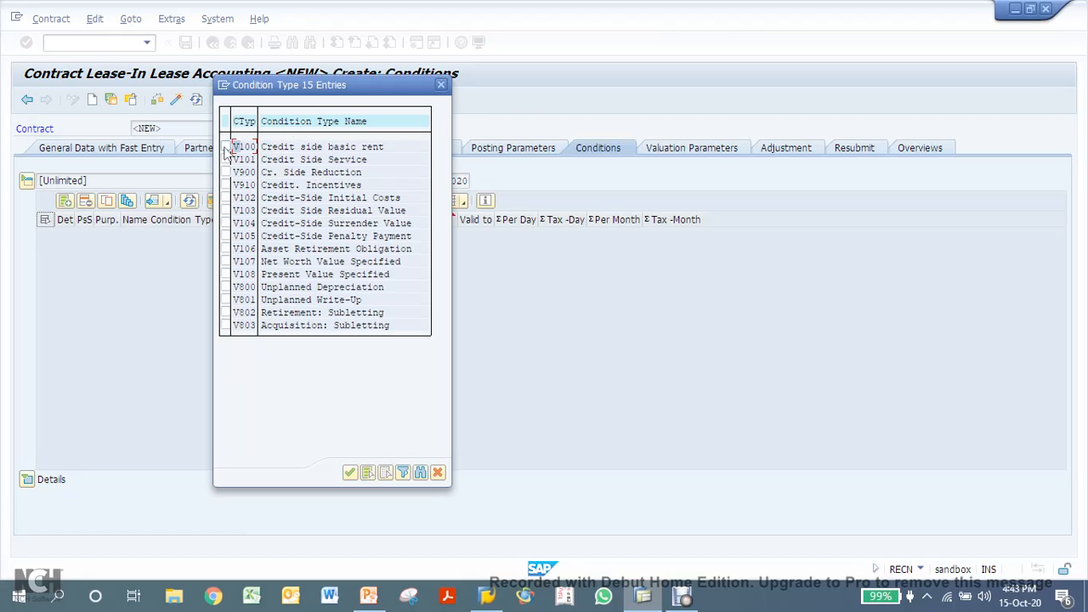
left_click(225, 147)
left_click_drag(328, 197, 413, 202)
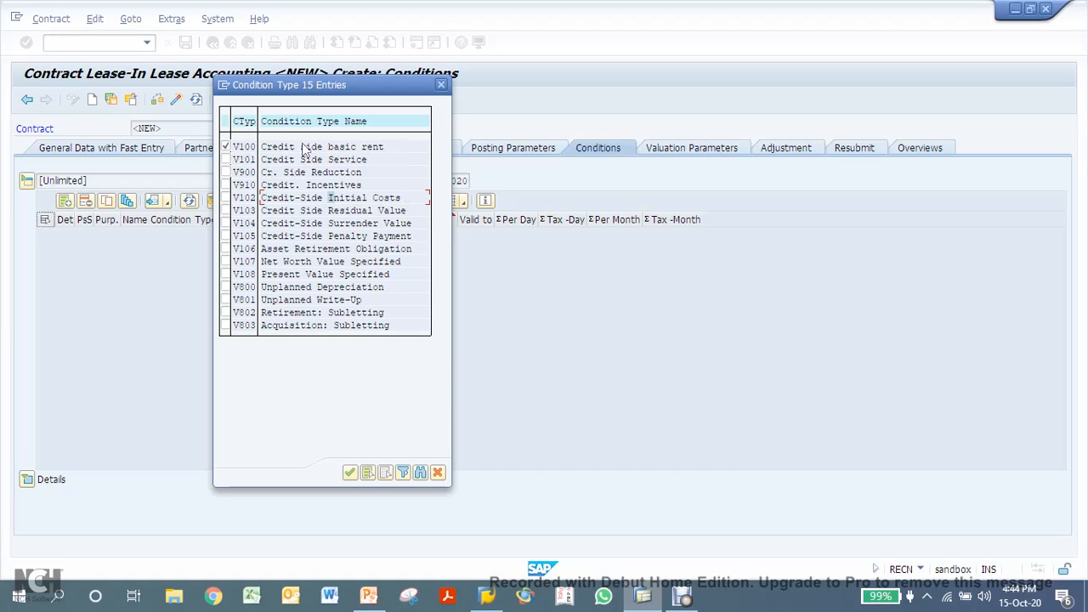
left_click(349, 472)
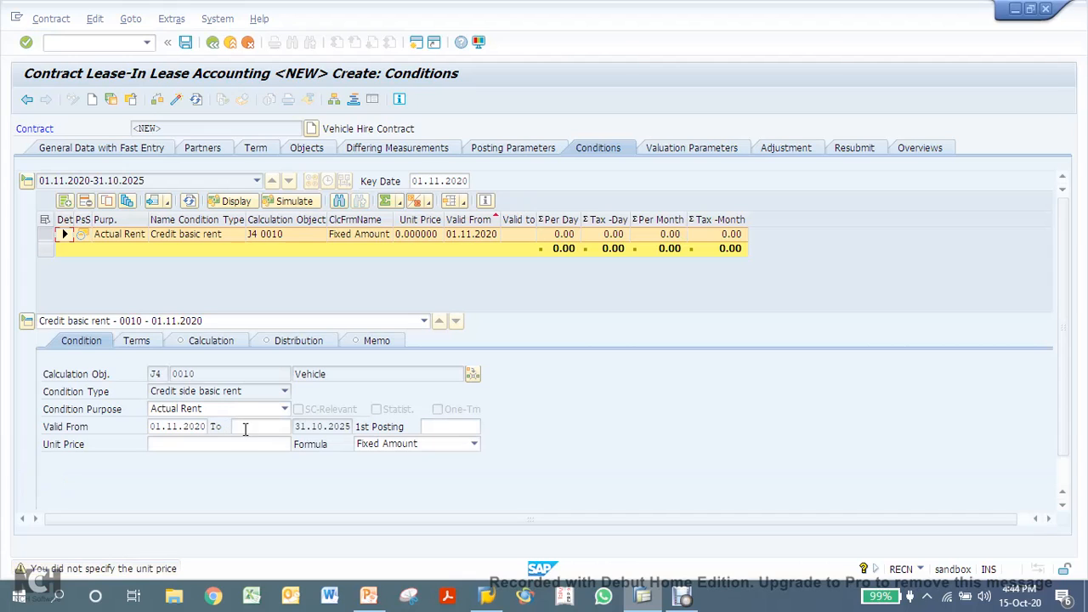
Set the basic rent condition's unit price to 5000.
left_click(157, 419)
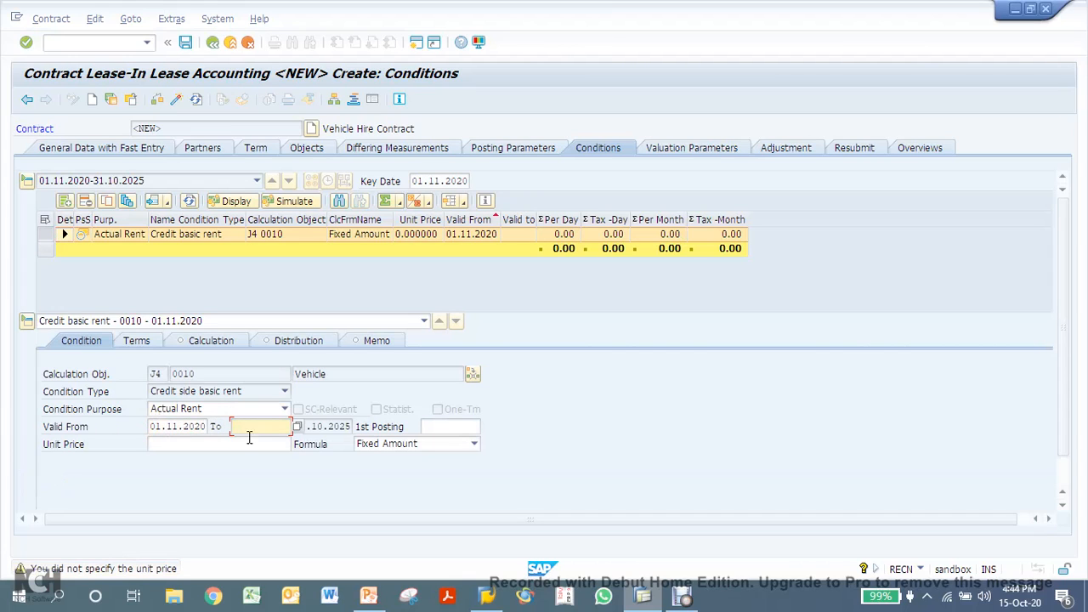
left_click(223, 444)
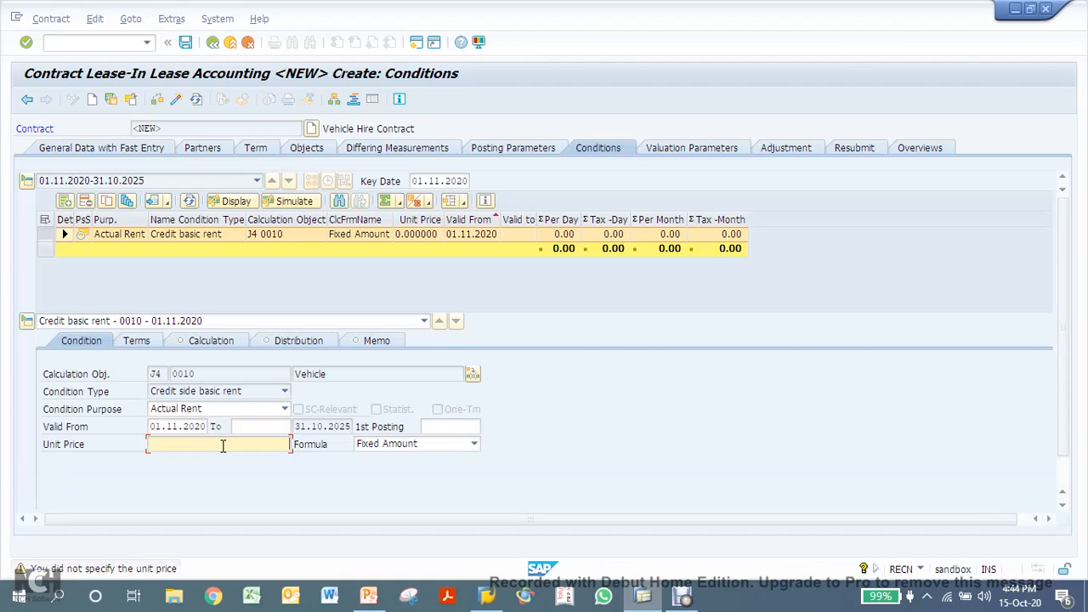
type("5000")
key("Return")
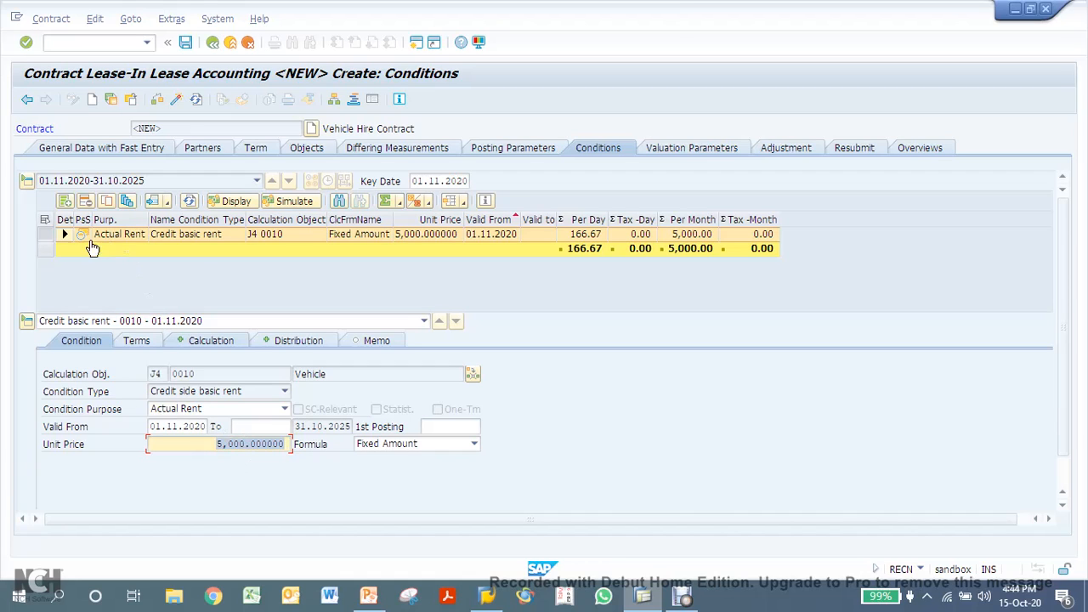
left_click(242, 431)
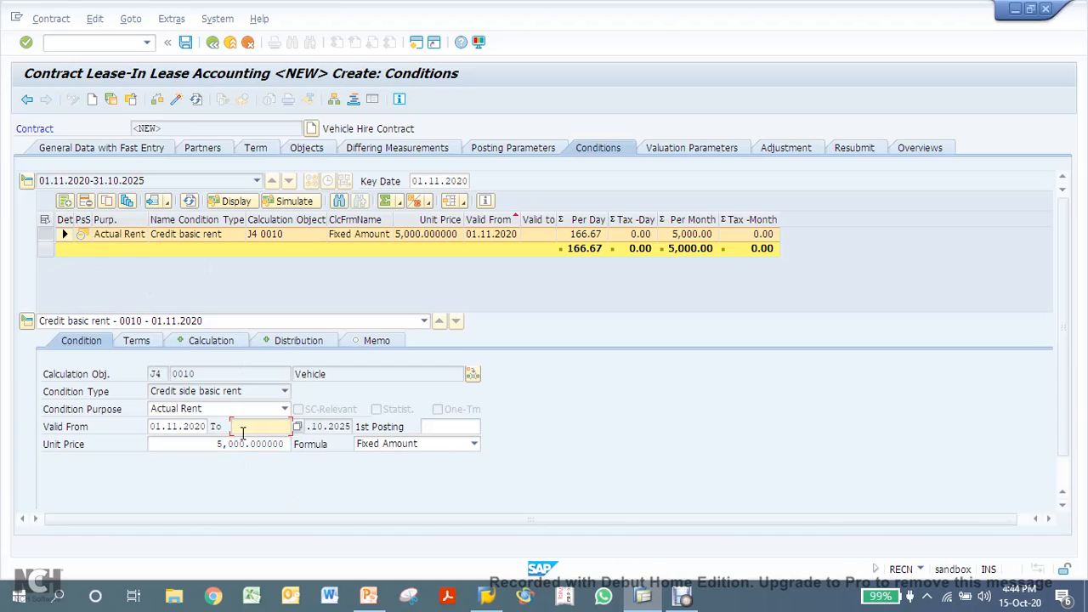
left_click(243, 431)
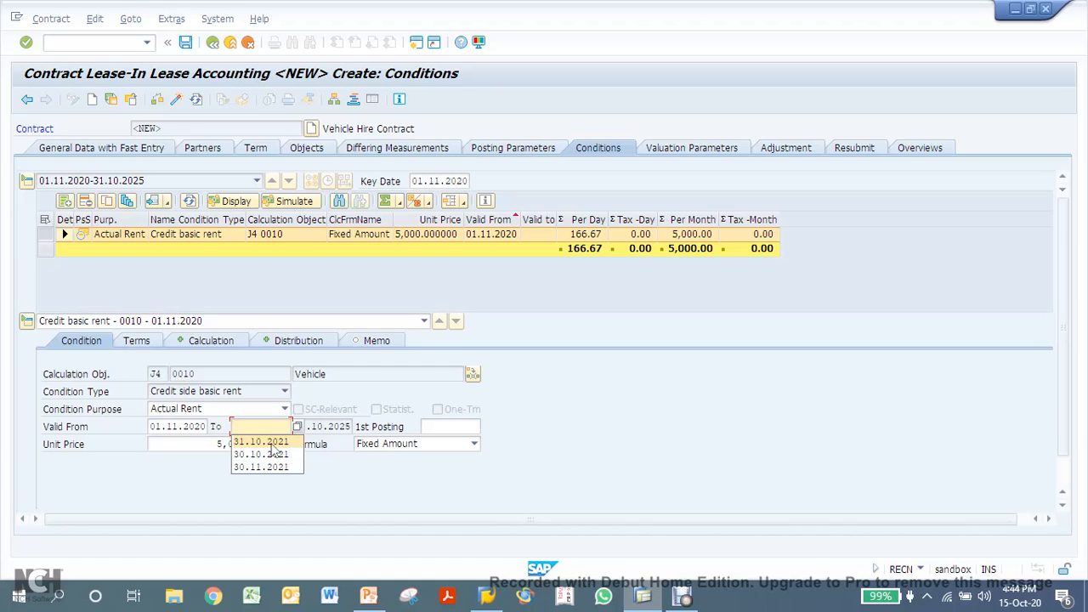
left_click(119, 284)
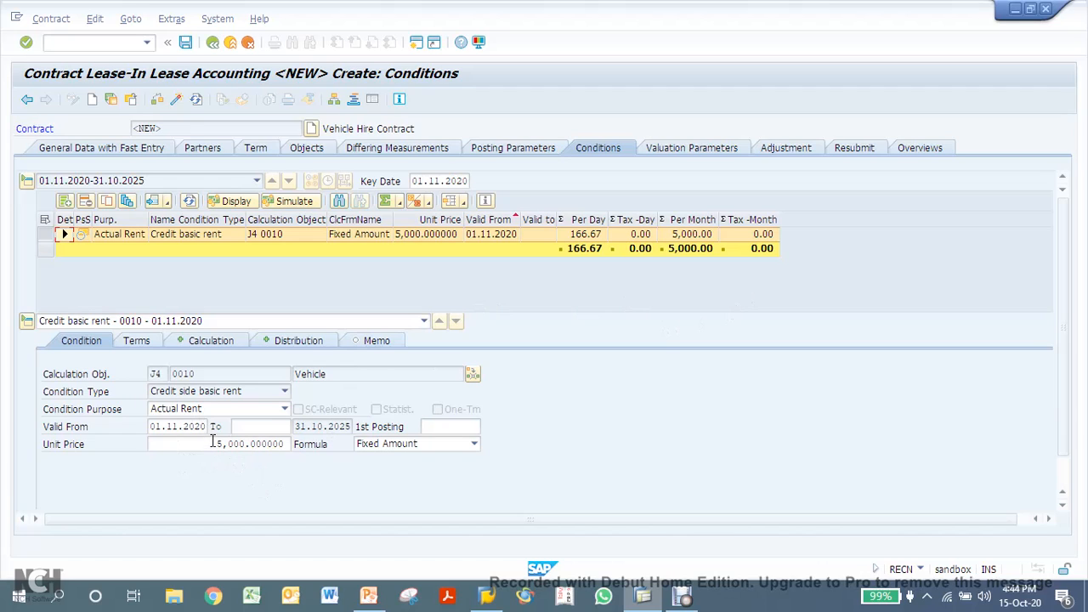
left_click(263, 427)
Examine the formulas offered for the basic rent condition's calculation and distribution.
left_click(213, 342)
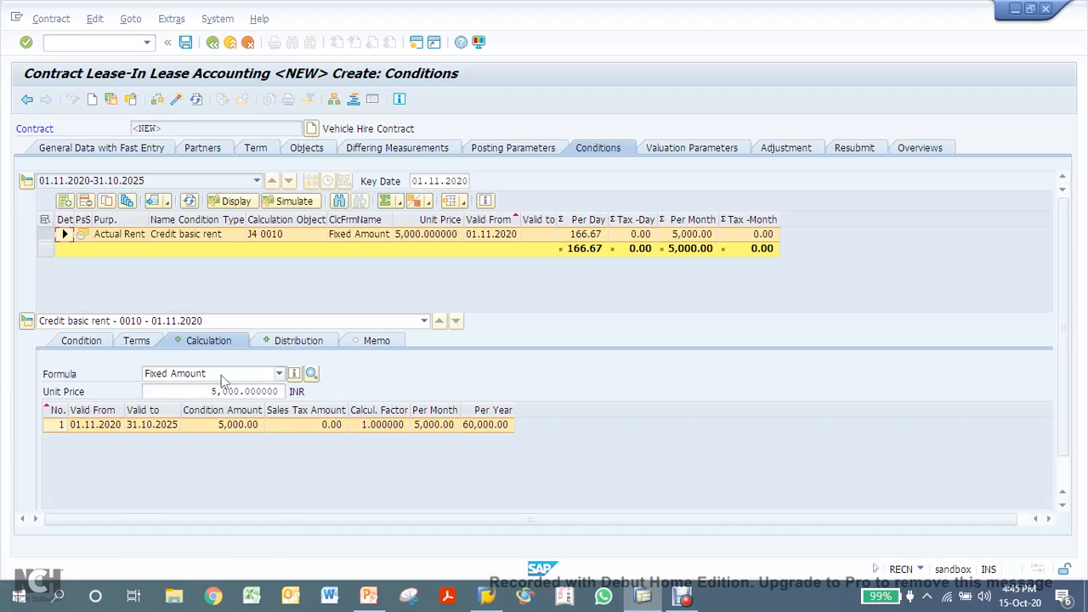
left_click(225, 378)
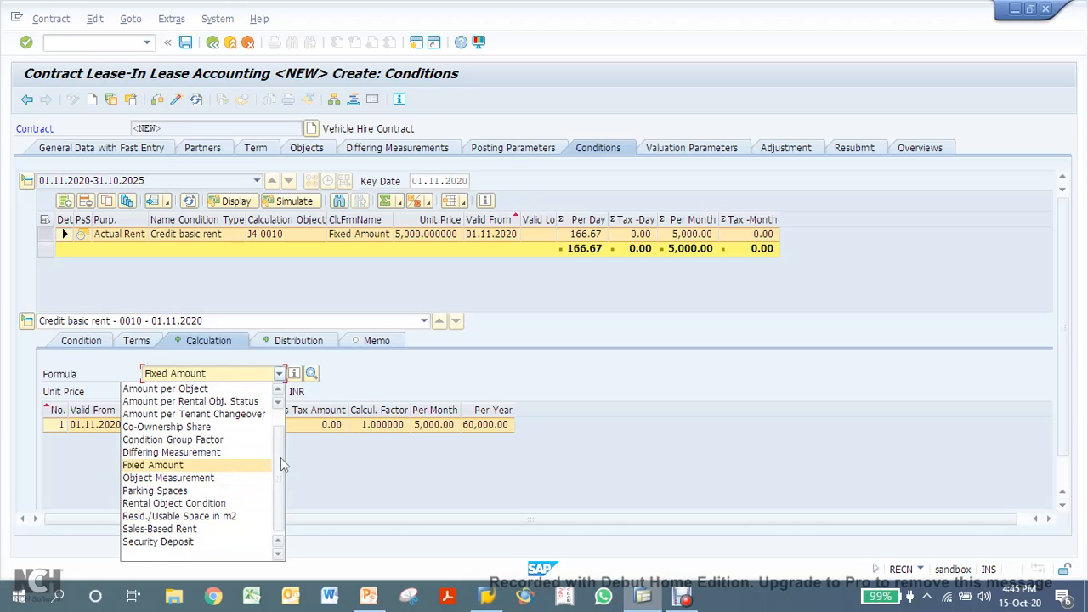
scroll(276, 467, "up", 1)
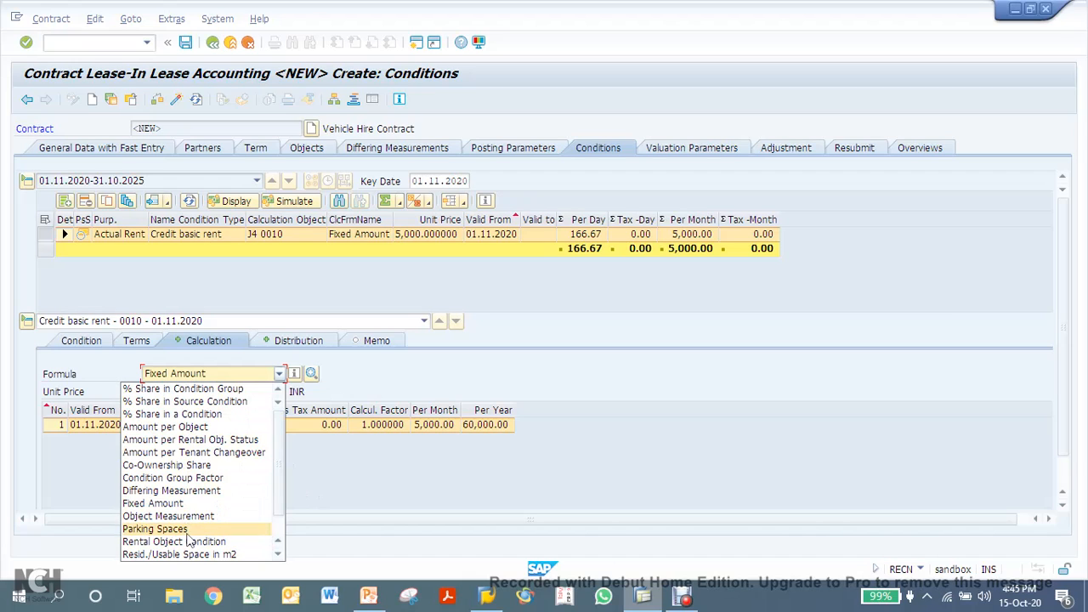
left_click(336, 481)
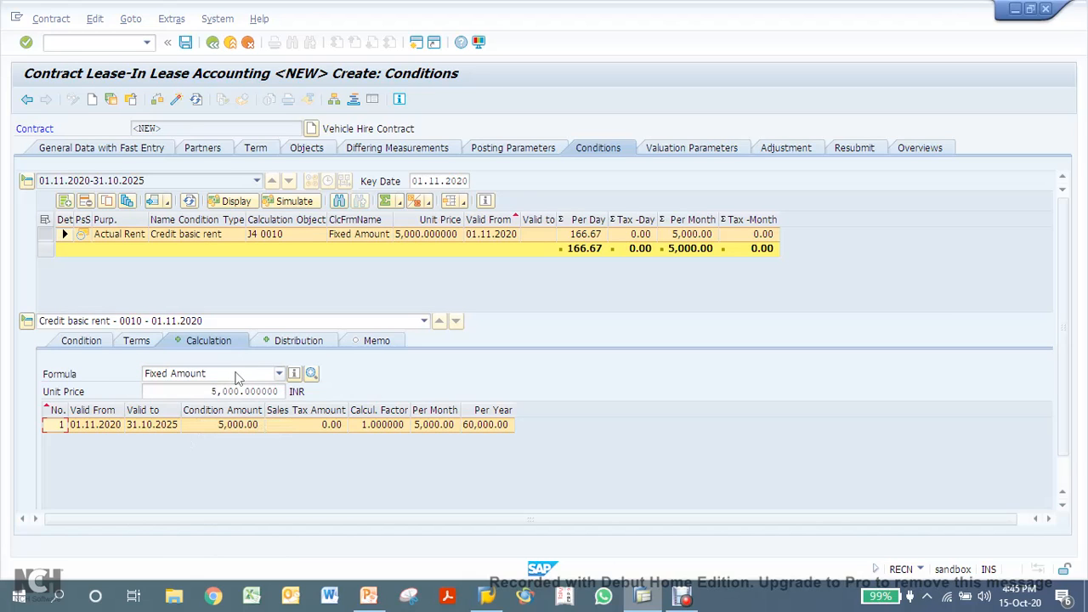
left_click(291, 343)
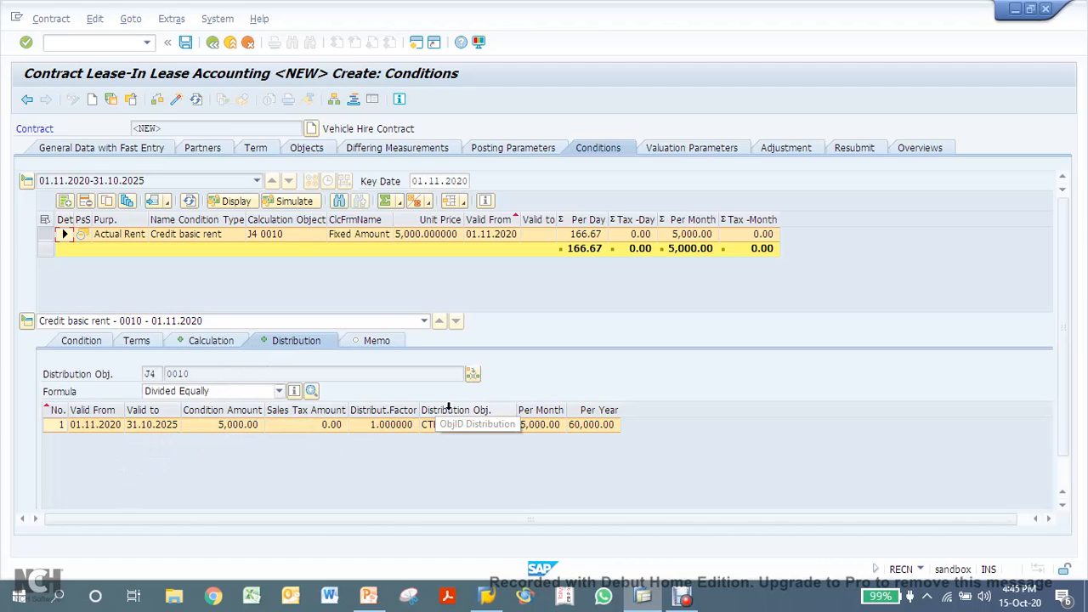
left_click(214, 394)
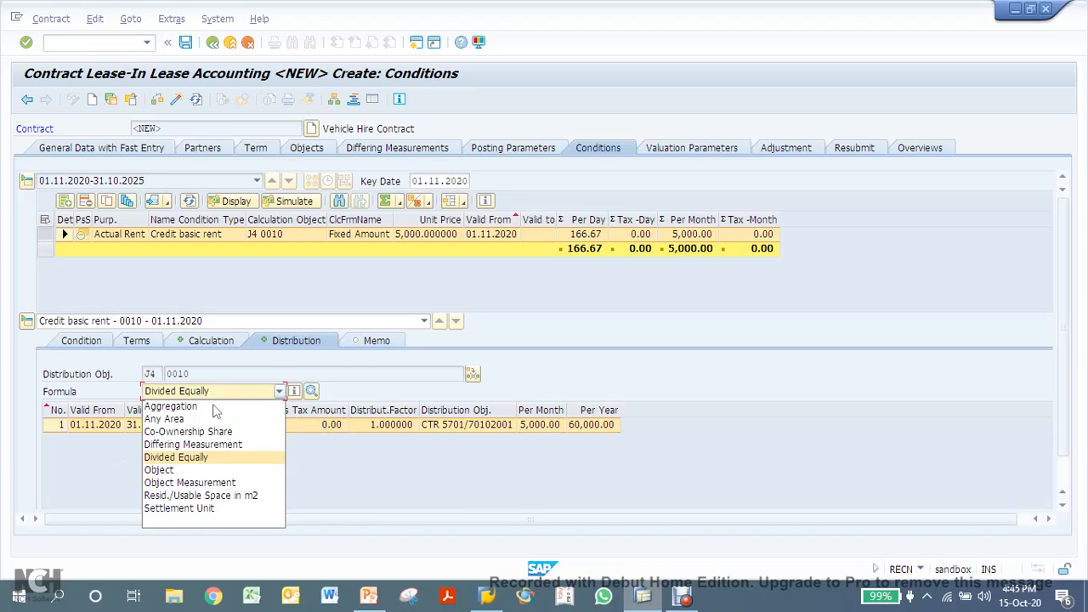
left_click(311, 452)
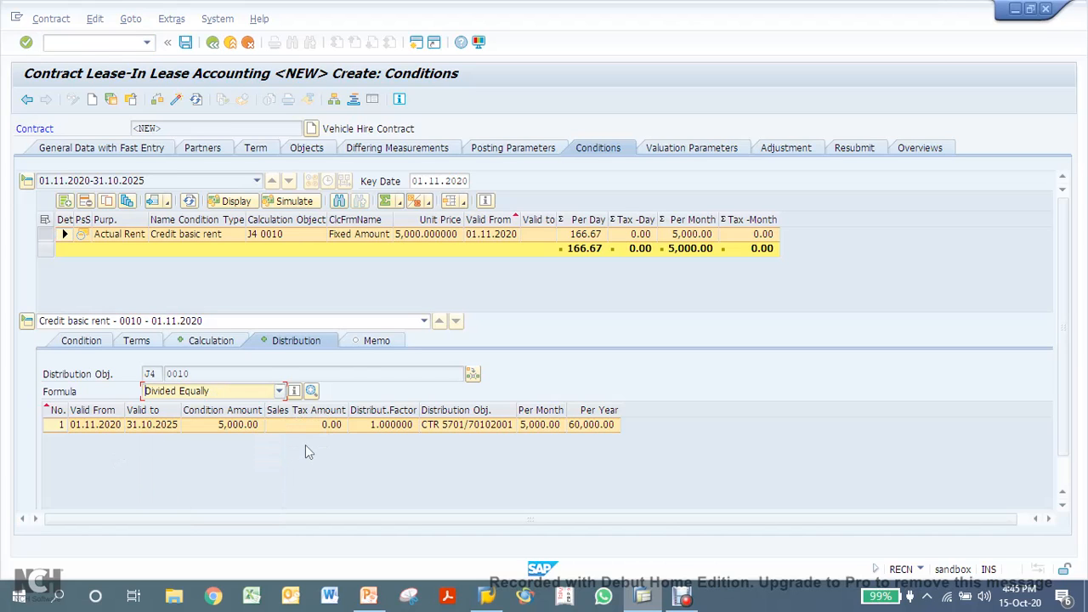
Add an IFRS16 valuation rule for the contract object J4 0010 Vehicle.
left_click(687, 151)
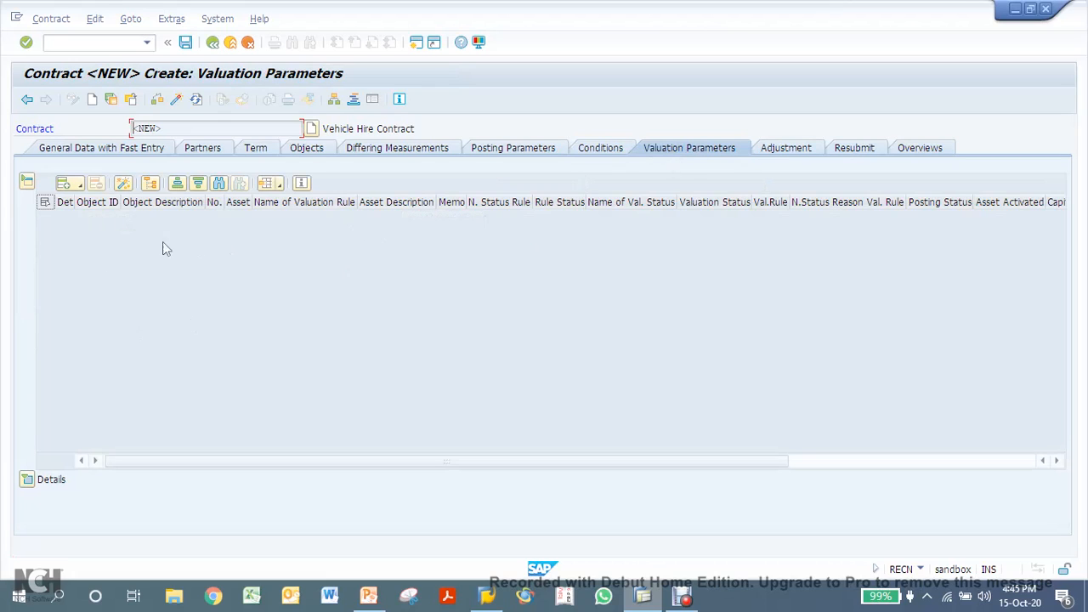
left_click(78, 184)
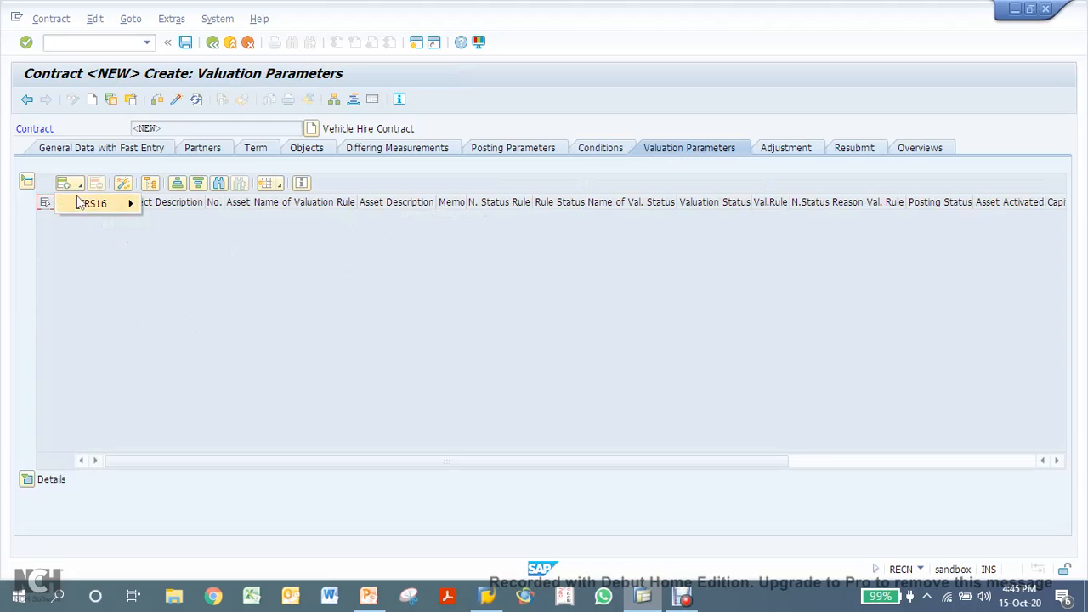
mouse_move(111, 208)
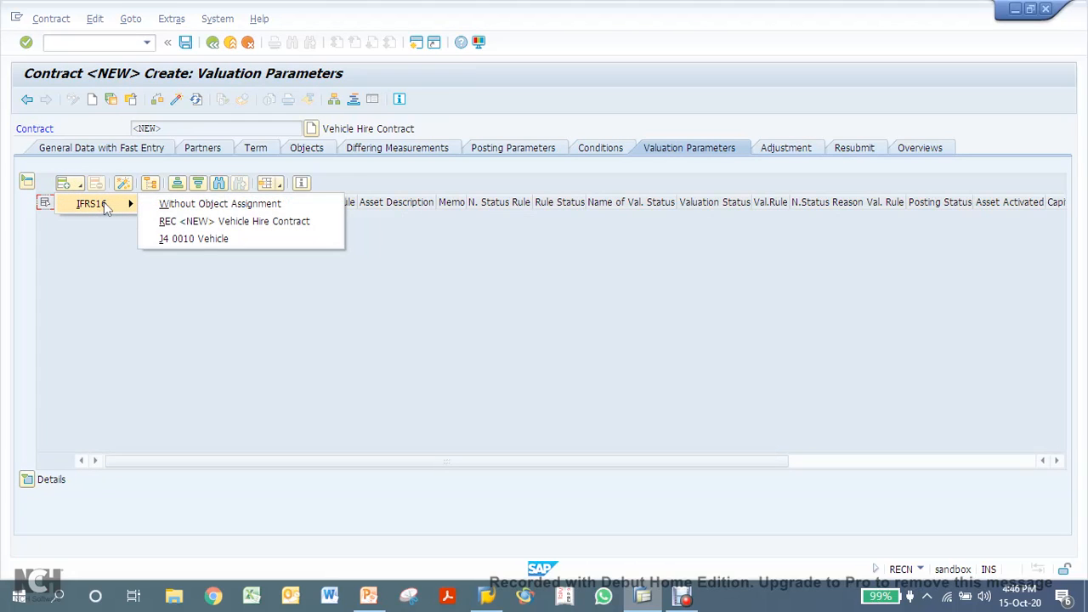
left_click(200, 239)
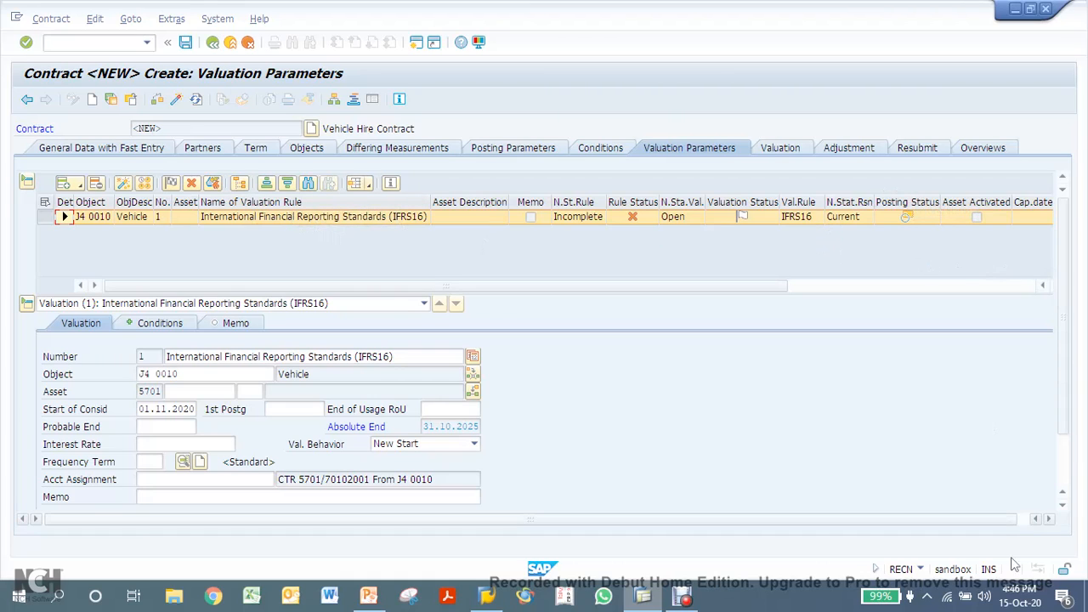
Examine the status, asset and posting columns of the new IFRS16 valuation rule.
left_click_drag(1010, 519, 1023, 520)
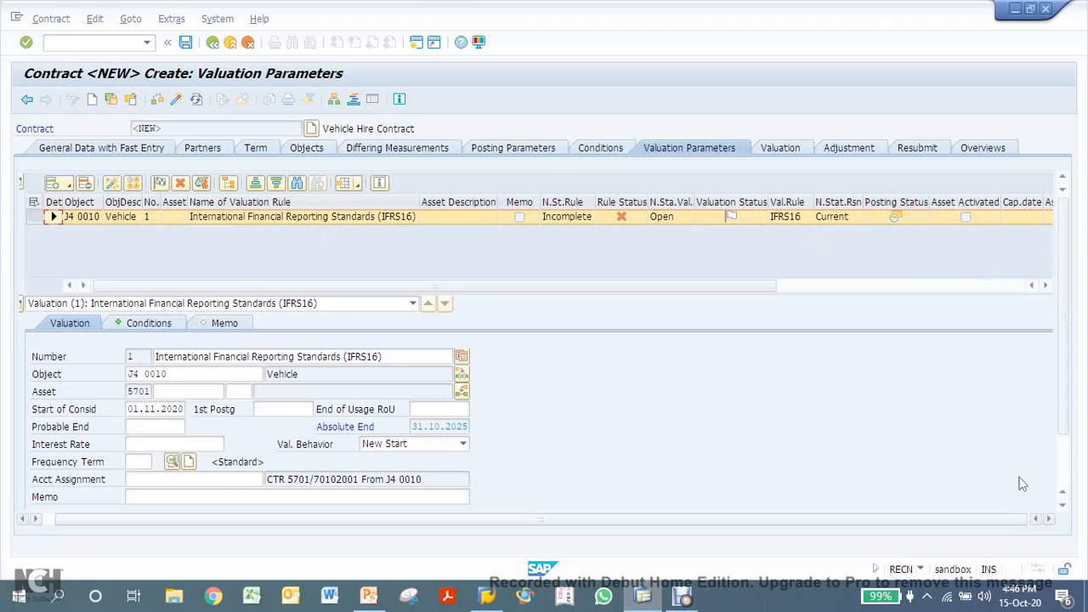
left_click(1045, 287)
left_click(1046, 287)
left_click(1045, 286)
left_click(1045, 286)
left_click(1045, 287)
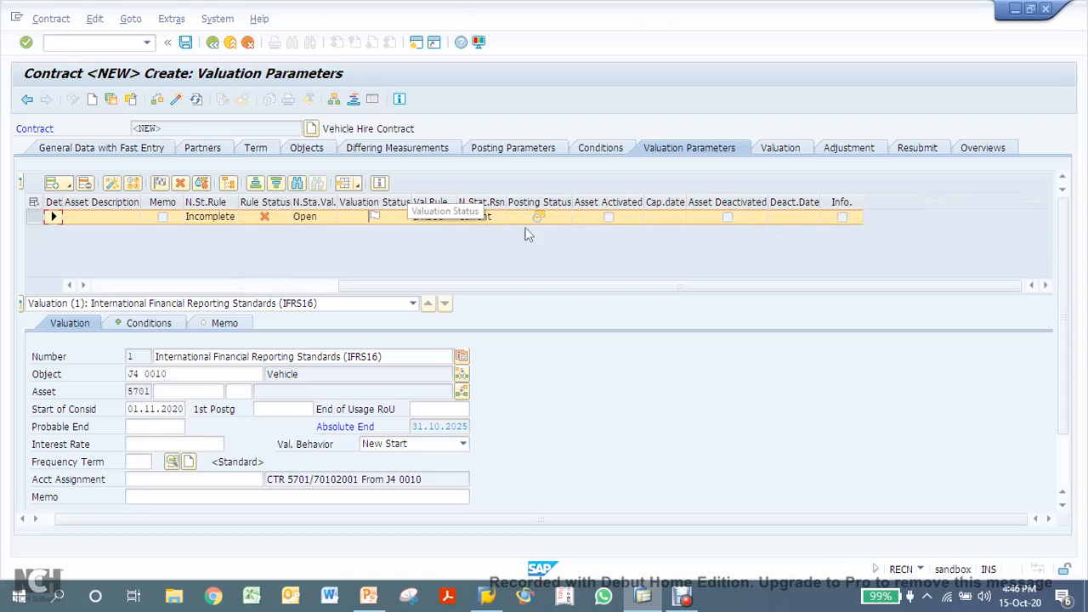
left_click(236, 286)
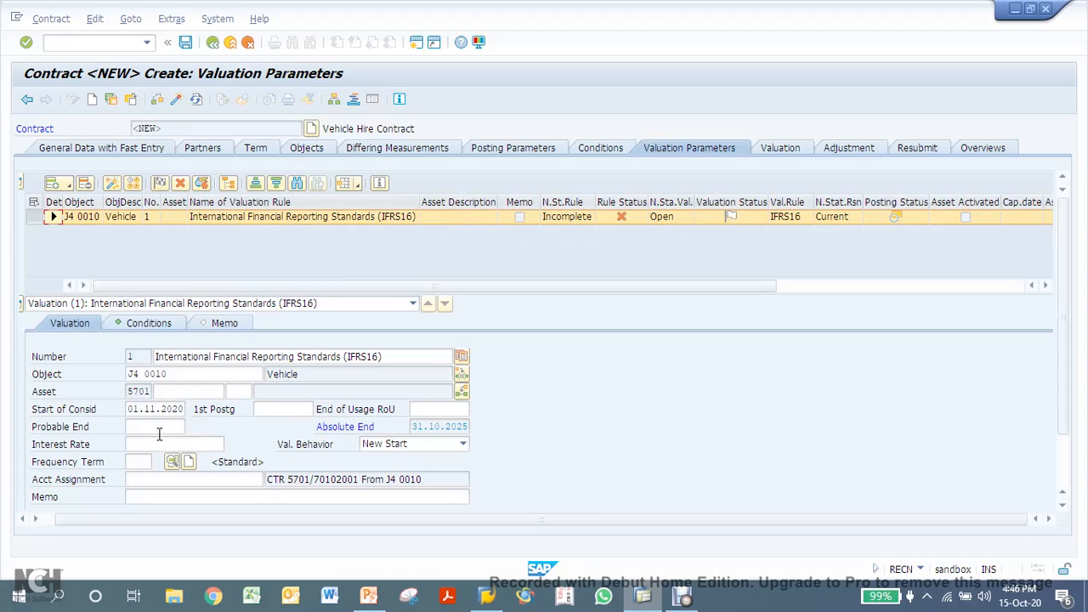
Set the interest rate of the IFRS16 valuation rule to 7.
left_click(1064, 474)
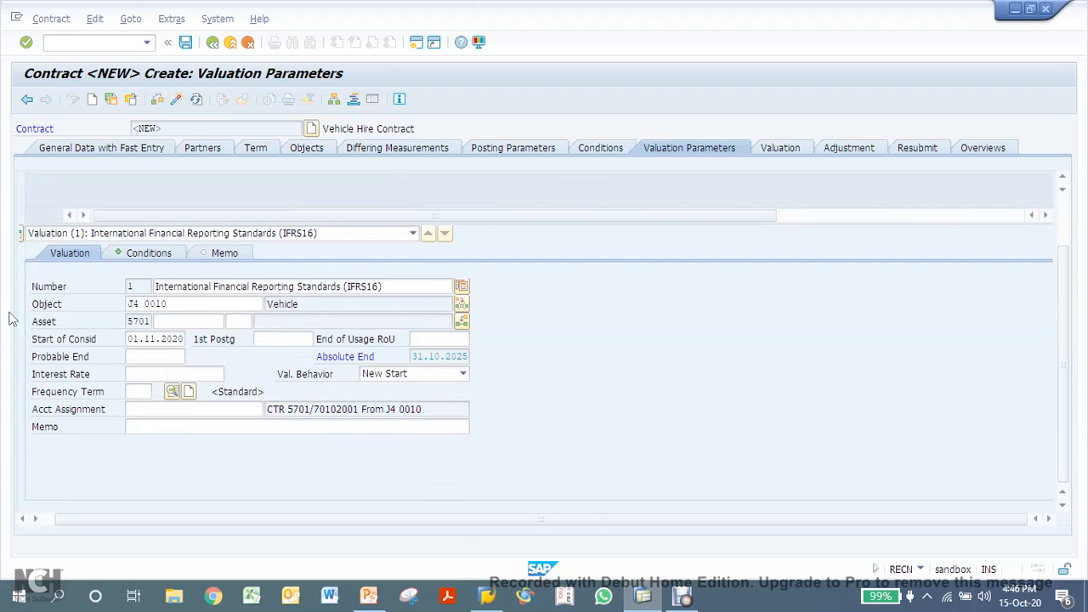
left_click(153, 378)
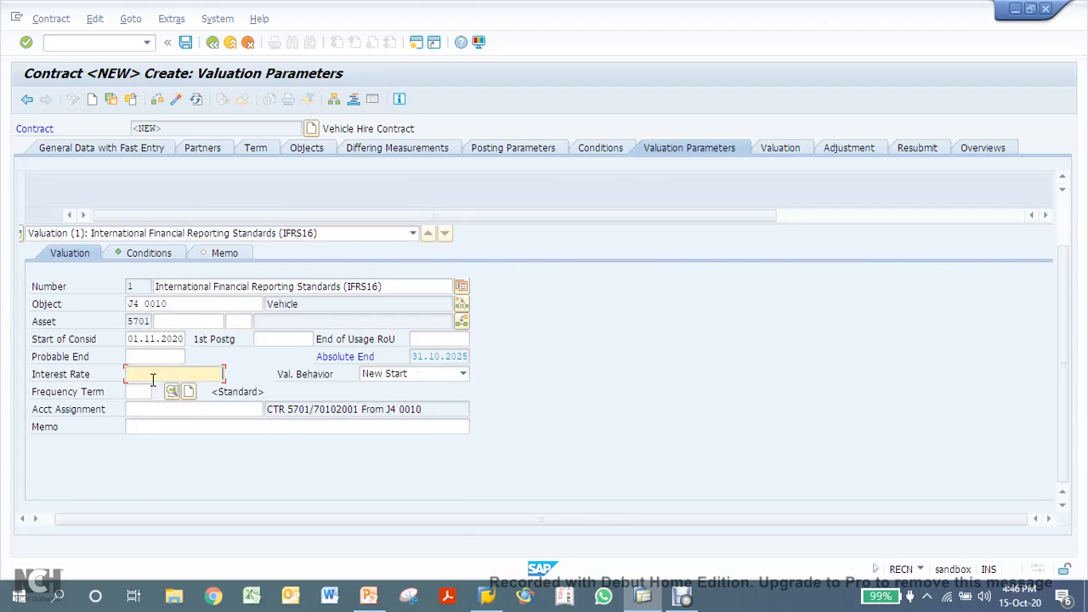
type("7")
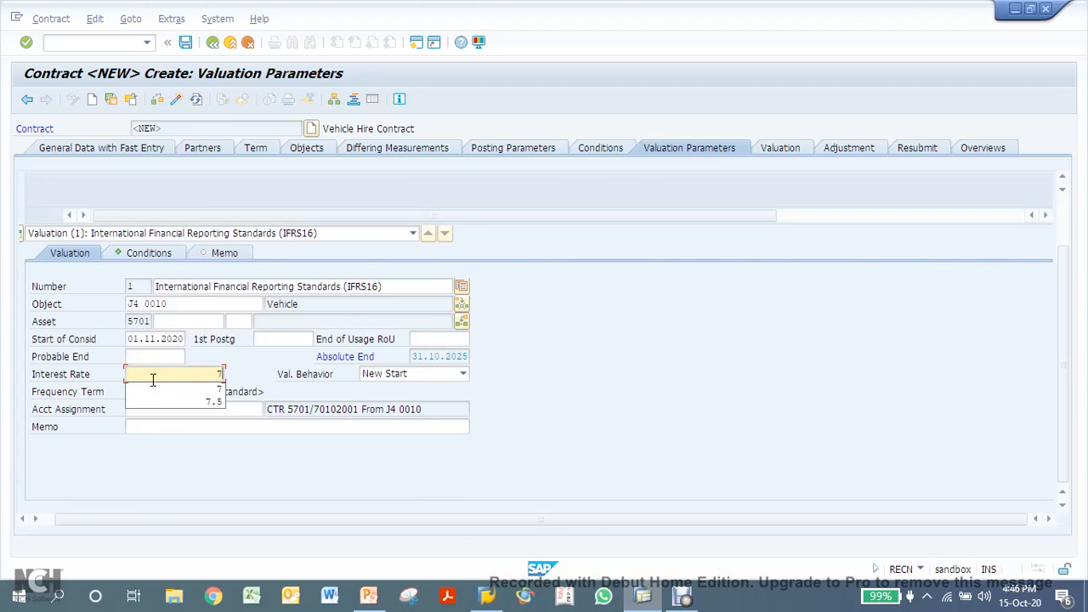
key("Return")
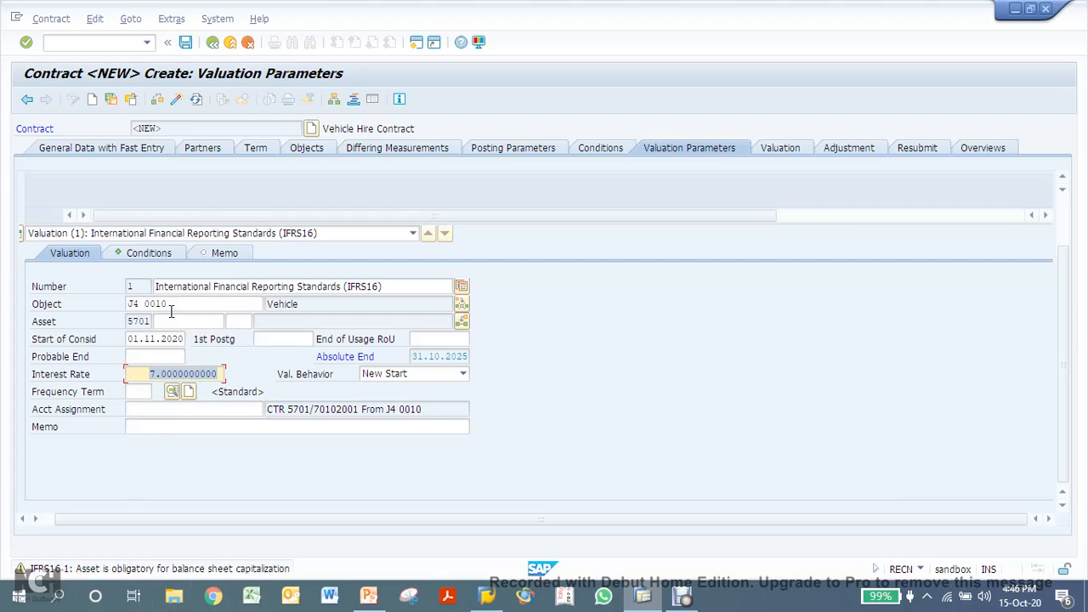
Complete the IFRS16 valuation rule with a new asset for the Vehicle and save the contract.
left_click(1062, 218)
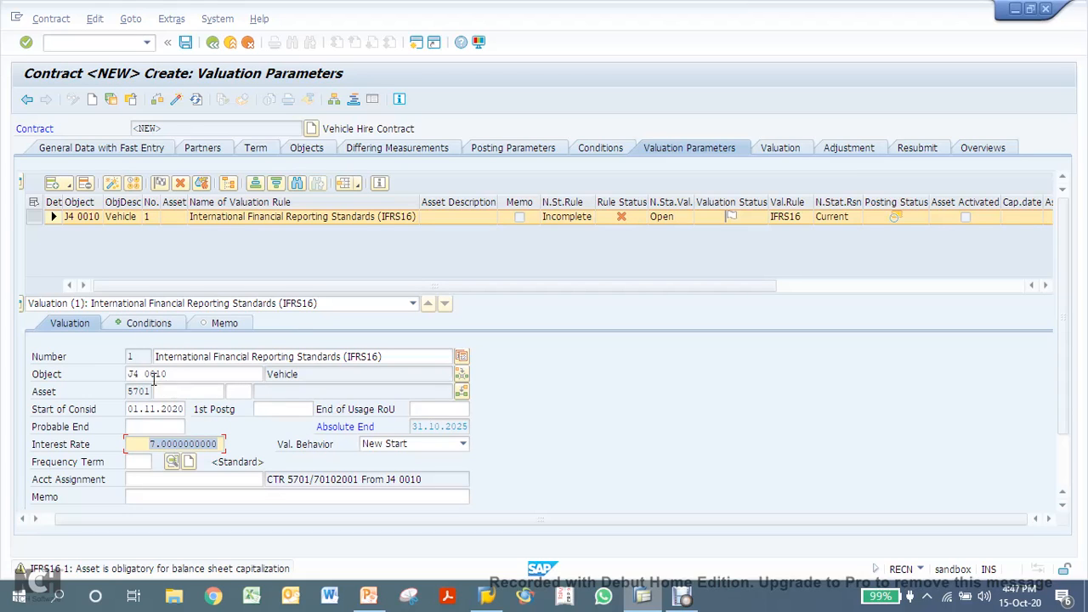
left_click(161, 186)
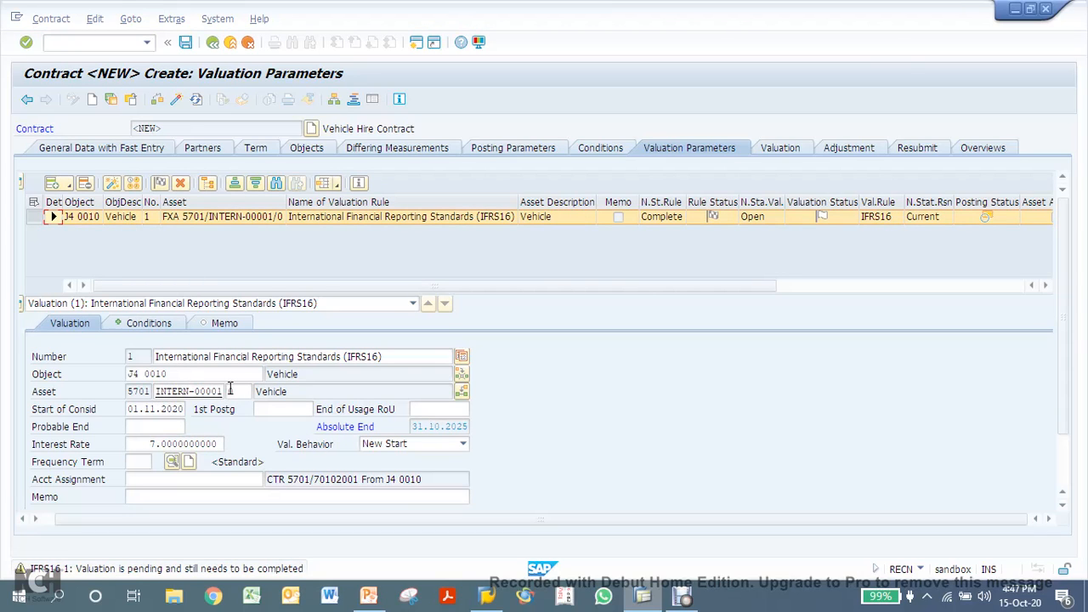
left_click(187, 46)
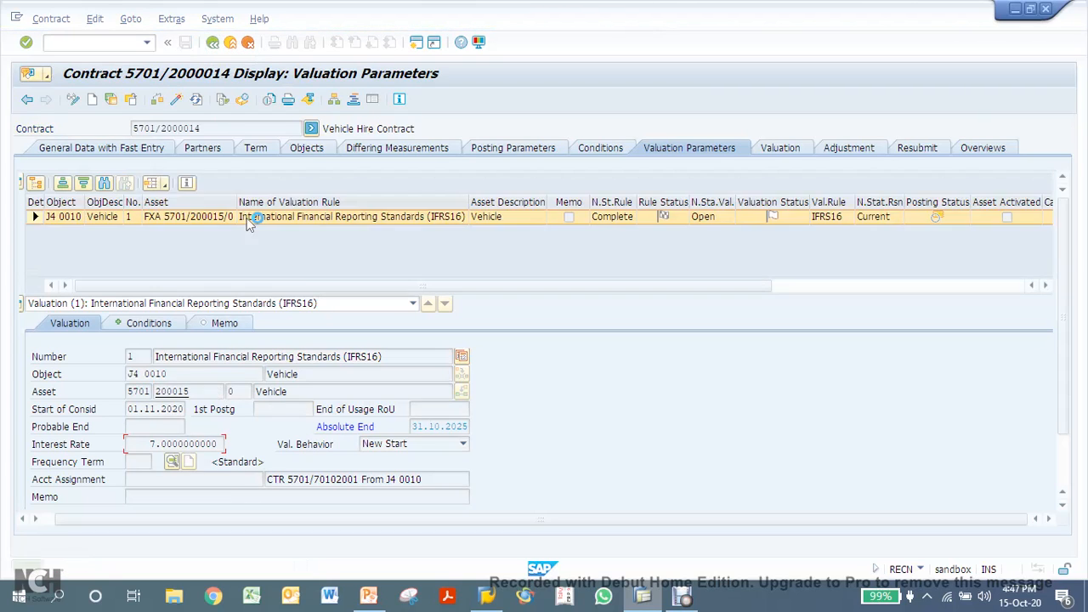
Switch the saved contract to change mode and open the conditions of its IFRS16 valuation rule.
left_click(210, 391)
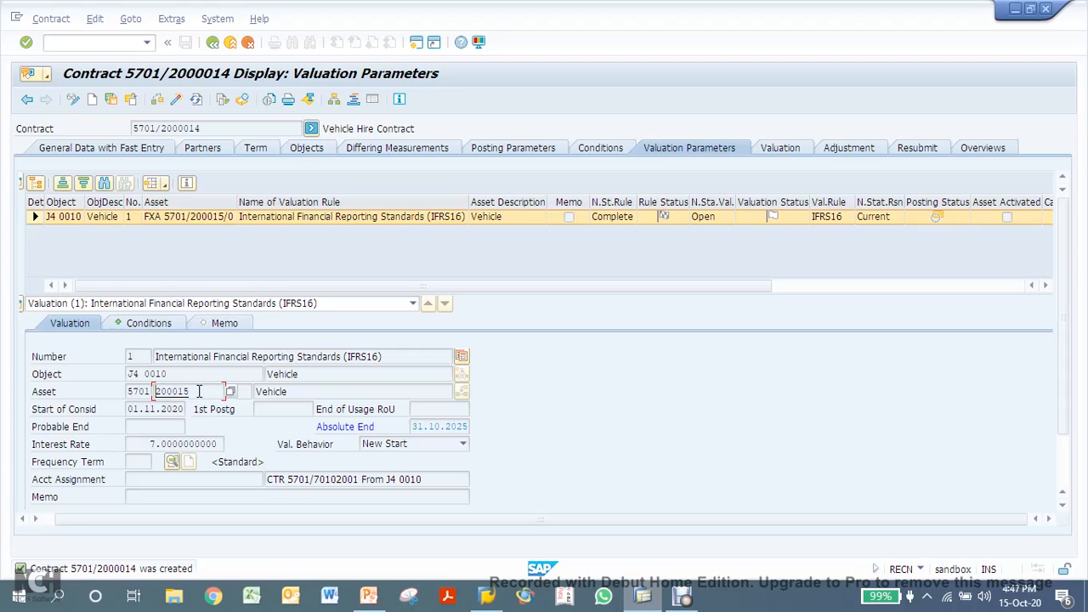
left_click(73, 100)
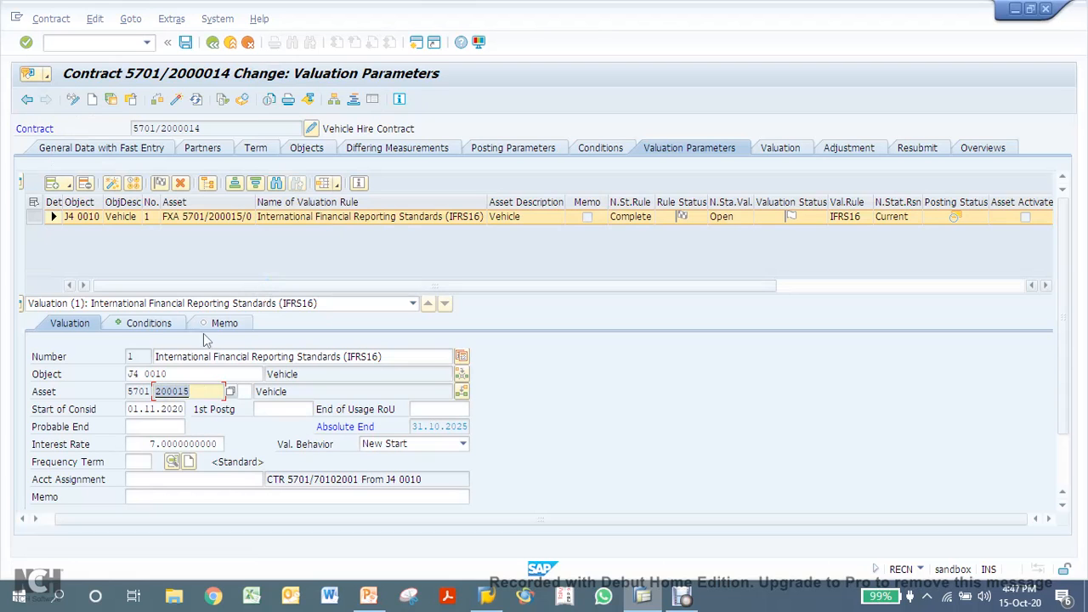
left_click(145, 325)
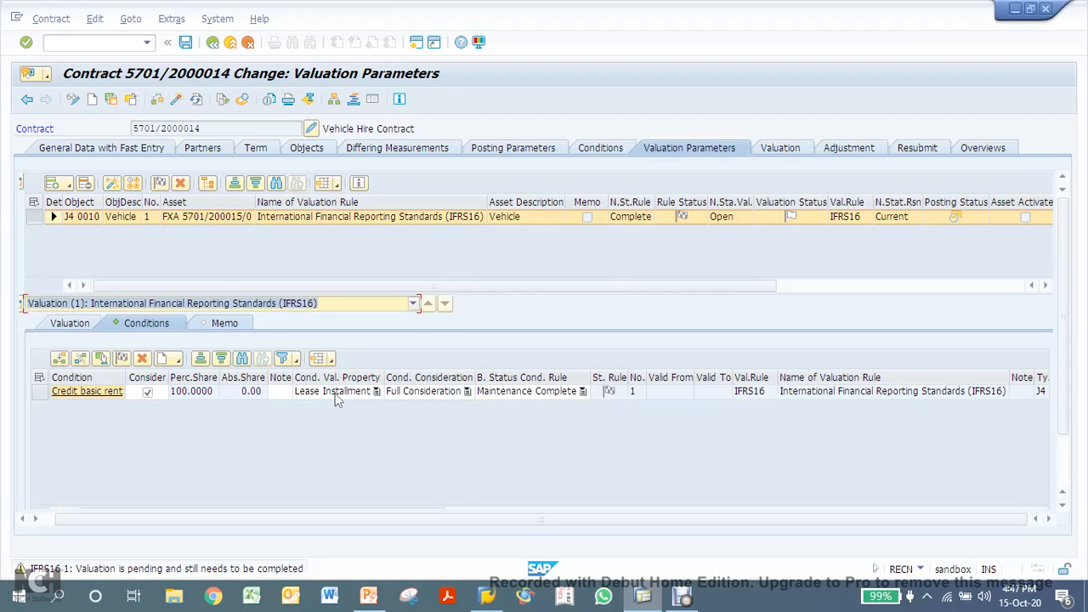
Examine the basic rent condition's consideration settings, valuation rule and assigned asset in the valuation conditions.
left_click(424, 394)
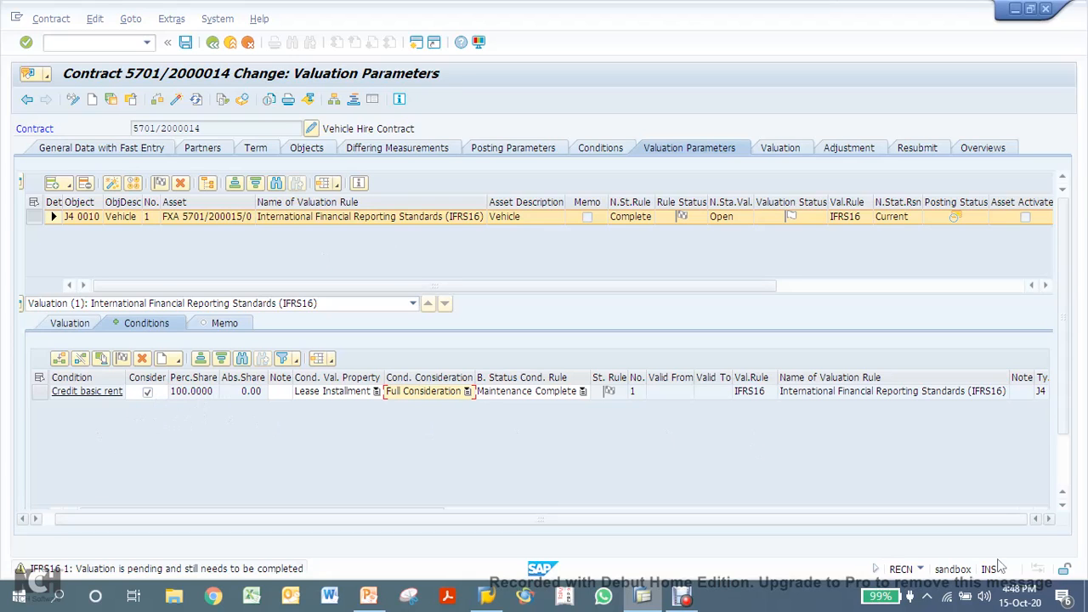
scroll(1065, 491, "down", 2)
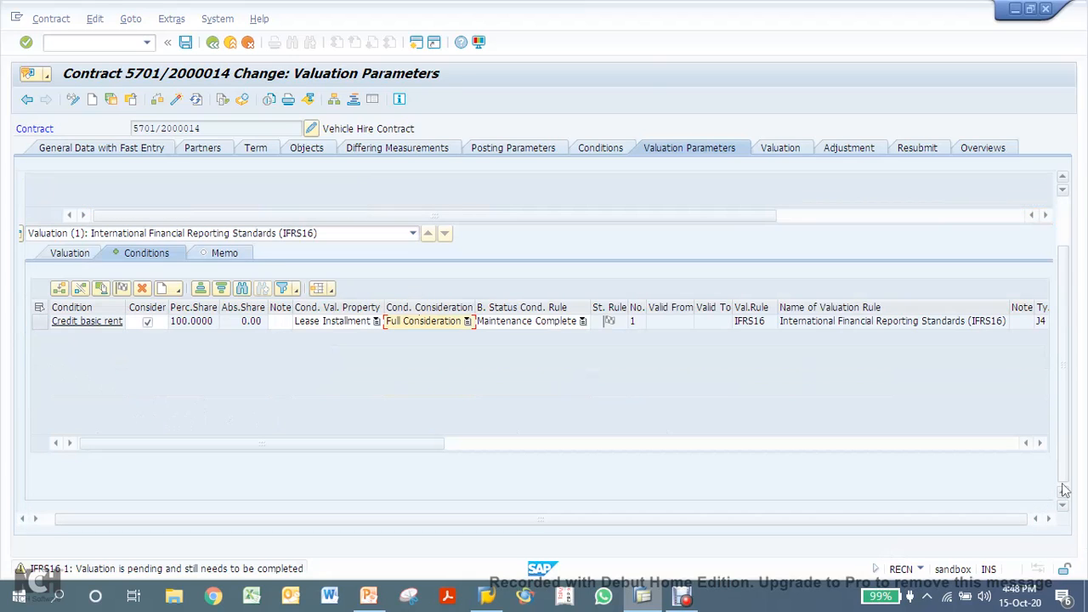
left_click(1043, 444)
left_click(1042, 444)
left_click(1043, 444)
left_click(1043, 444)
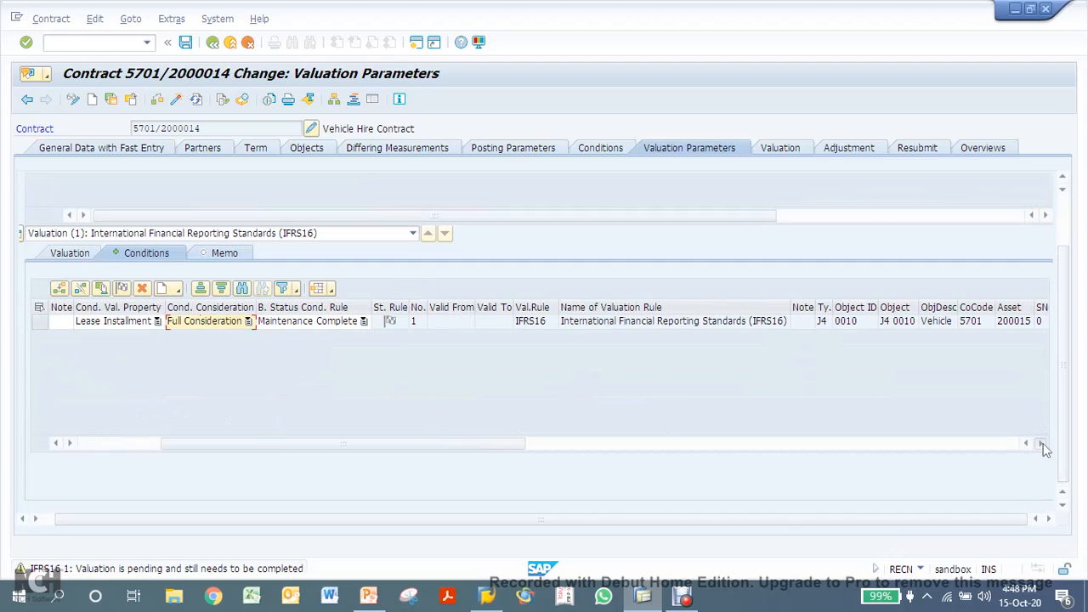
left_click(1043, 444)
left_click(1043, 444)
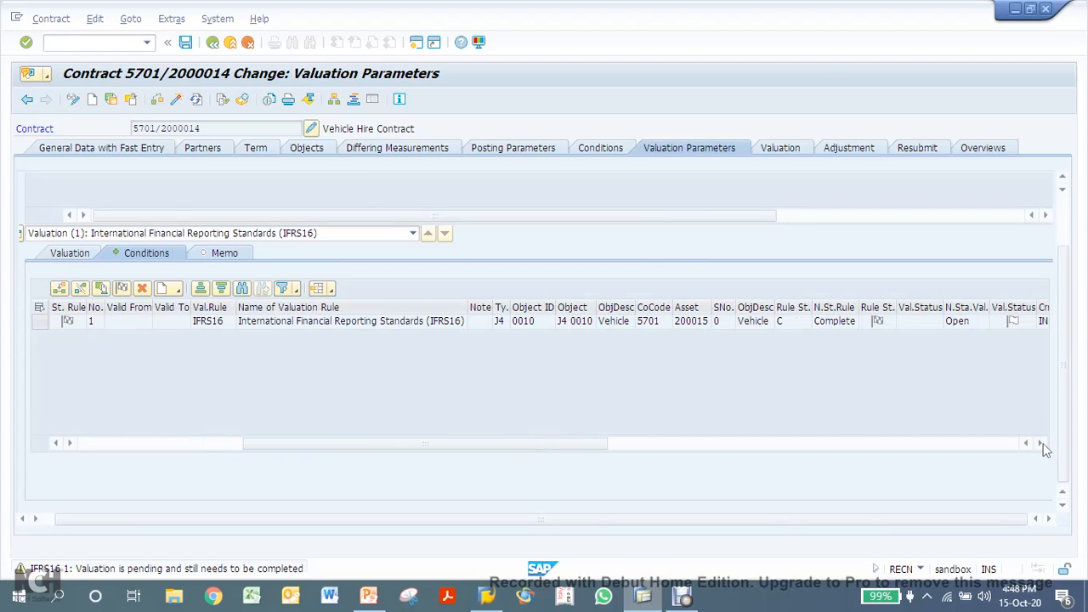
left_click(702, 324)
left_click(746, 320)
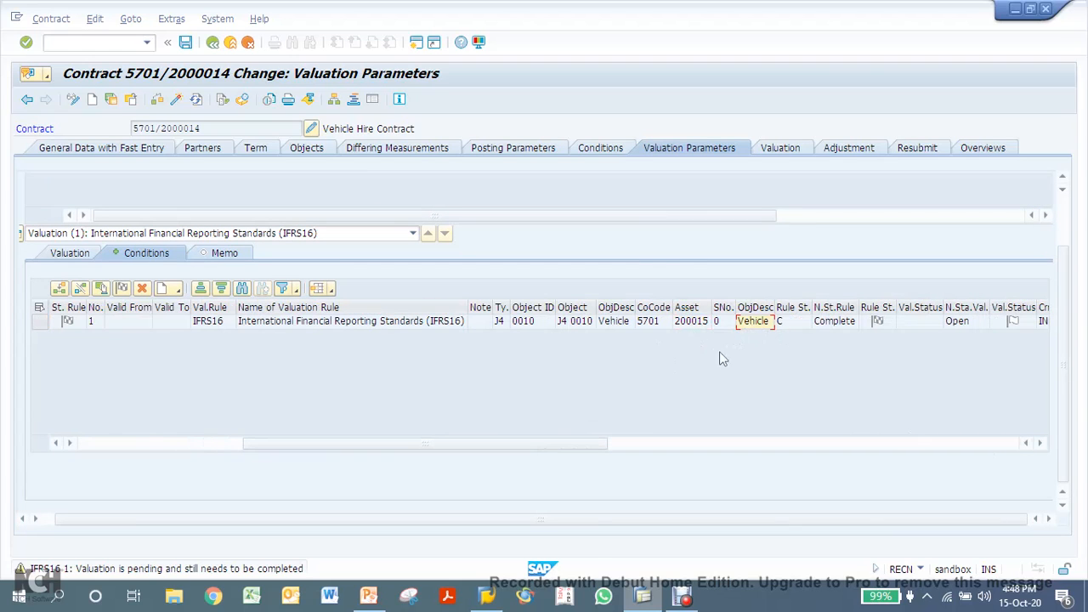
Examine the valuation condition's remaining columns, including condition type, validity, unit price and posting status.
left_click(1040, 444)
left_click(1040, 444)
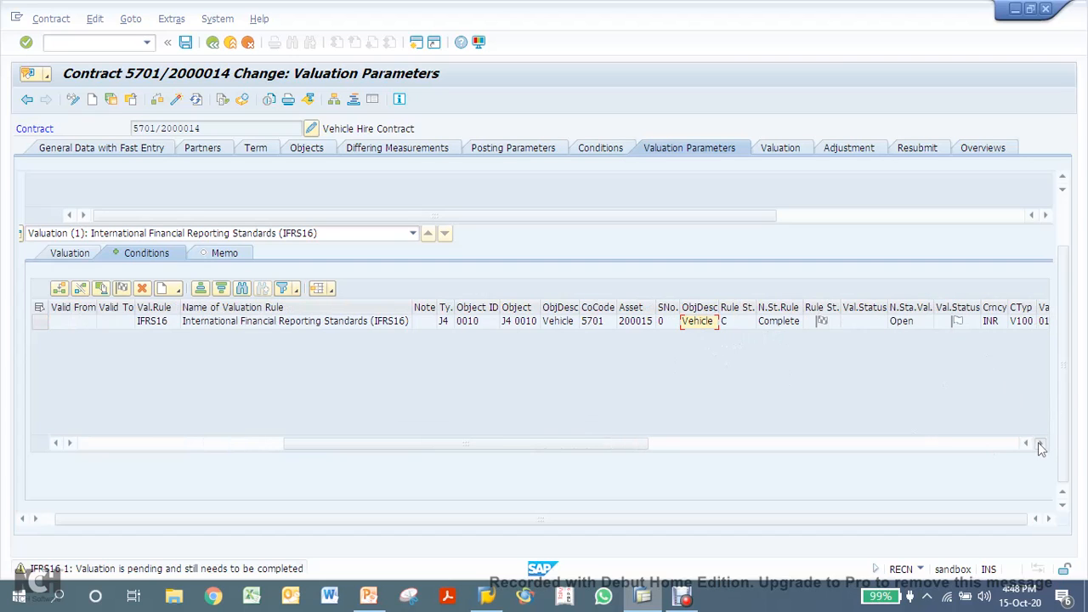
left_click(1041, 444)
left_click(1040, 443)
left_click(1040, 444)
left_click(1040, 443)
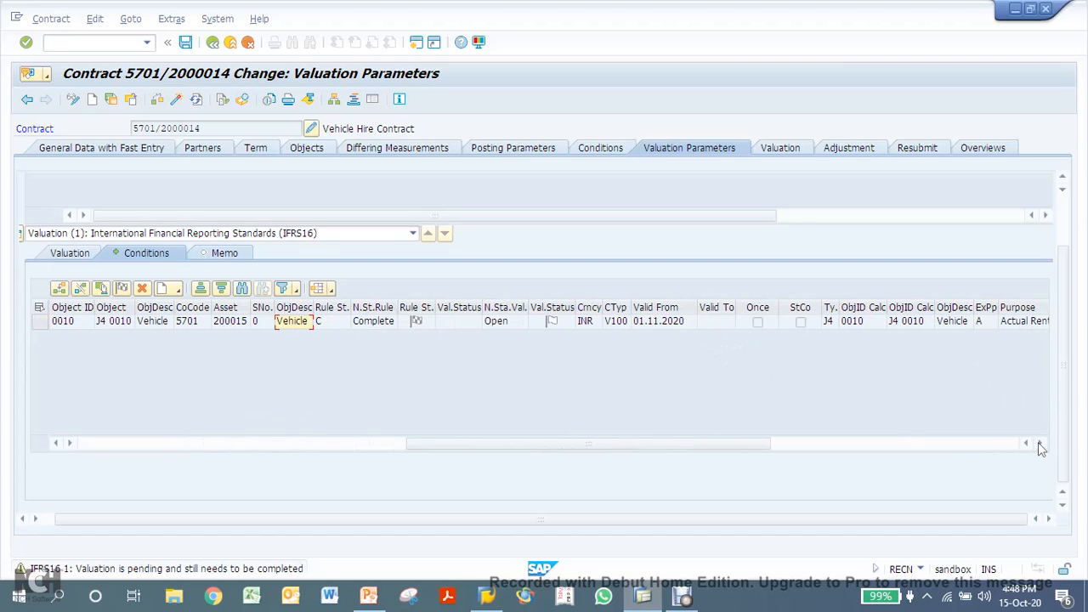
left_click(620, 326)
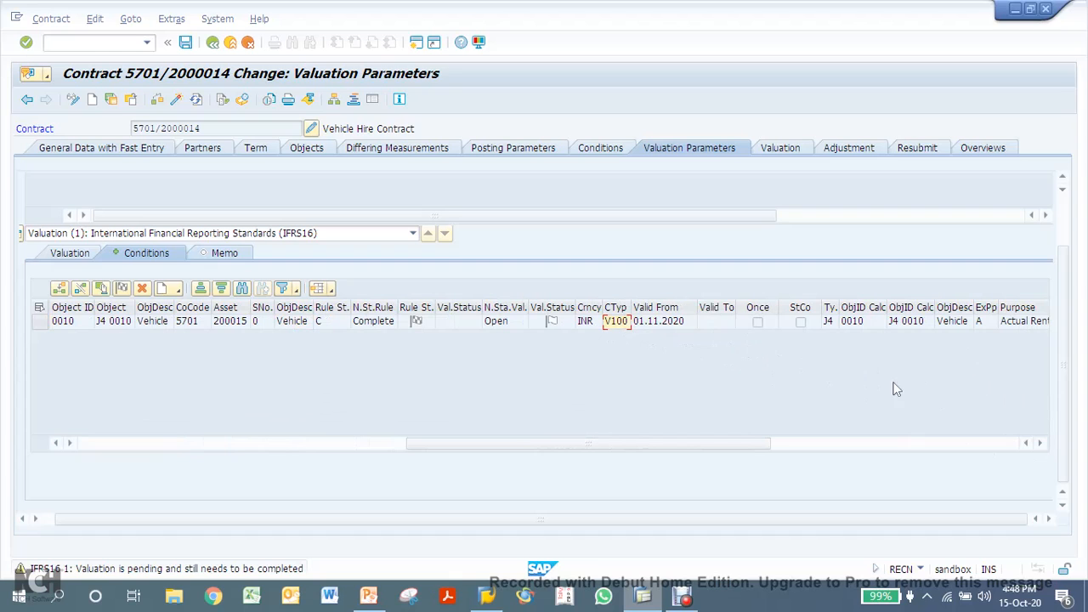
left_click(1040, 444)
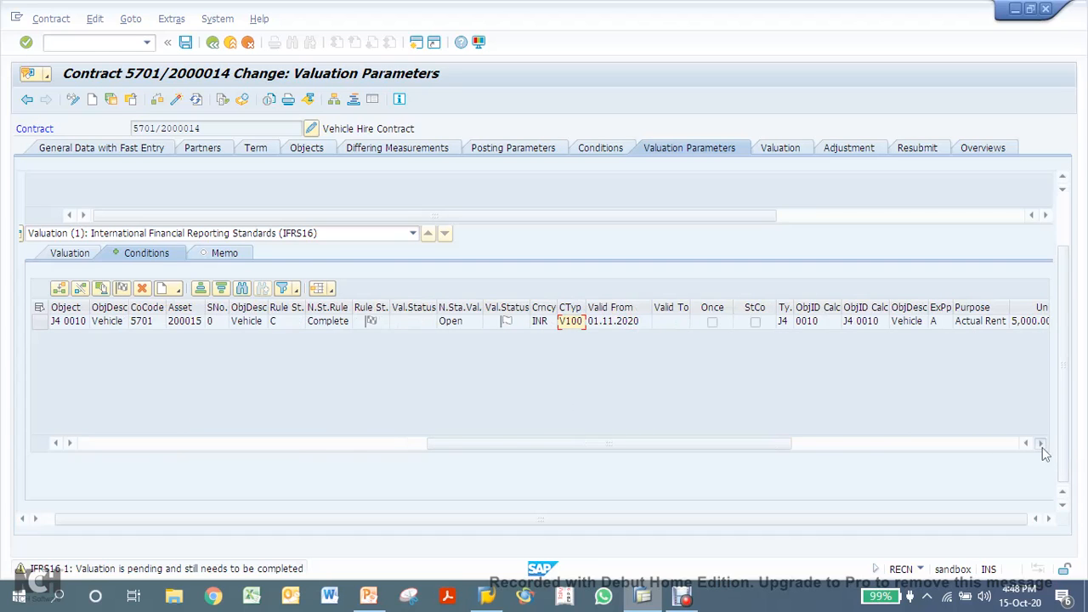
left_click(1040, 443)
left_click(1041, 443)
left_click(1040, 444)
left_click(1041, 444)
left_click(1040, 444)
left_click(1041, 443)
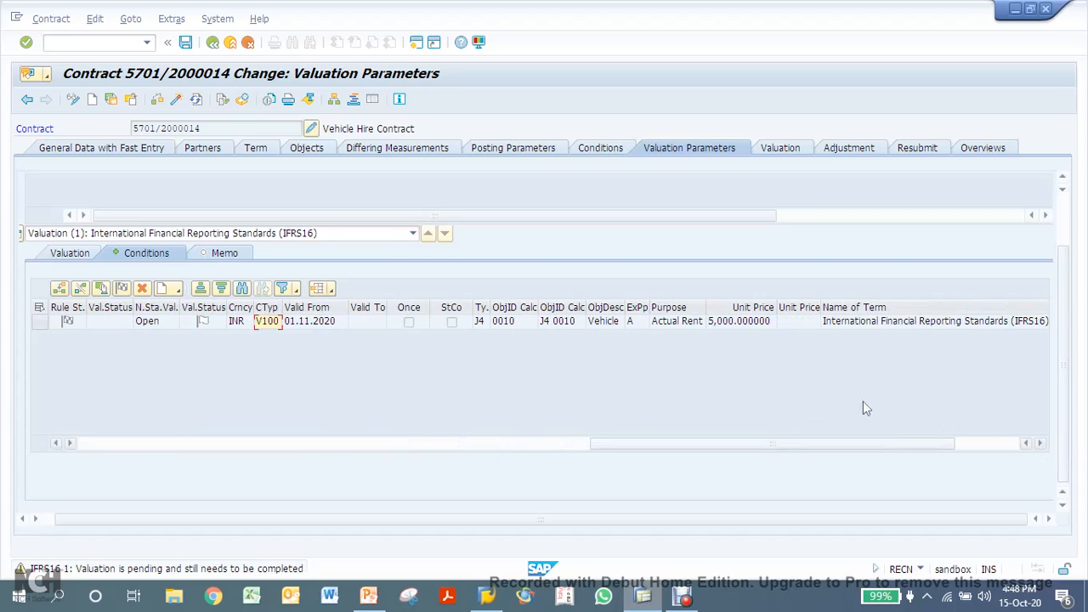
left_click(716, 322)
left_click(1038, 444)
left_click(1039, 444)
left_click(1039, 443)
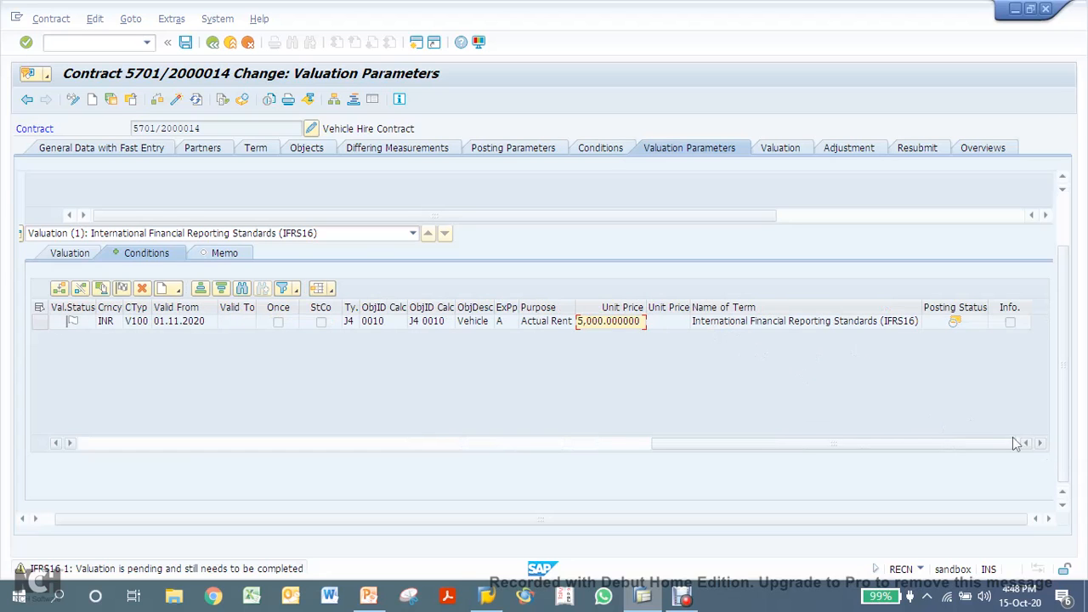
Perform the contract's IFRS16 valuation titled Valuation 15.10.2020, with the start of consideration and note taken from the rule.
left_click(770, 148)
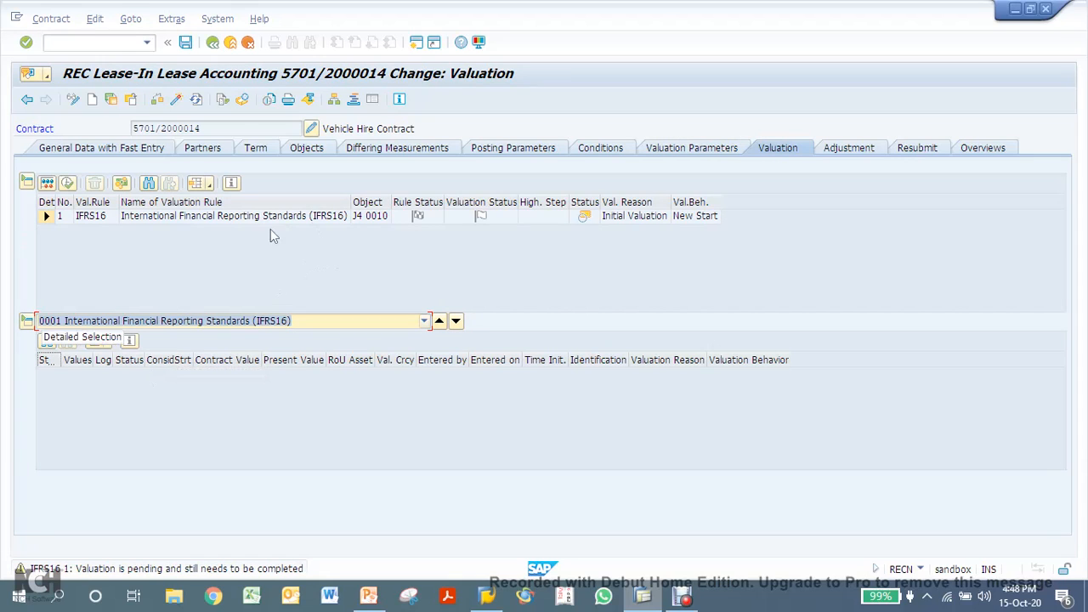
left_click(68, 183)
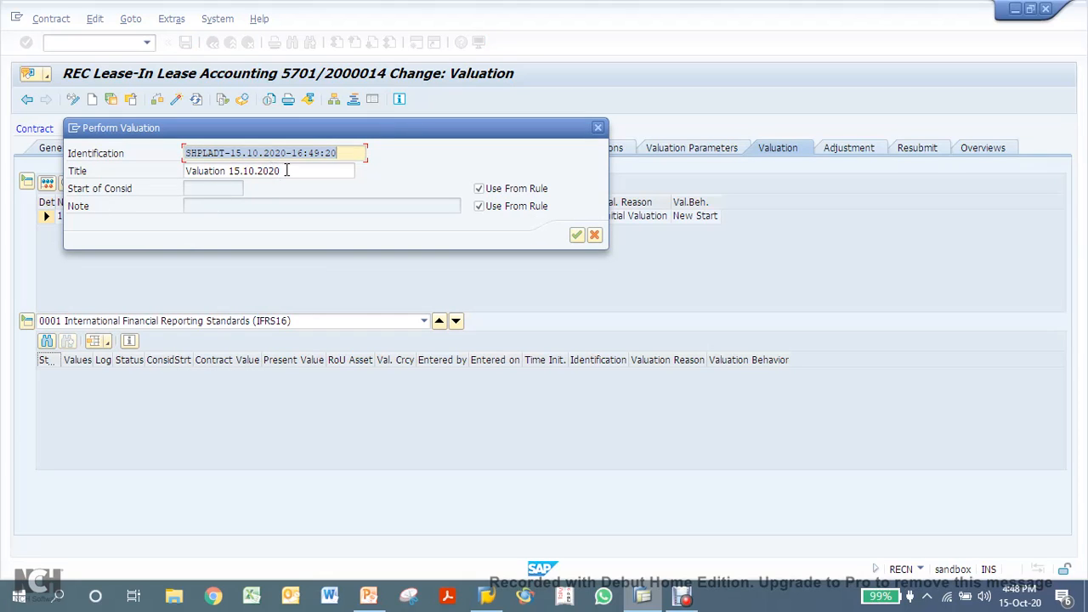
left_click(288, 170)
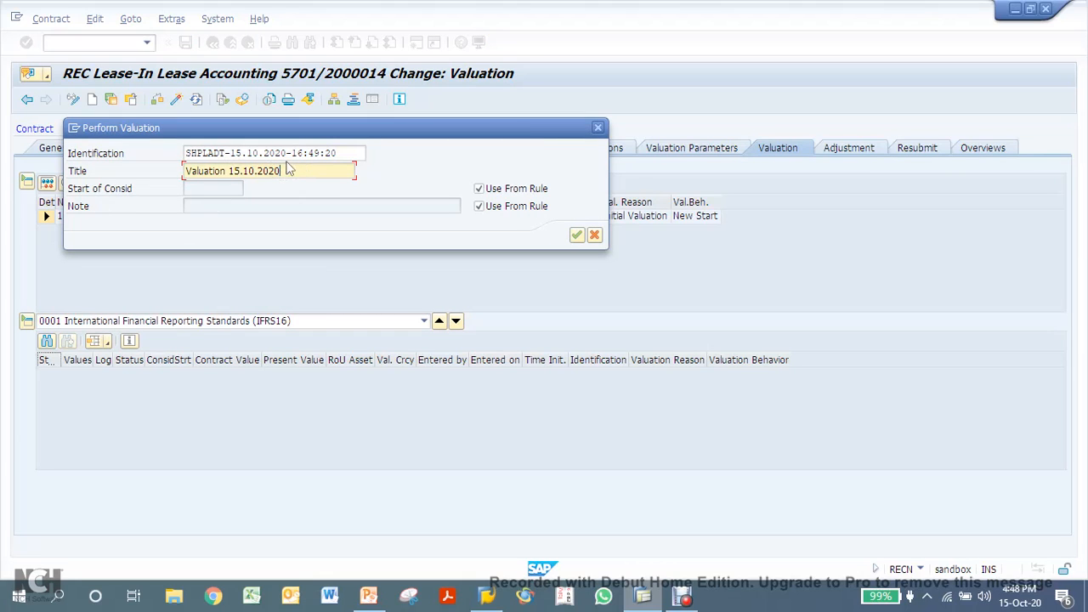
left_click(576, 236)
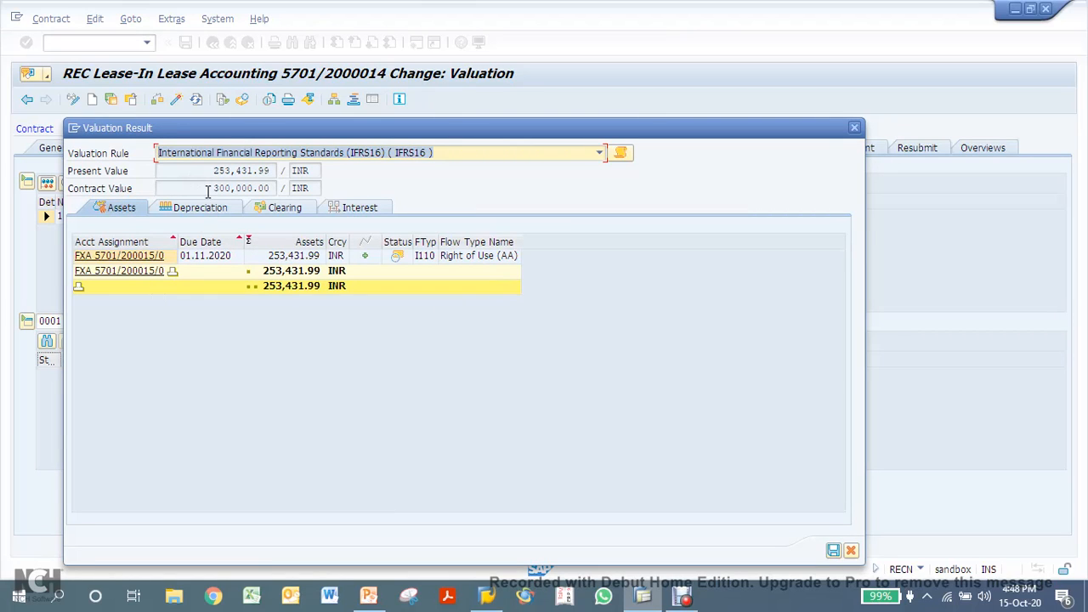
Compare the contract value with the present value in the IFRS16 valuation result.
left_click(270, 188)
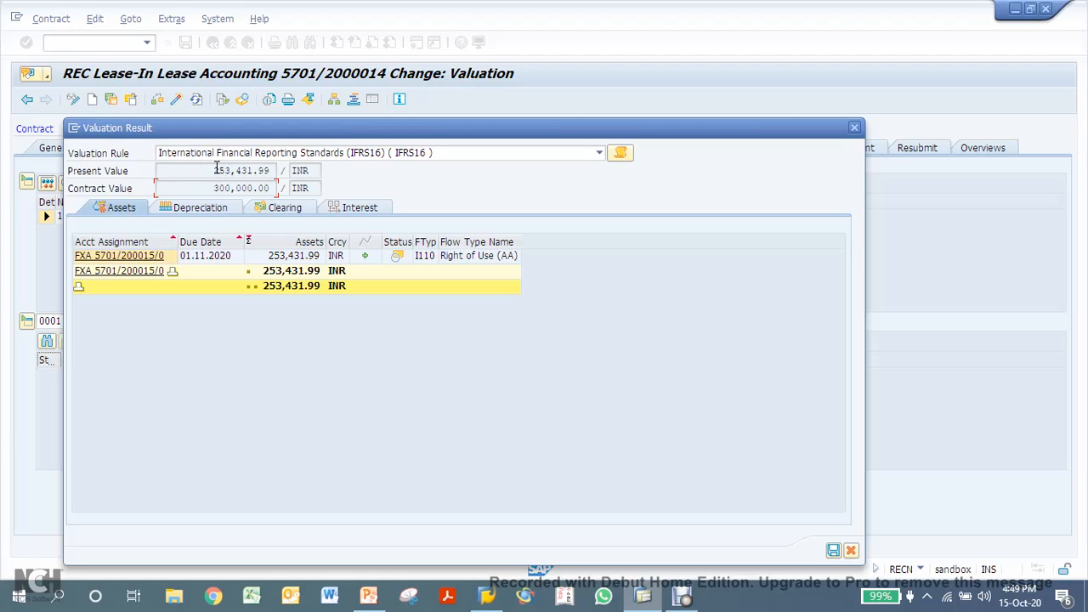
left_click_drag(230, 166, 270, 166)
left_click(268, 167)
Examine the depreciation schedule of the valuation result, condensed to yearly subtotals for the asset.
left_click(197, 208)
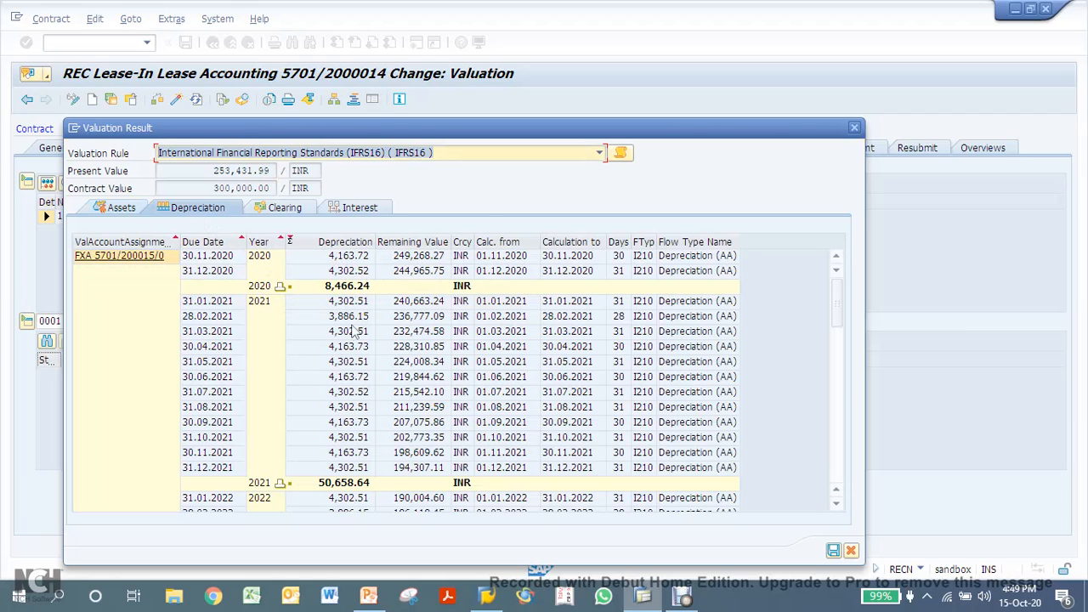
left_click_drag(836, 323, 838, 466)
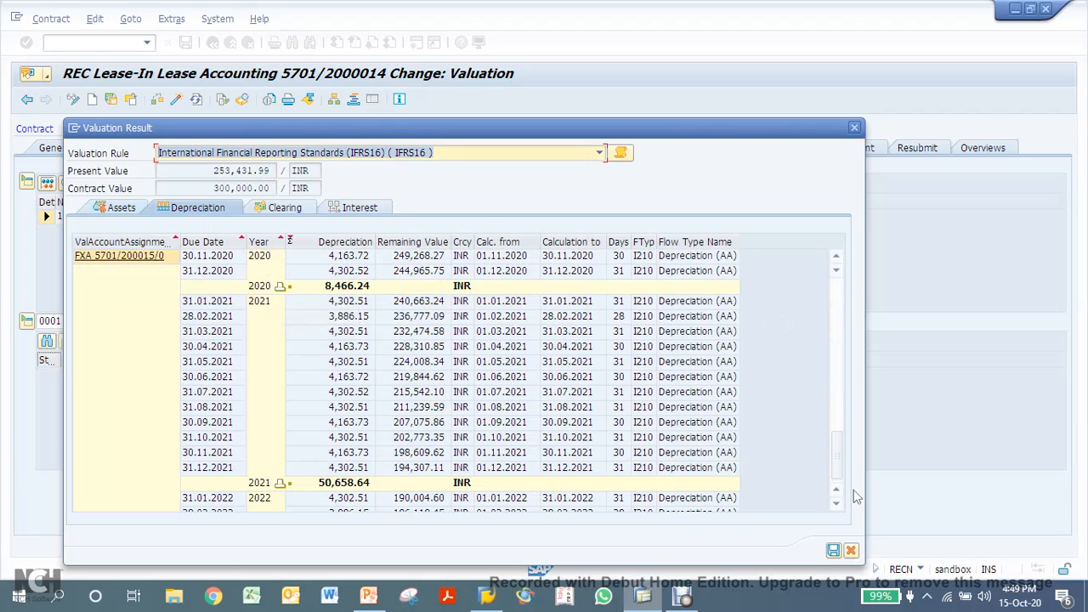
left_click(77, 497)
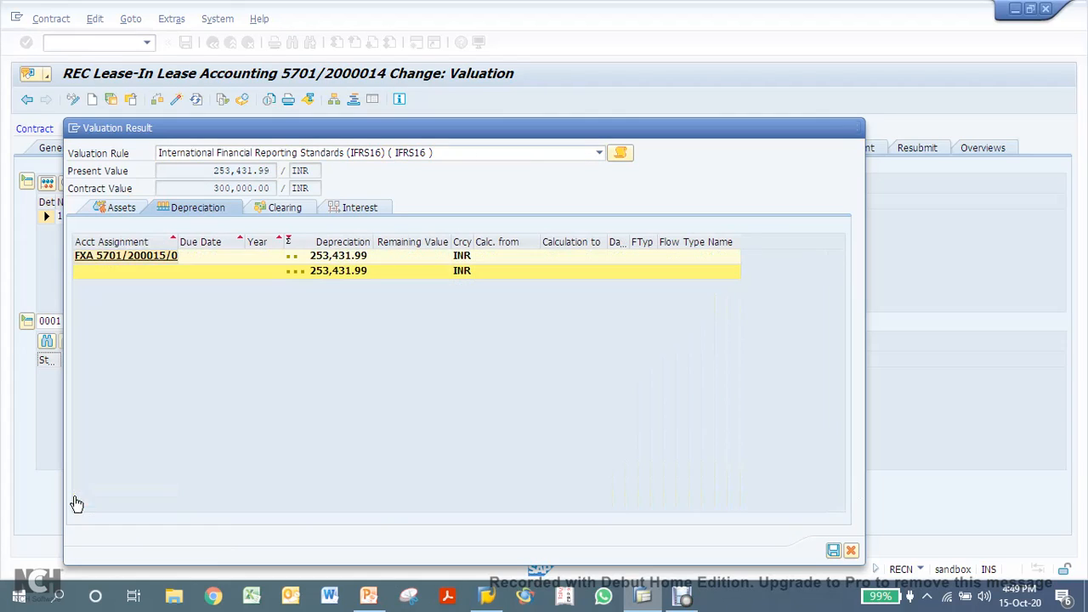
left_click(170, 263)
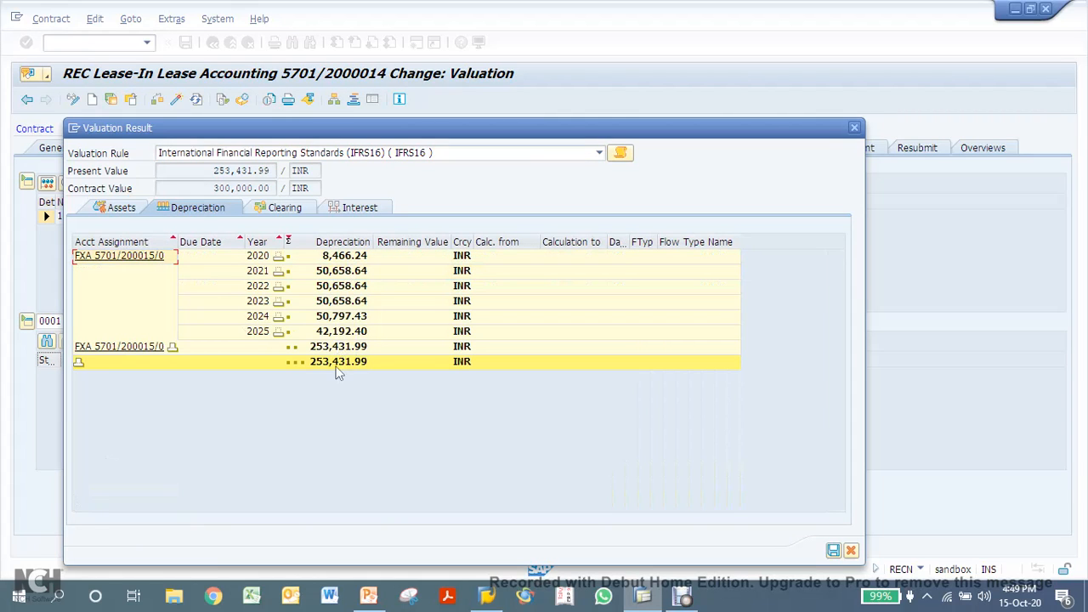
Examine the clearing schedule of lease payments, condensed to yearly subtotals for the contract.
left_click(282, 210)
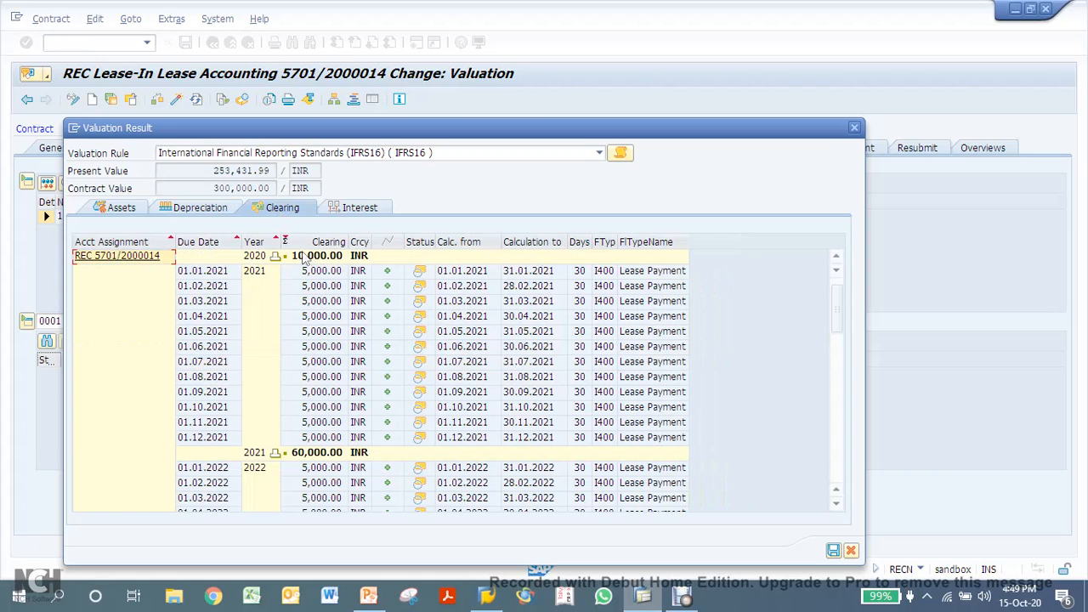
left_click_drag(840, 311, 847, 501)
left_click(78, 499)
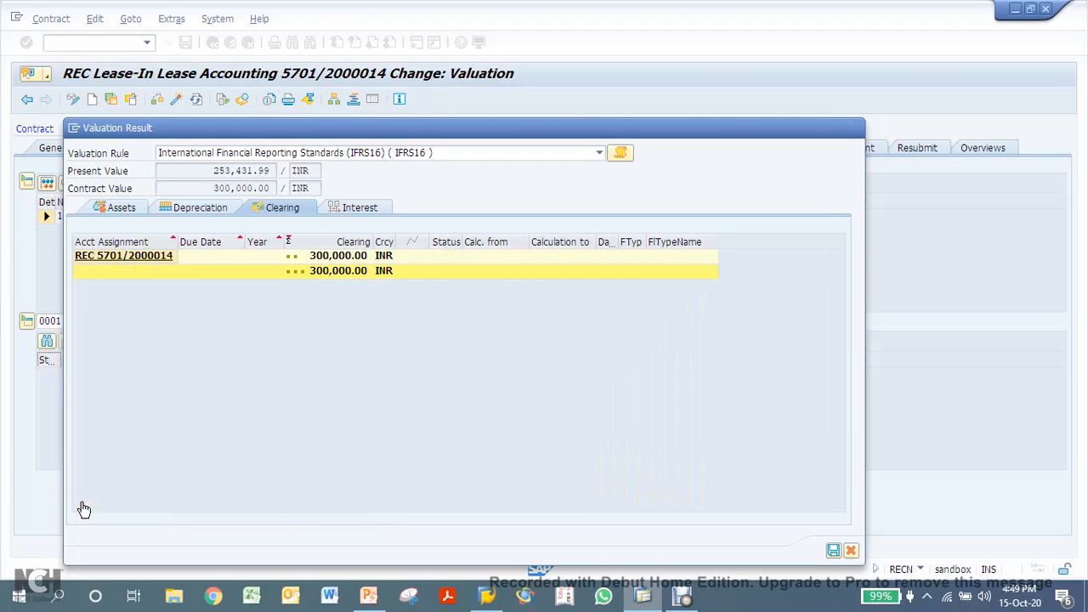
left_click(172, 255)
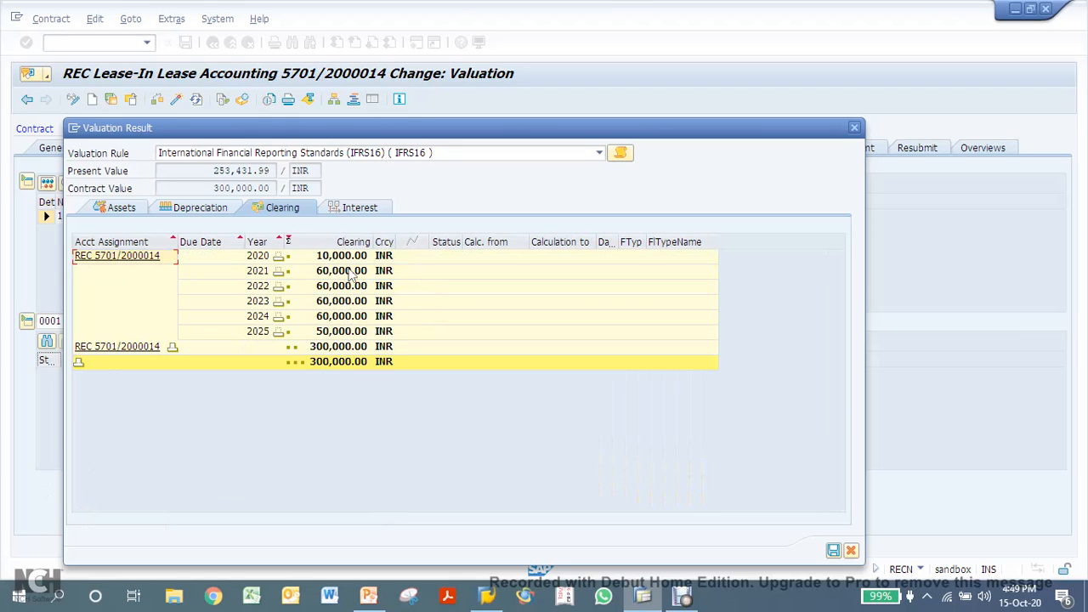
Examine the interest schedule and its assigned cost center, condensing the interest to yearly subtotals.
left_click(347, 211)
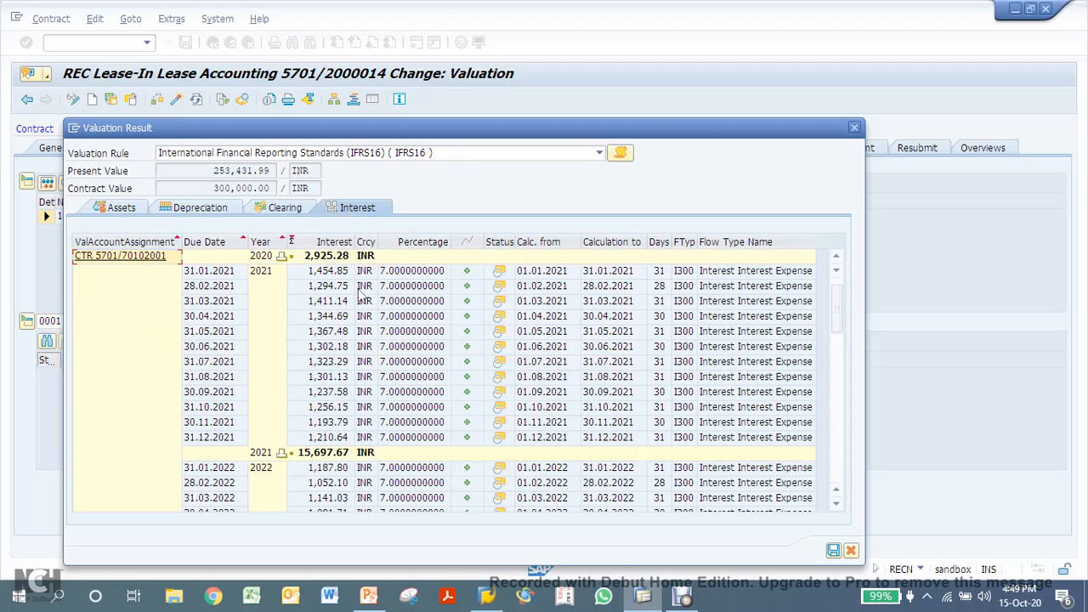
left_click_drag(841, 299, 839, 458)
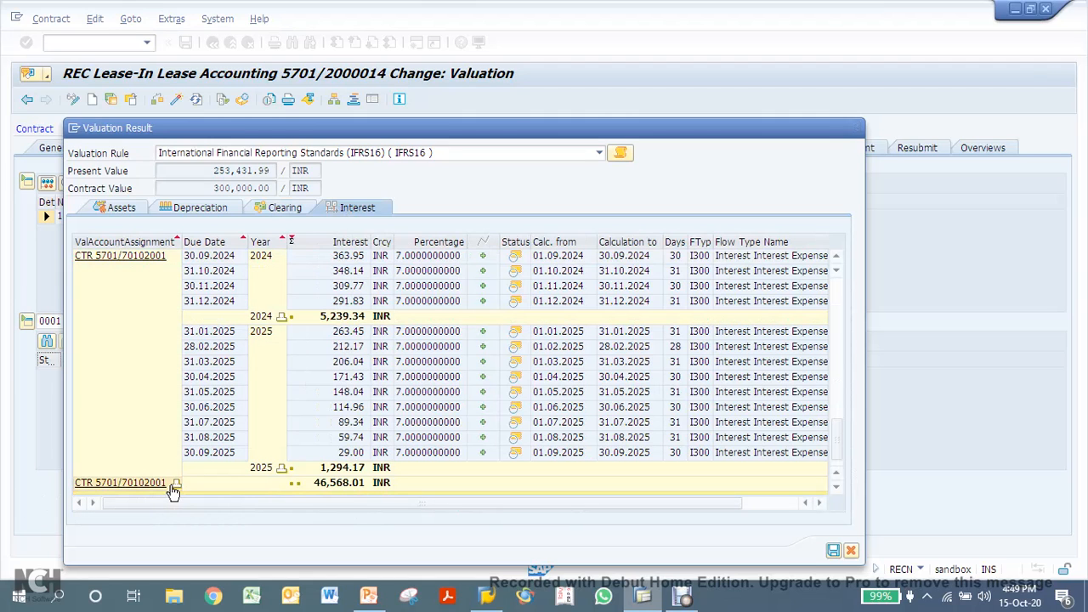
left_click(175, 484)
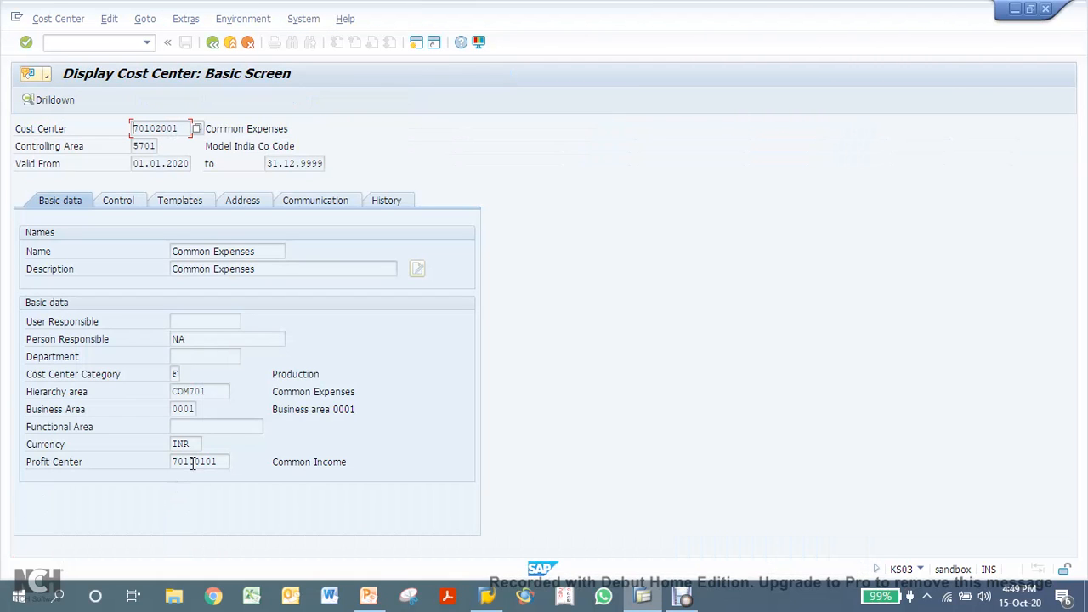
left_click(213, 44)
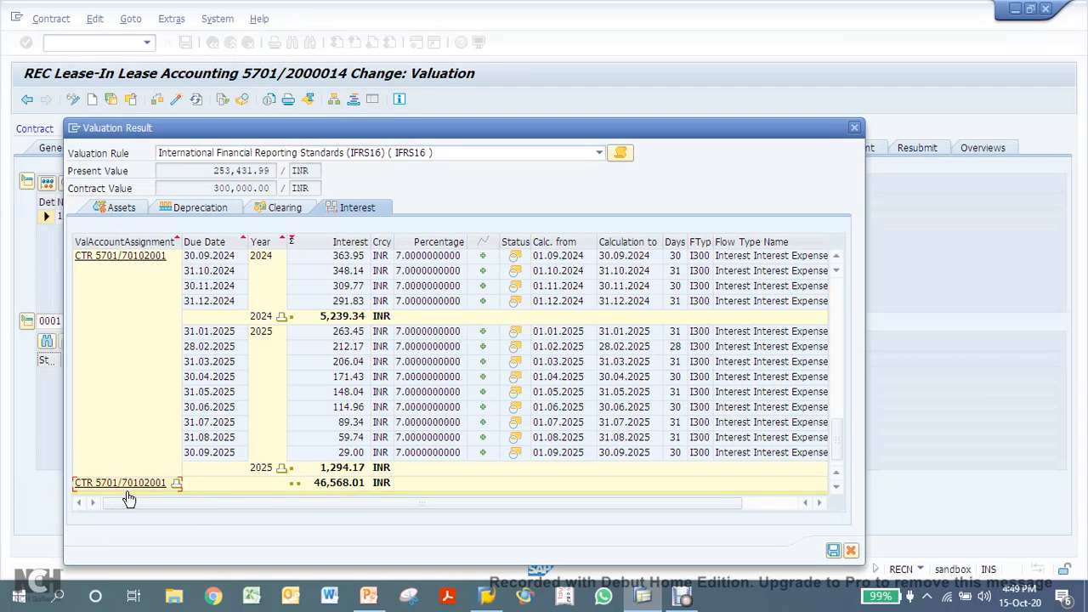
left_click(836, 486)
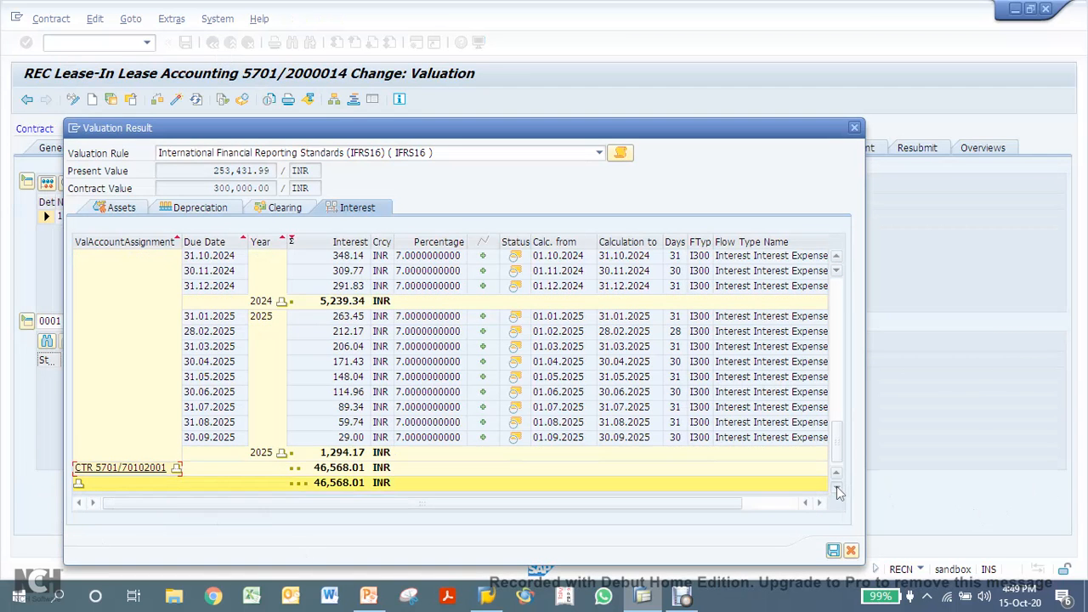
left_click(79, 485)
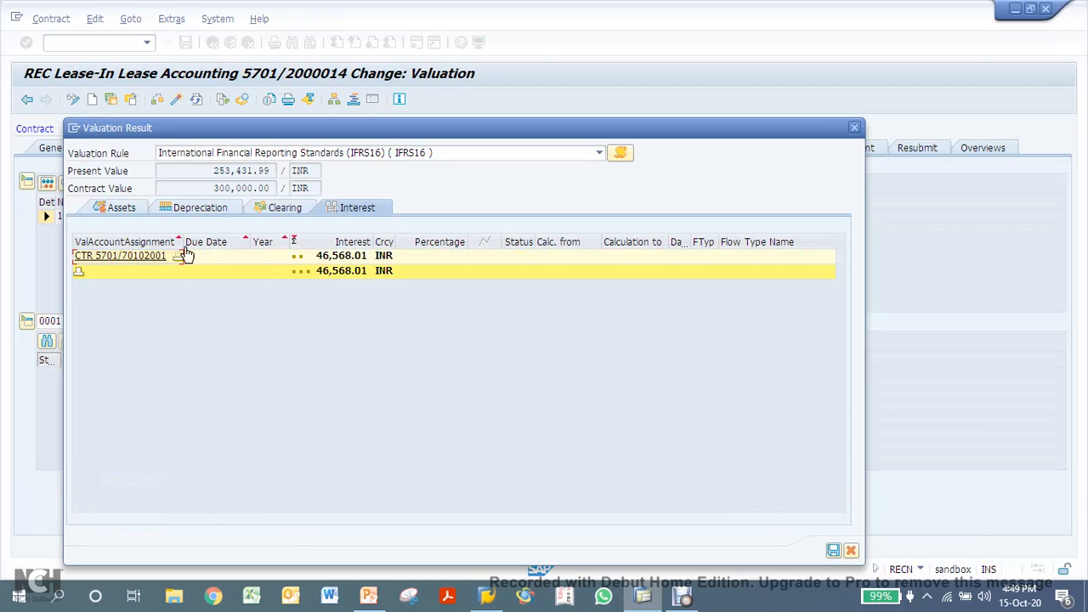
left_click(180, 259)
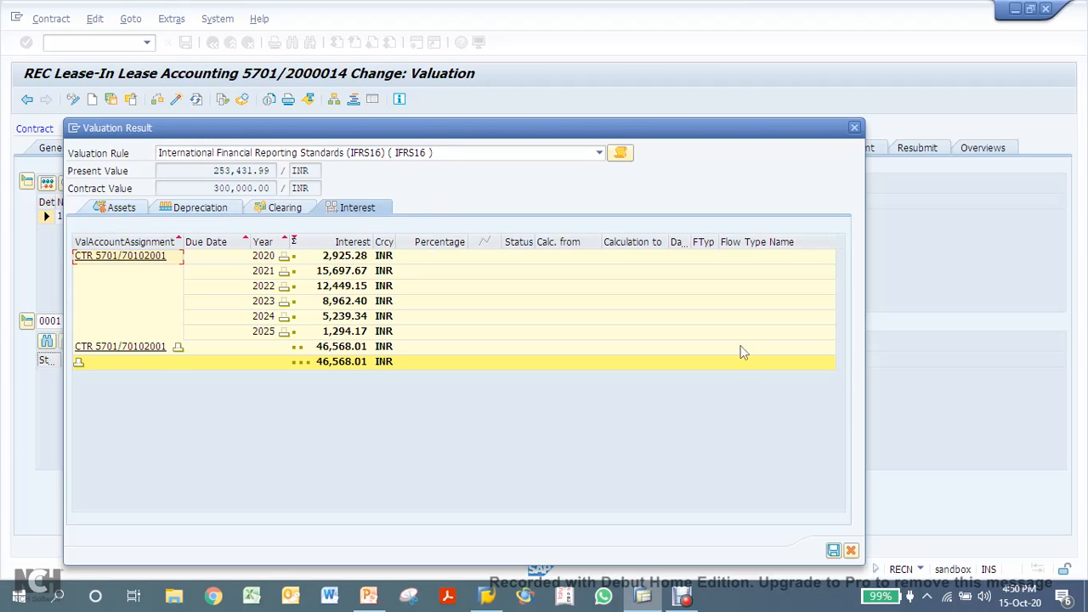
Save the valuation result and check the stored values of valuation step 1.
left_click(833, 551)
left_click(834, 552)
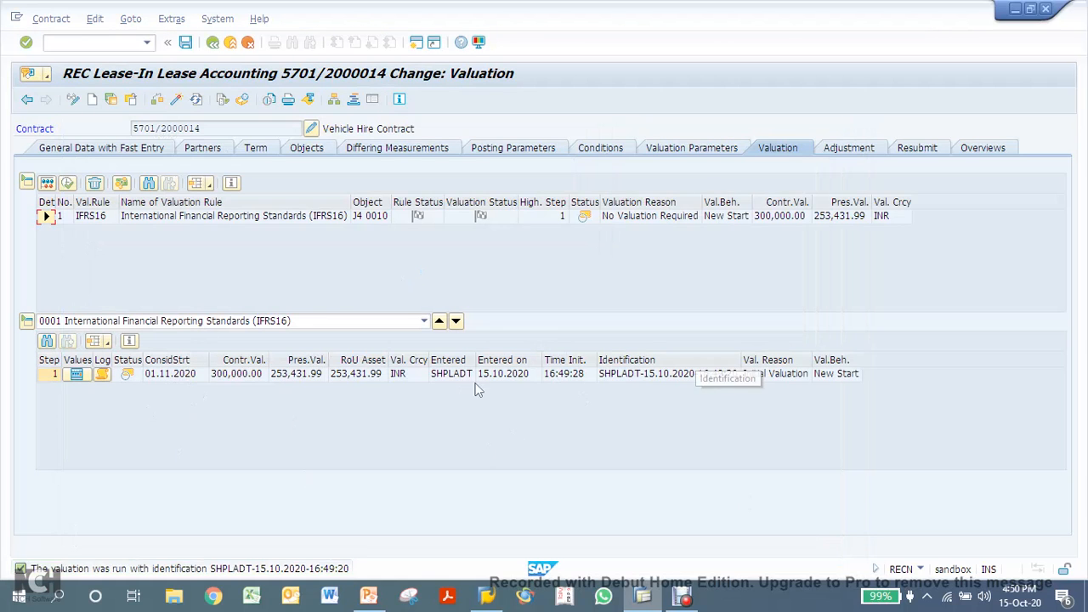
left_click(78, 376)
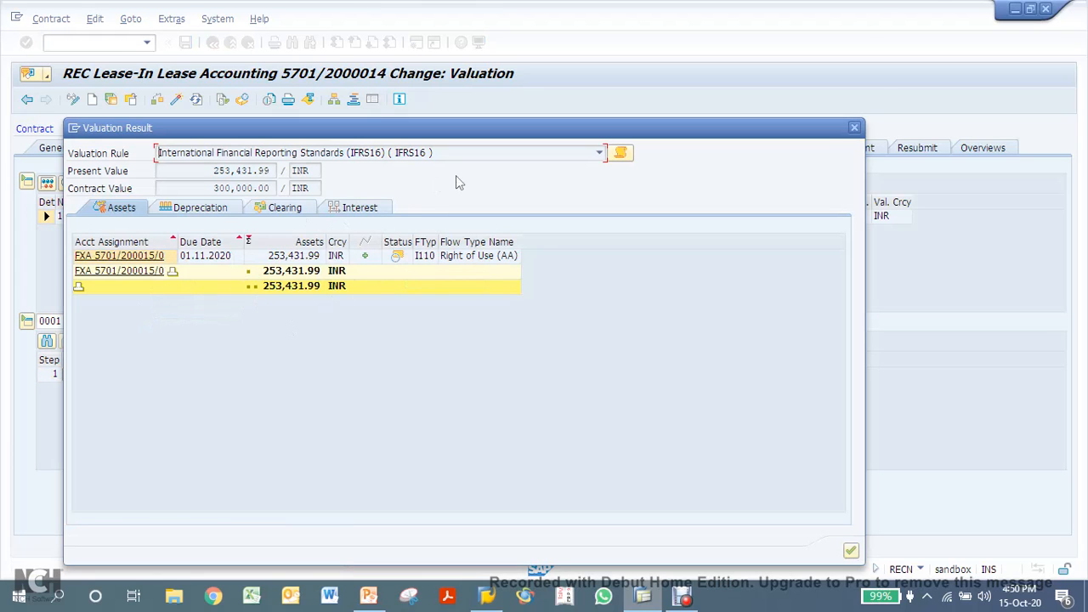
left_click(855, 128)
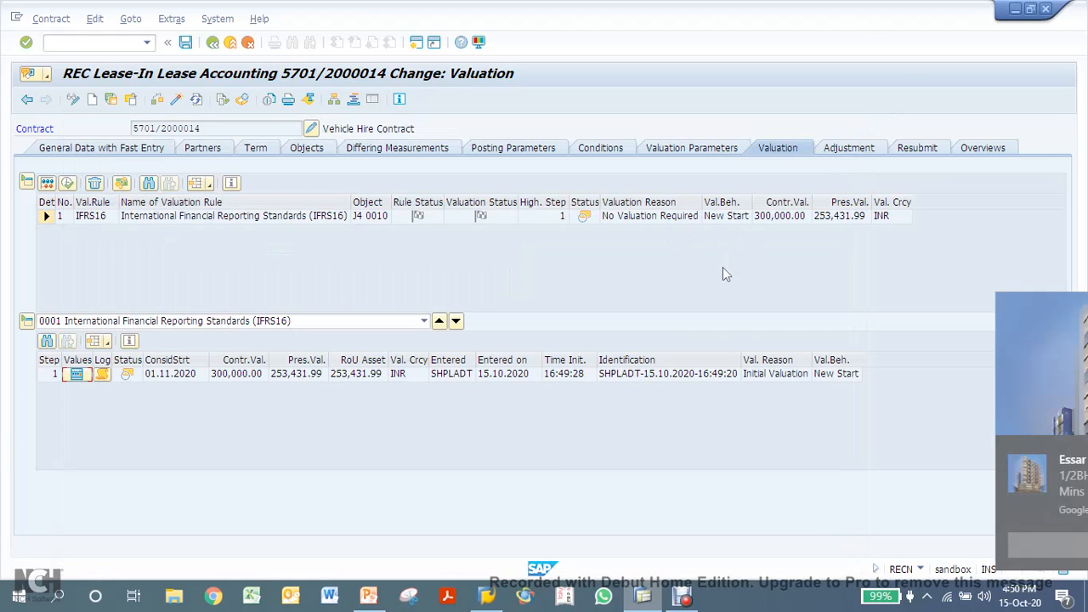
left_click(880, 549)
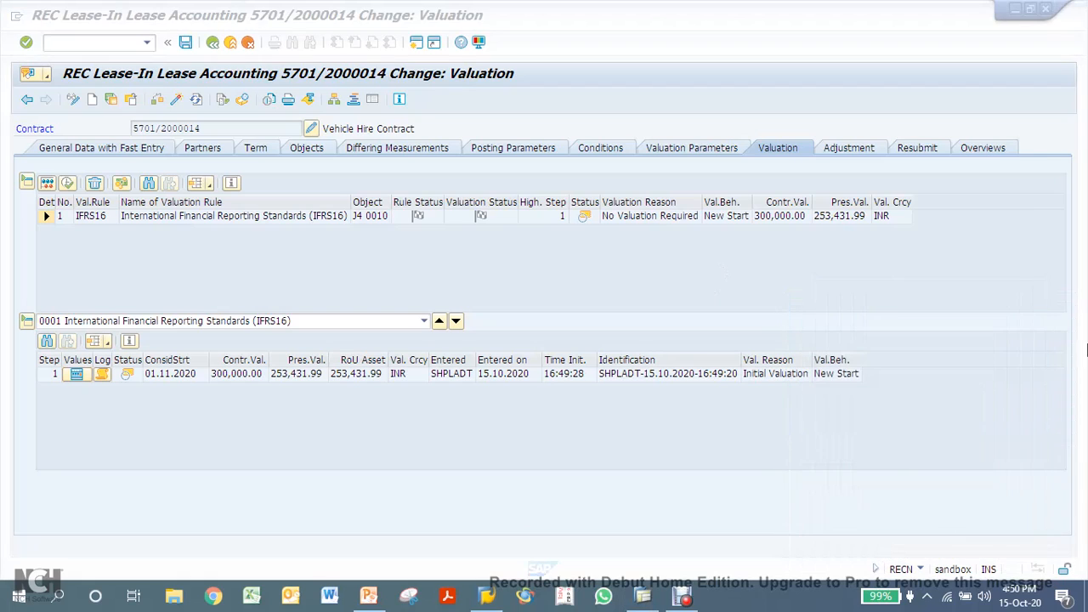
left_click(343, 502)
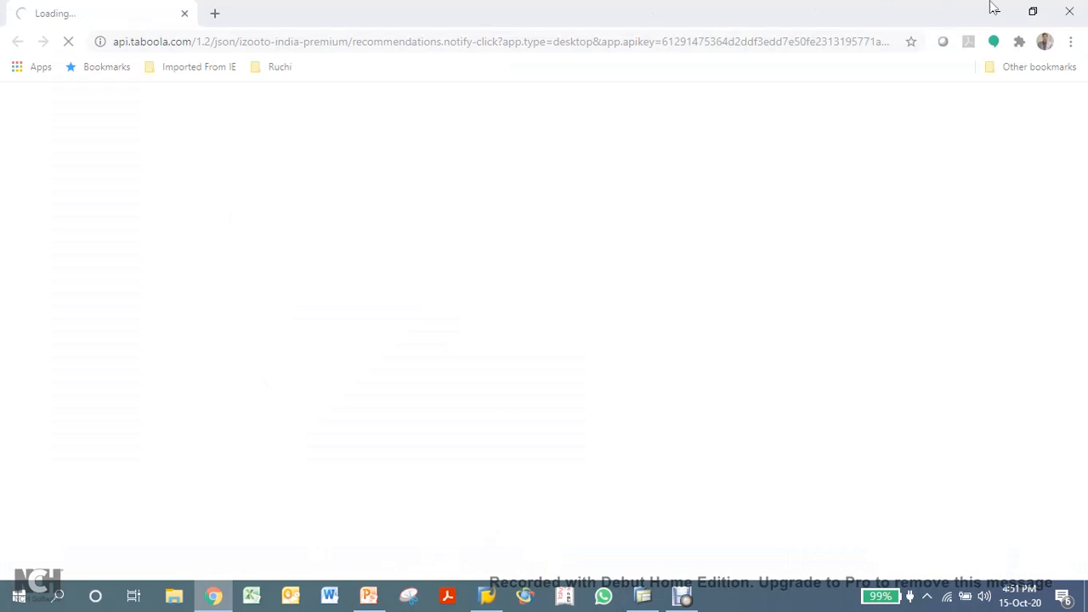
left_click(1069, 11)
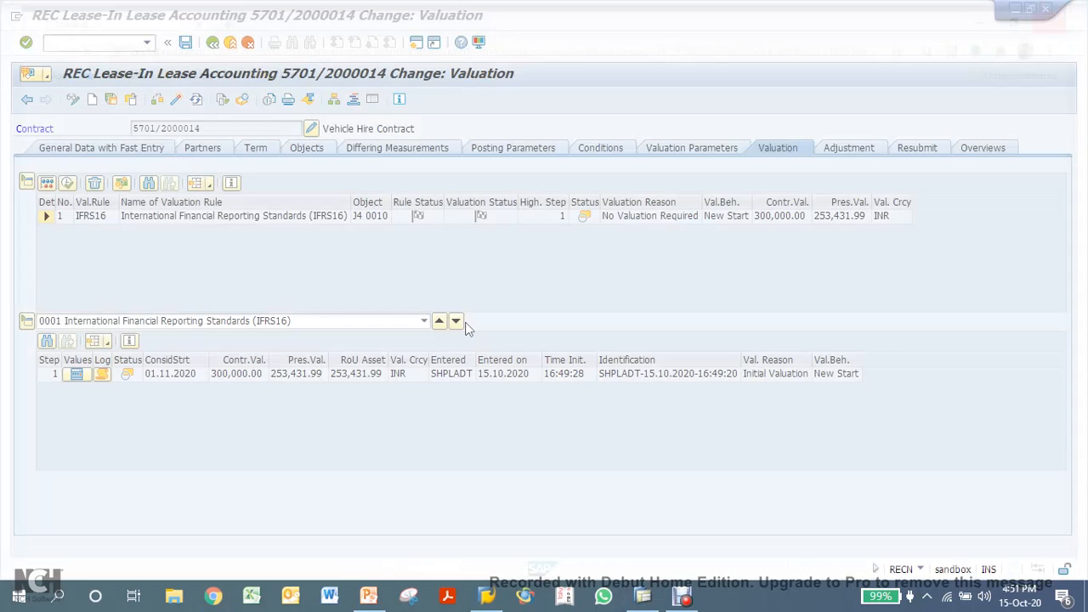
Switch to the PowerPoint deck on lease accounting and look up the transaction code for editing contract valuations.
left_click(374, 602)
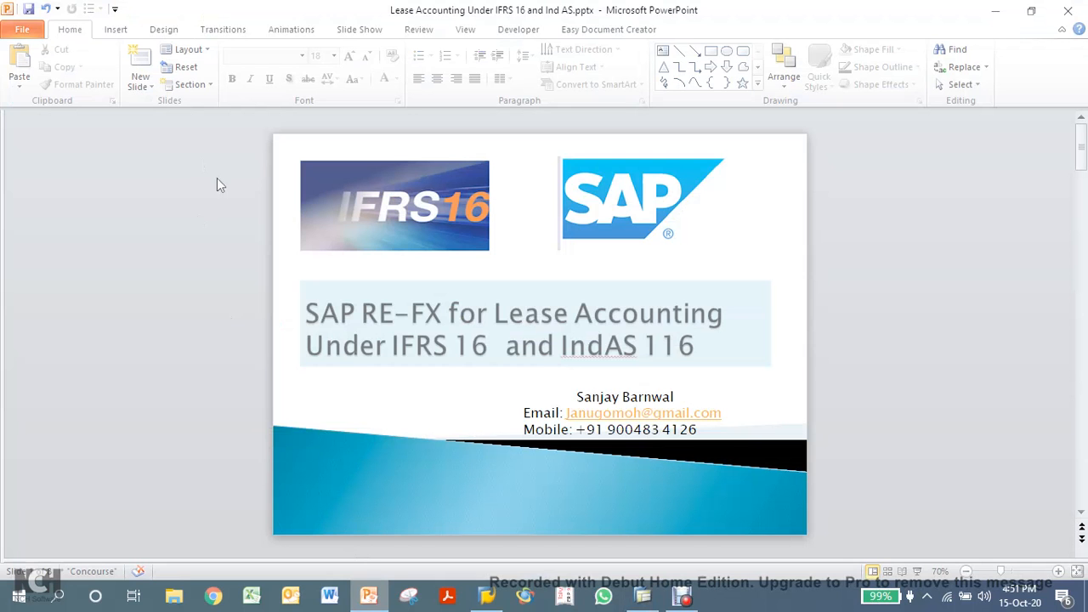
scroll(1082, 395, "down", 3)
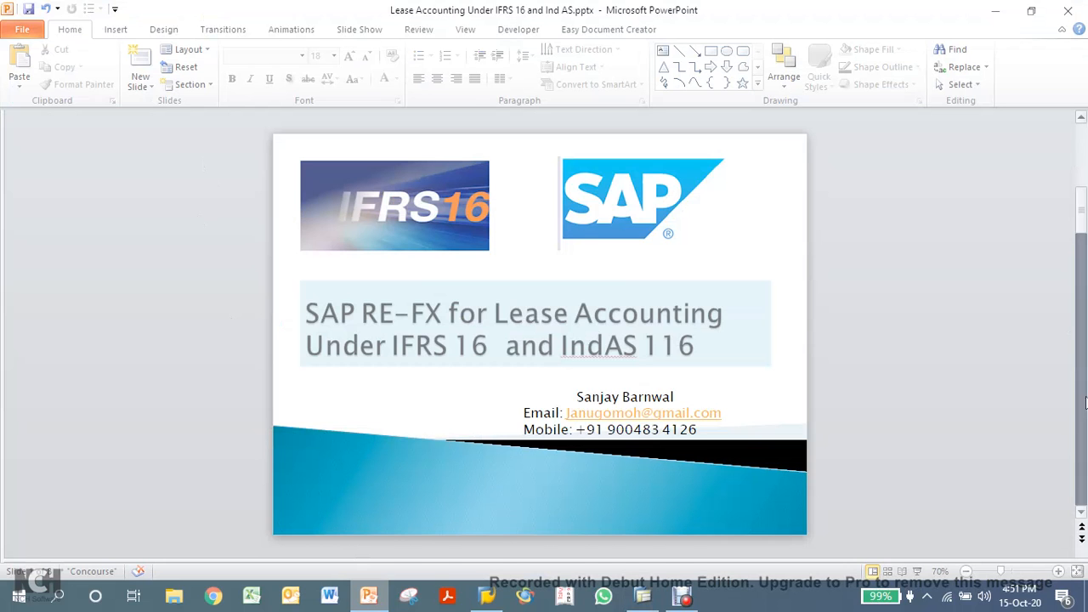
scroll(1085, 434, "down", 5)
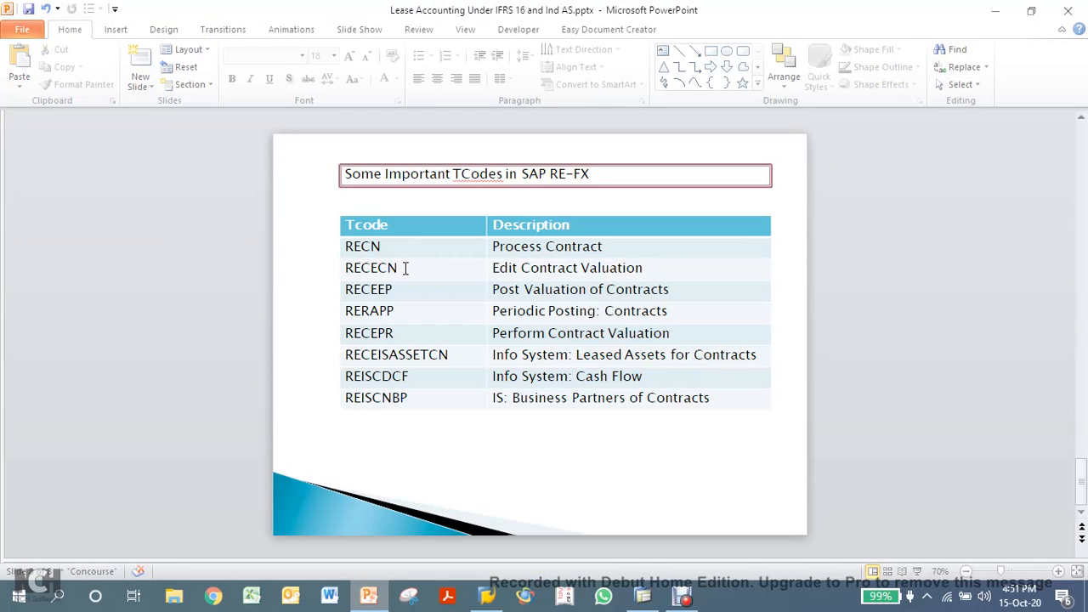
left_click_drag(406, 267, 347, 266)
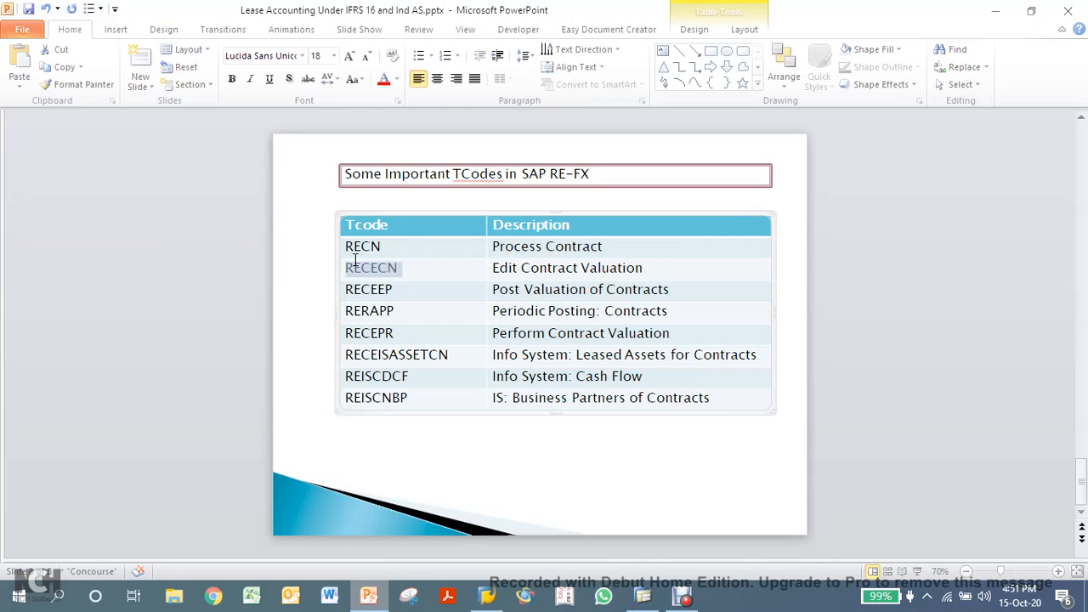
left_click(821, 270)
Switch to SAP and start transaction RECECN in a new session, displaying the vehicle hire contract of company code 5701.
left_click(644, 599)
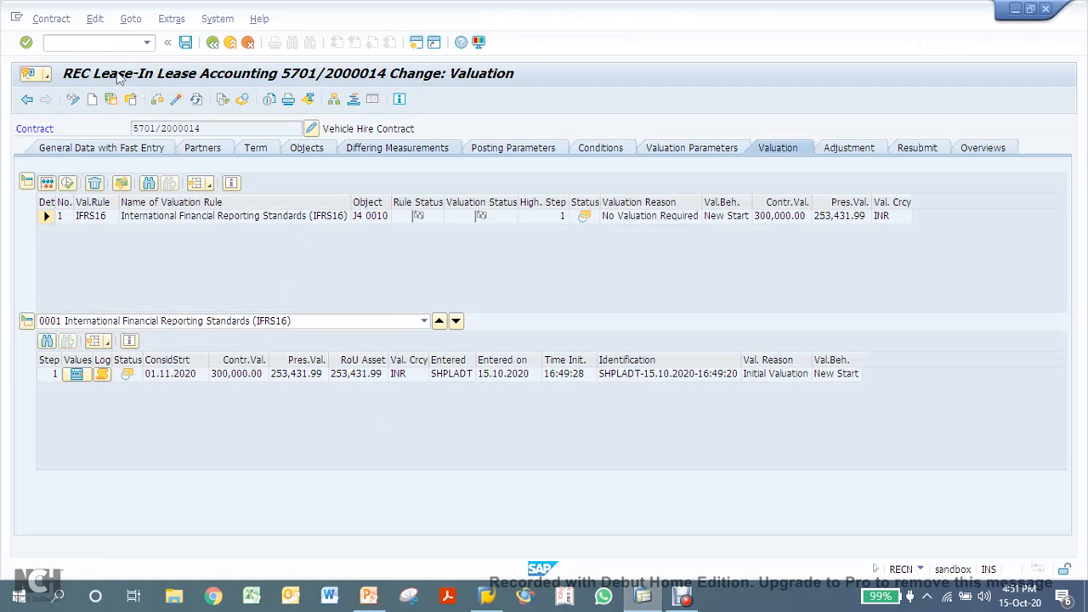
left_click(101, 46)
type("/n")
key("Return")
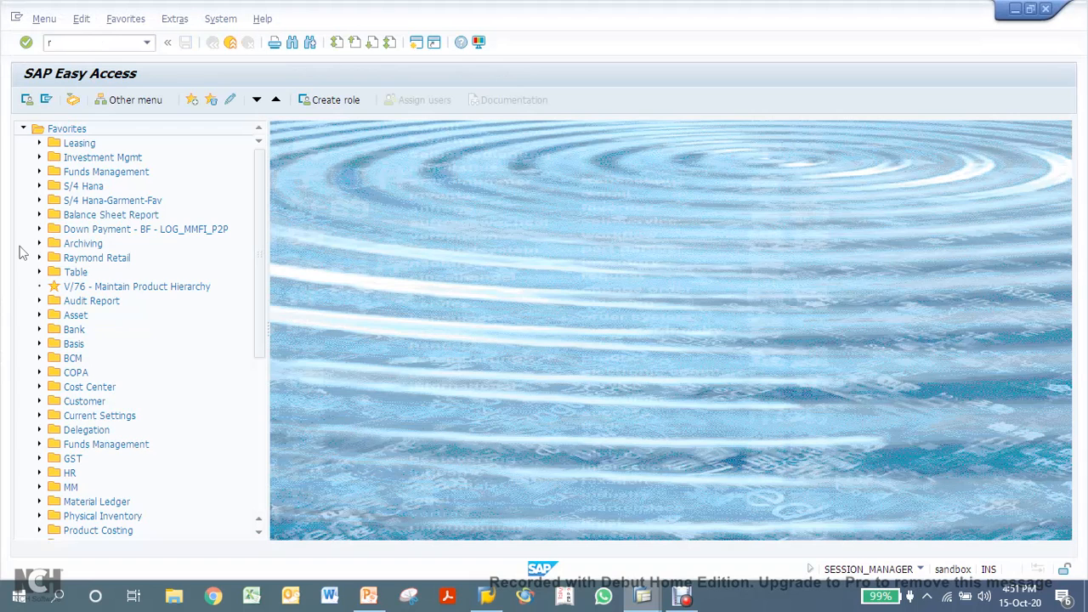
type("RECECN")
key("Return")
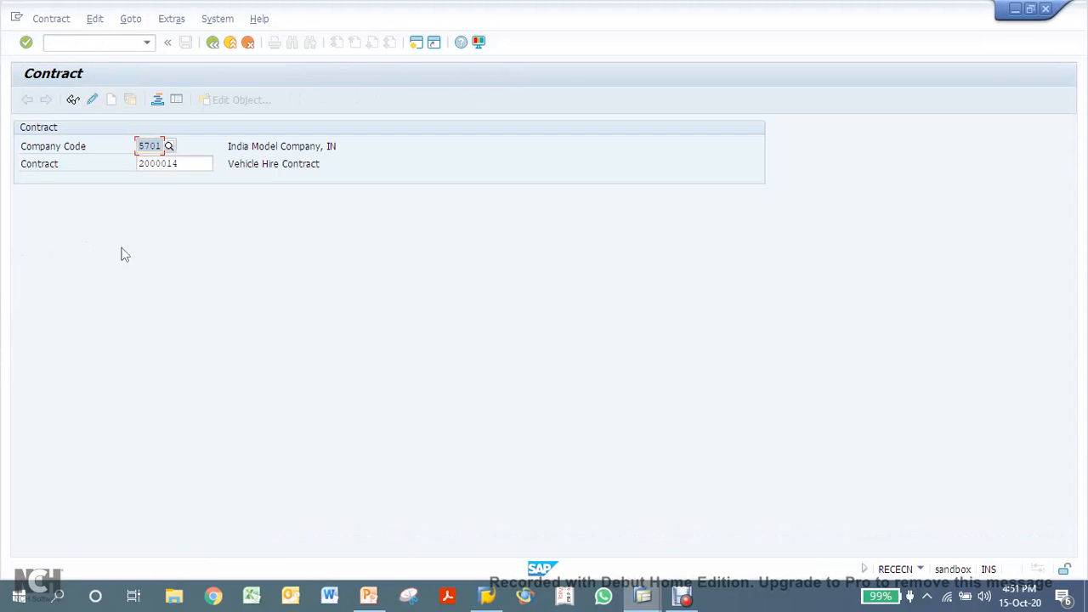
key("Return")
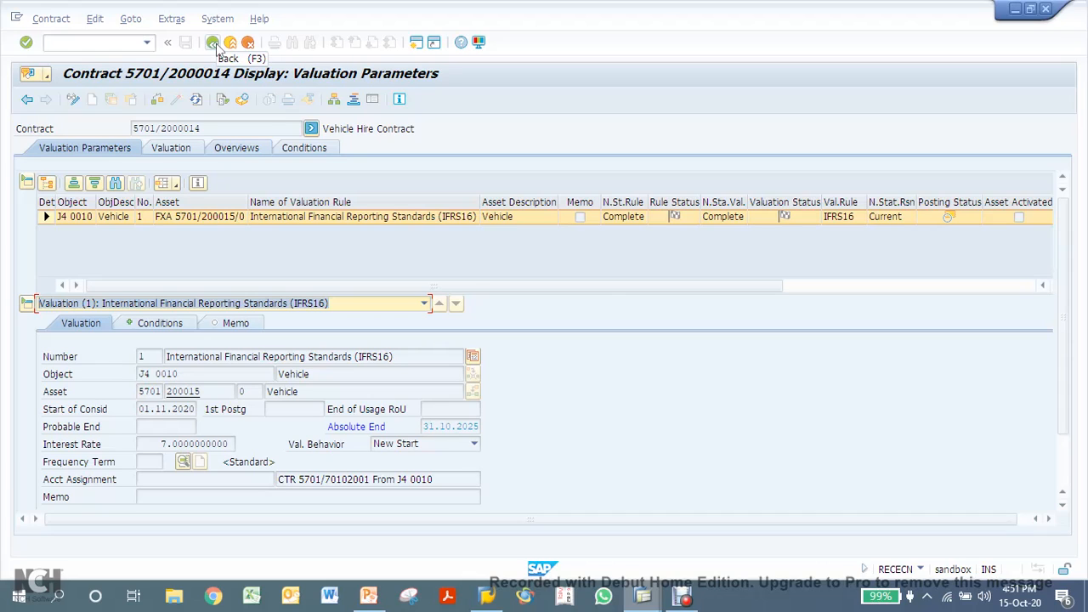
Return to the contract selection, reopen the vehicle hire contract and display its IFRS16 valuation.
left_click(216, 47)
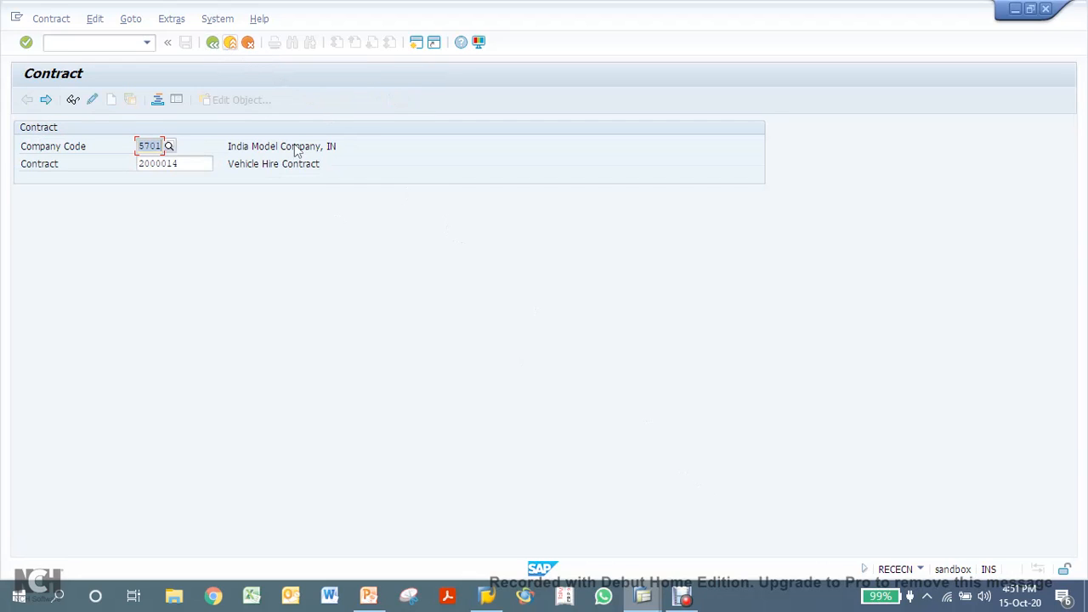
left_click(643, 597)
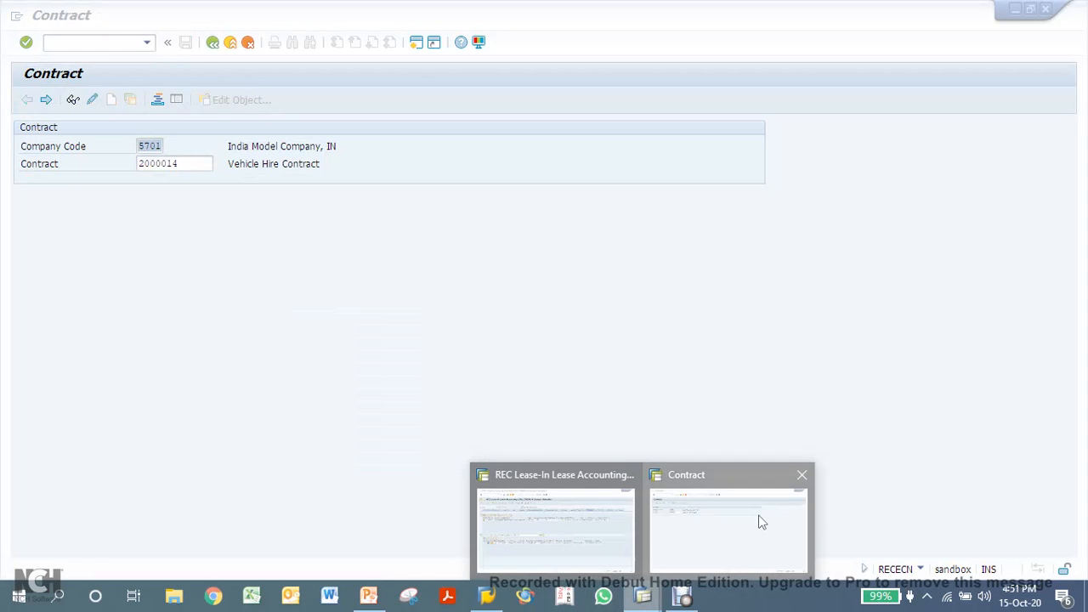
left_click(762, 522)
key("Return")
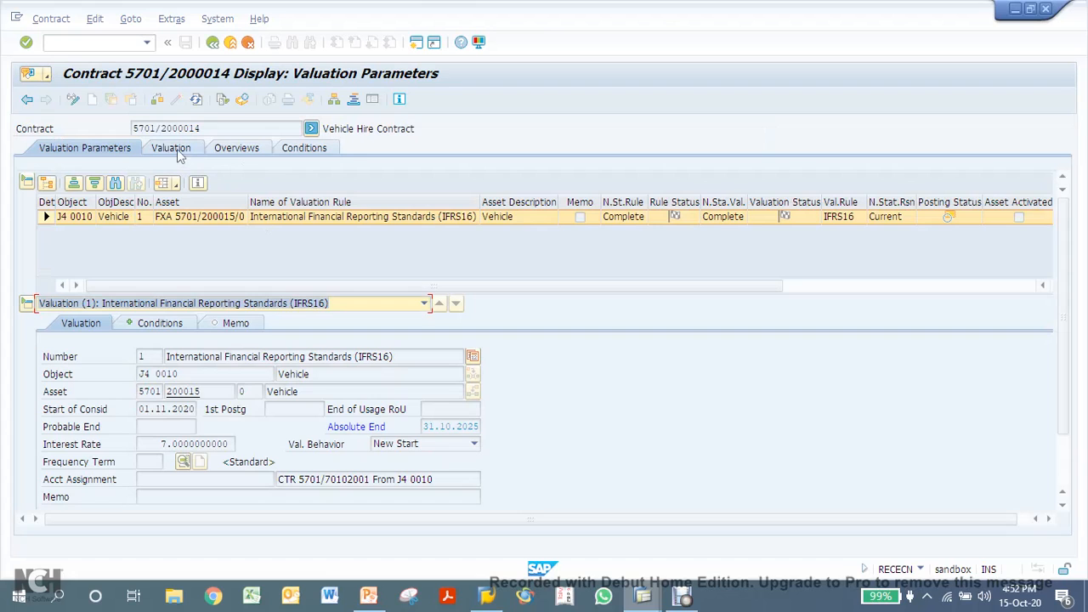
left_click(174, 148)
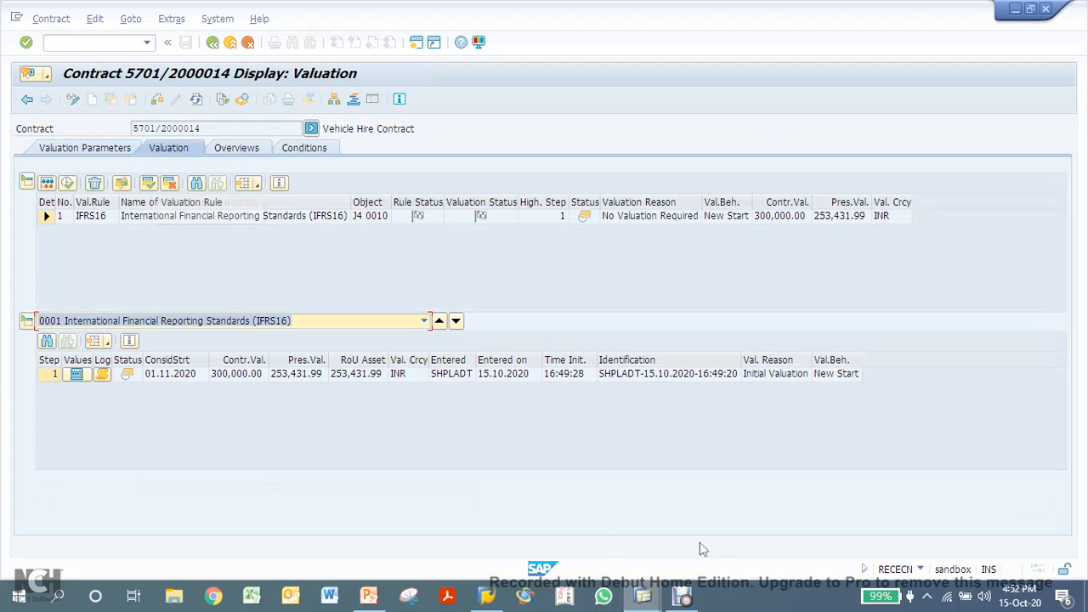
Look up the transaction code for posting contract valuations in the PowerPoint deck, and start transaction RECEEP in SAP.
left_click(648, 601)
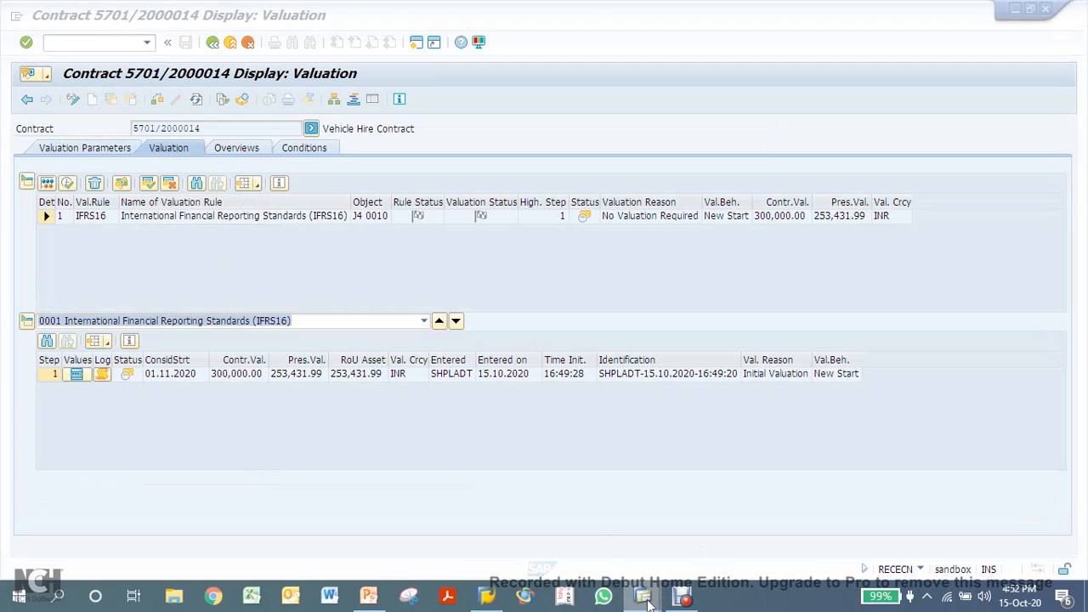
left_click(368, 595)
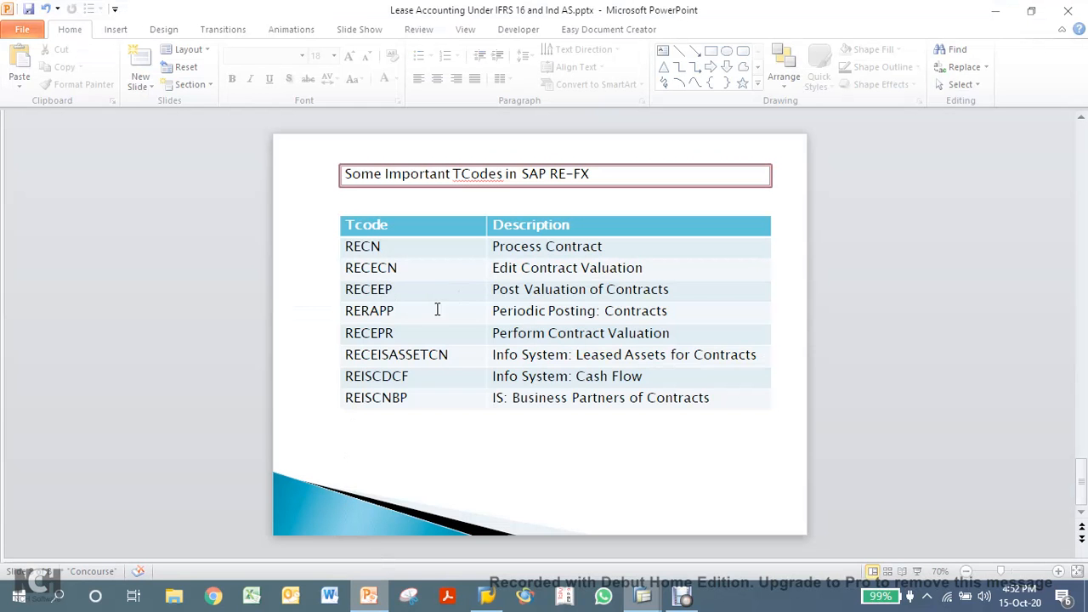
mouse_move(644, 597)
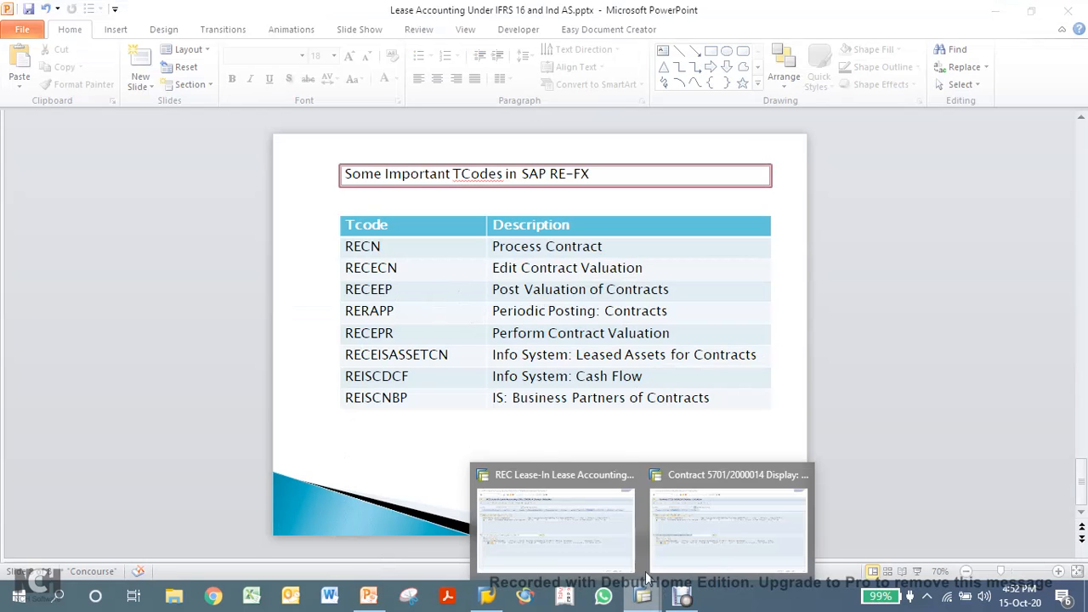
left_click(694, 544)
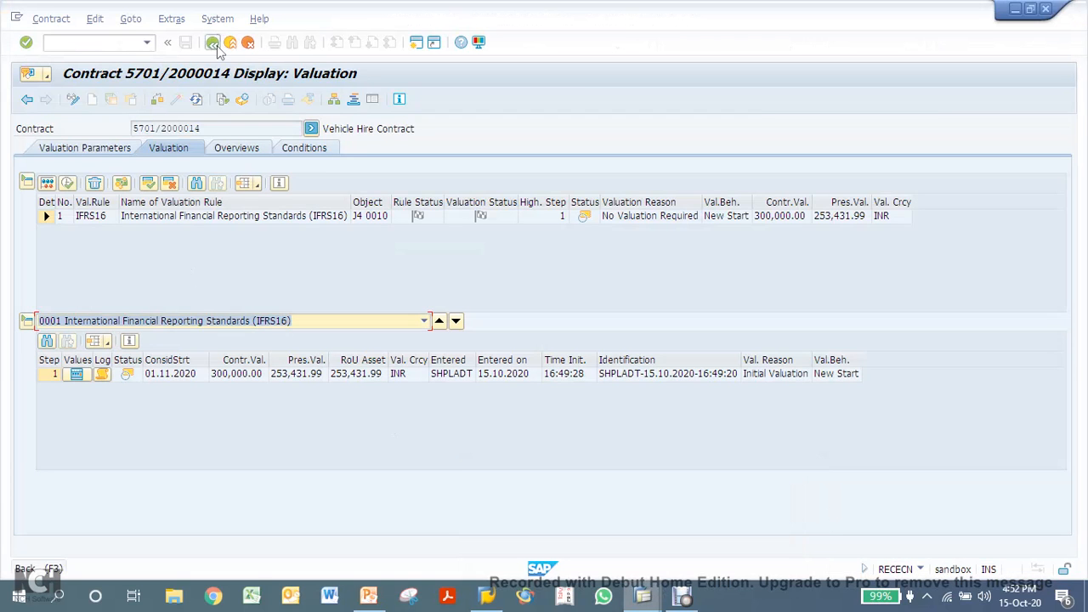
left_click(213, 43)
left_click(135, 42)
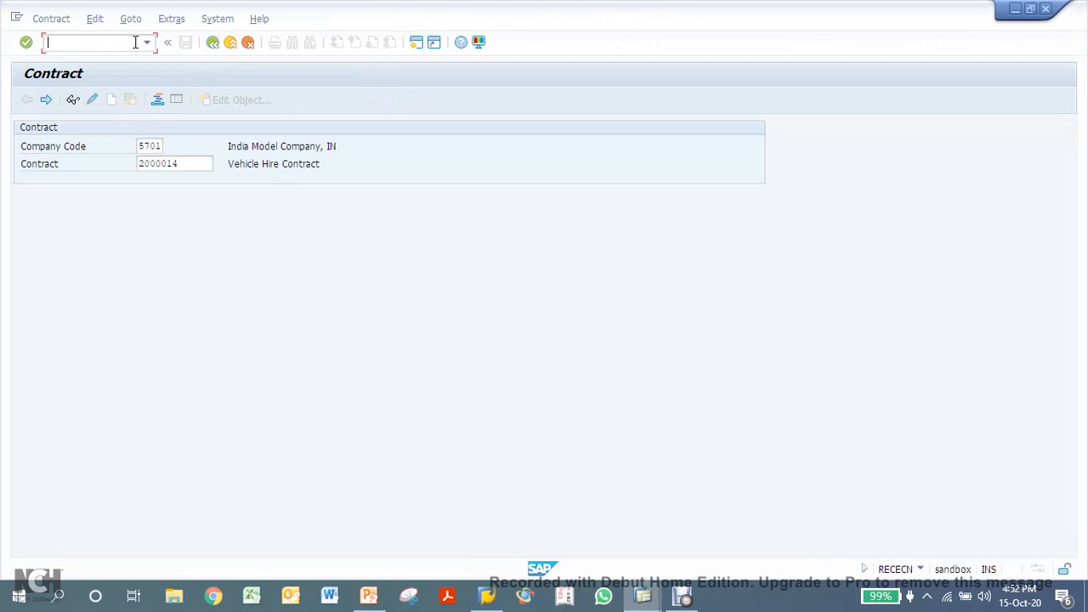
type("/nreceep")
key("Return")
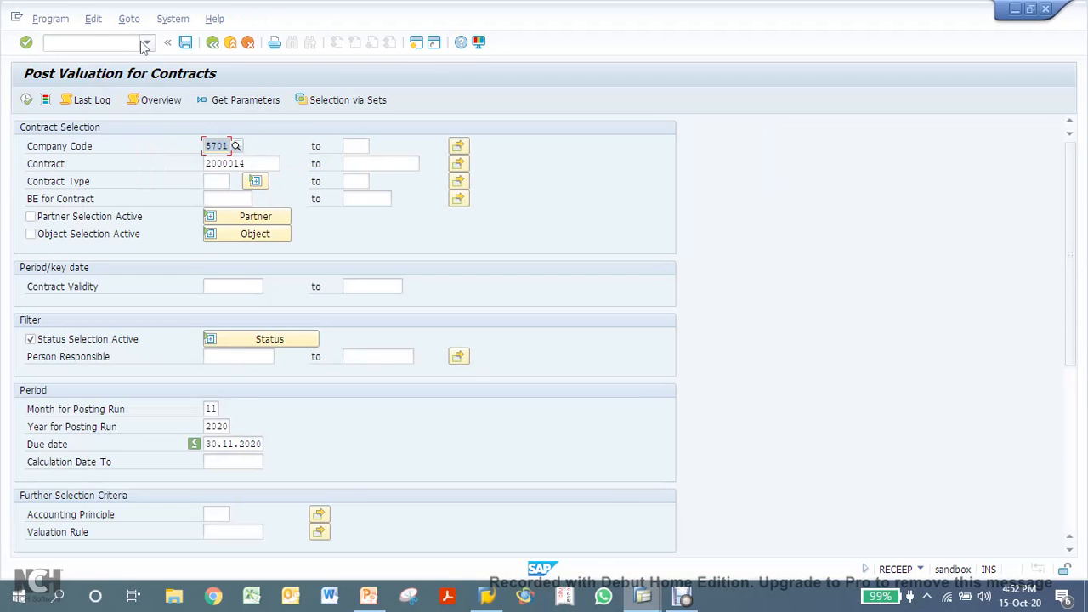
Try to run the vehicle hire contract's NOV 20 valuation posting in Simulation mode, and return from the posting log to the selection.
left_click(255, 160)
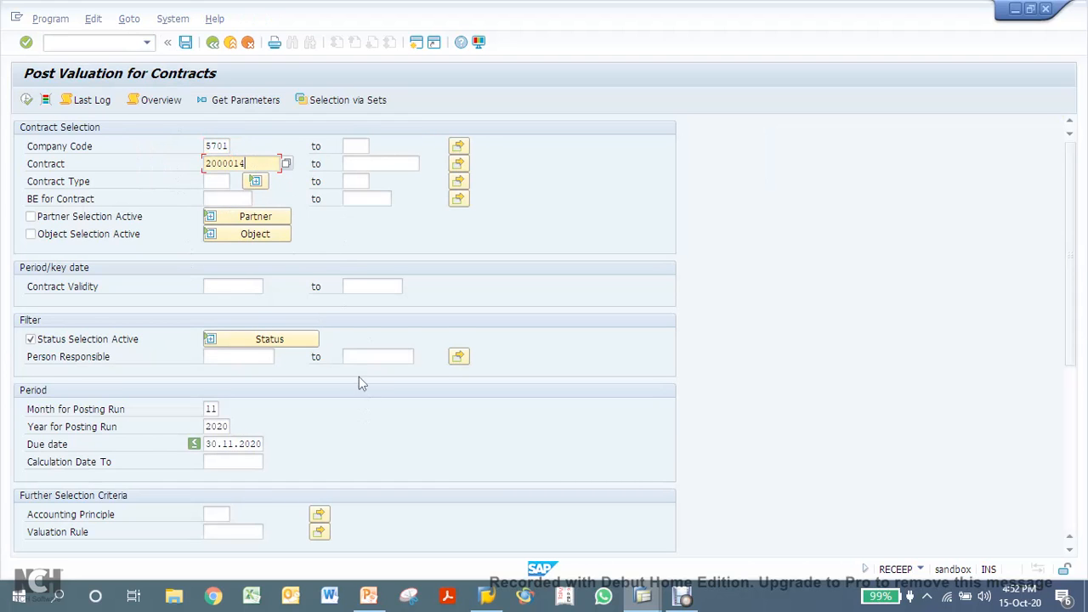
scroll(359, 396, "down", 2)
scroll(255, 403, "down", 1)
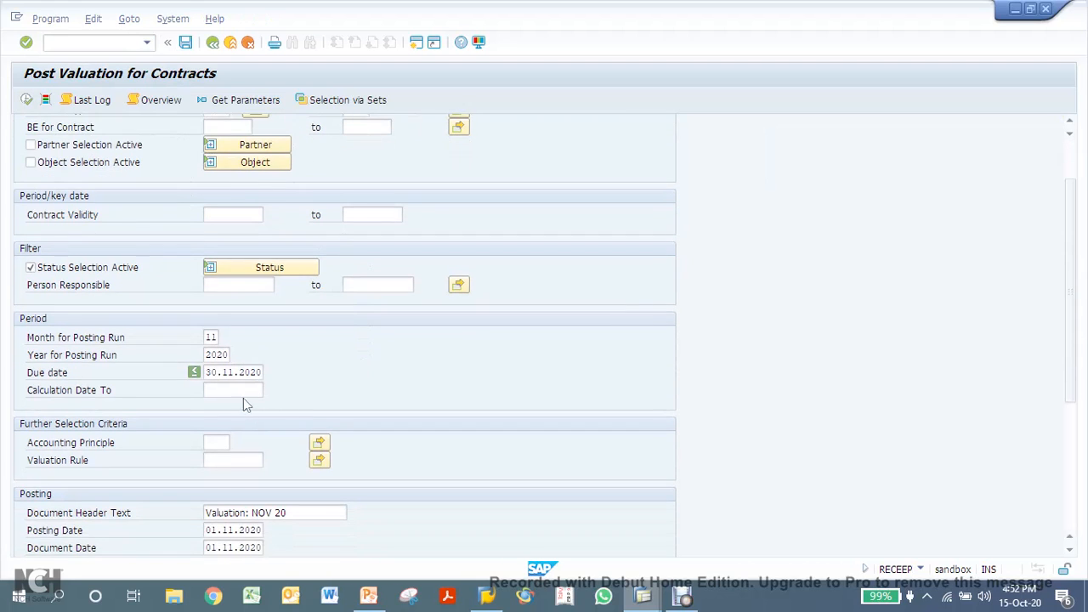
scroll(244, 397, "down", 3)
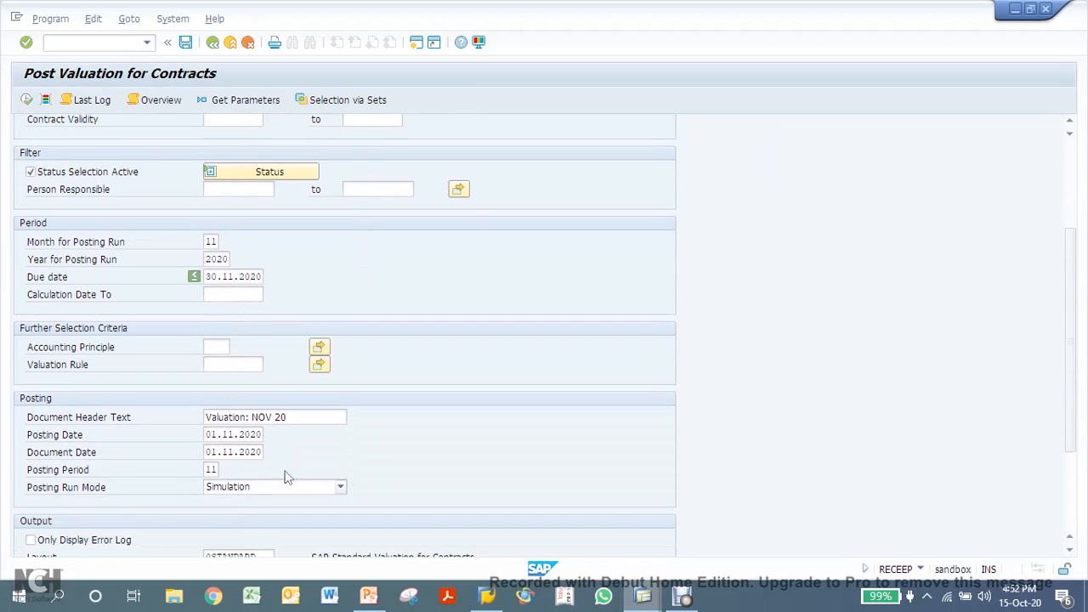
scroll(293, 476, "down", 3)
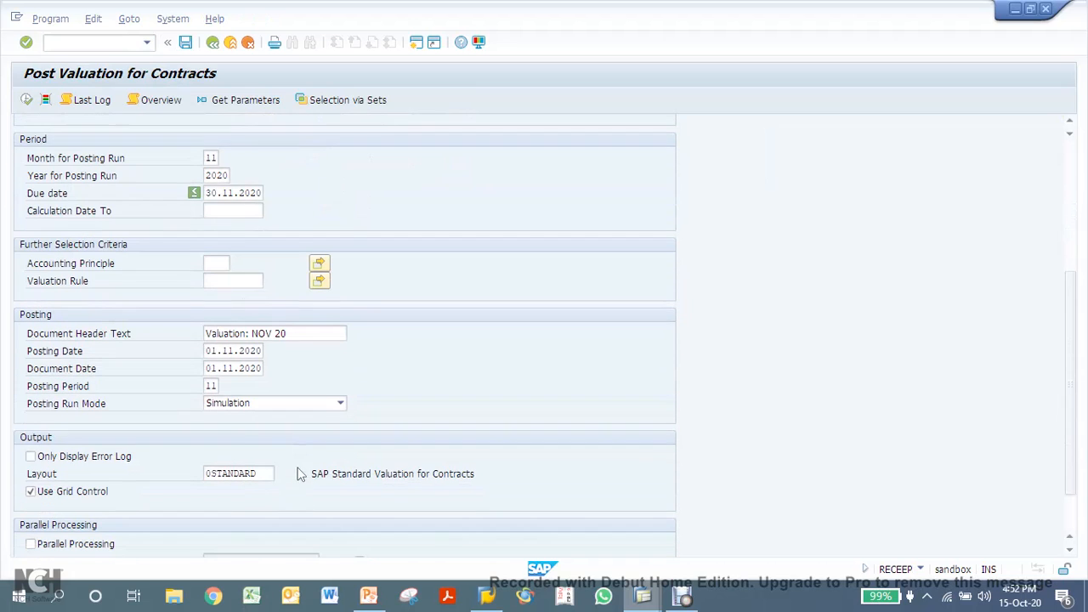
left_click(244, 406)
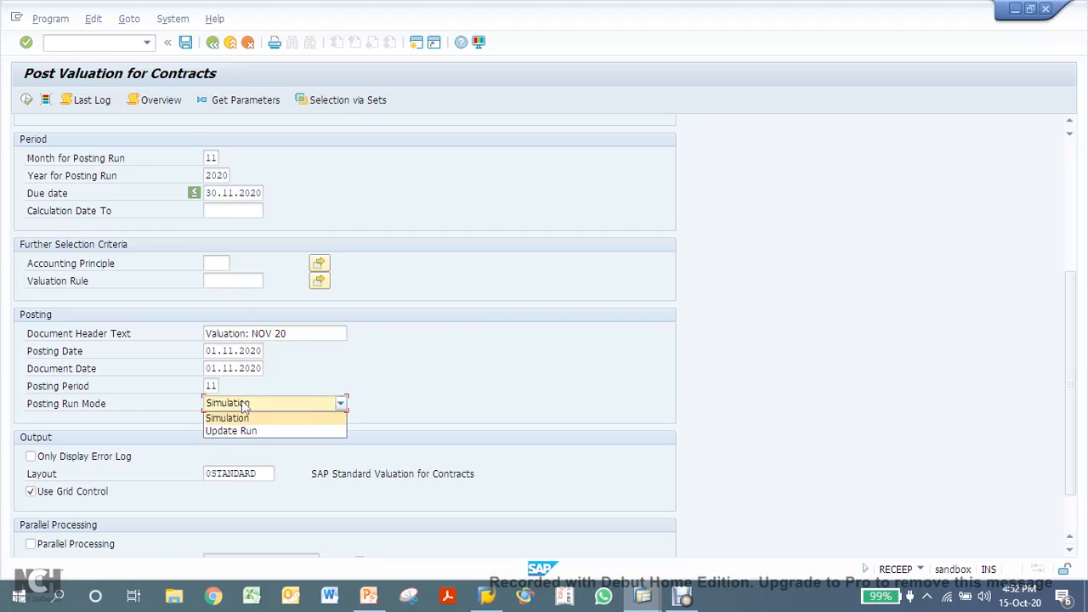
left_click(265, 401)
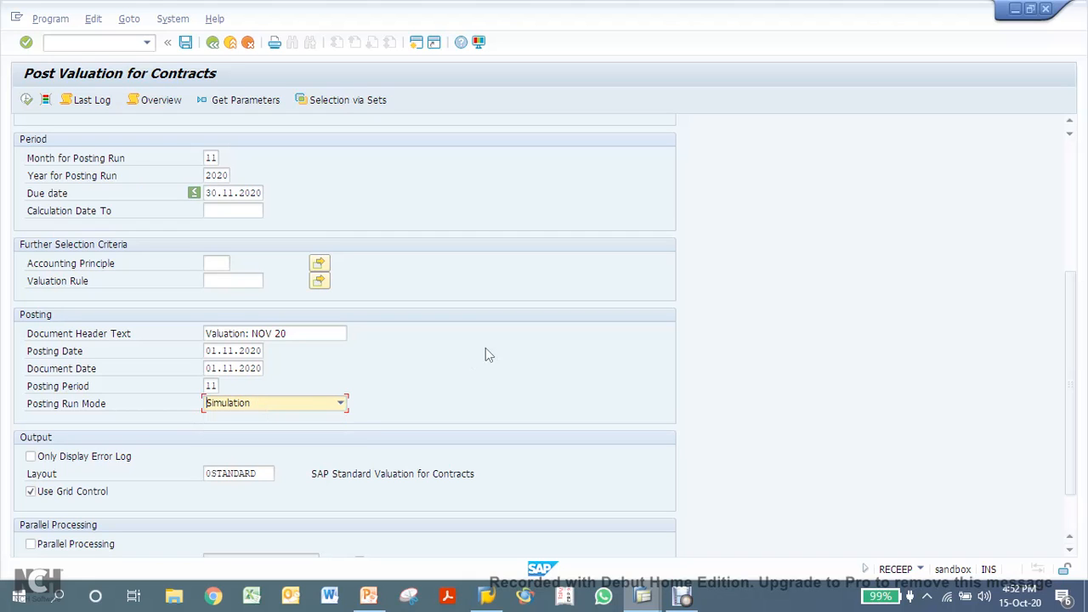
left_click(477, 377)
left_click(455, 367)
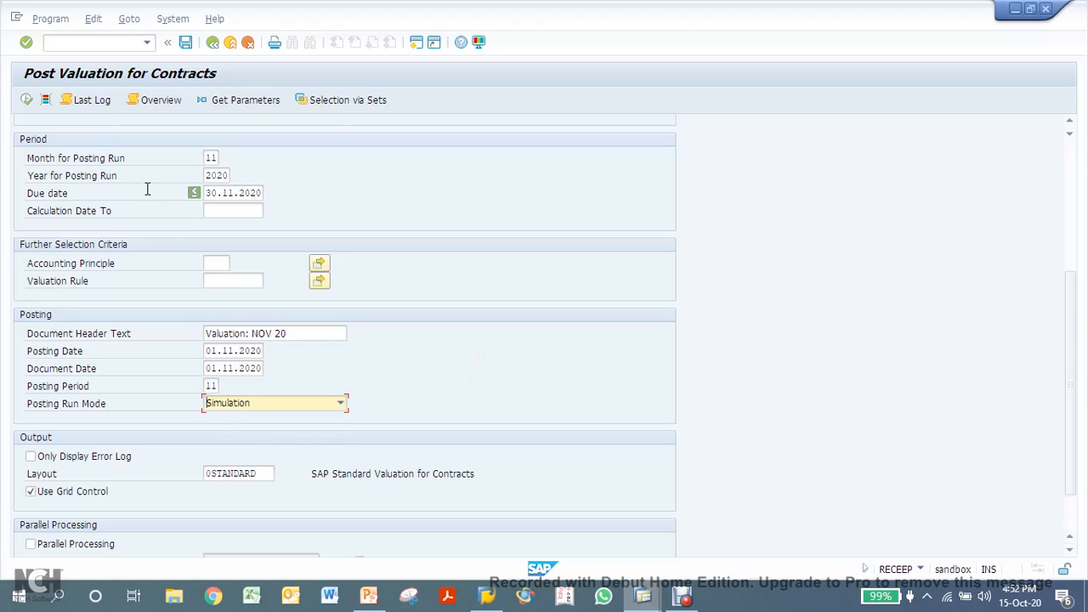
left_click(26, 99)
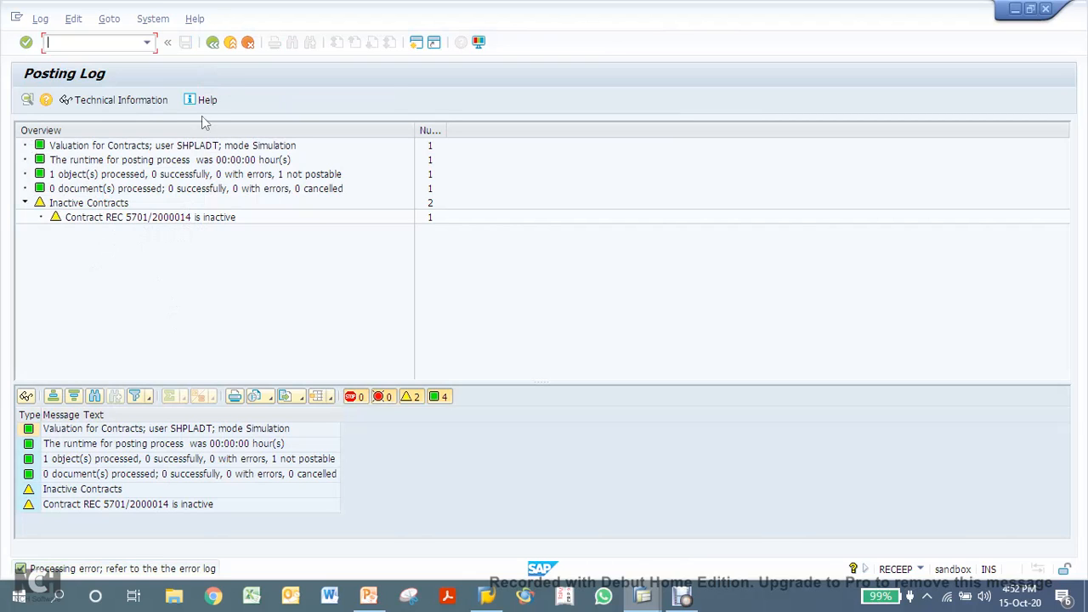
left_click(213, 43)
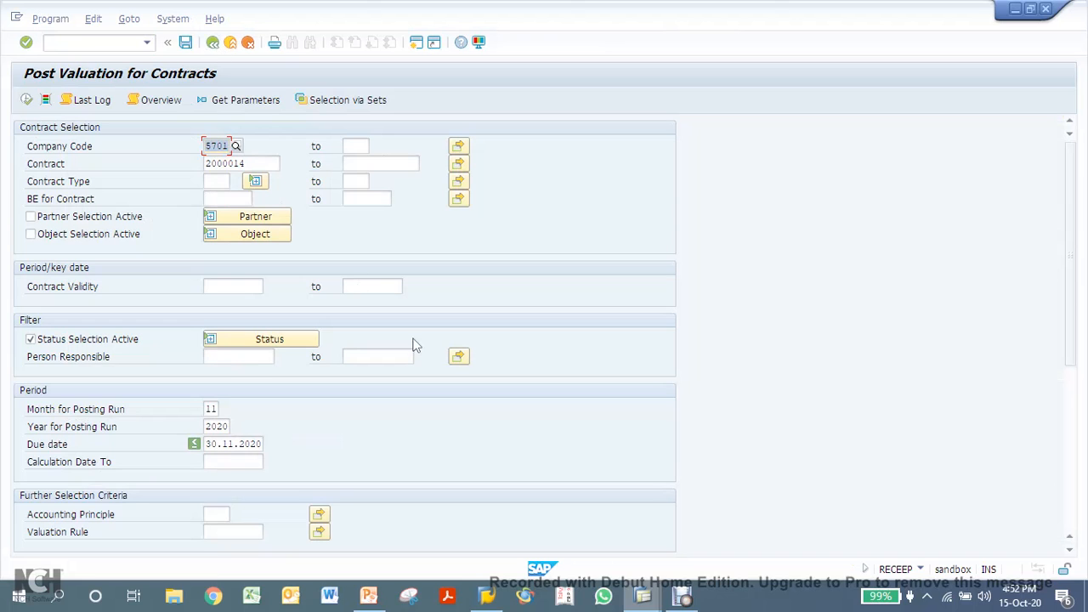
Switch to the RECN session, put the vehicle hire contract in display mode and activate it.
mouse_move(644, 594)
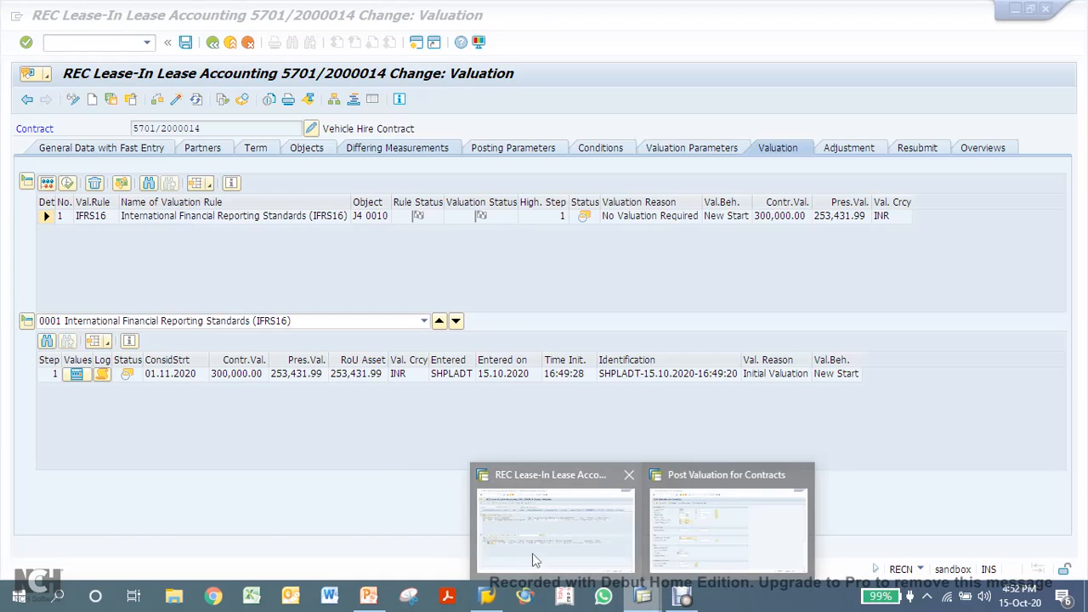
left_click(535, 557)
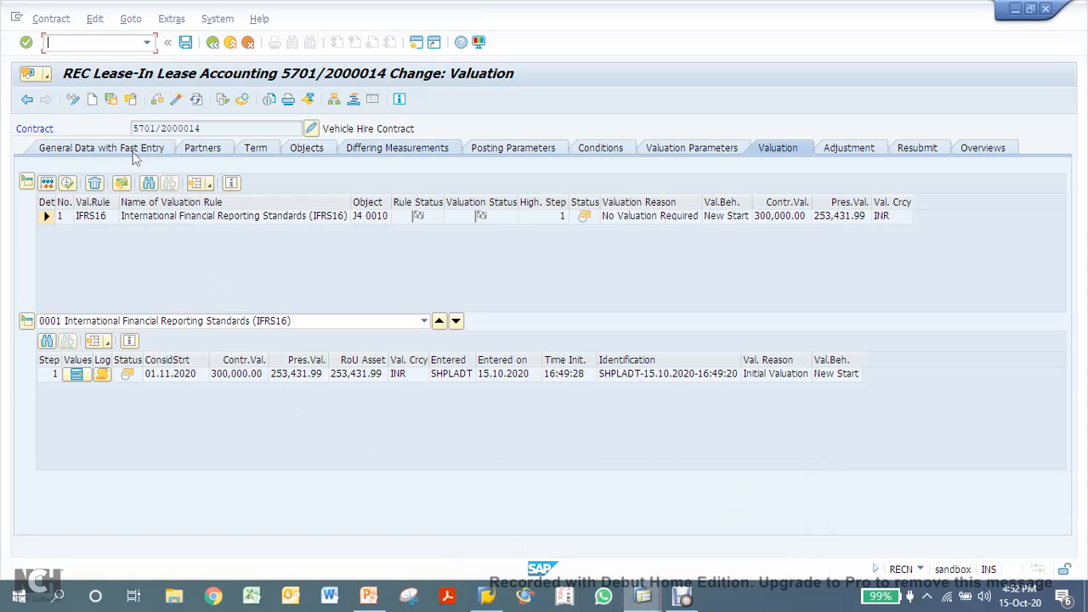
left_click(74, 99)
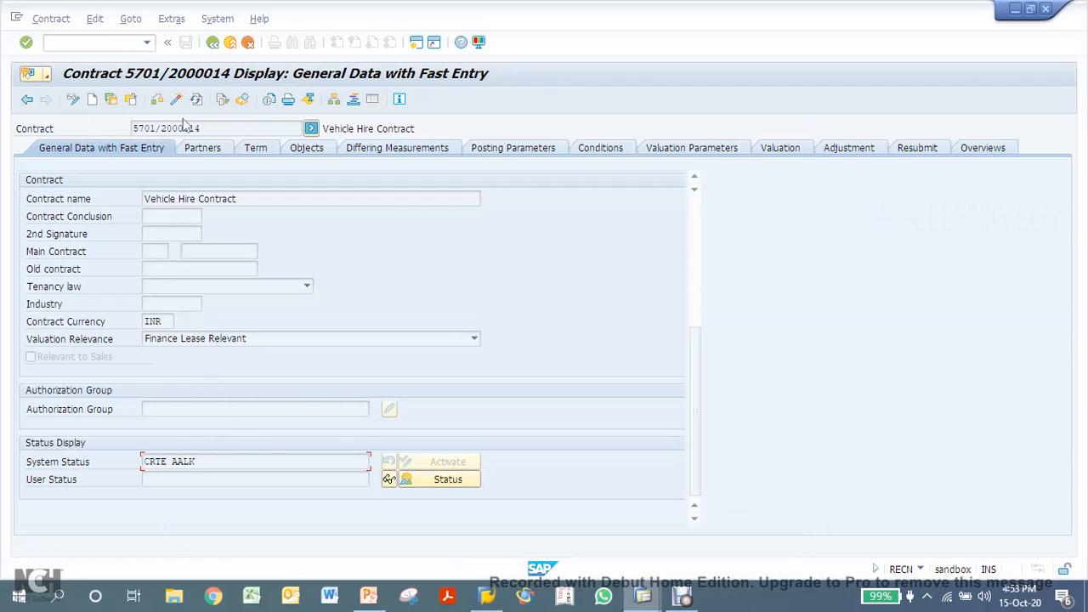
left_click(176, 99)
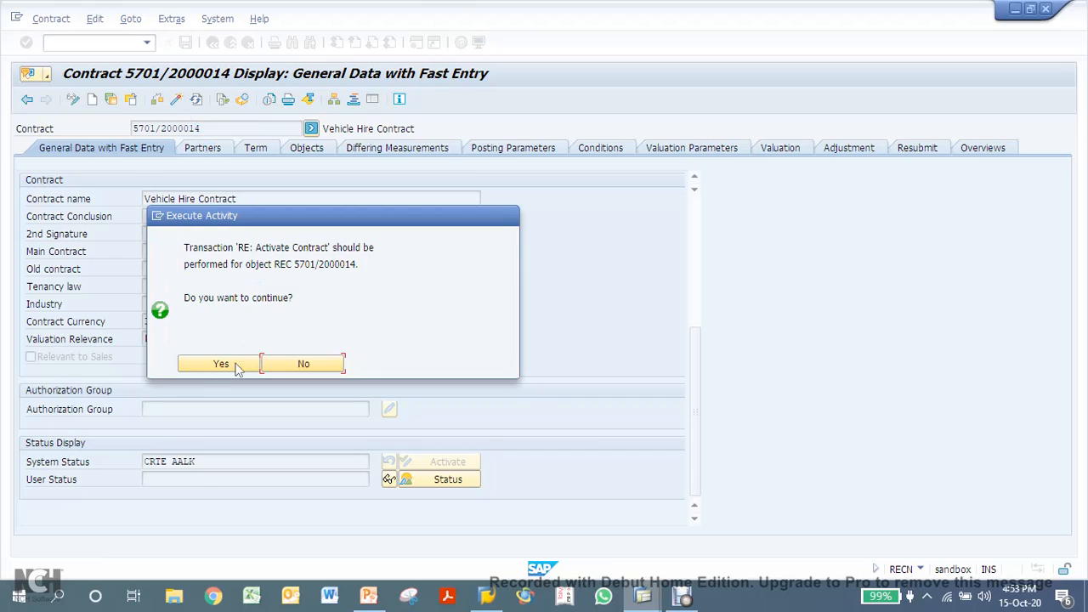
left_click(221, 363)
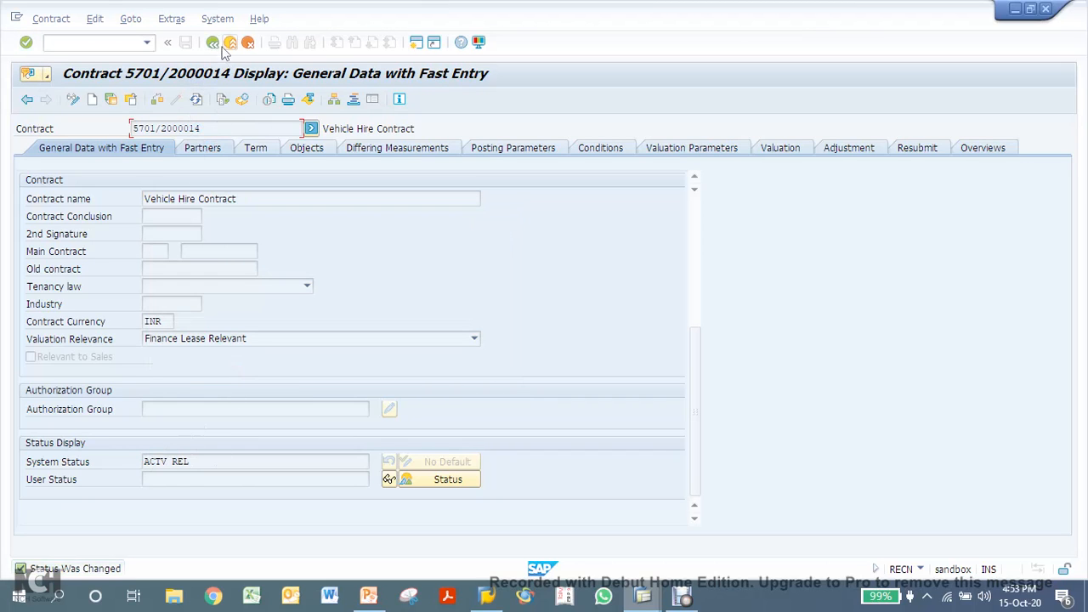
Return to the Post Valuation for Contracts session, execute the simulation run and display its simulated accounting documents.
left_click(643, 596)
left_click(671, 550)
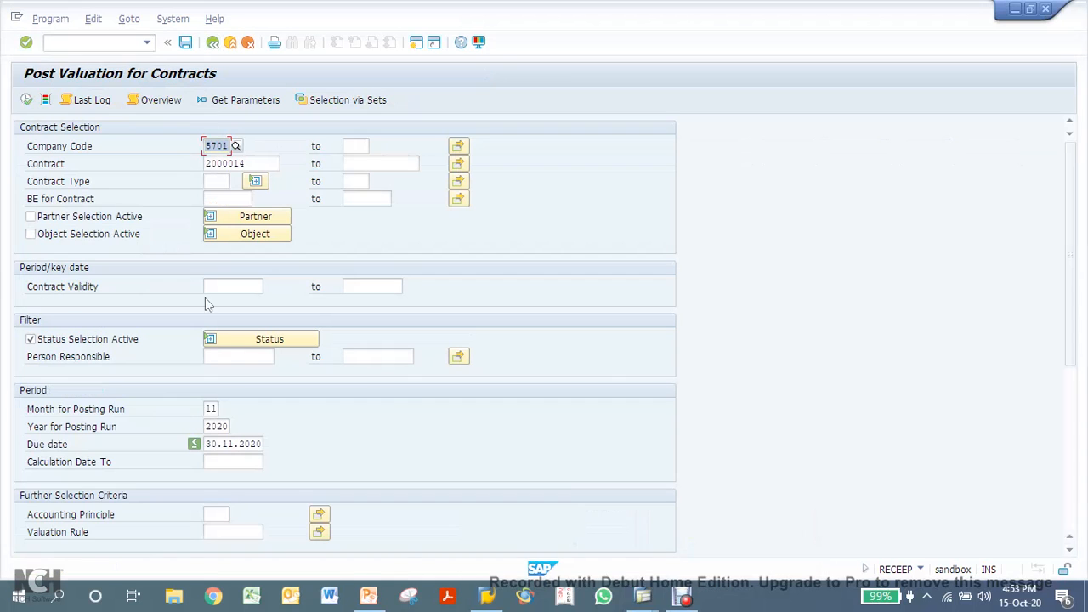
left_click(27, 100)
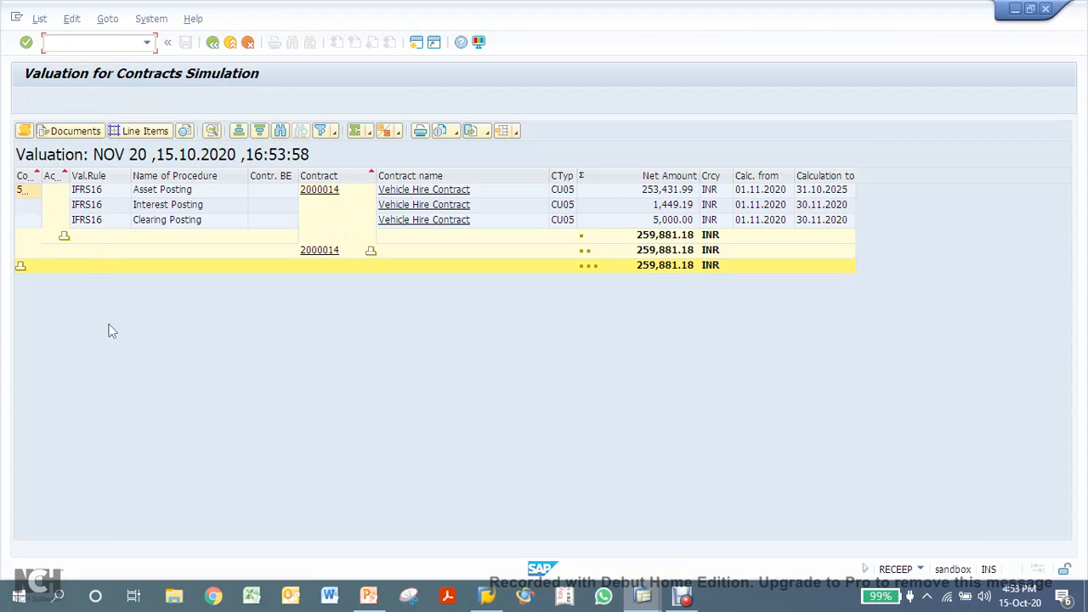
left_click(175, 191)
left_click(184, 223)
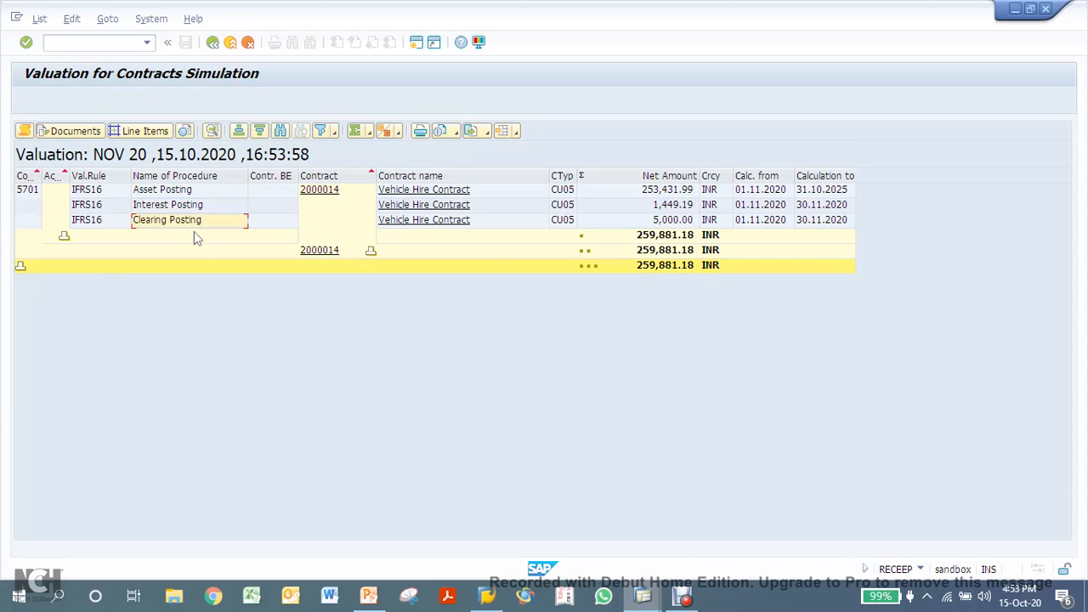
left_click(75, 130)
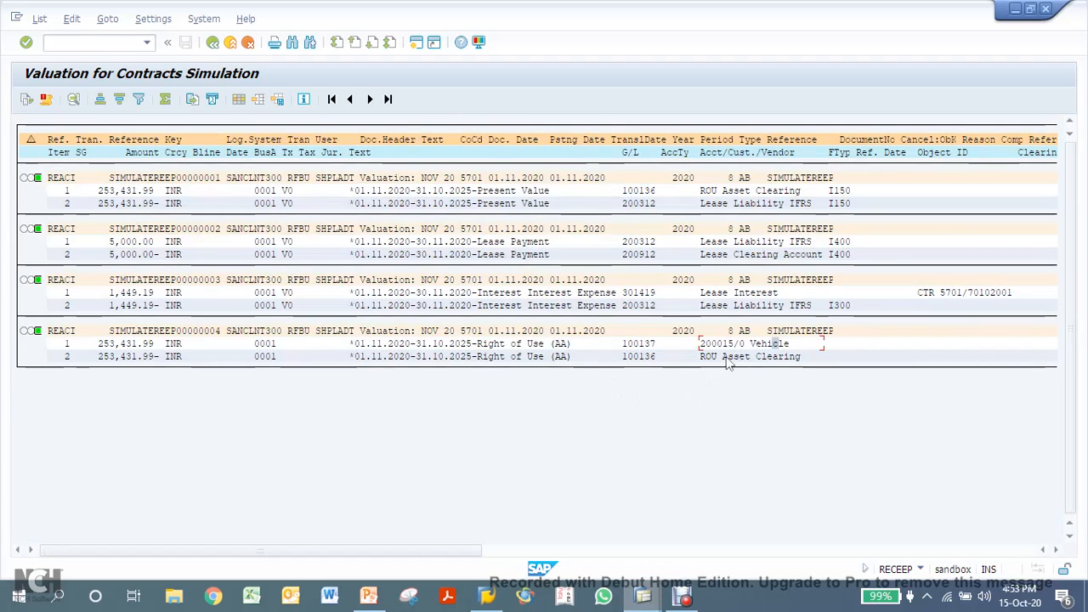
Examine the accounts and amounts of the simulated right-of-use asset and present value documents.
left_click_drag(701, 341, 821, 346)
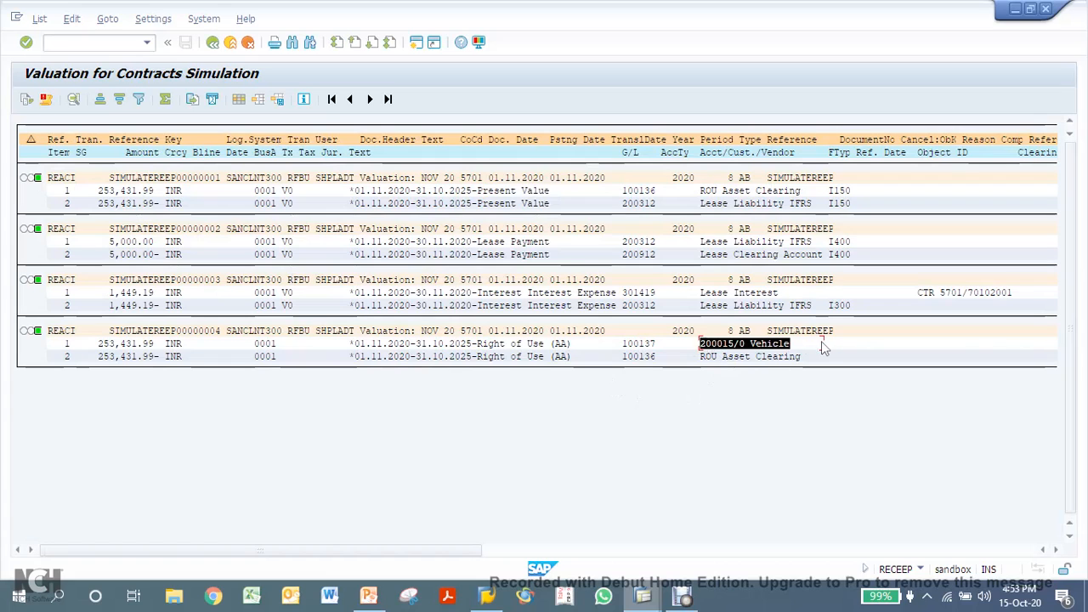
left_click(703, 361)
left_click_drag(704, 366, 818, 365)
key("ctrl+c")
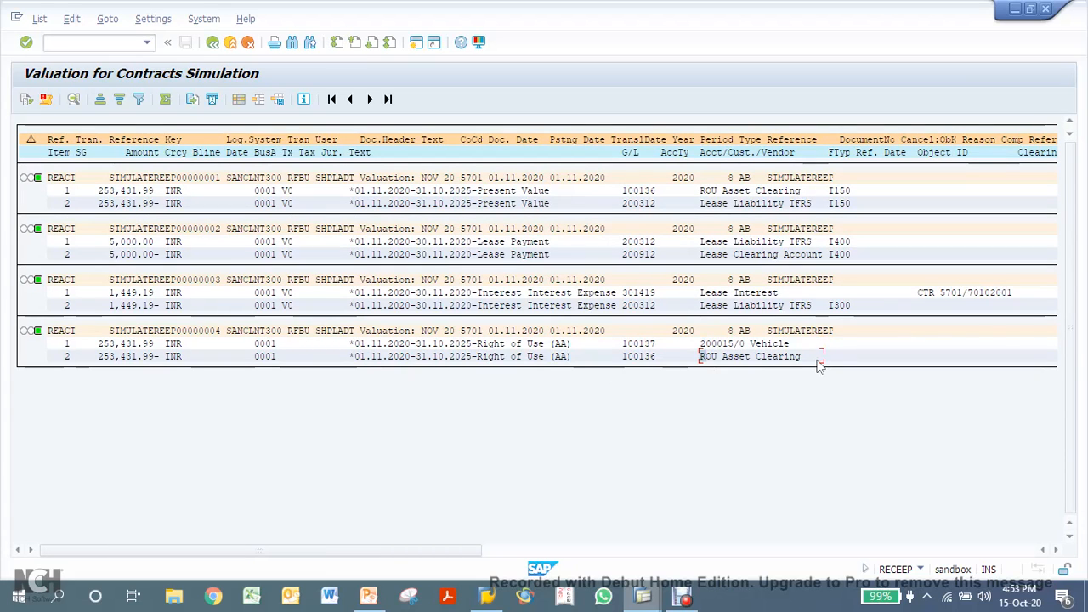
left_click(697, 192)
left_click_drag(697, 192, 840, 190)
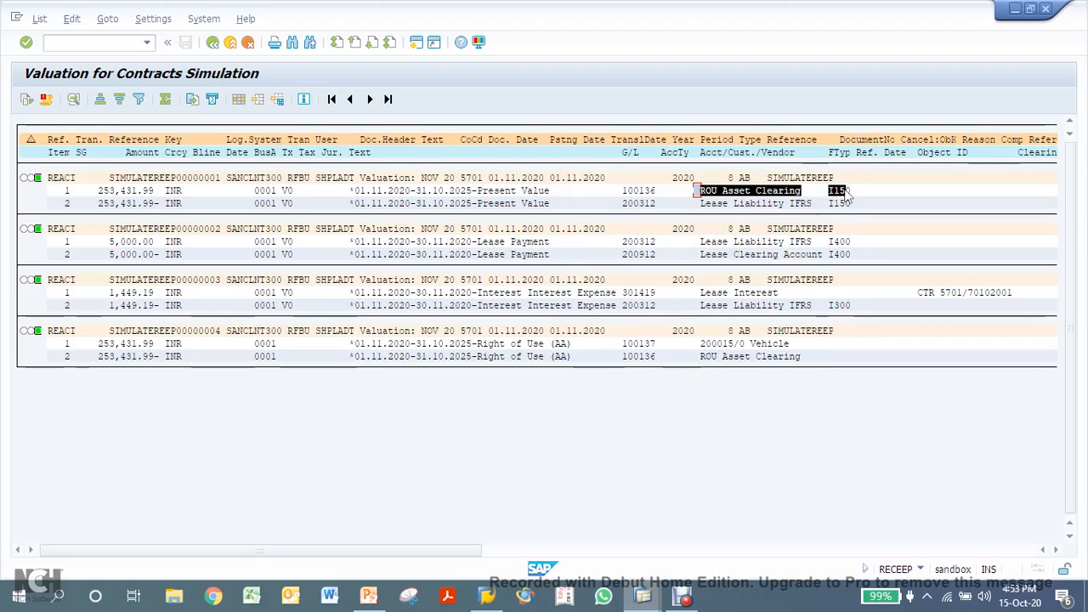
key("ctrl+c")
left_click_drag(697, 203, 850, 211)
key("ctrl+c")
left_click(117, 191)
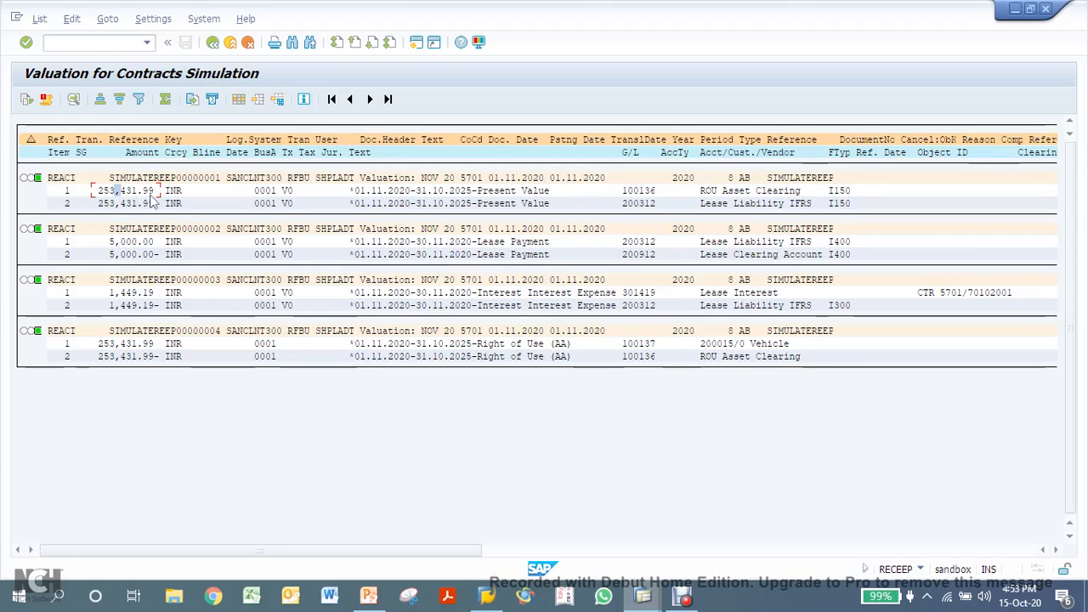
left_click_drag(95, 343, 154, 347)
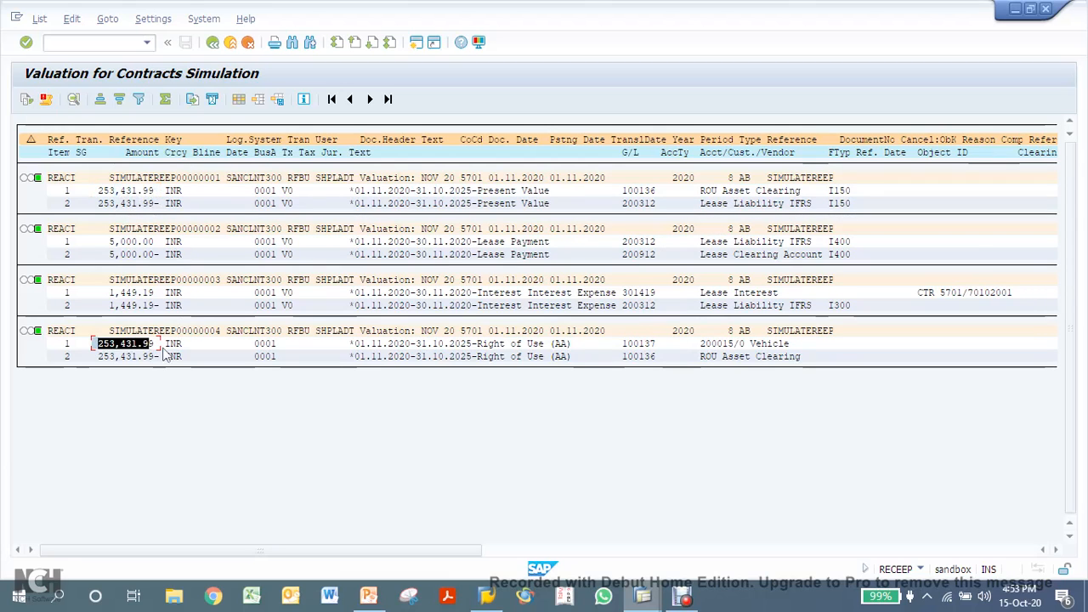
key("ctrl+c")
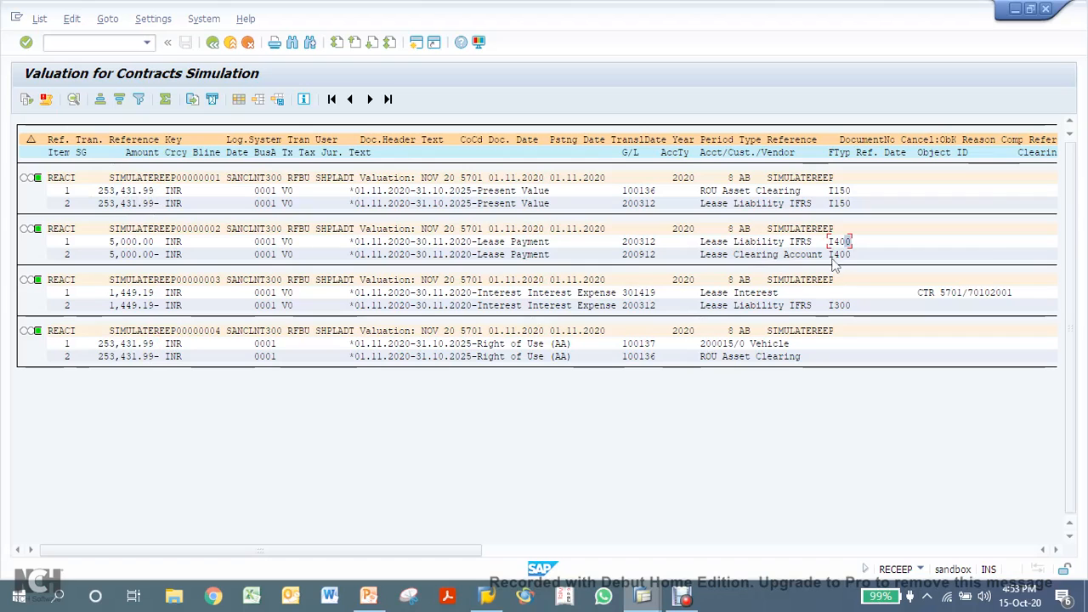
Examine the accounts and amounts of the simulated lease payment and interest expense documents, and return to the posting selection.
left_click(826, 254)
left_click_drag(112, 247, 169, 246)
left_click_drag(110, 254, 182, 273)
left_click_drag(700, 254, 825, 257)
left_click_drag(703, 297, 791, 300)
left_click_drag(702, 304, 882, 306)
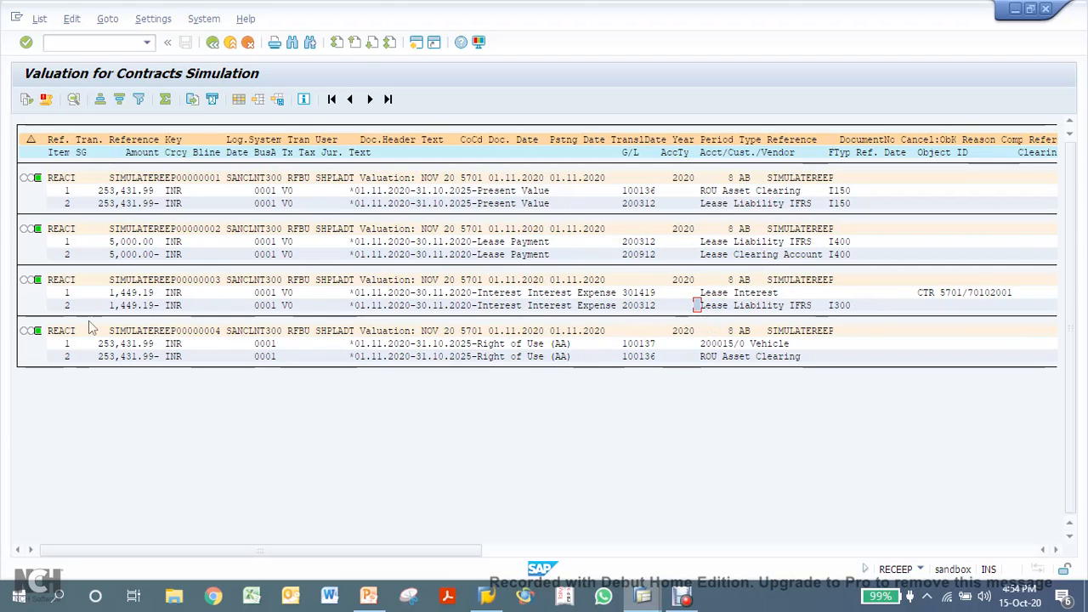
left_click_drag(107, 307, 332, 322)
left_click_drag(110, 242, 184, 243)
left_click(212, 42)
left_click(212, 42)
left_click(213, 42)
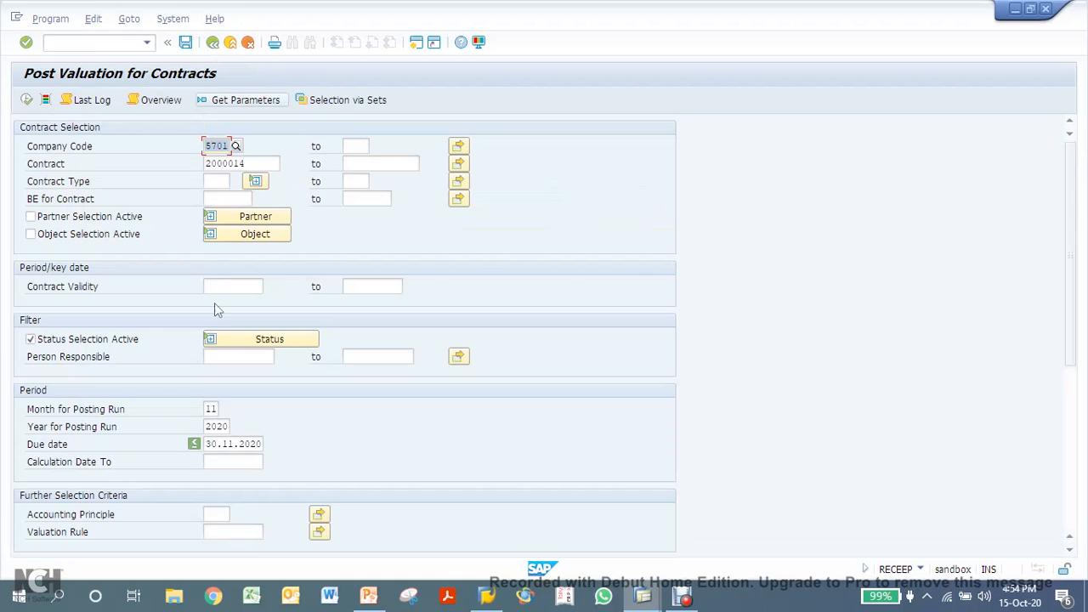
Set the posting run mode to Update Run and execute the valuation posting for the vehicle hire contract.
scroll(344, 414, "down", 5)
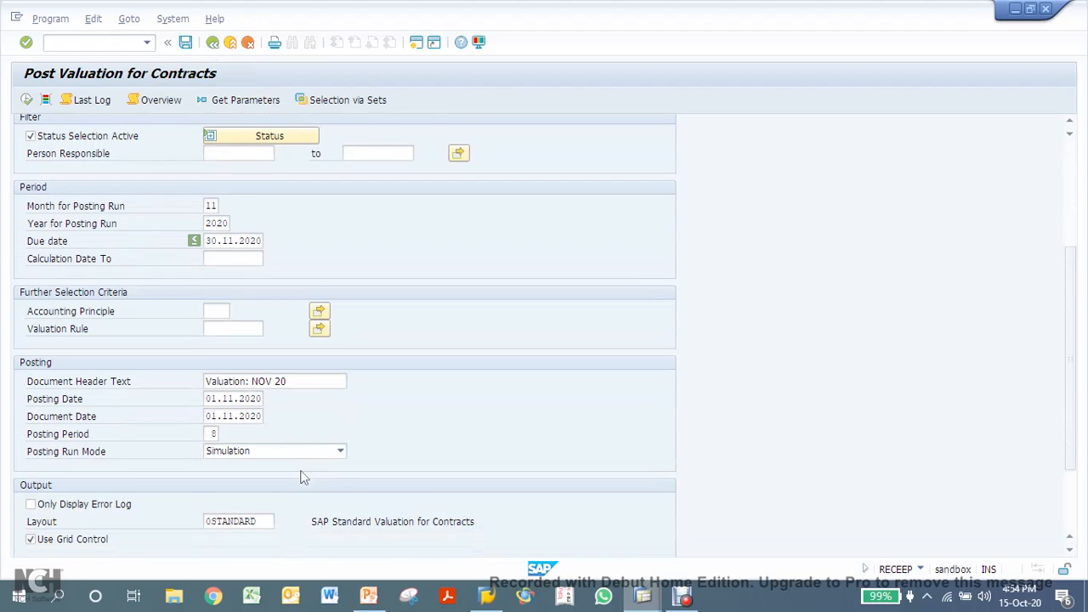
left_click(263, 452)
left_click(256, 464)
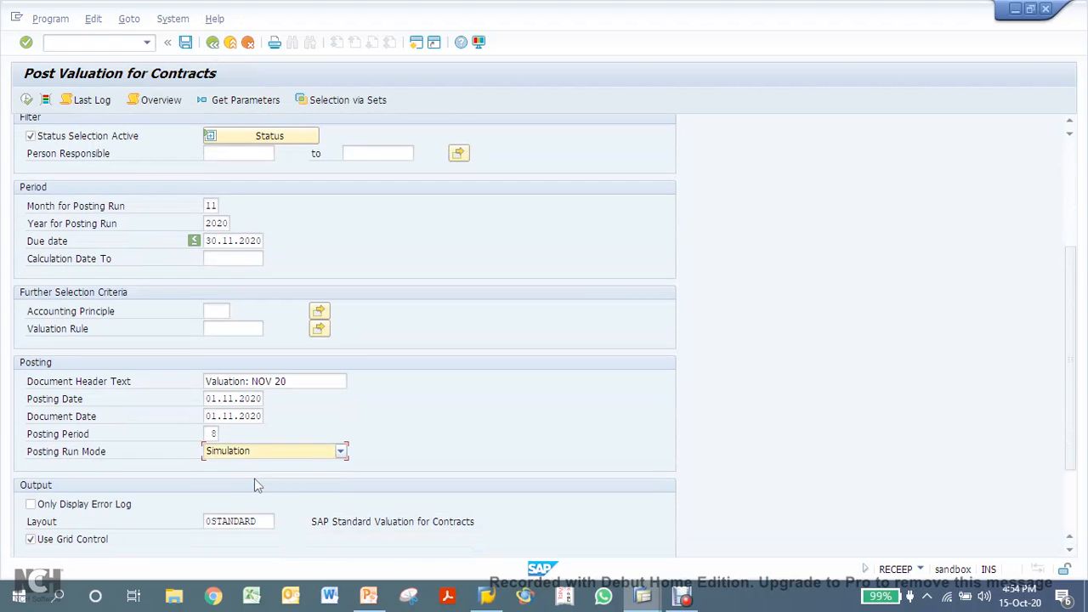
key("Down")
left_click(27, 100)
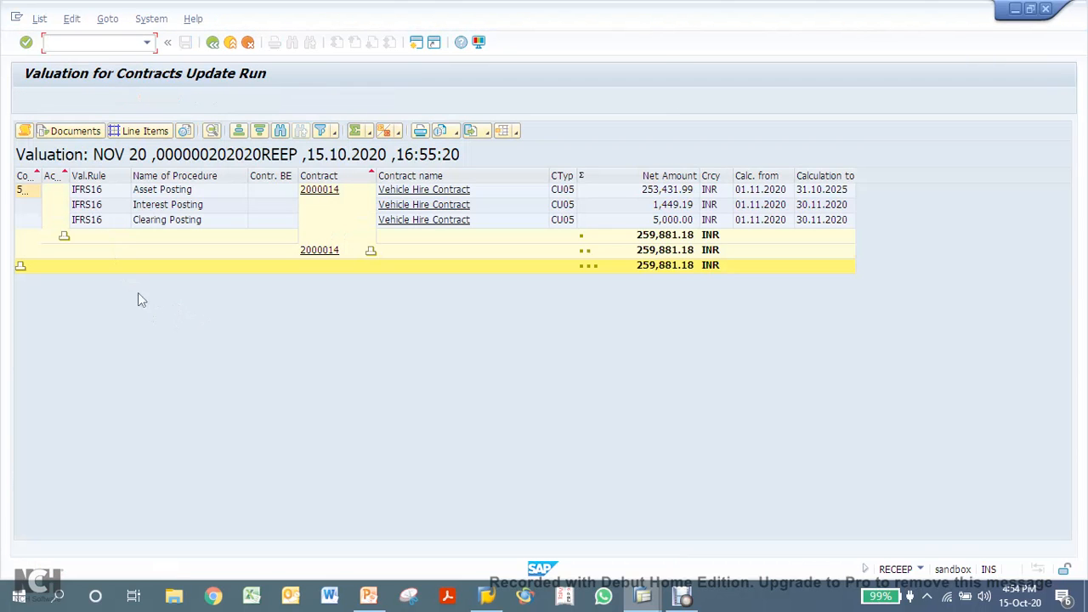
Display the documents posted by the update run and examine the accounts and amounts of the present value accounting document.
left_click(66, 133)
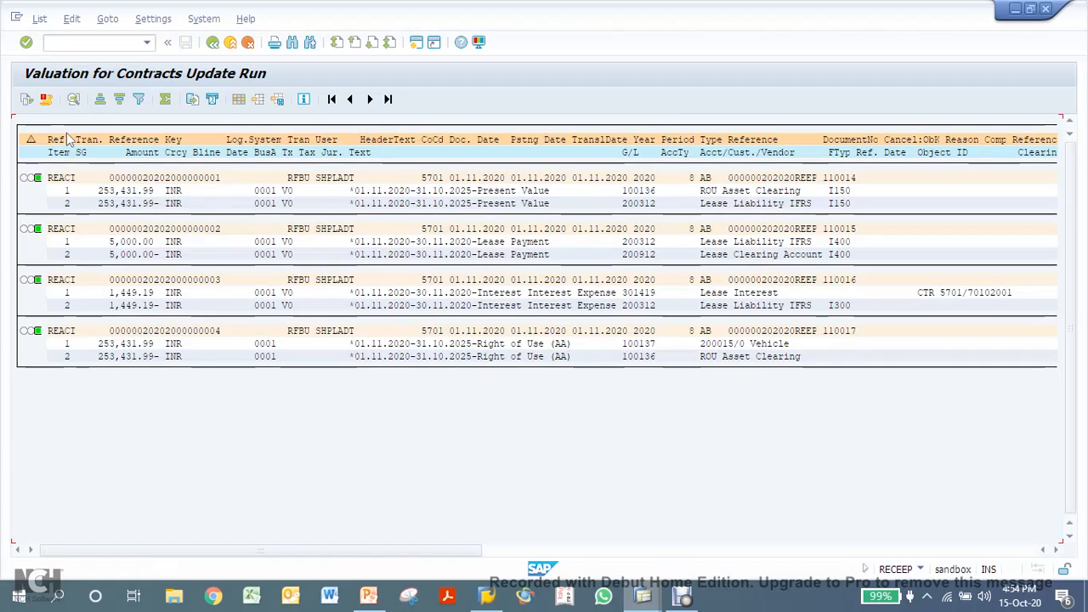
double_click(193, 187)
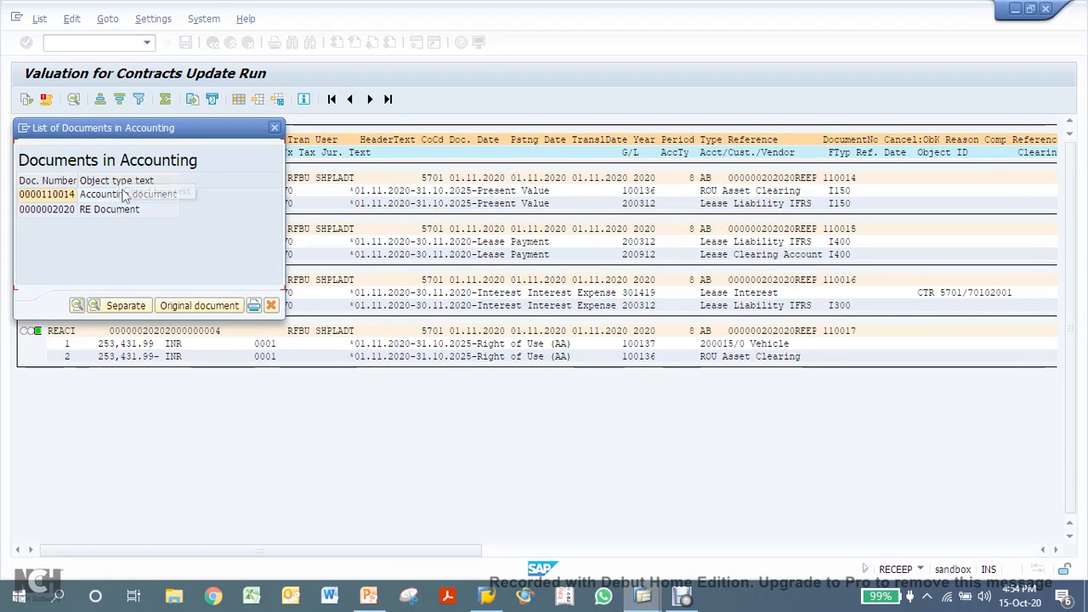
left_click(123, 209)
left_click(127, 196)
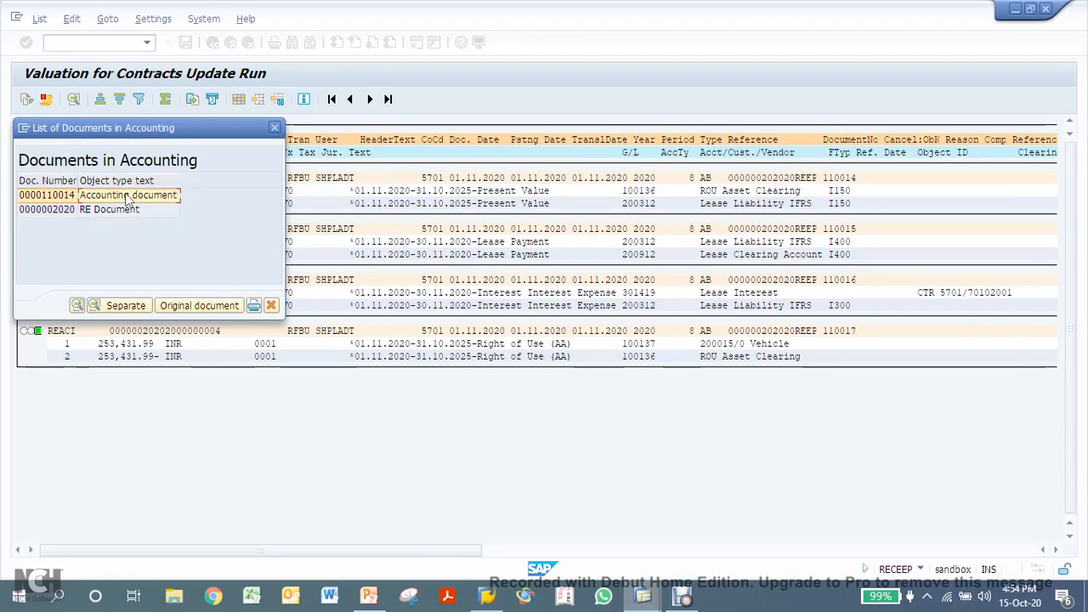
double_click(128, 195)
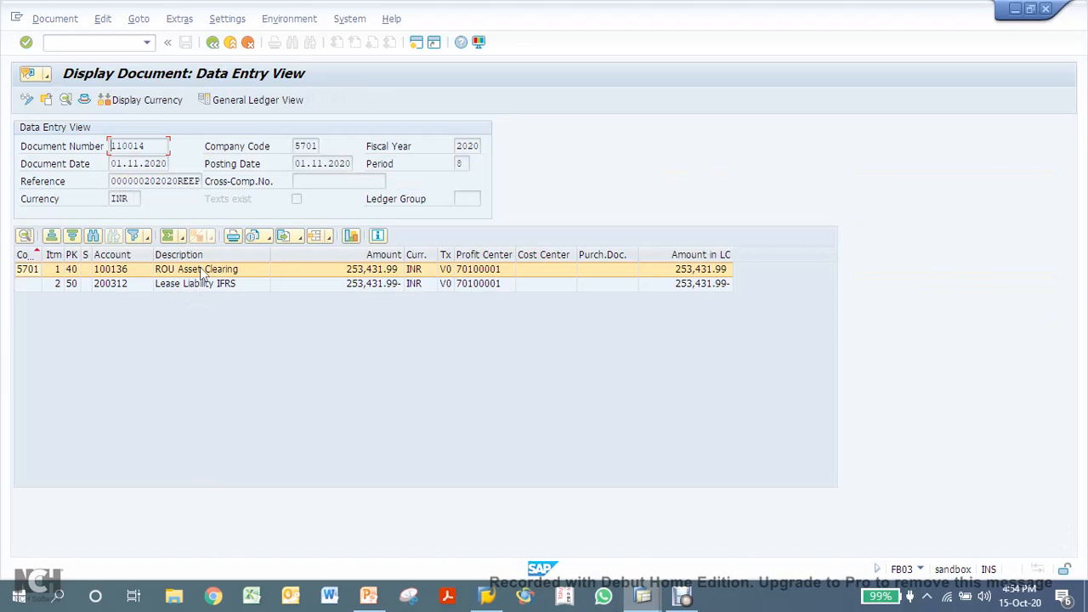
left_click(189, 281)
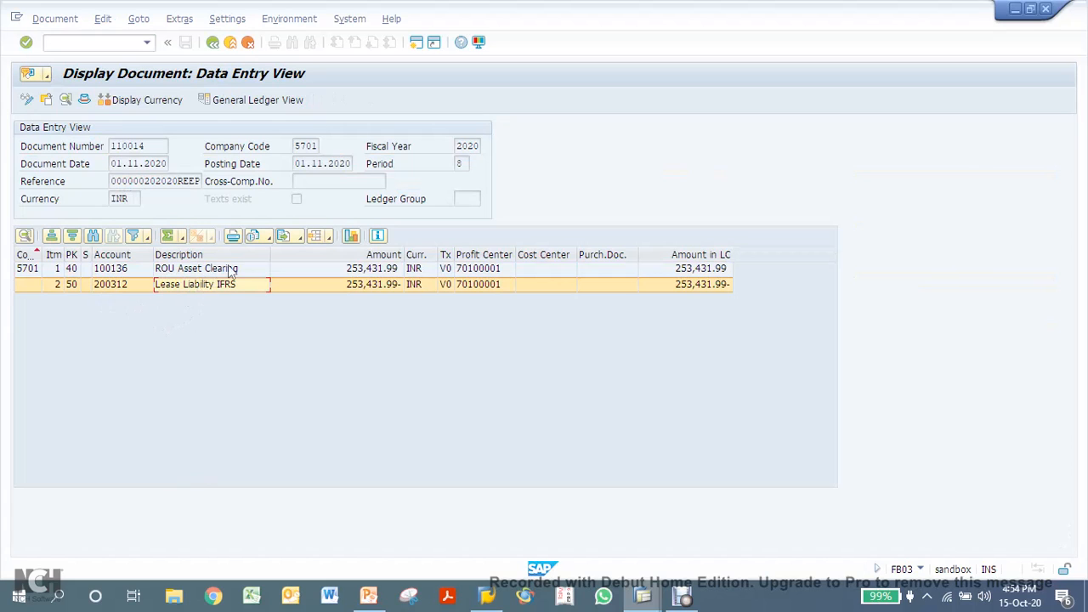
left_click(230, 270)
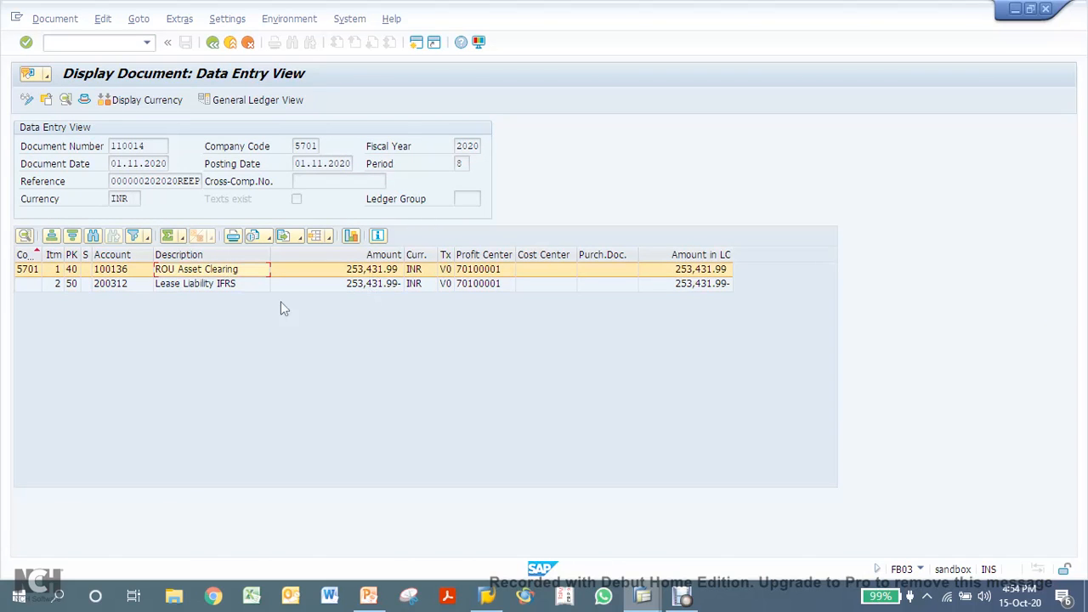
left_click(212, 43)
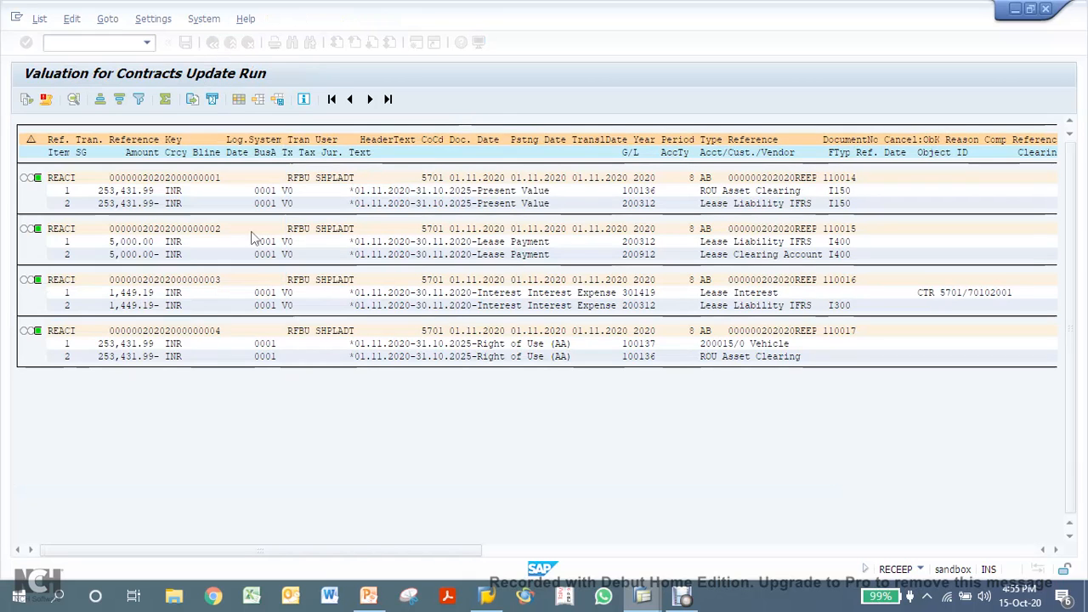
Open the posted right-of-use accounting document from the update run, examine its asset and ROU Asset Clearing lines, and return to the document list.
double_click(174, 332)
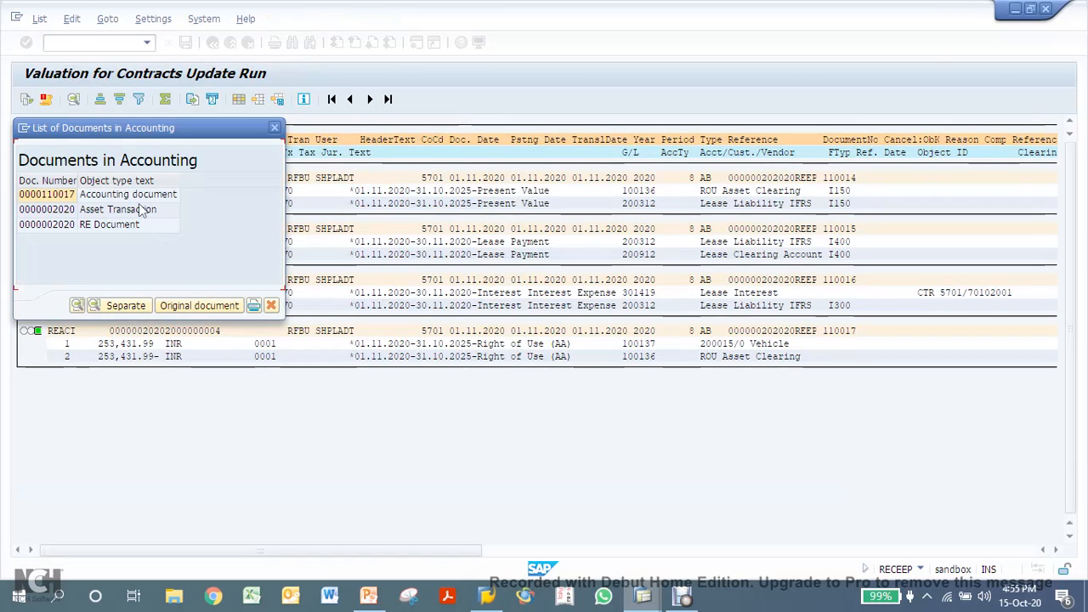
left_click(114, 210)
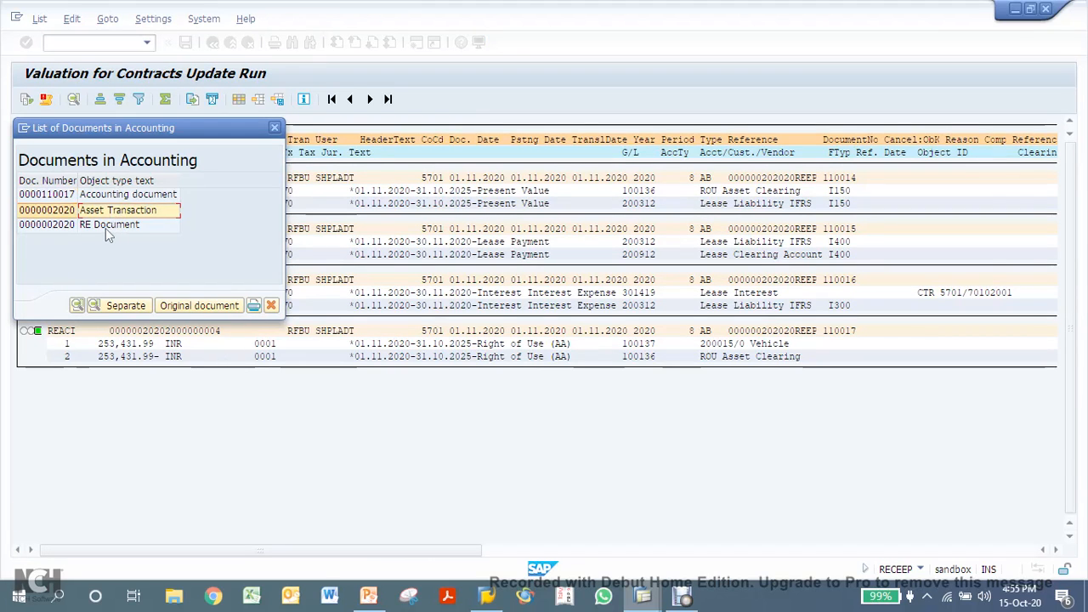
left_click(106, 226)
left_click(121, 195)
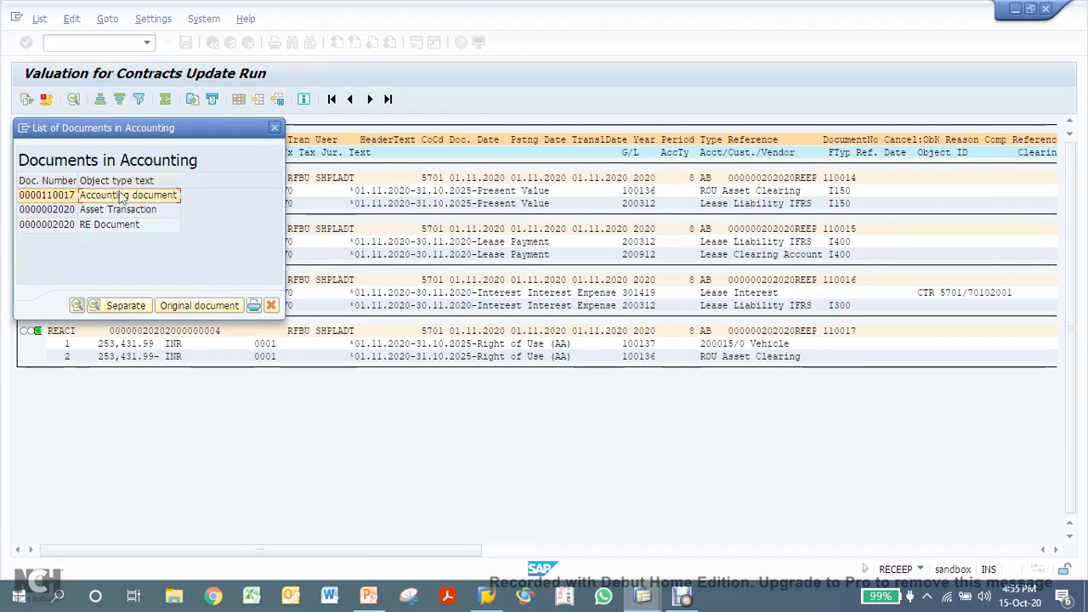
double_click(121, 194)
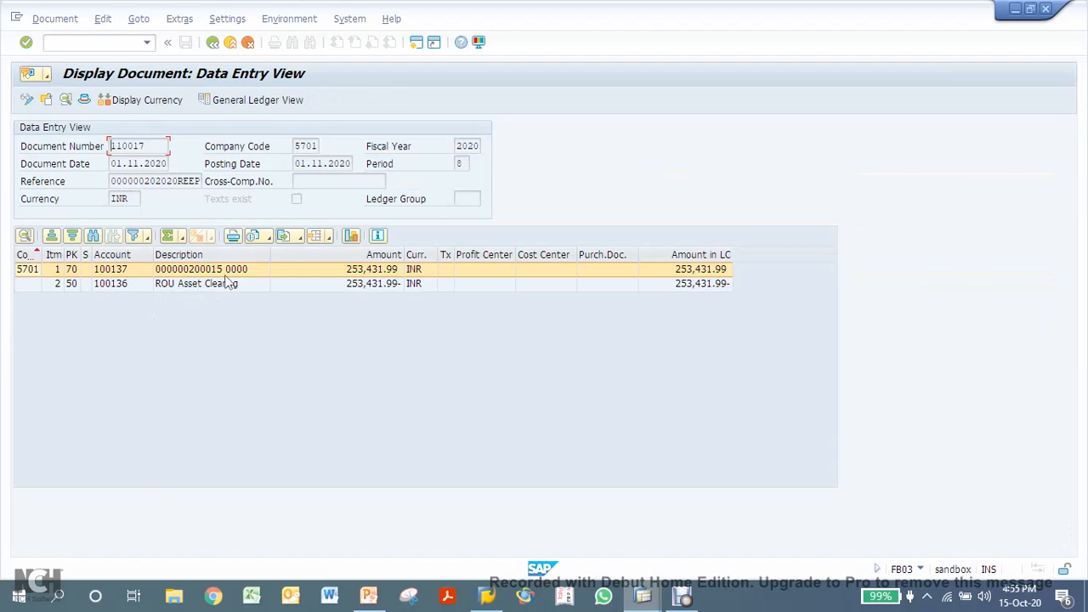
left_click(343, 274)
left_click(336, 286)
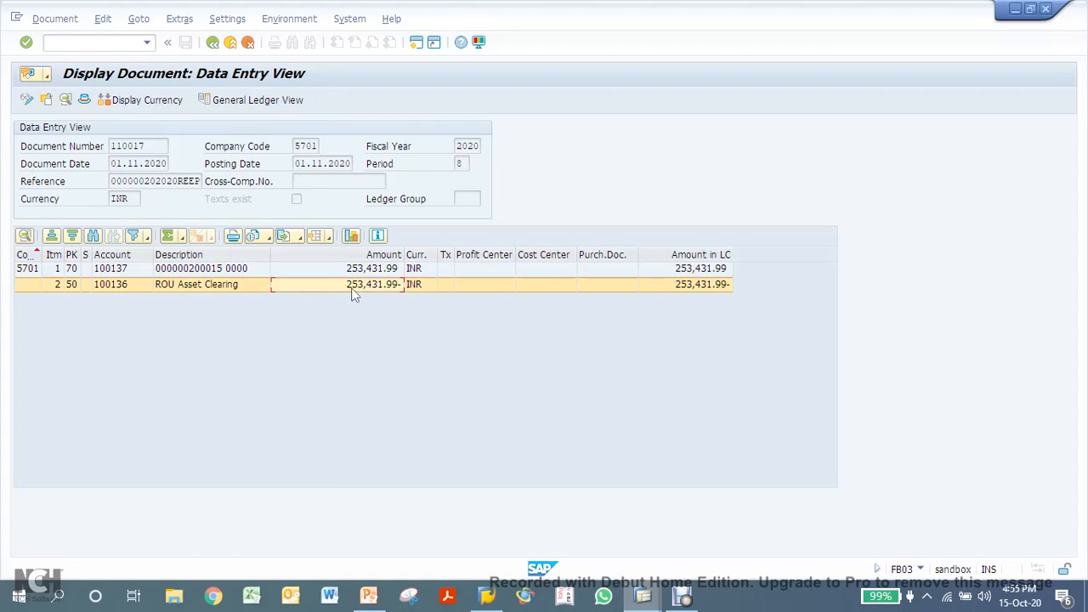
left_click(212, 42)
left_click(277, 125)
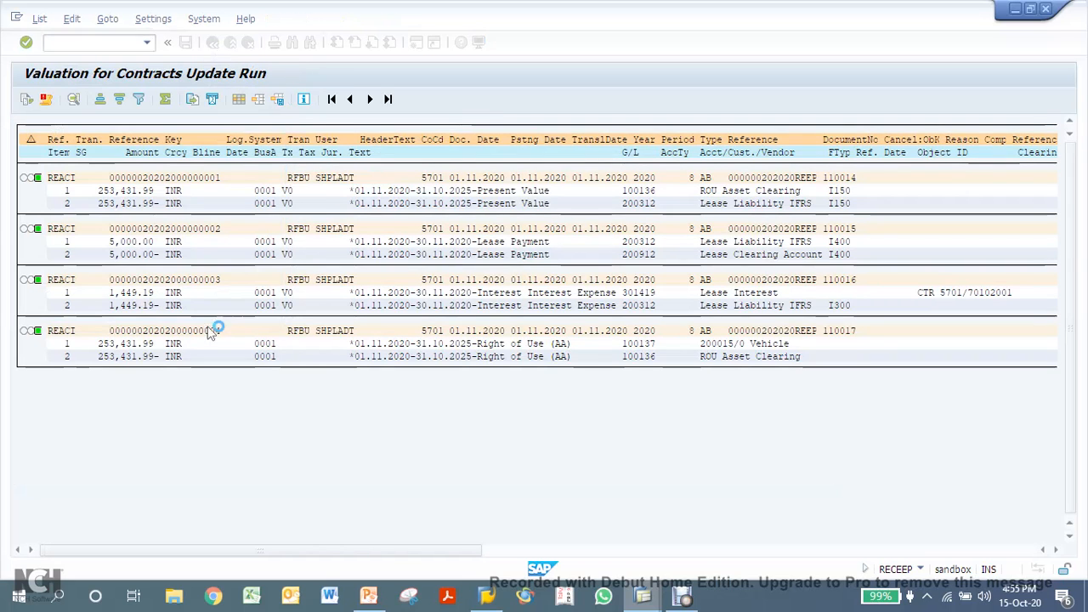
Open the posted lease payment accounting document, examine its lease liability and lease clearing lines, and return to the document list.
double_click(183, 235)
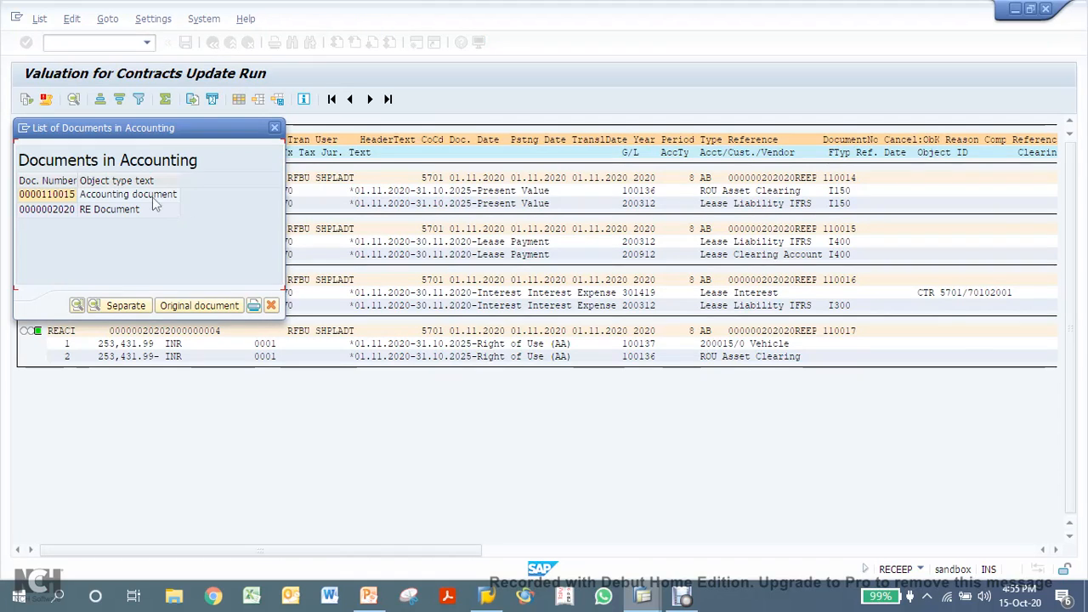
double_click(102, 194)
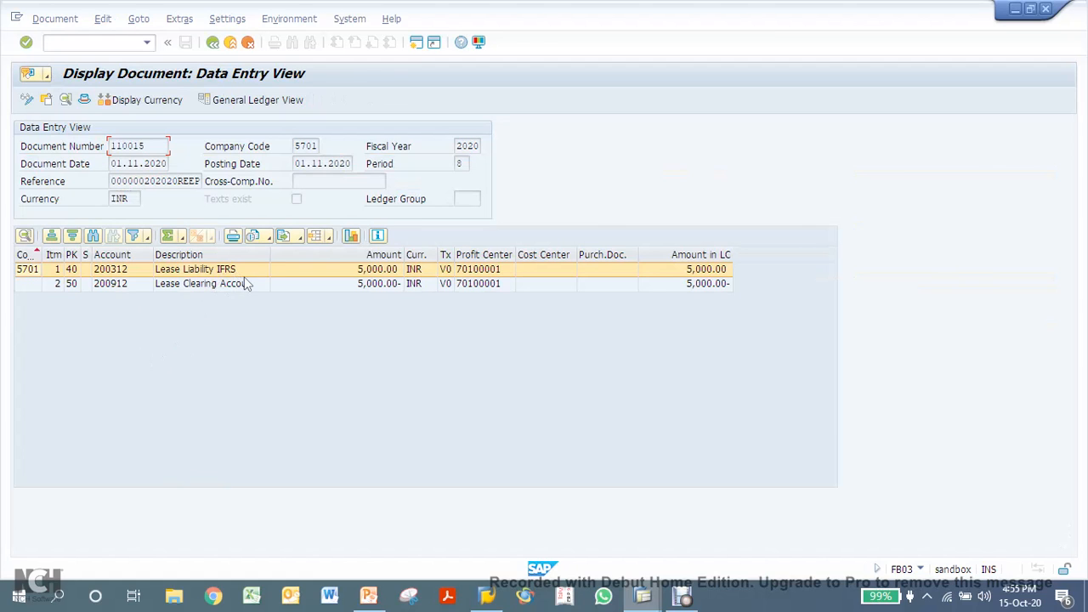
left_click(365, 269)
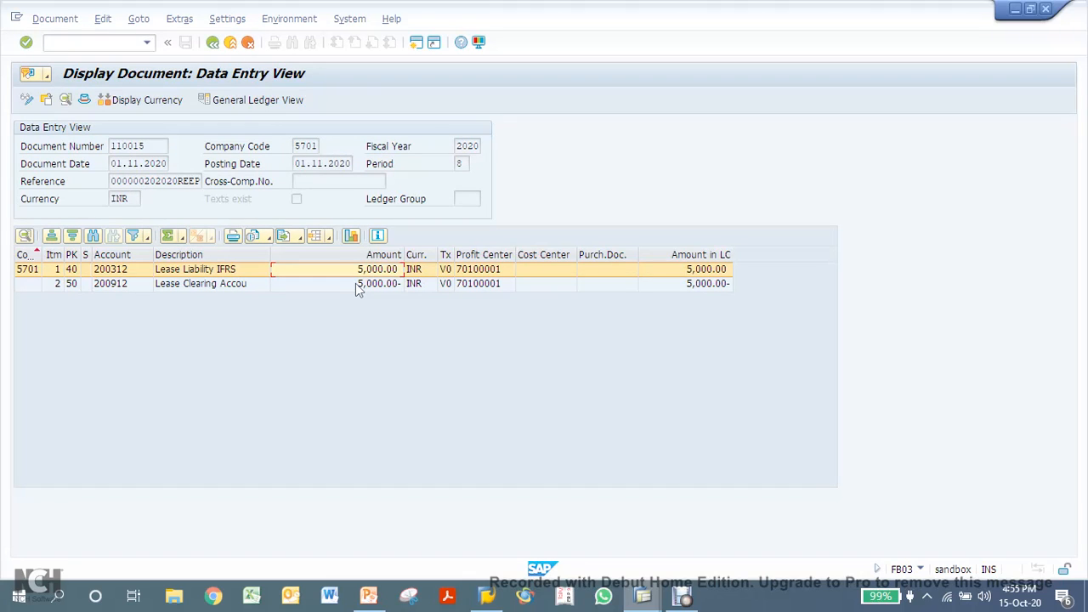
left_click(351, 285)
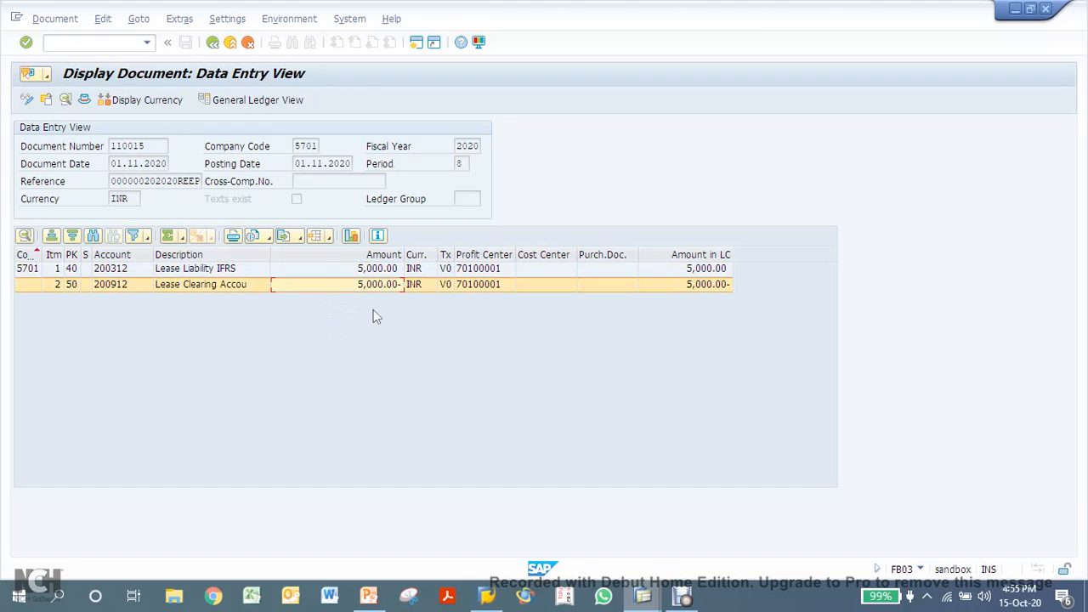
left_click(213, 41)
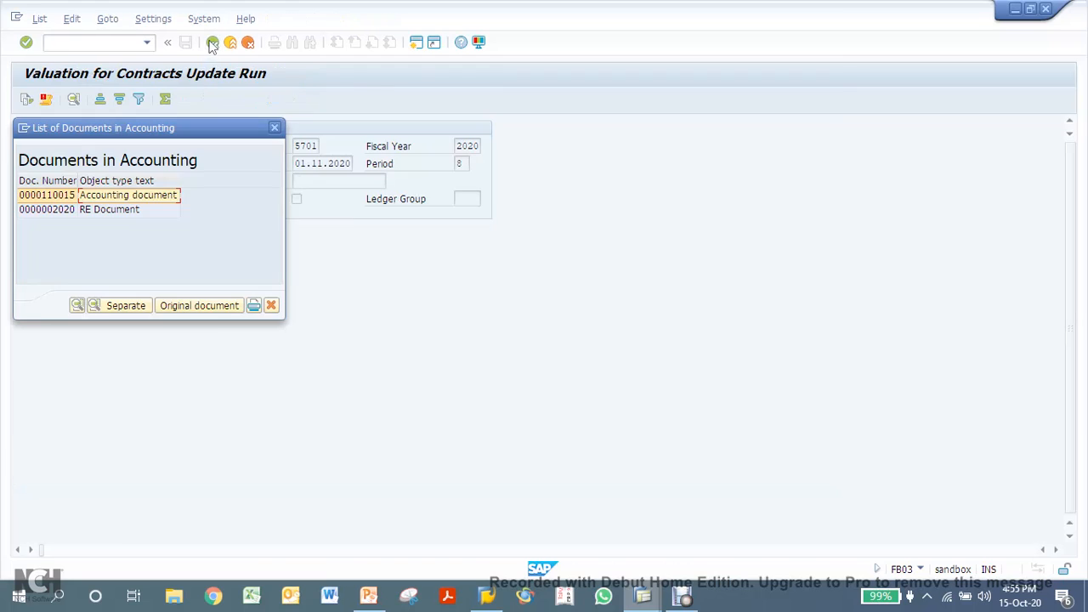
left_click(274, 127)
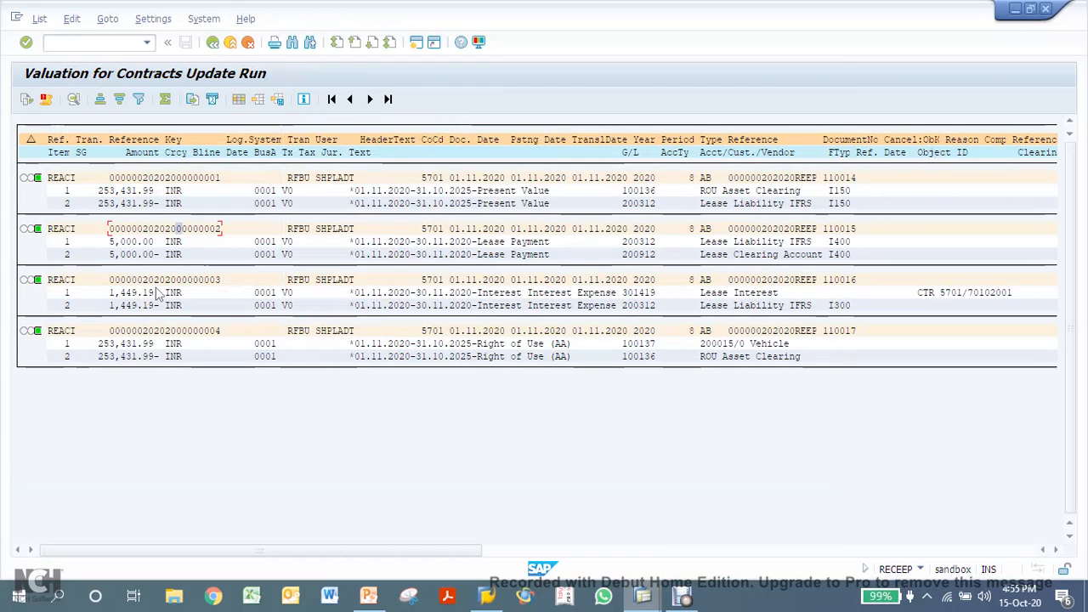
Open the posted interest expense accounting document, examine its Lease Interest and Lease Liability IFRS lines, and return to its related documents.
left_click(542, 293)
double_click(163, 291)
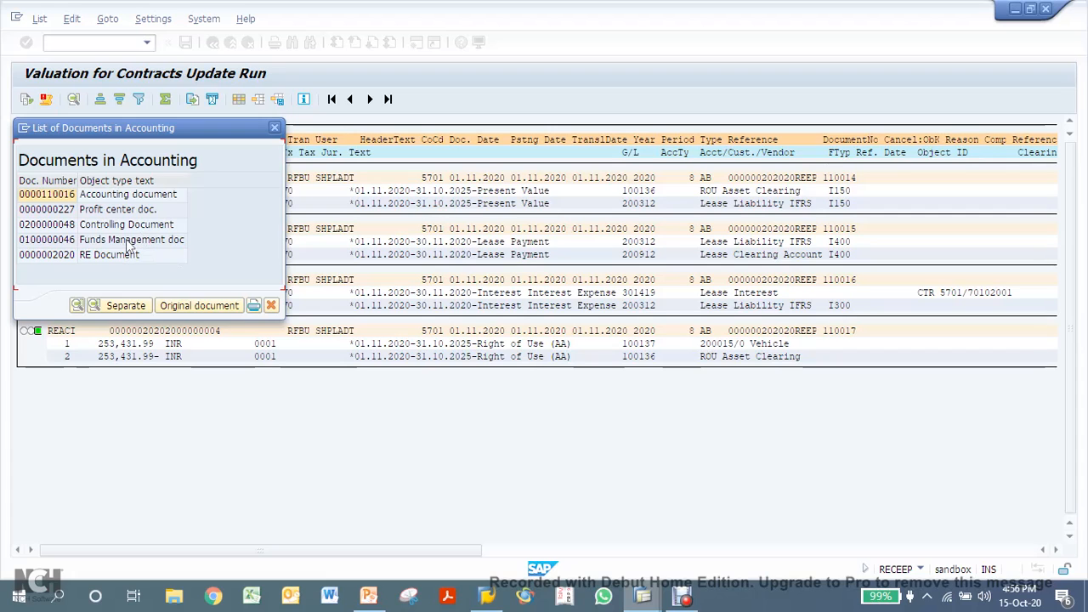
left_click(109, 198)
double_click(109, 198)
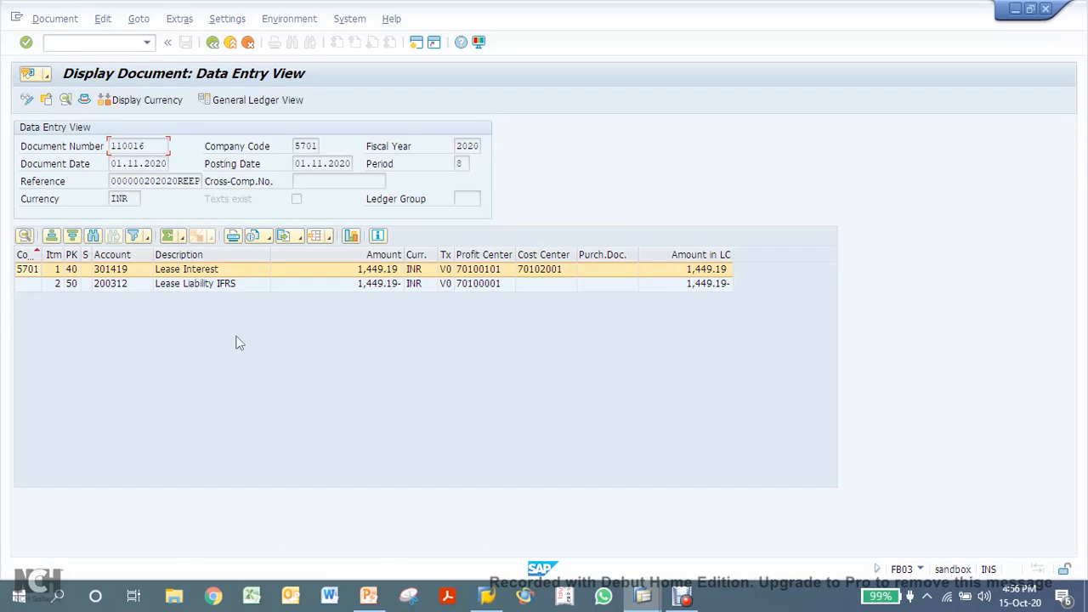
left_click(187, 288)
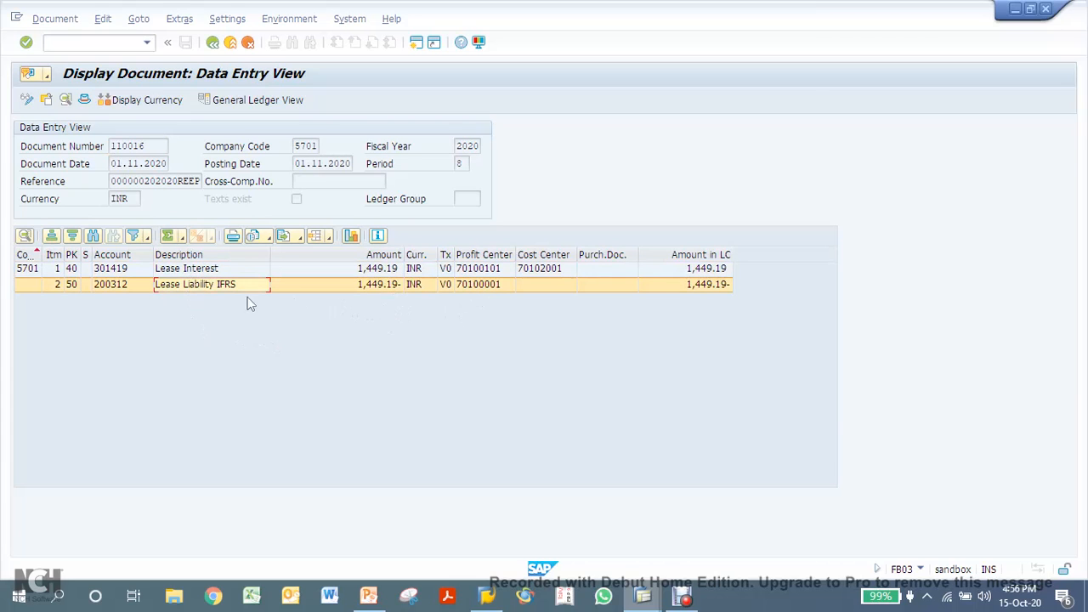
left_click(187, 271)
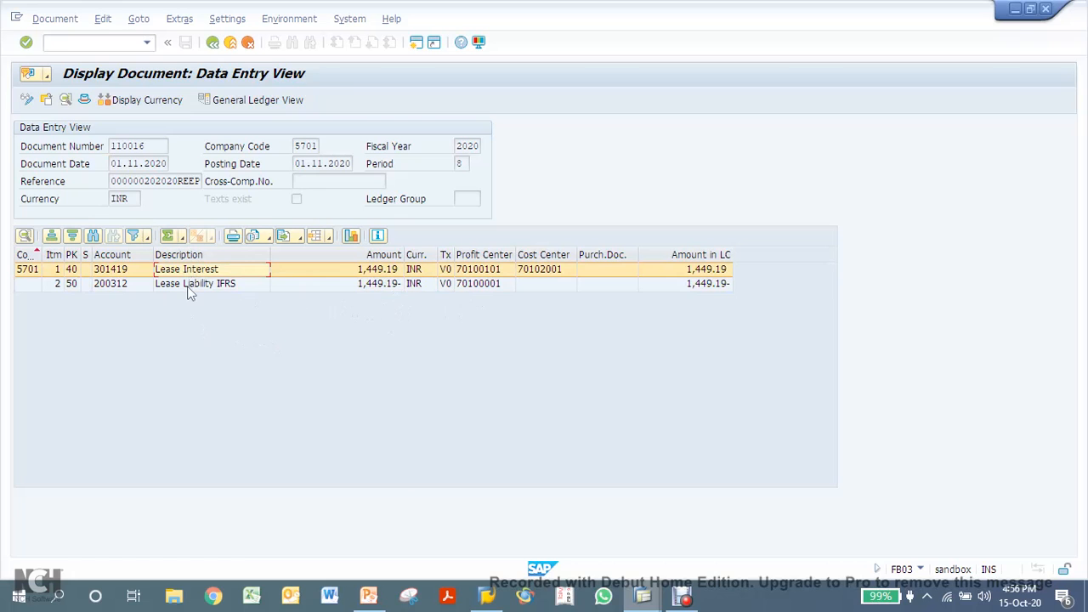
left_click(190, 288)
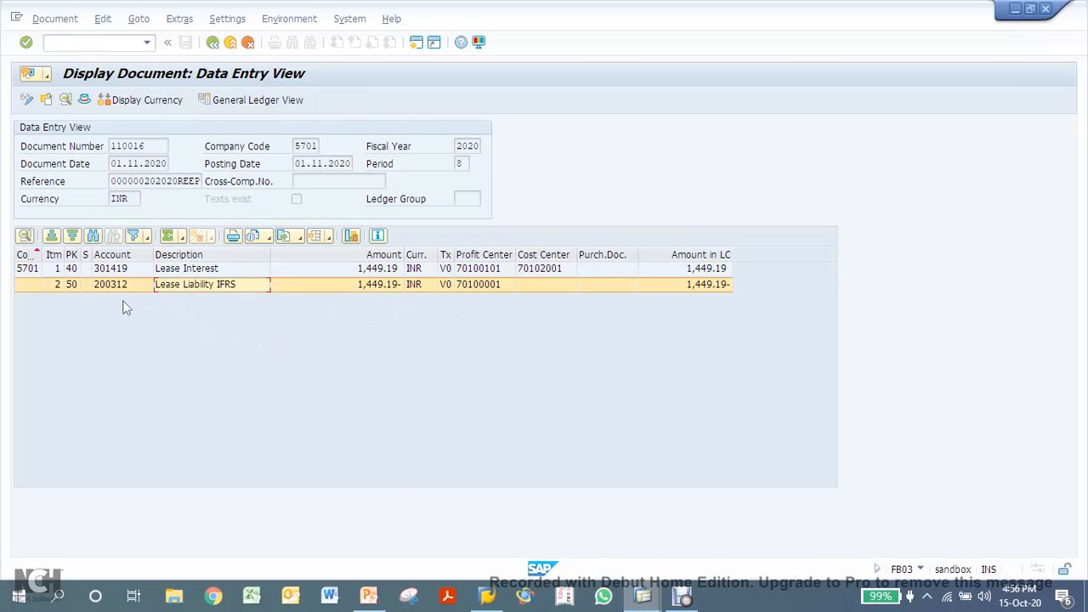
left_click(214, 42)
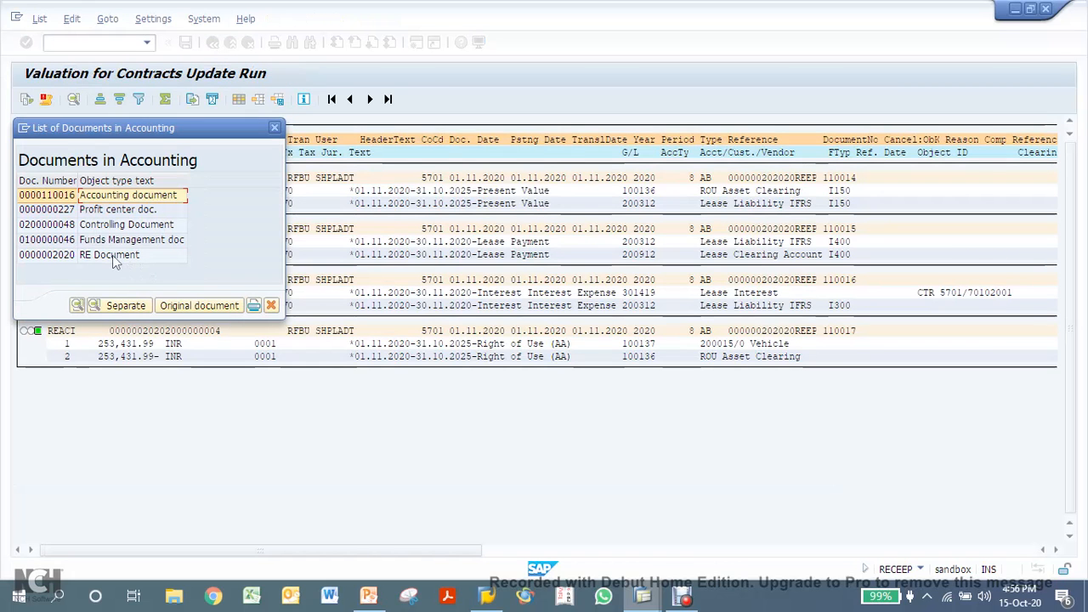
Display the RE document belonging to the interest posting, examine its items, and return to the list of posted documents.
double_click(112, 255)
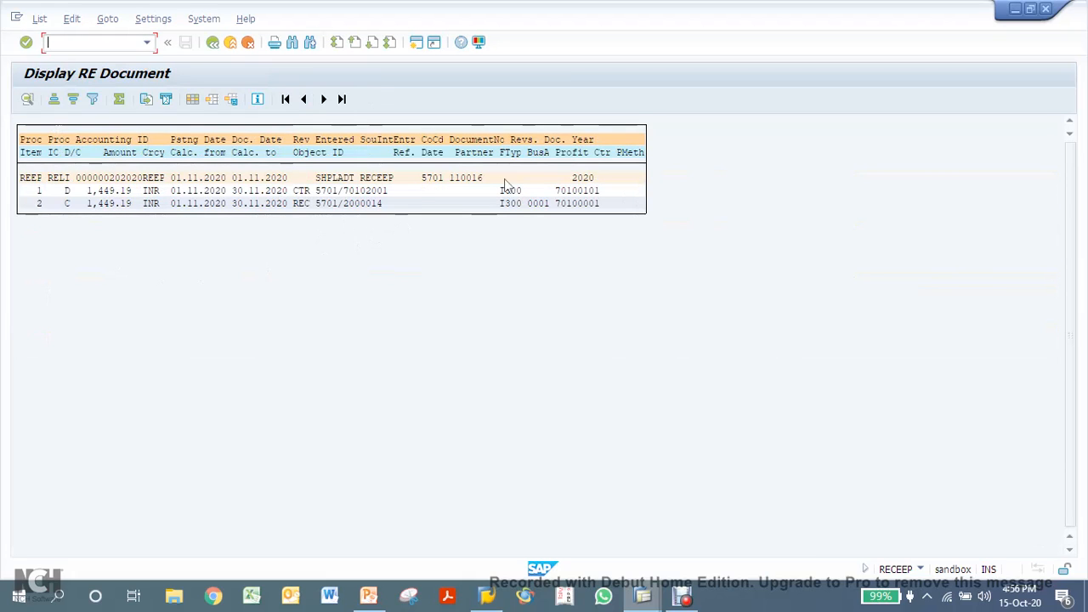
left_click_drag(494, 188, 535, 219)
left_click(213, 42)
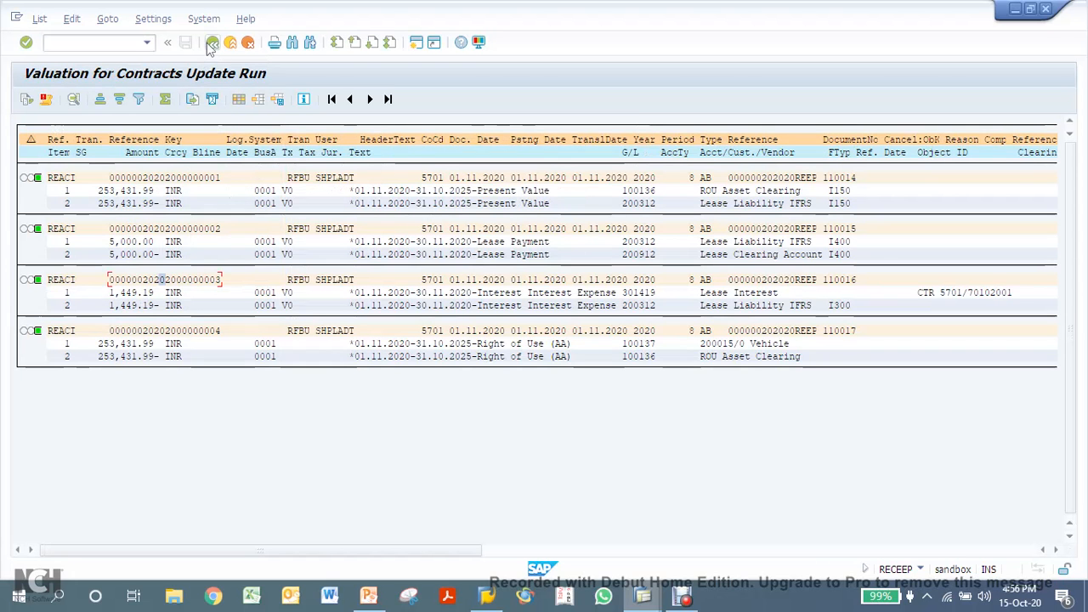
Leave the update run results and the Post Valuation for Contracts transaction for the SAP Easy Access menu, and collapse the Favorites folder.
left_click(212, 42)
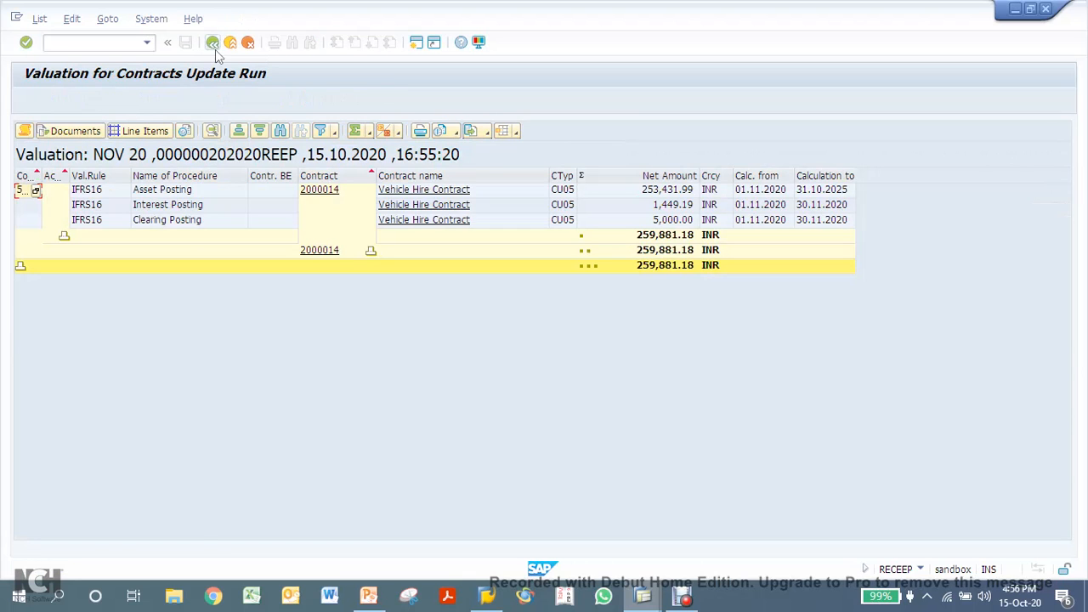
left_click(212, 44)
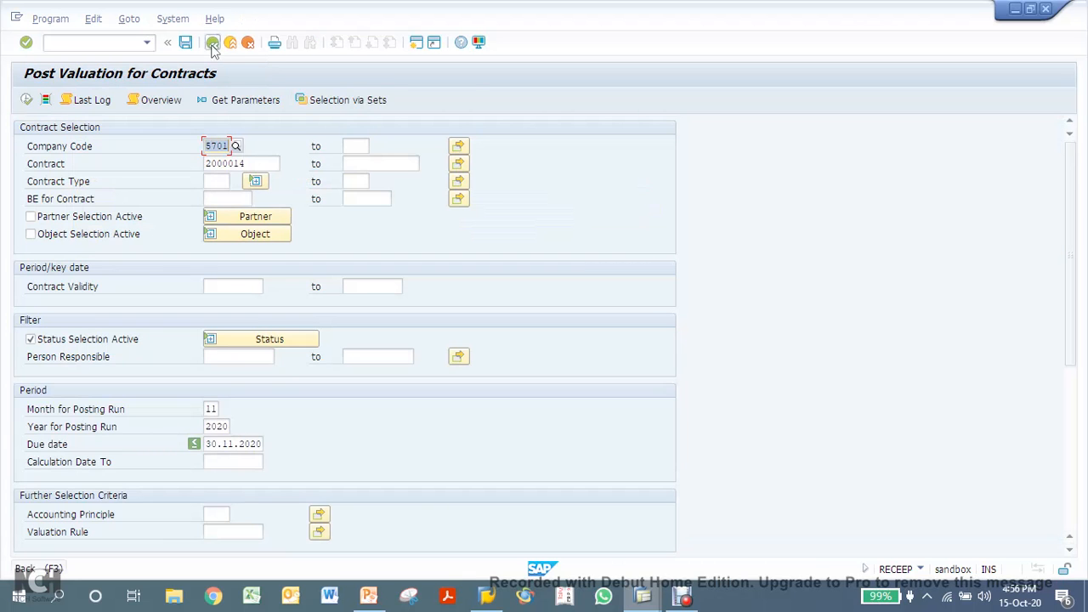
left_click(212, 43)
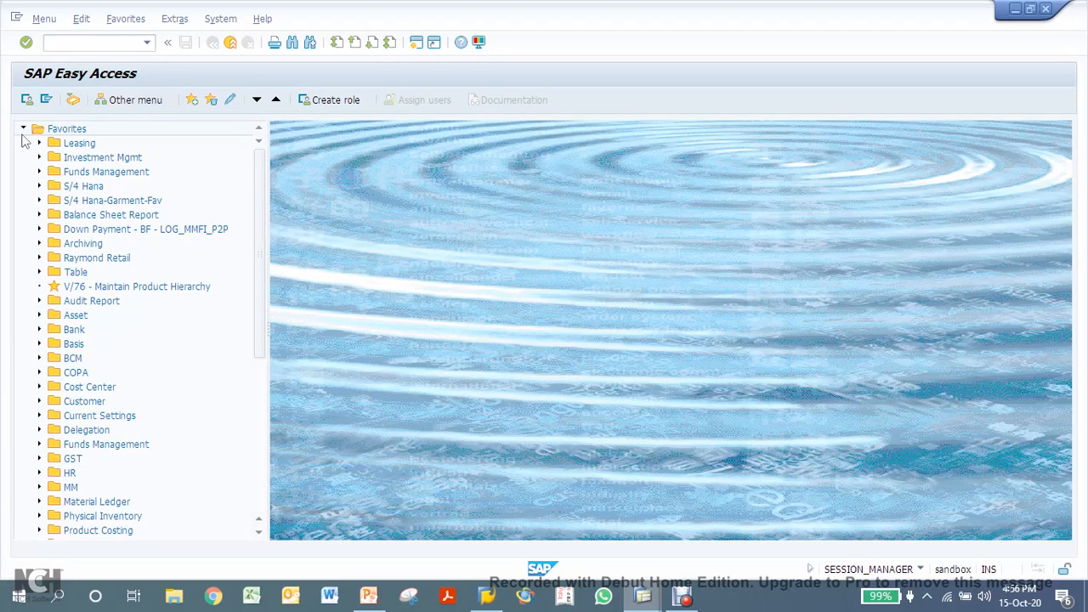
left_click(23, 129)
Switch to the vehicle hire contract session and display the values of its IFRS16 initial valuation to check the asset posting status.
mouse_move(643, 592)
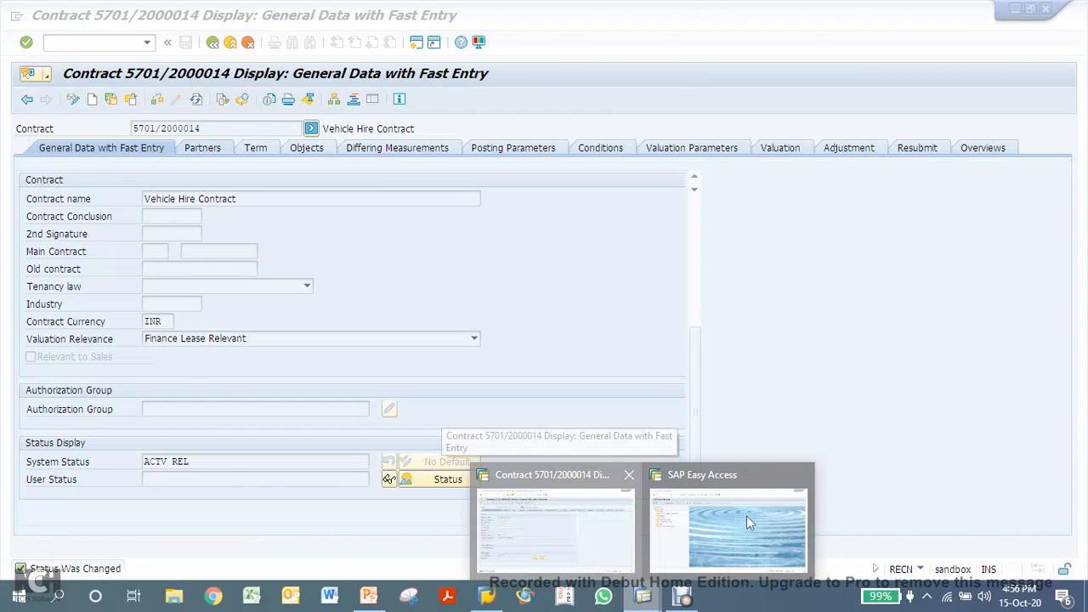
left_click(747, 515)
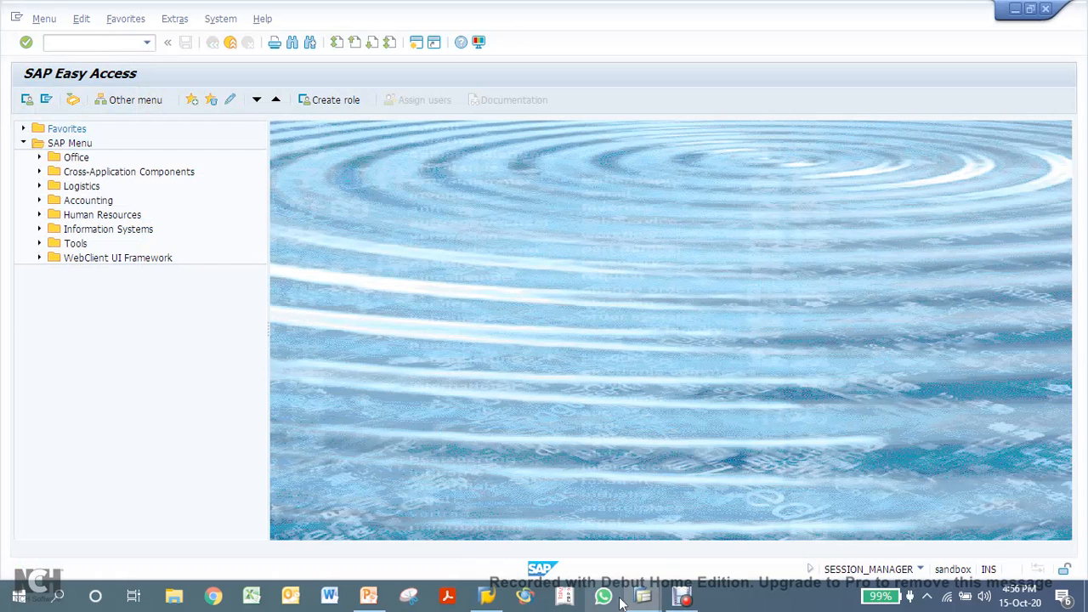
mouse_move(643, 595)
left_click(536, 531)
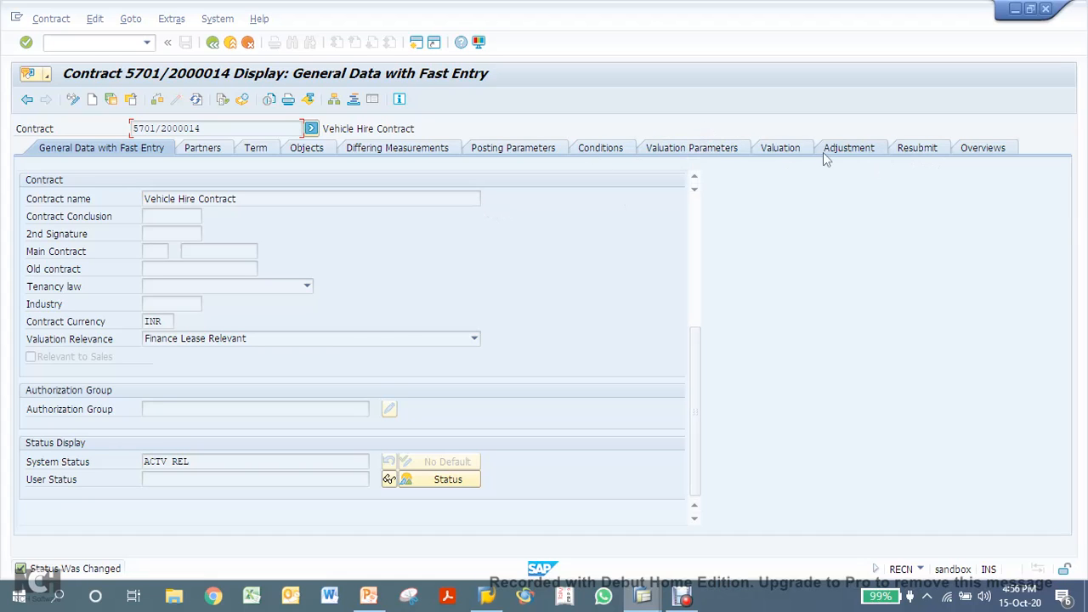
left_click(780, 149)
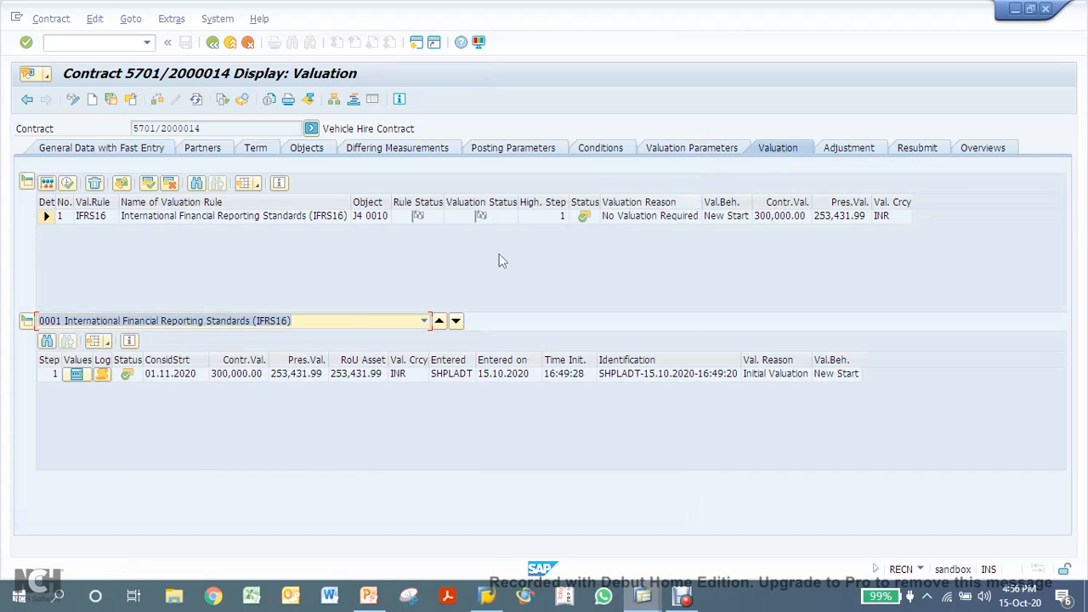
left_click(81, 377)
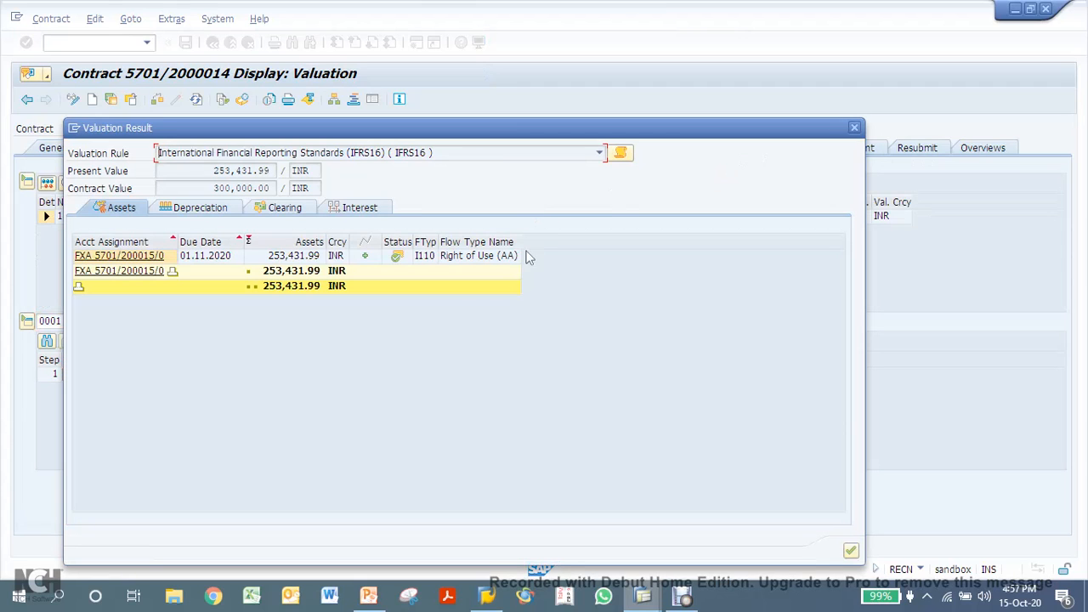
List the RE documents behind the 01.11.2020 Right of Use posting and compare the Asset Posting and Transfer entries.
left_click(396, 263)
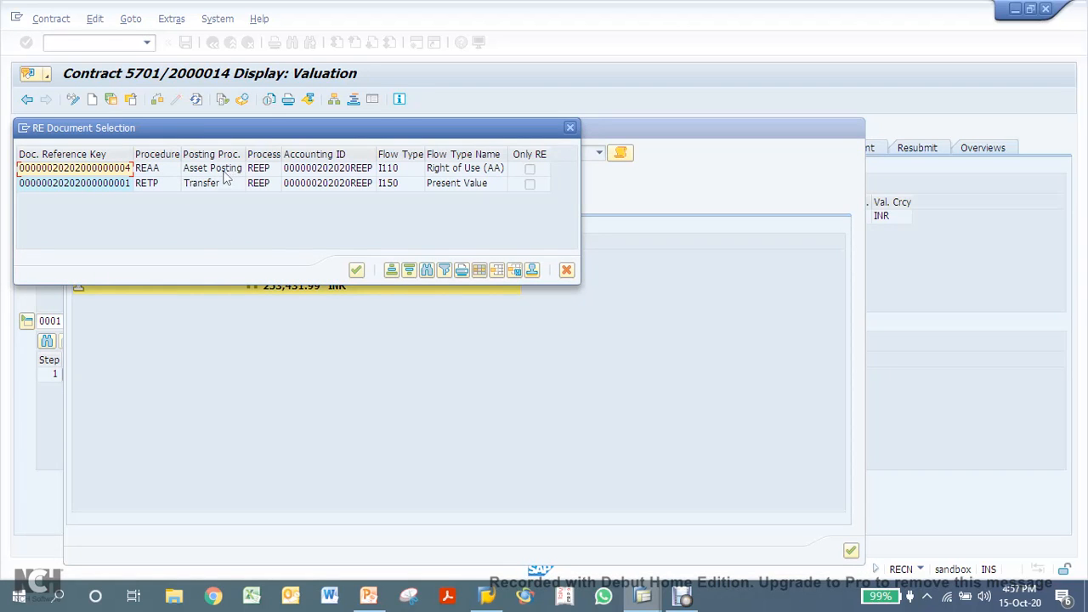
left_click(224, 170)
left_click(226, 185)
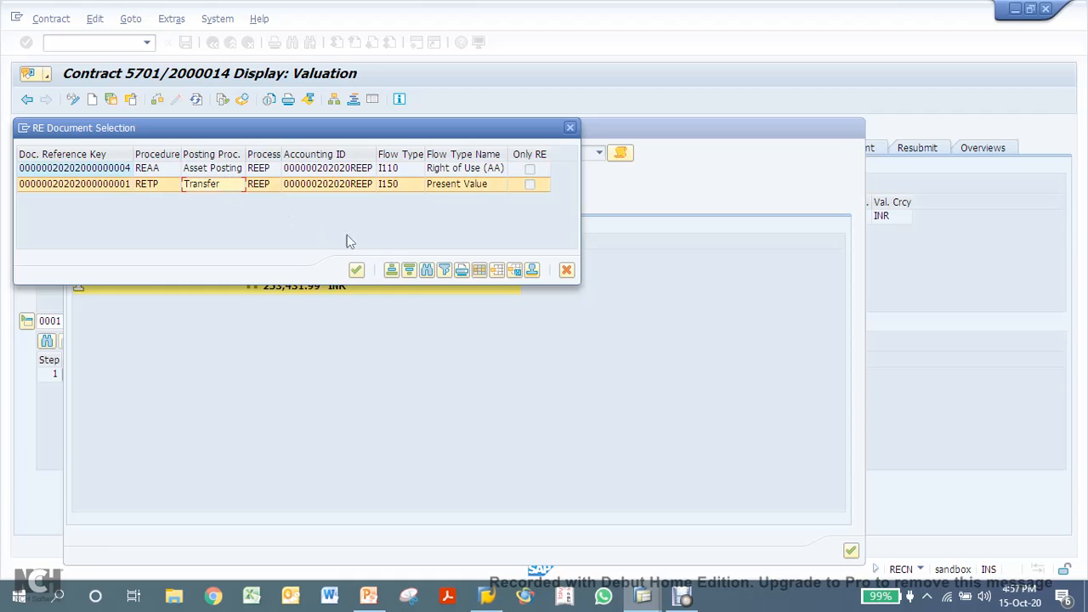
left_click(464, 170)
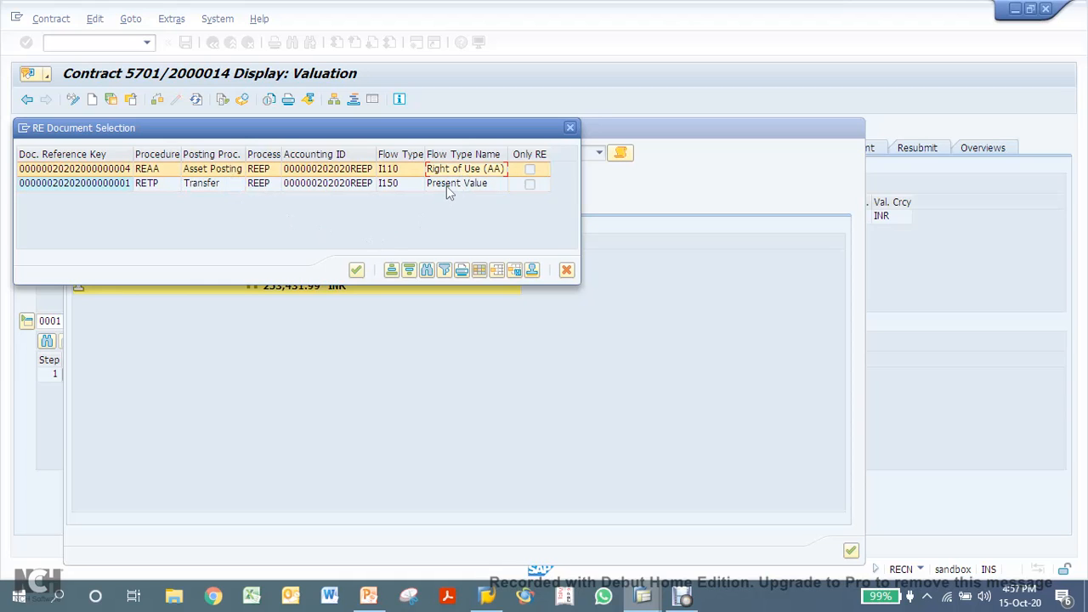
left_click(448, 185)
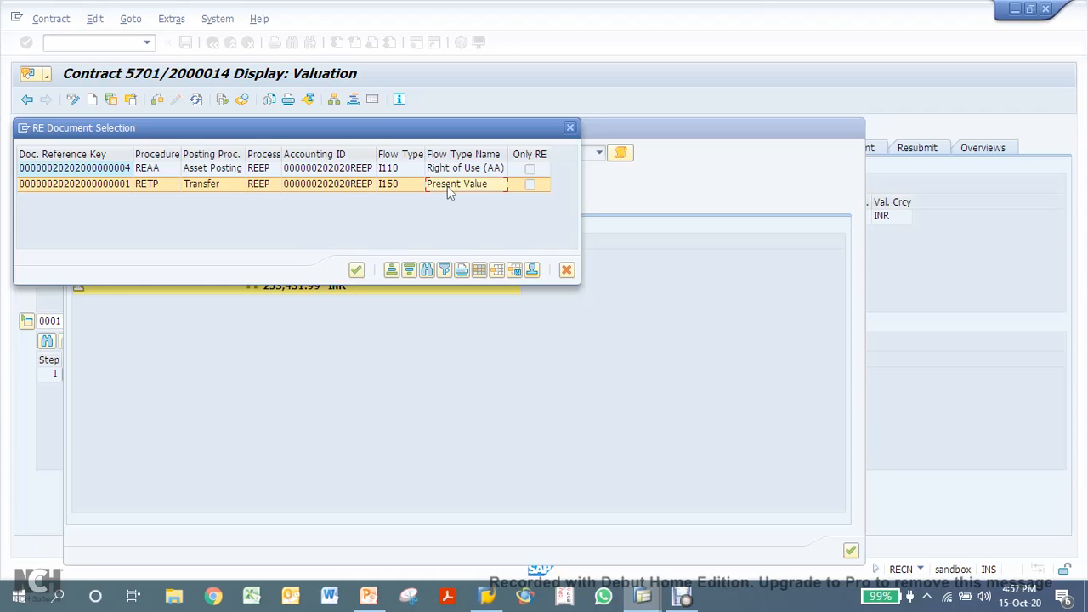
left_click(464, 169)
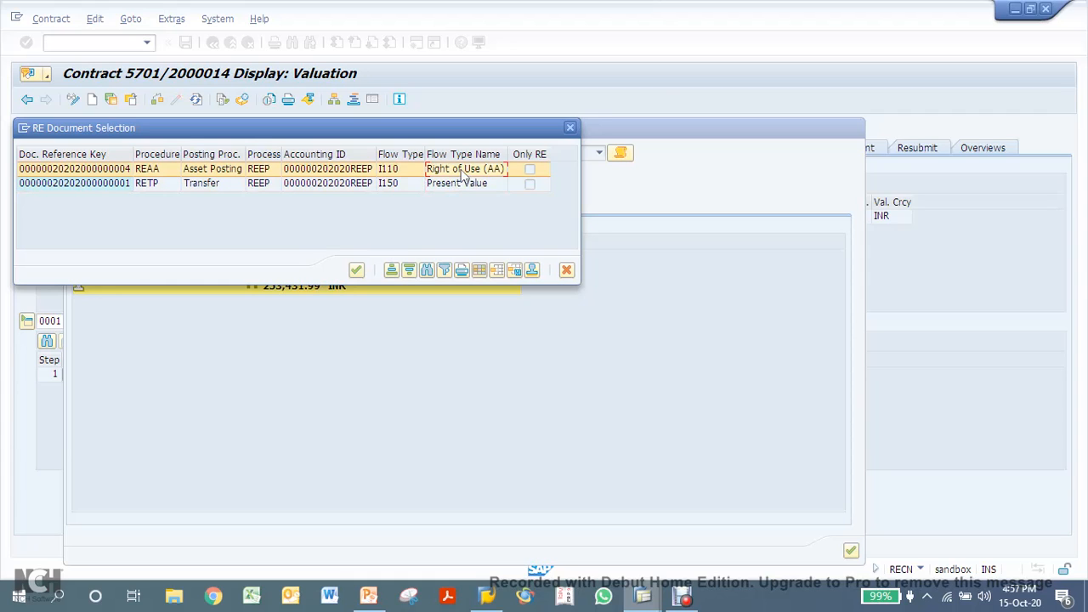
Open the accounting document of the Asset Posting entry, examine its asset and ROU Asset Clearing lines, and return to the valuation result.
double_click(206, 169)
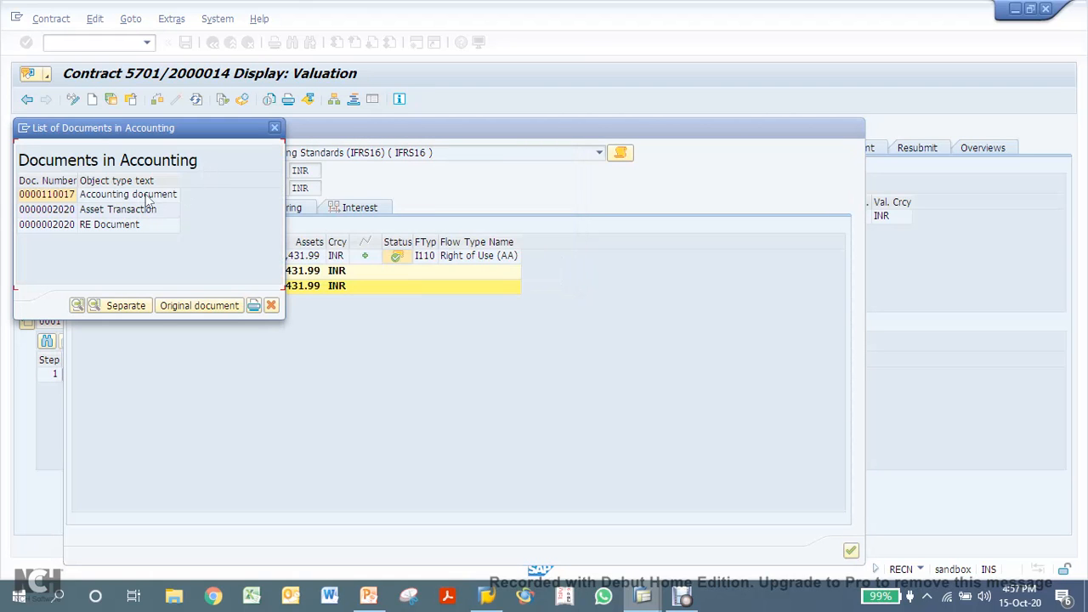
left_click(130, 211)
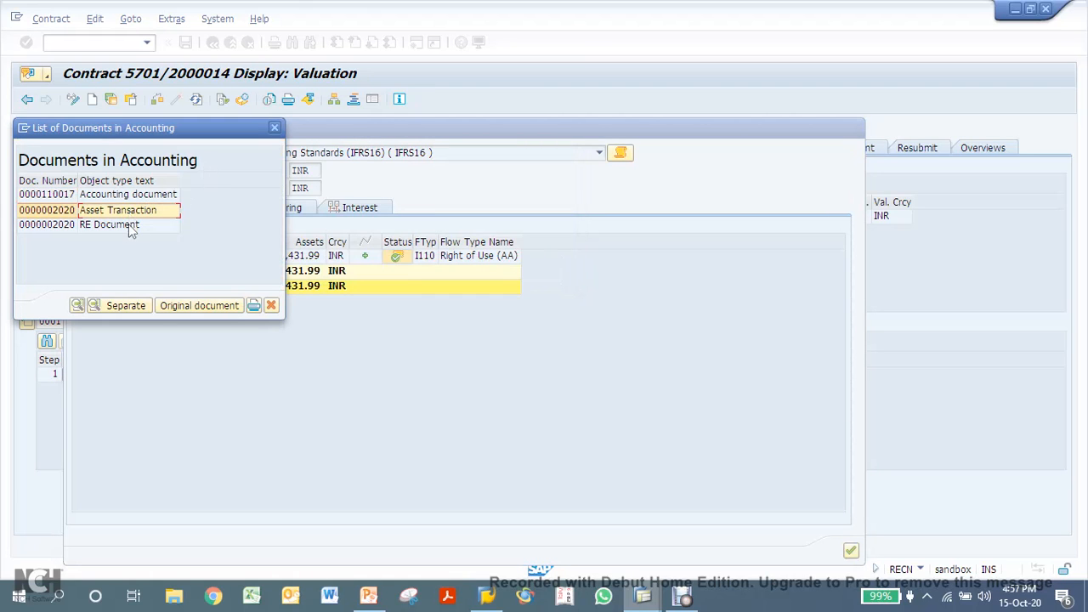
left_click(133, 226)
left_click(149, 197)
double_click(149, 197)
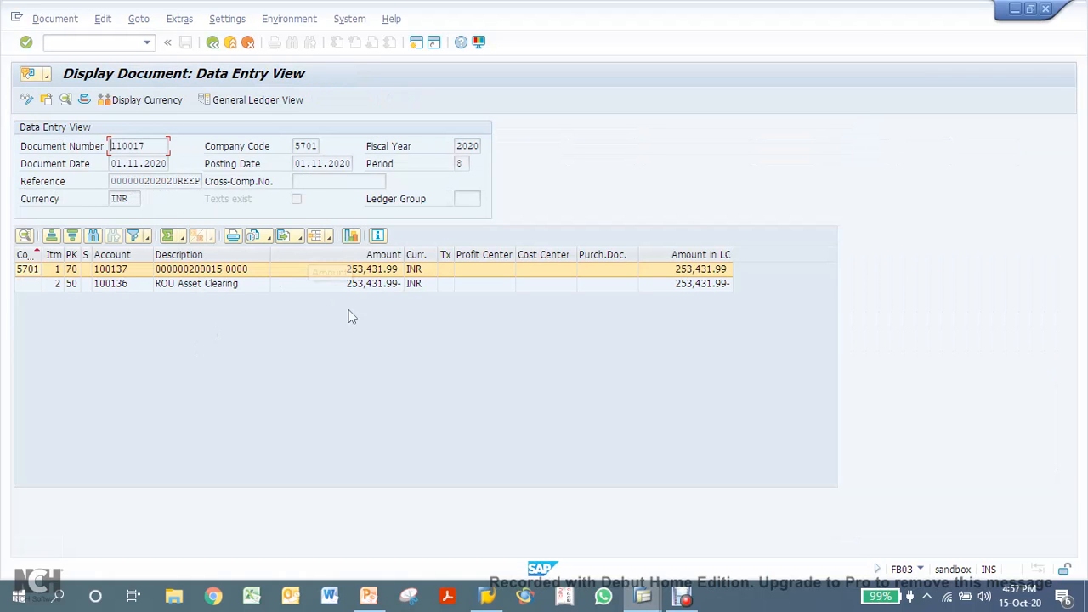
left_click(213, 42)
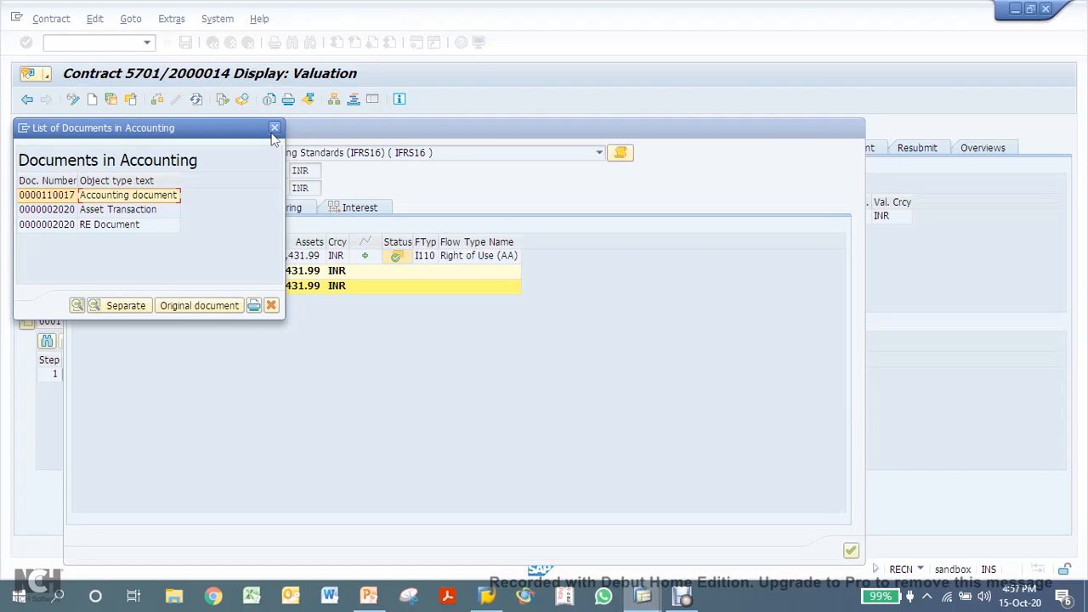
left_click(274, 123)
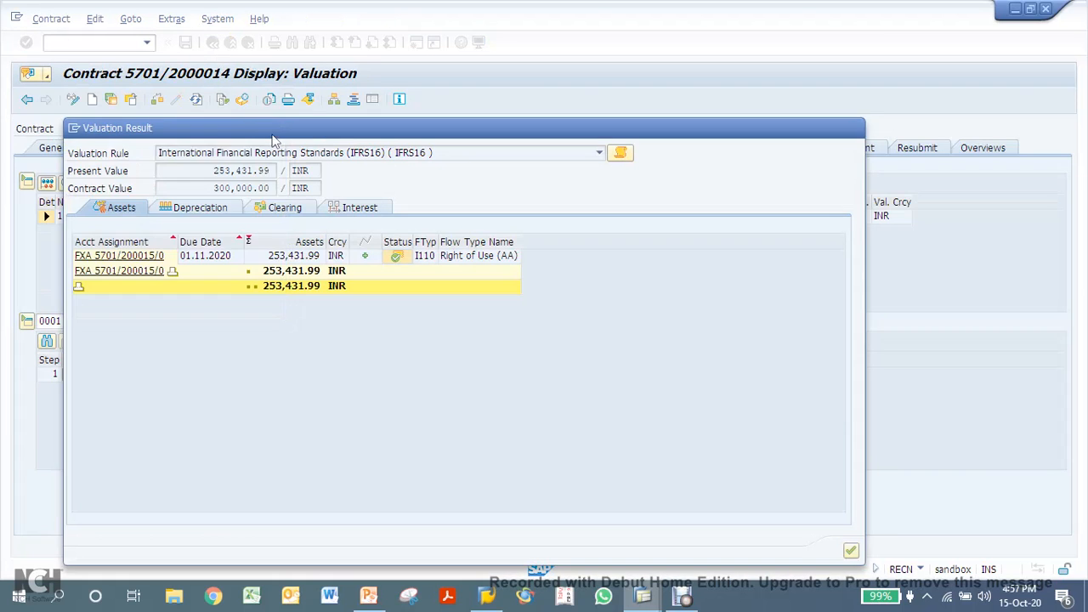
Open the accounting document of the Present Value Transfer entry, examine its ROU Asset Clearing and Lease Liability IFRS lines, and return to the valuation result.
left_click(396, 255)
double_click(146, 184)
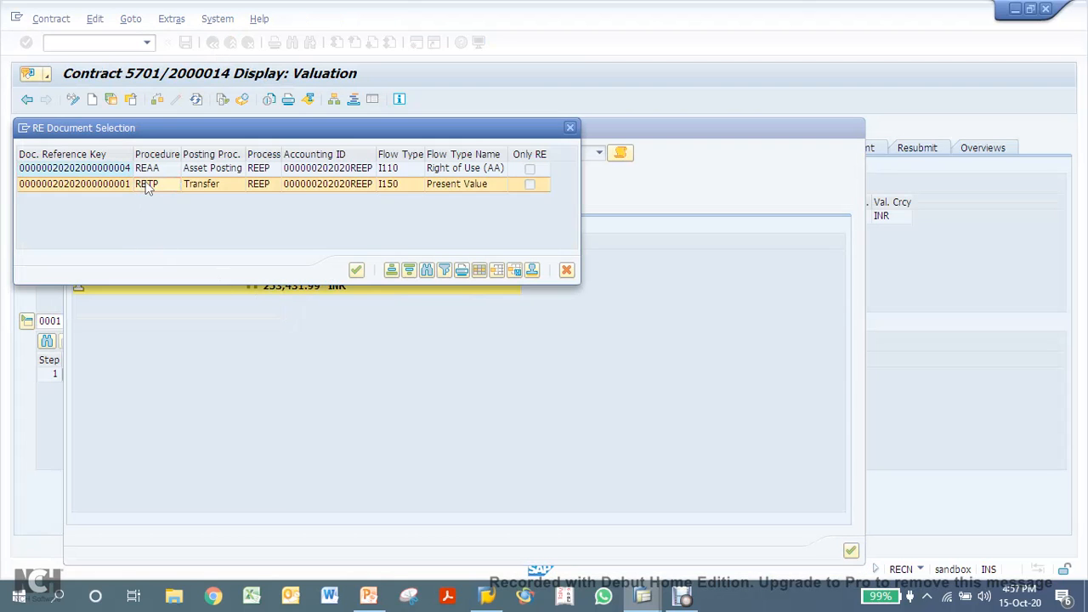
double_click(134, 195)
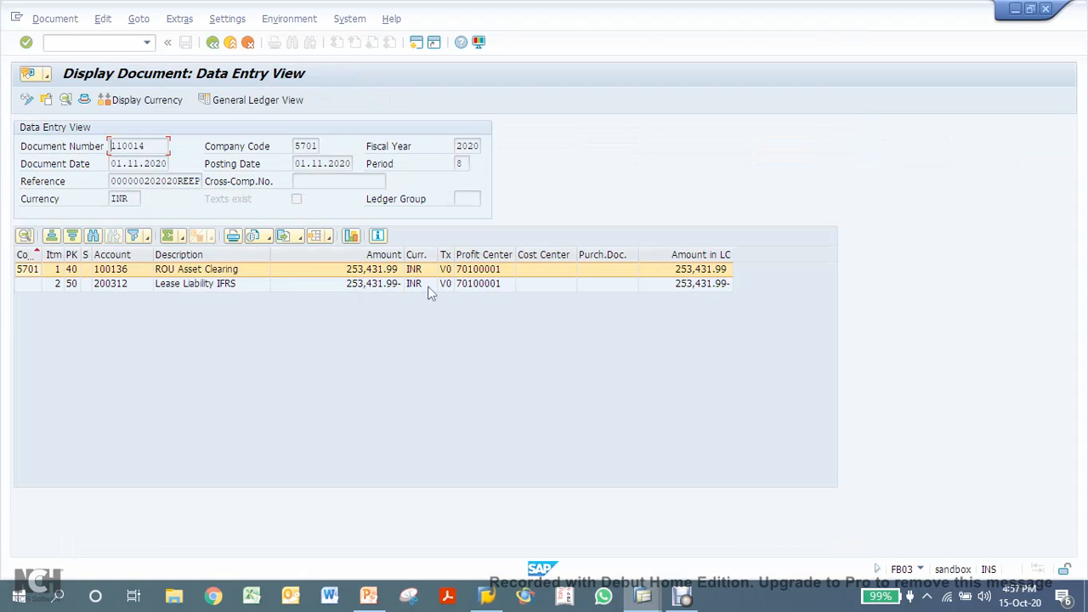
left_click(213, 42)
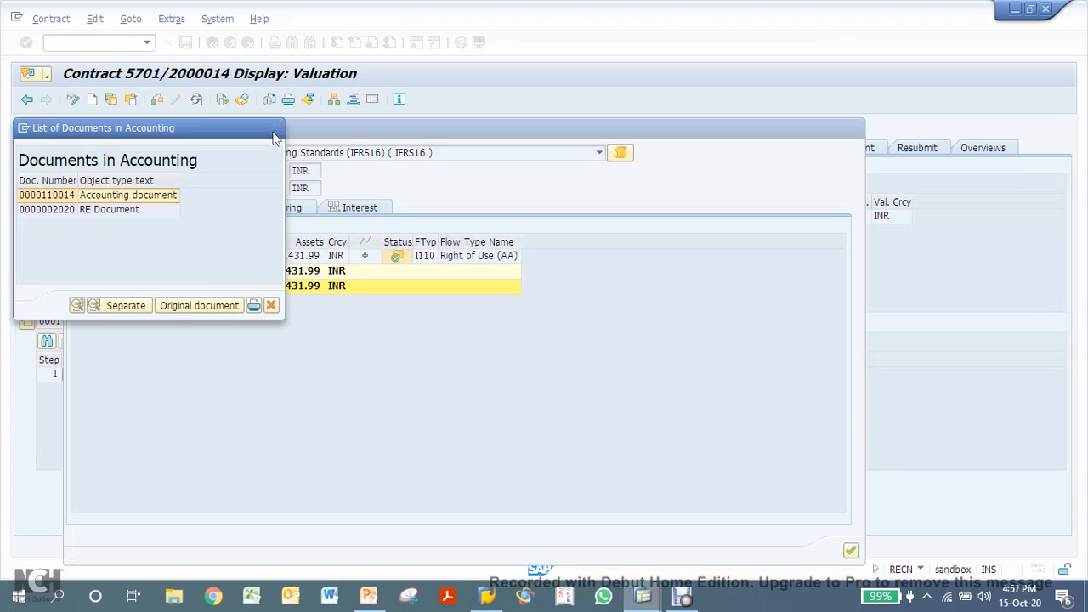
left_click(274, 126)
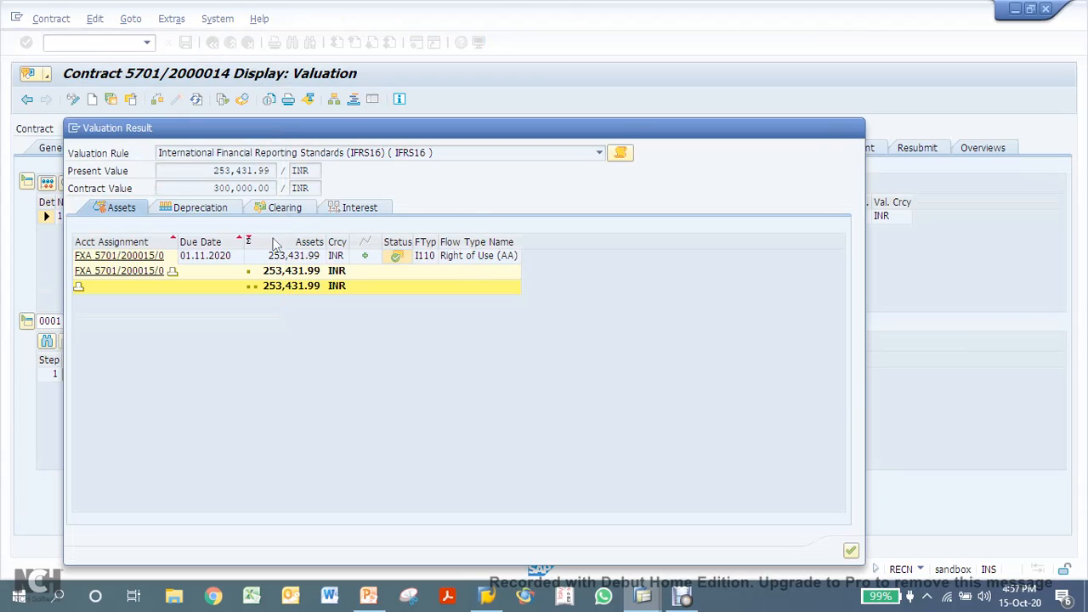
View the depreciation schedule, then examine the accounting document of the 01.11.2020 lease payment clearing and return to the clearing schedule.
left_click(208, 213)
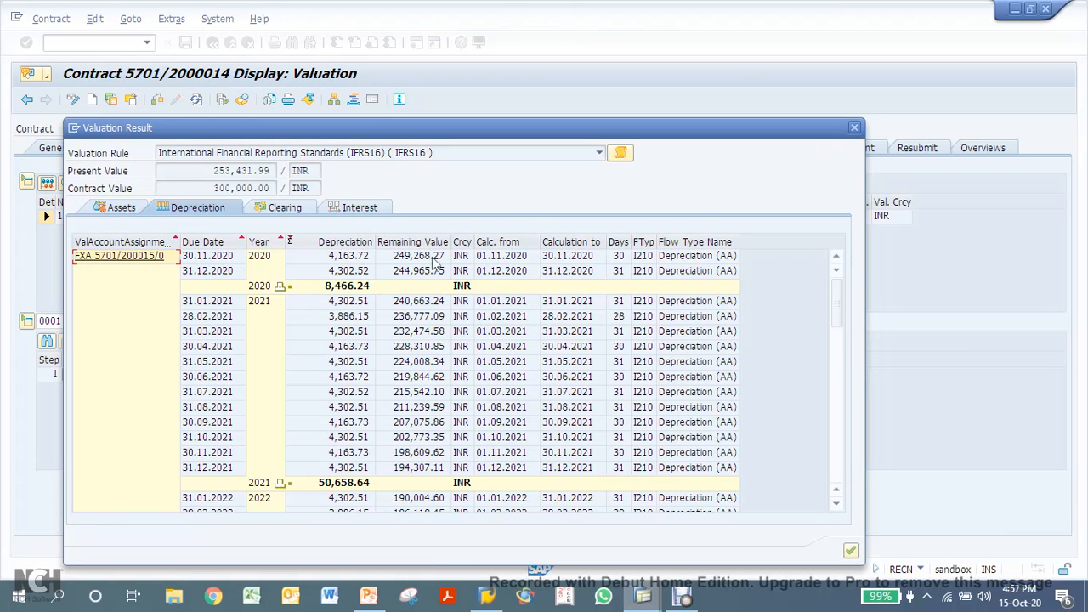
left_click(280, 210)
mouse_move(416, 263)
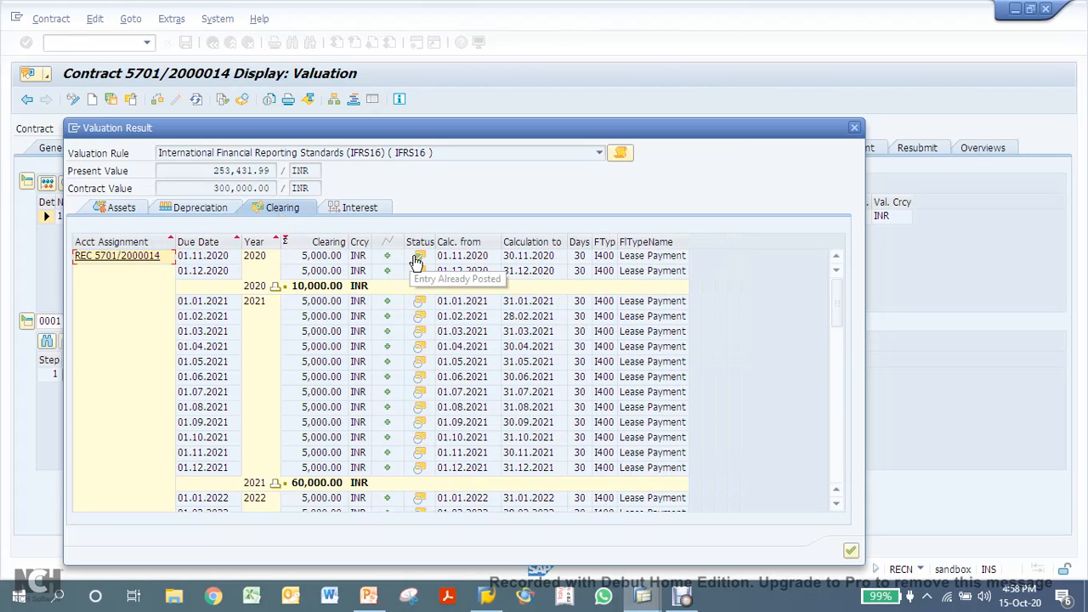
left_click(419, 262)
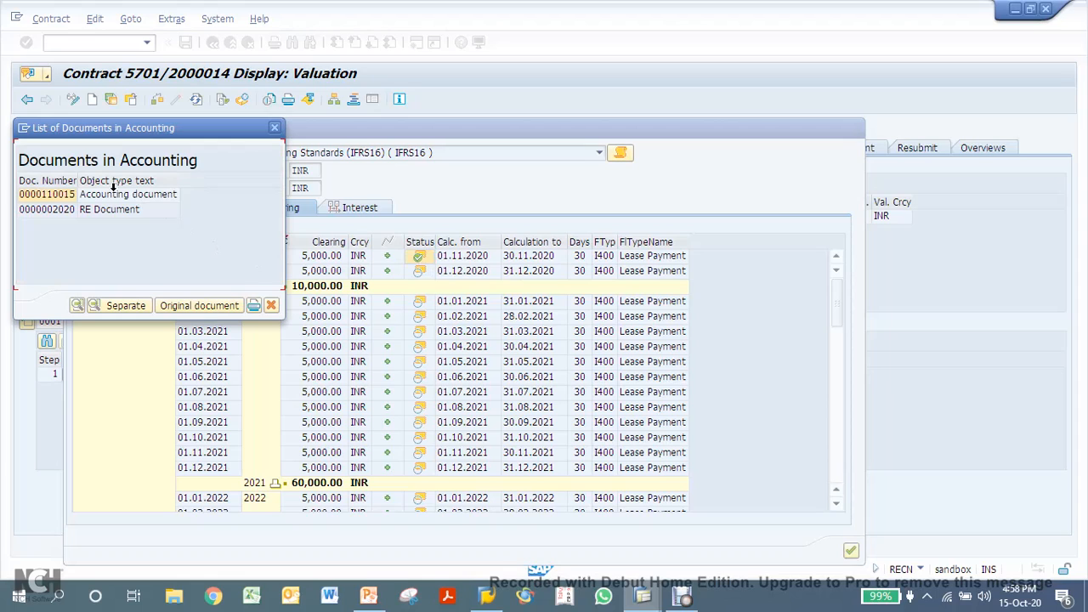
left_click(144, 197)
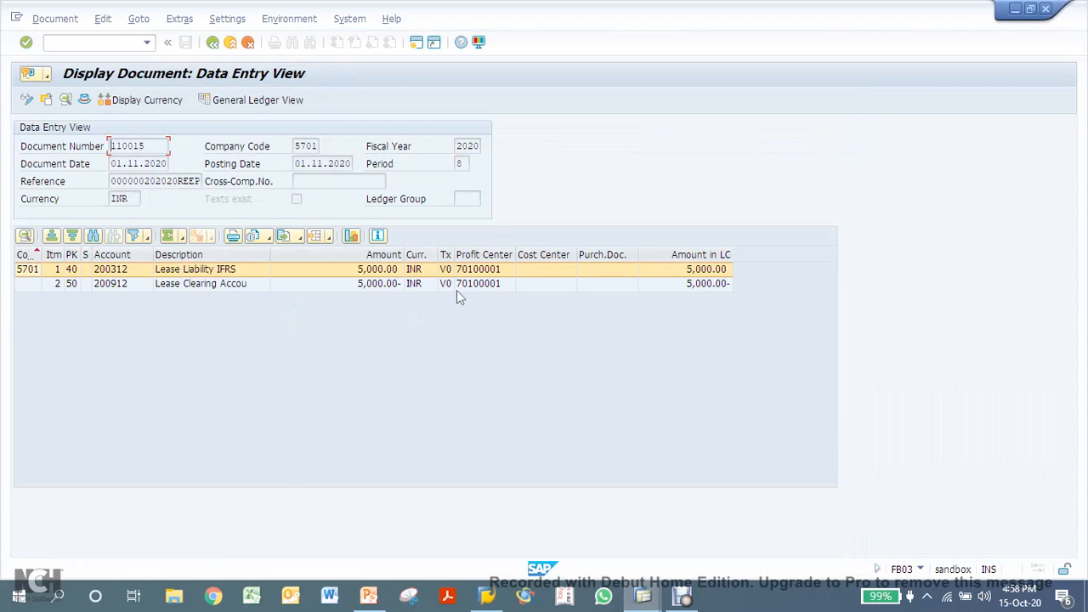
left_click(213, 41)
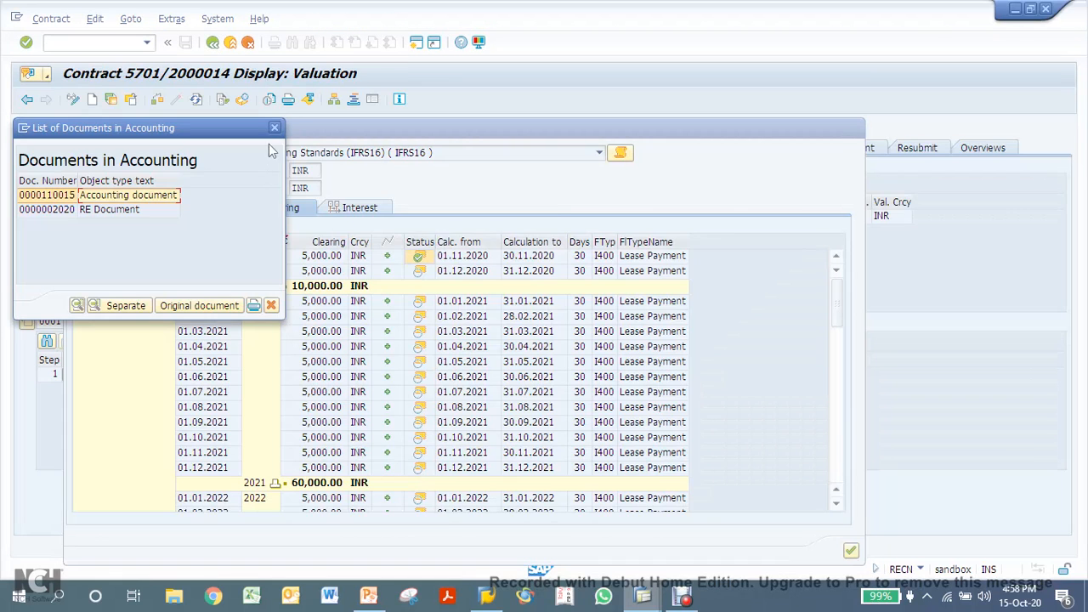
left_click(274, 128)
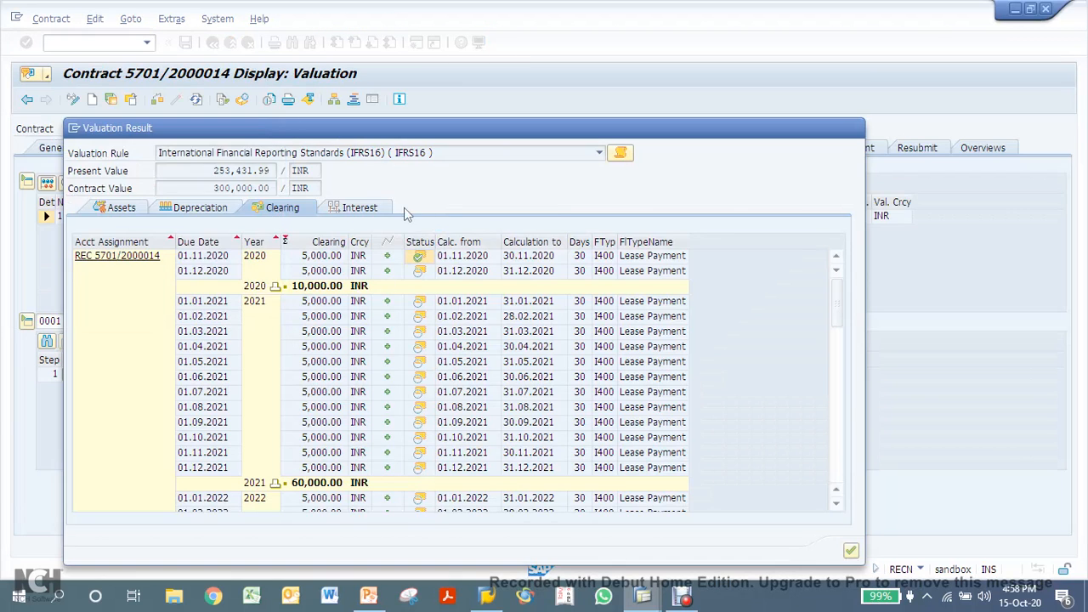
Examine the accounting document of the 30.11.2020 interest expense in the interest schedule, and close the valuation result.
left_click(359, 211)
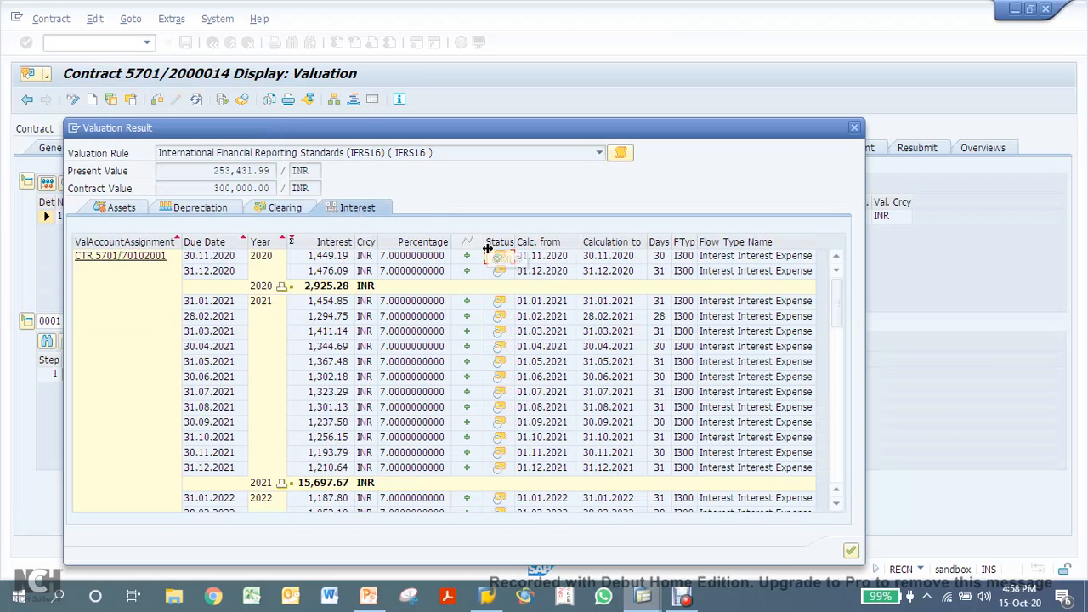
left_click(499, 258)
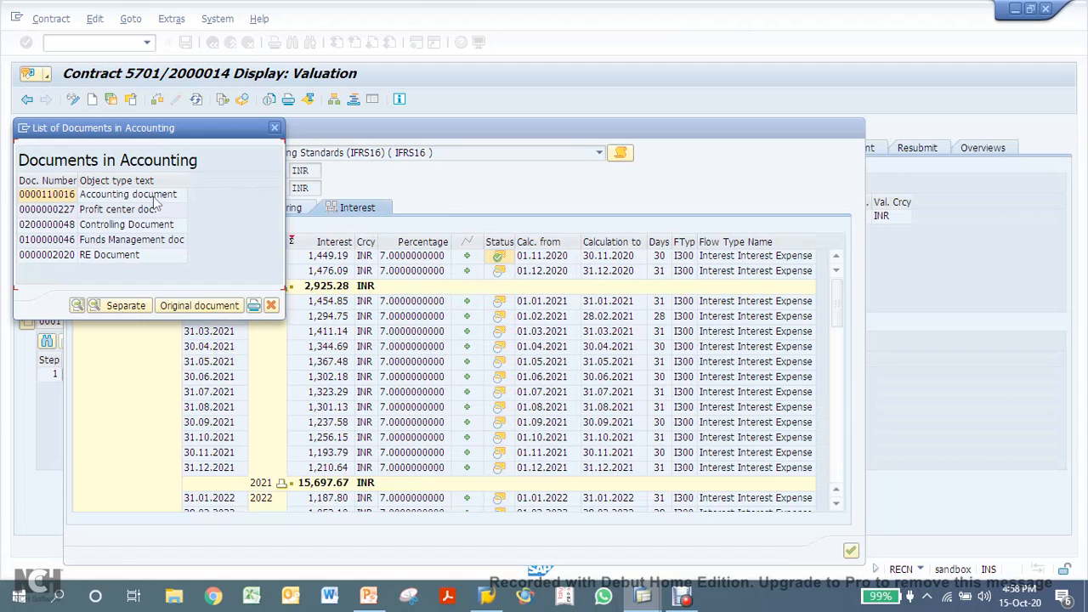
double_click(144, 195)
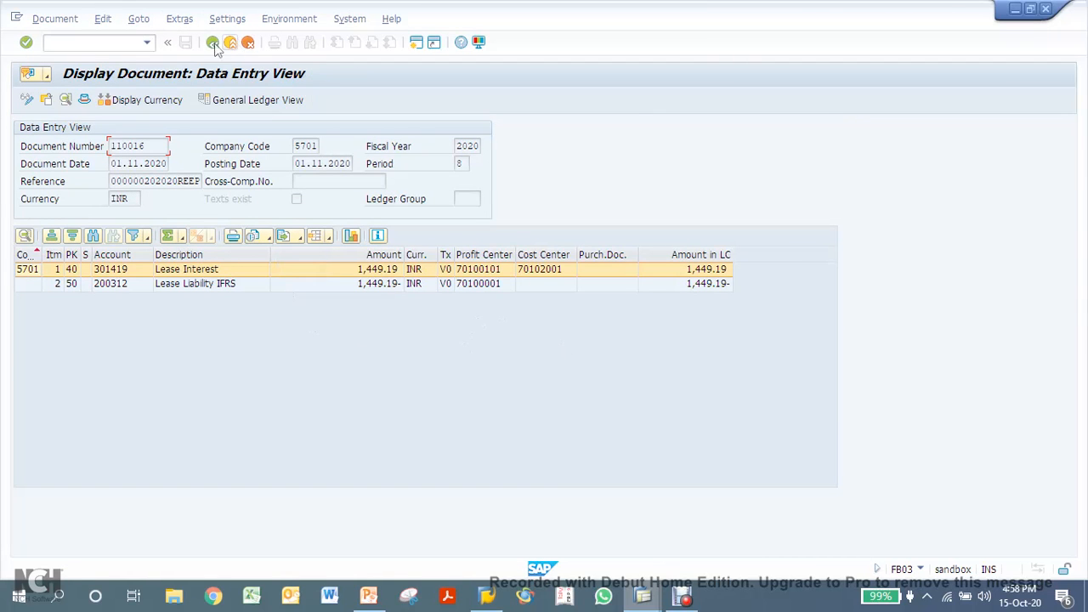
left_click(212, 43)
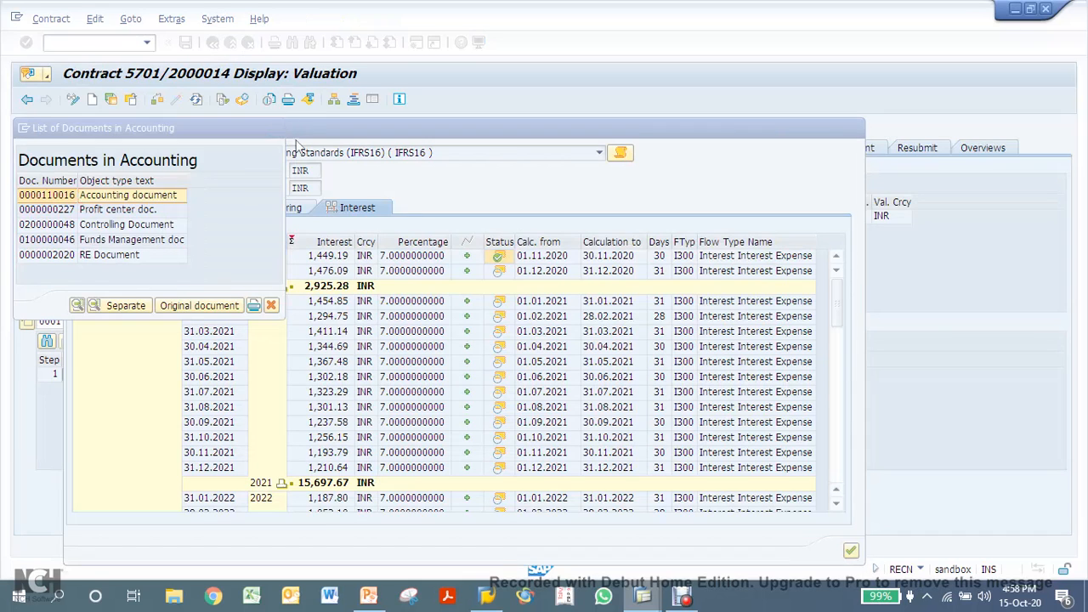
key("Escape")
key("Escape")
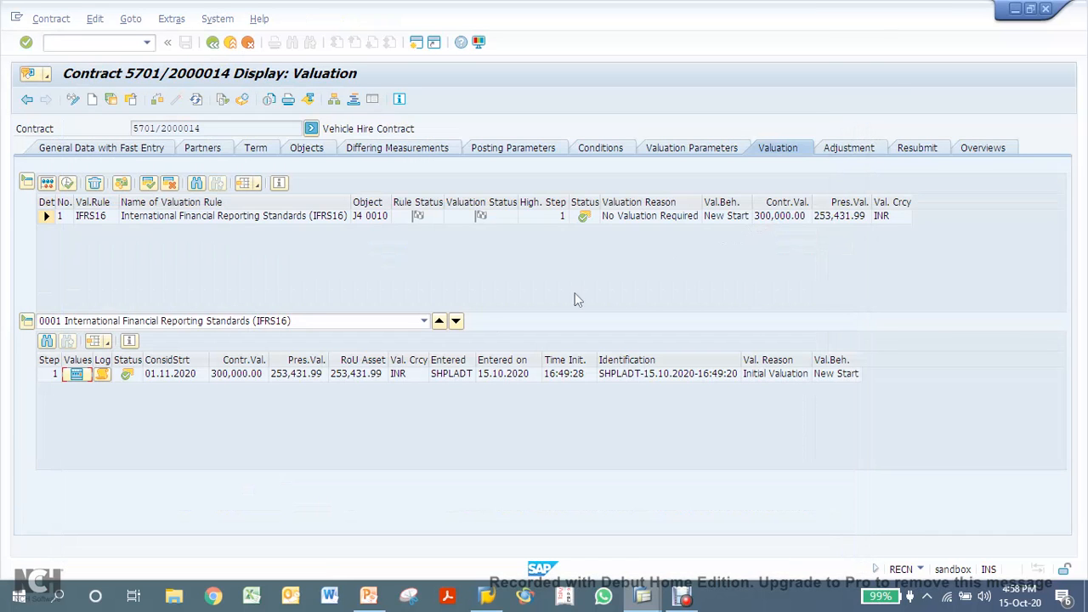
Review the contract's valuation parameters for the vehicle and the credit basic rent condition underlying the IFRS16 valuation.
left_click(718, 150)
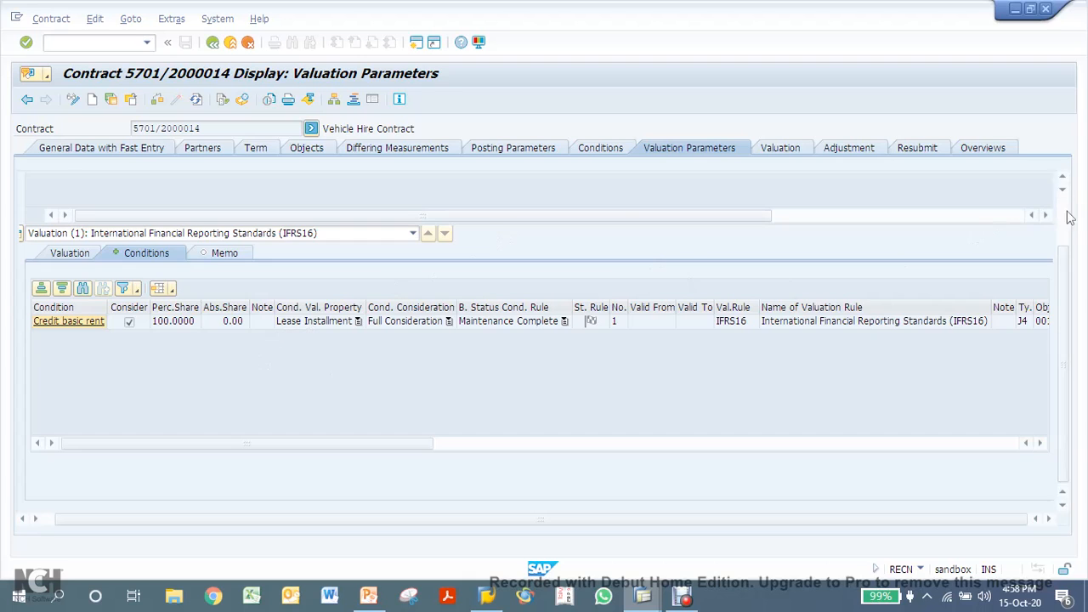
scroll(1069, 218, "up", 3)
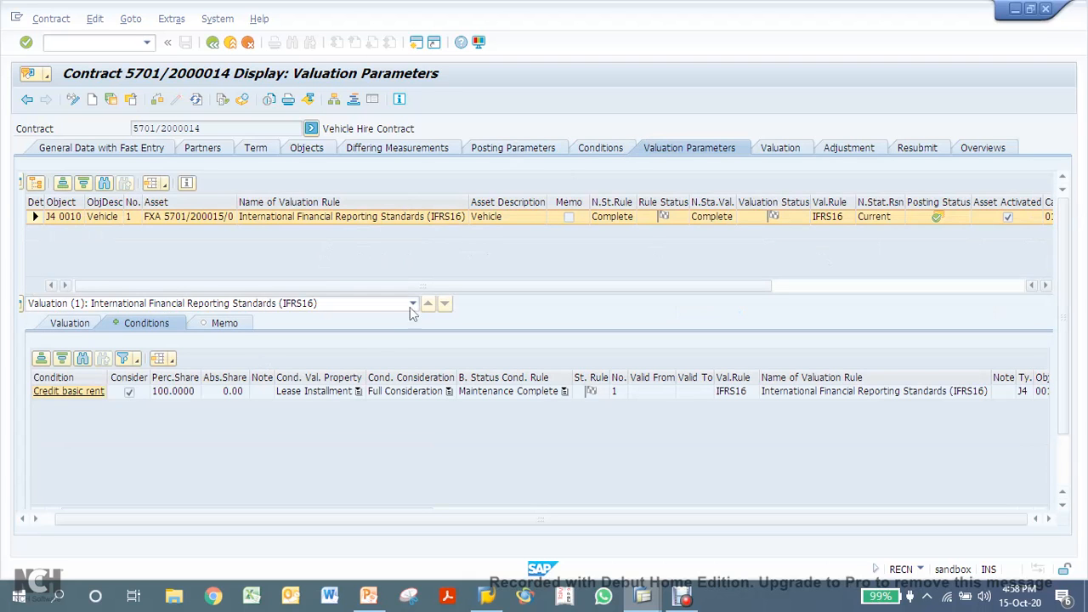
left_click(47, 521)
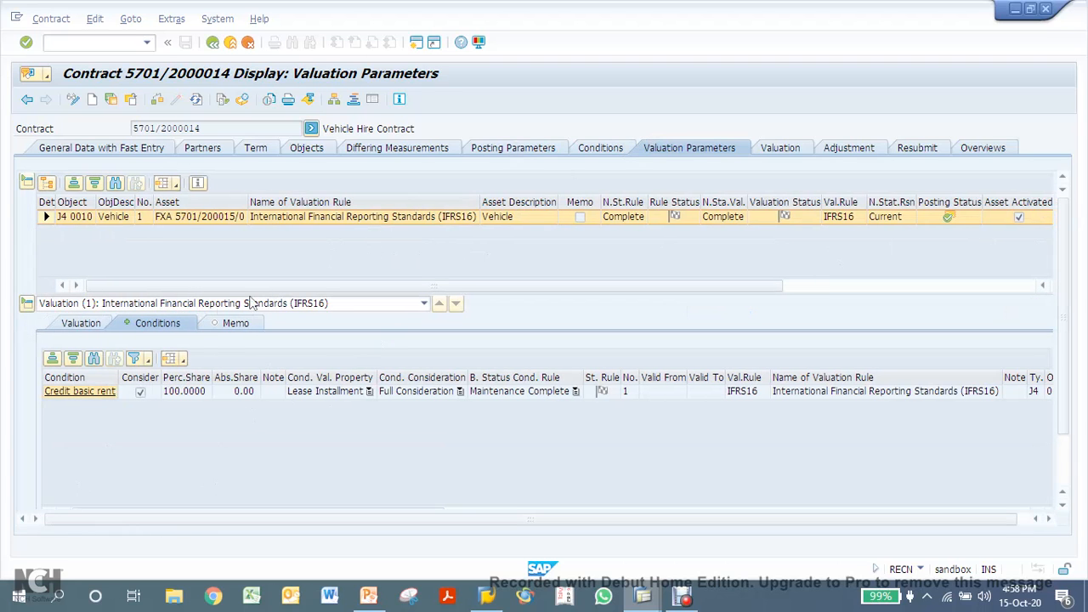
left_click(585, 149)
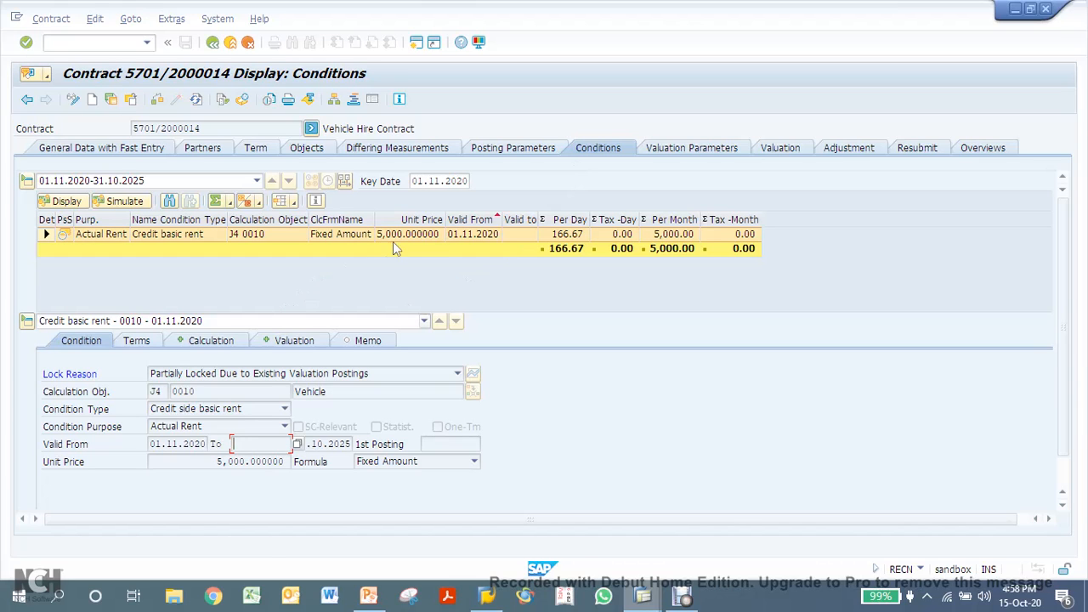
left_click(674, 148)
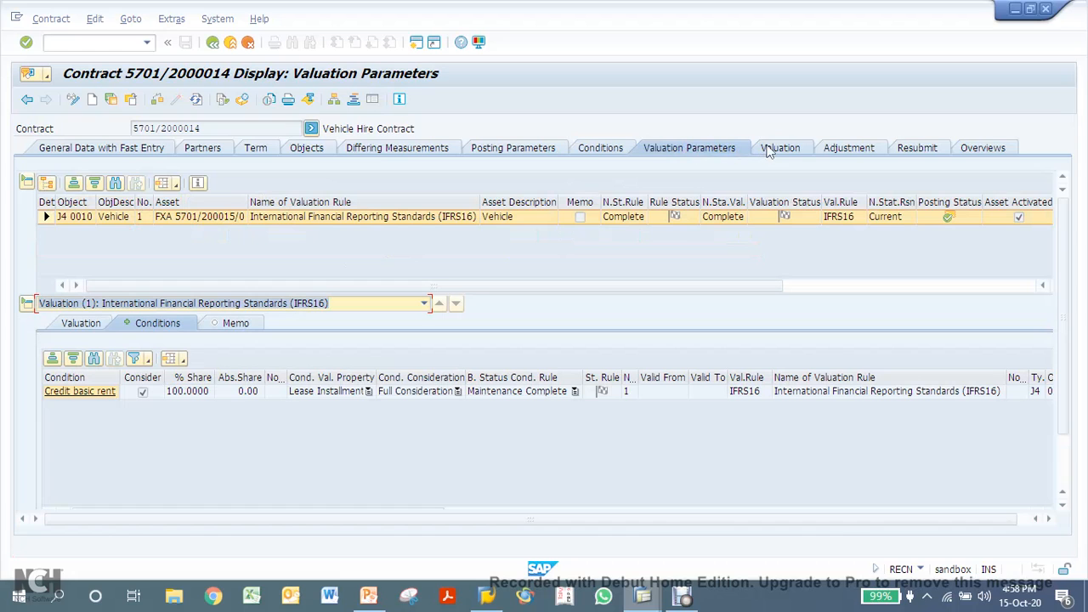
left_click(91, 325)
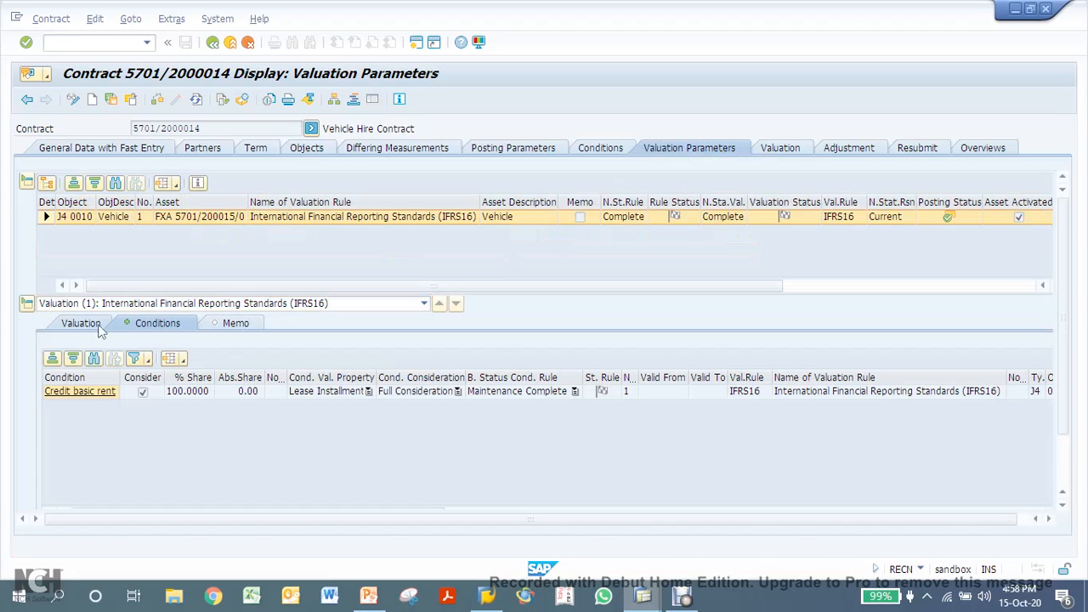
Return to the contract's valuation overview, display the simulated valuation cash flow, and examine the rent payments through to the total.
left_click(777, 148)
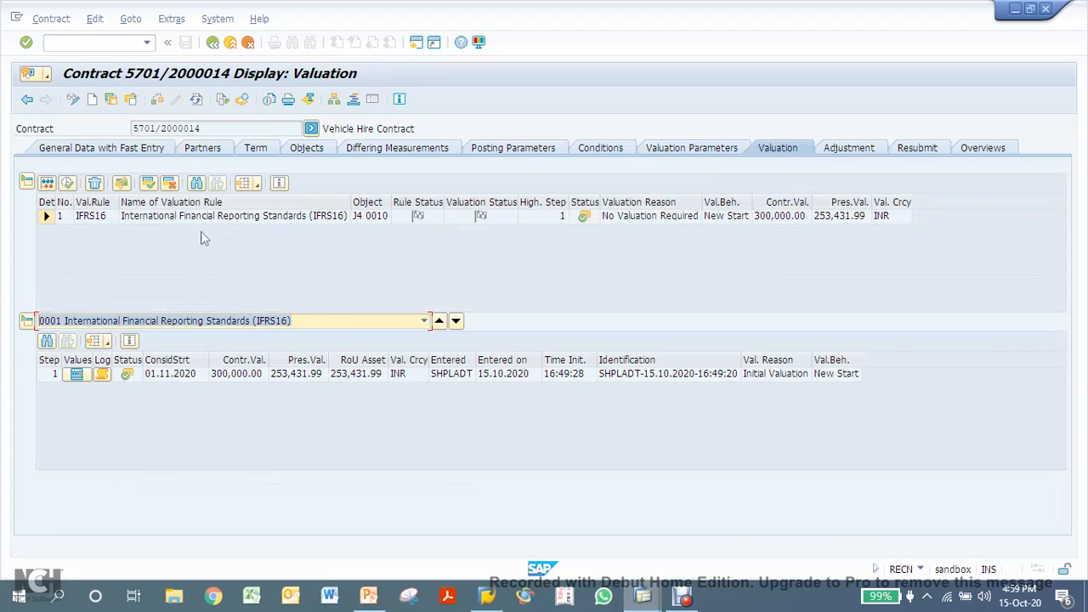
left_click(122, 185)
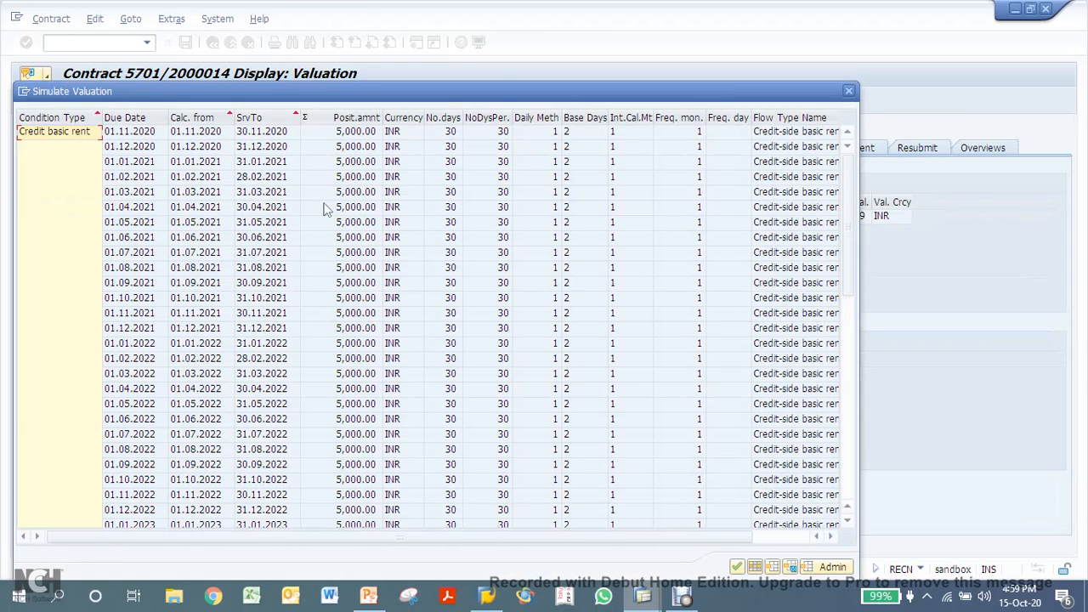
left_click(335, 136)
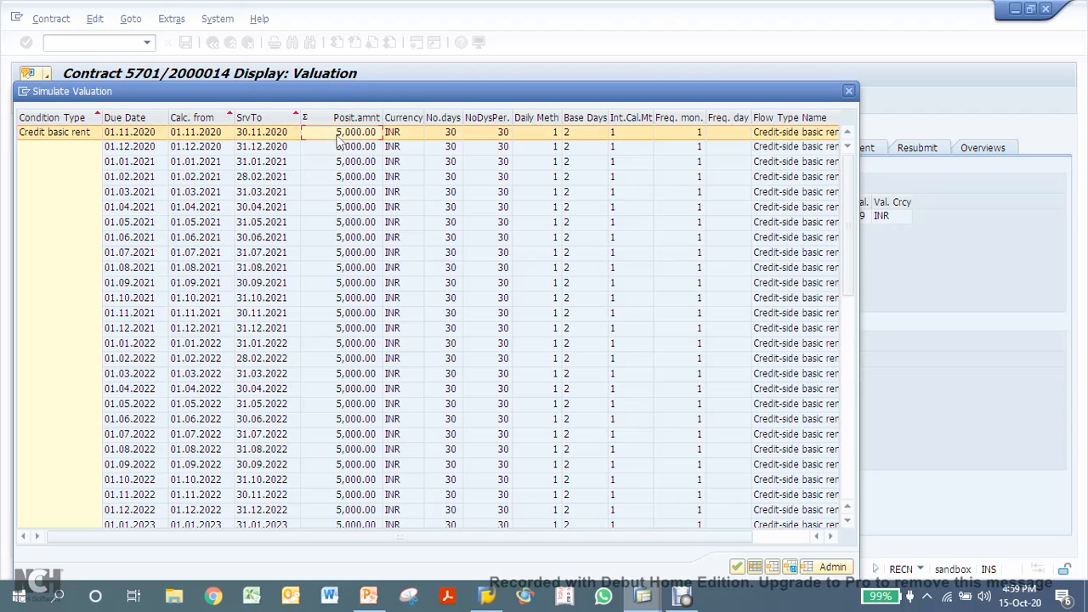
scroll(355, 264, "down", 5)
scroll(355, 270, "down", 7)
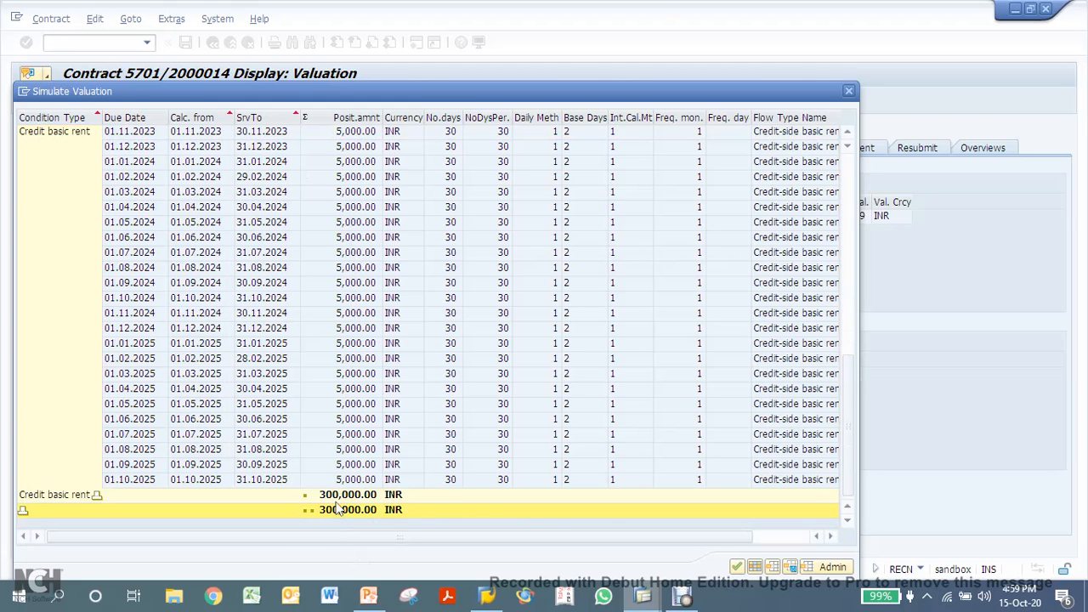
Finish viewing the simulated valuation, close it, and display the contract's partner-related cash flow overview.
left_click(787, 536)
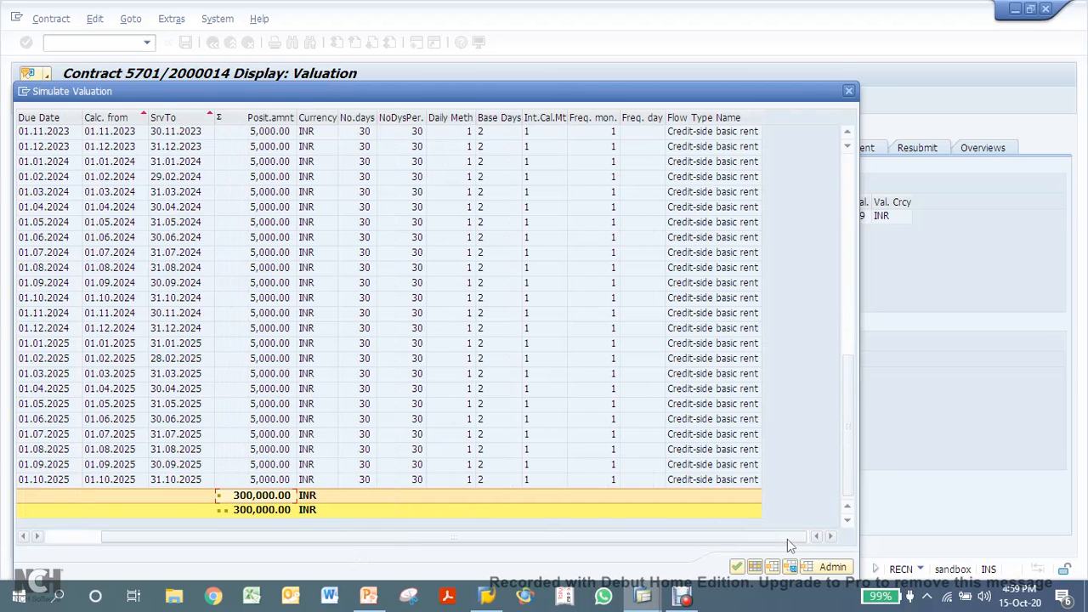
left_click(854, 98)
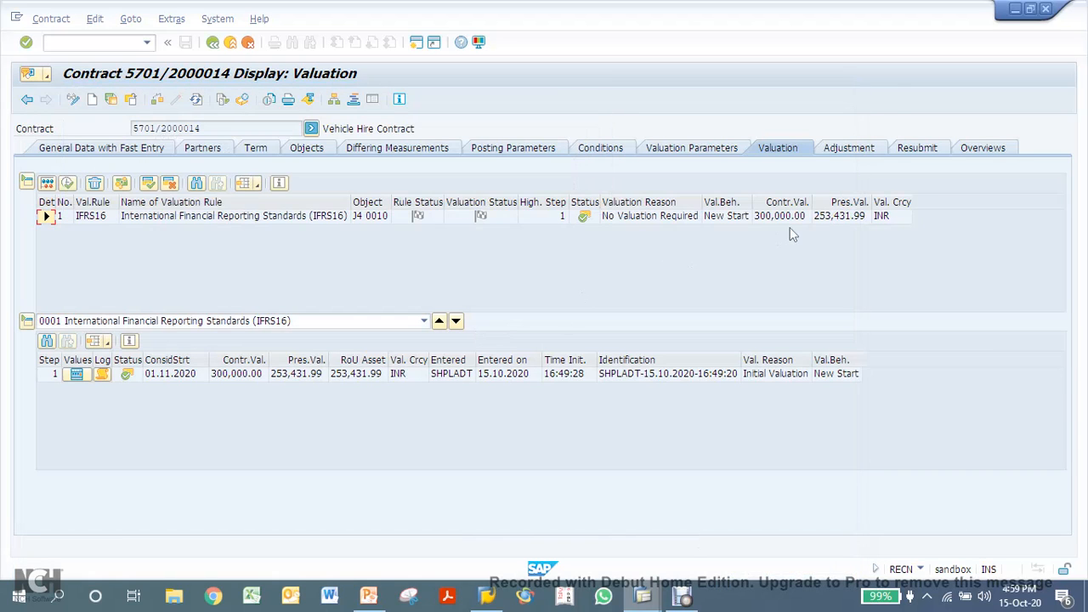
left_click(1001, 150)
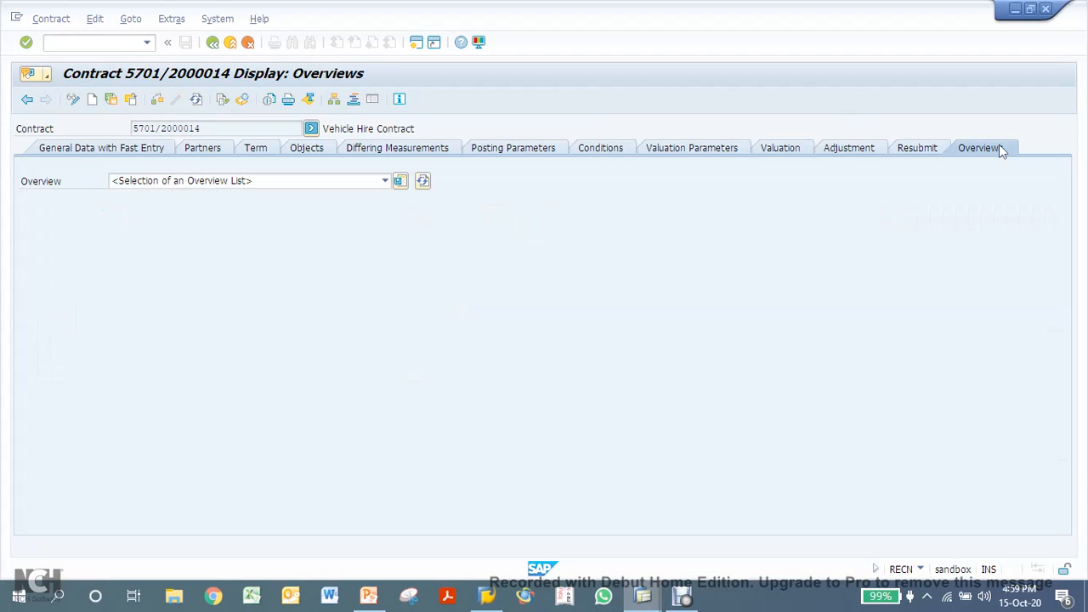
left_click(382, 182)
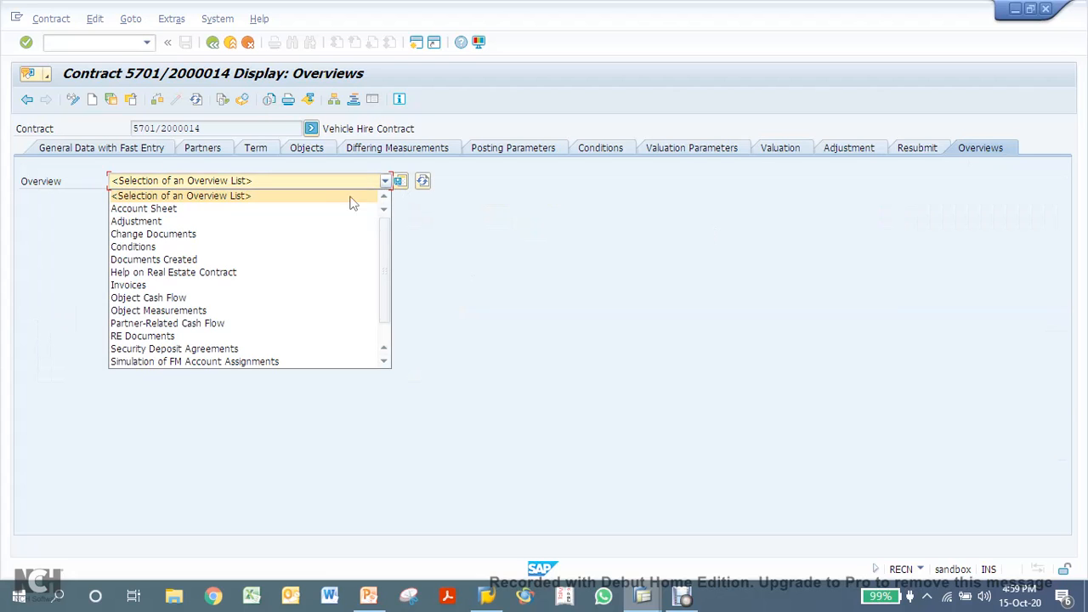
left_click(282, 322)
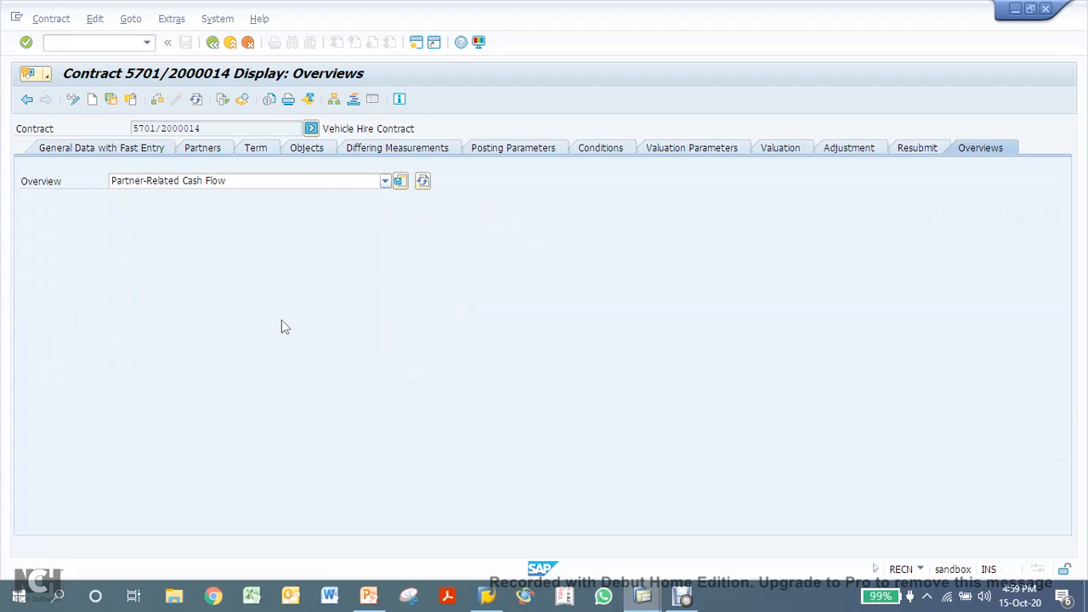
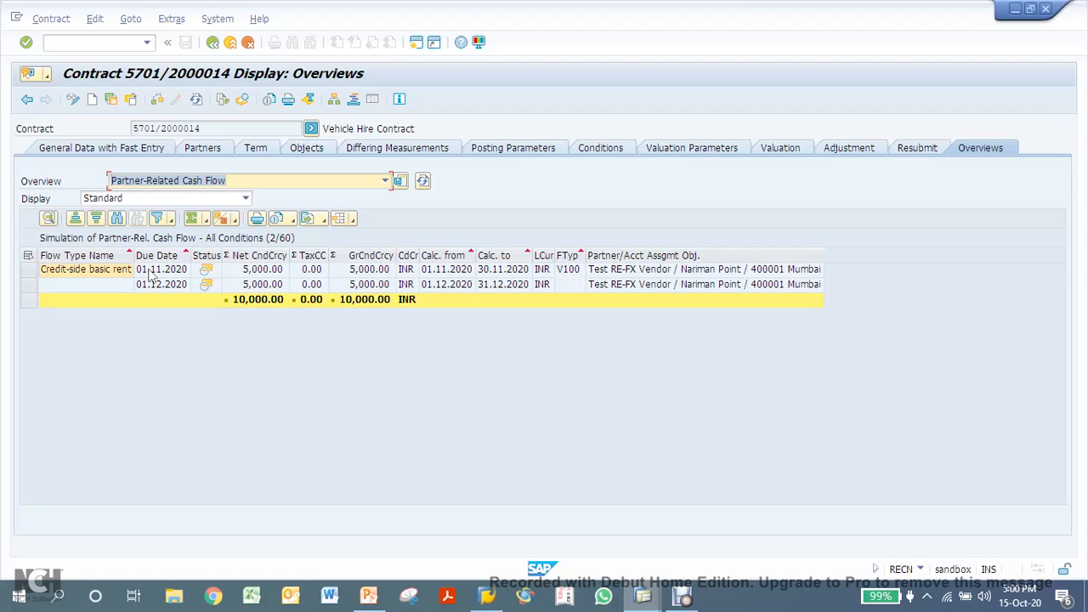
Set the partner-related cash flow display to All and examine the rent items through to the total.
left_click(189, 199)
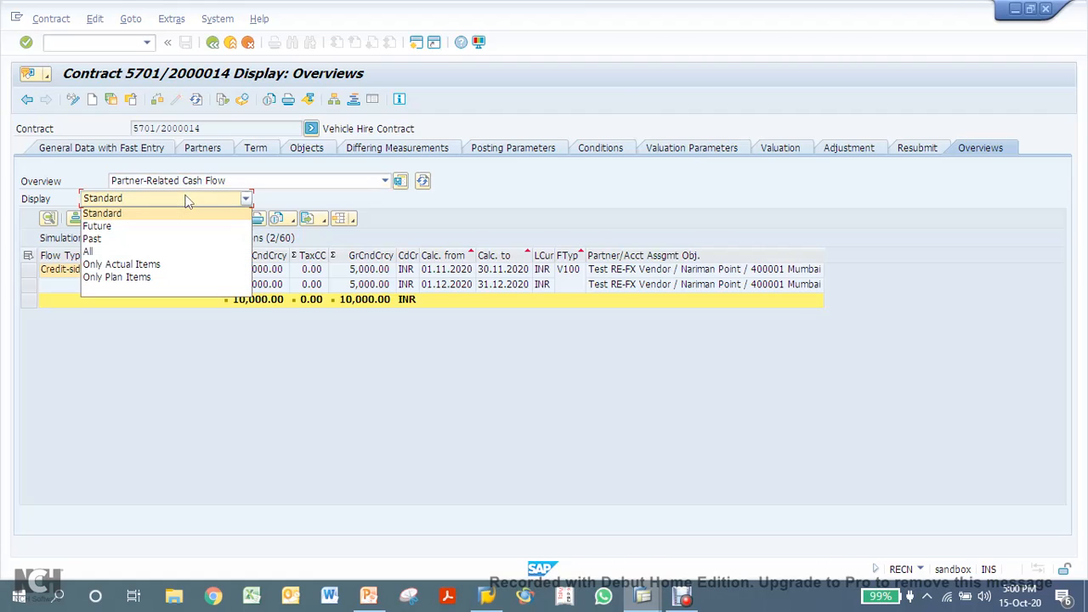
left_click(167, 253)
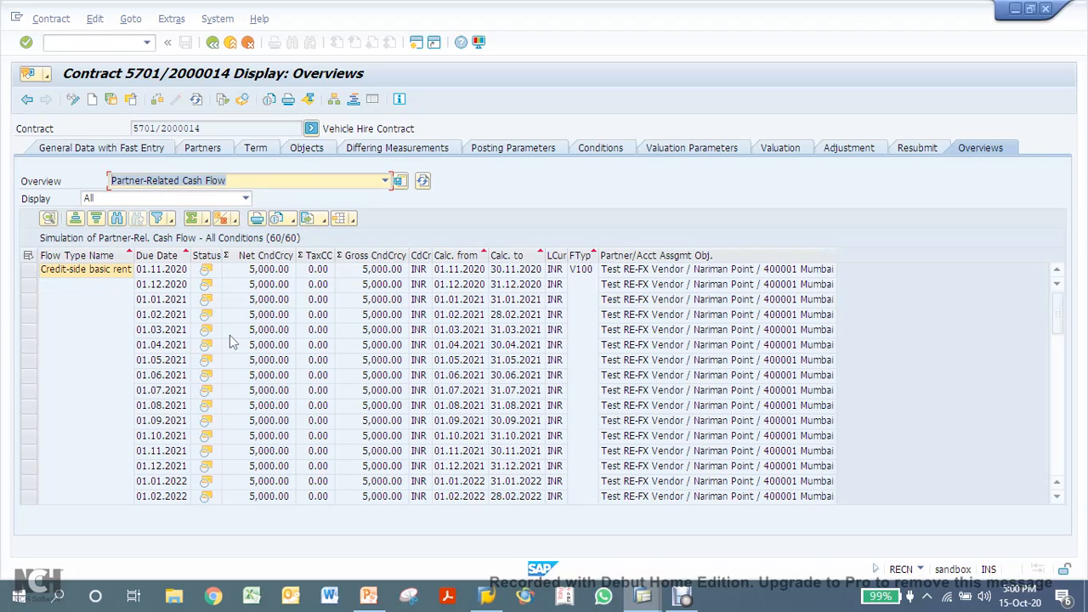
left_click(260, 304)
scroll(289, 361, "down", 15)
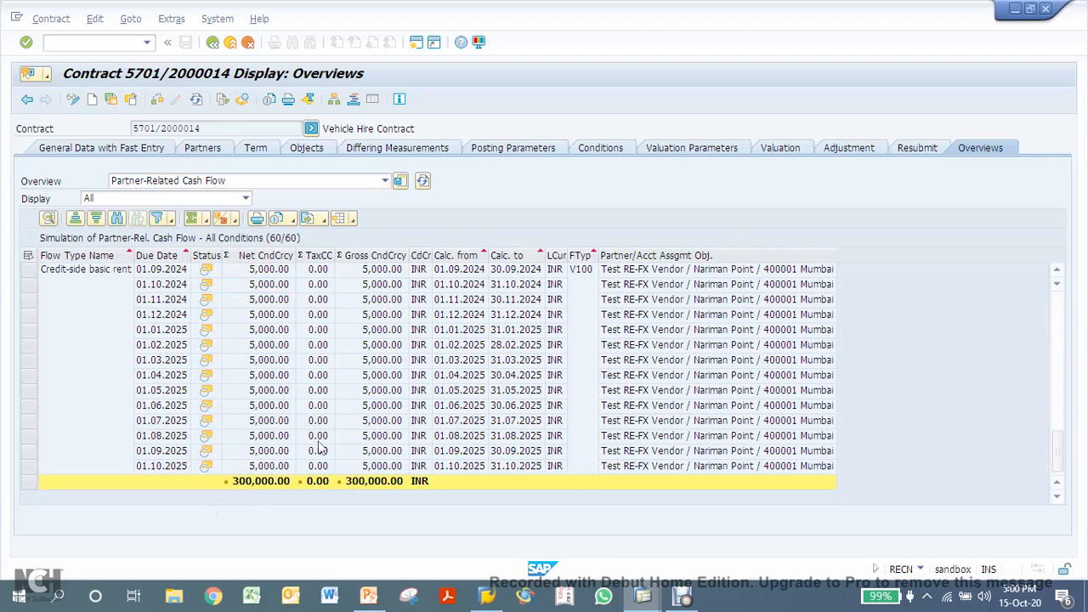
left_click(648, 314)
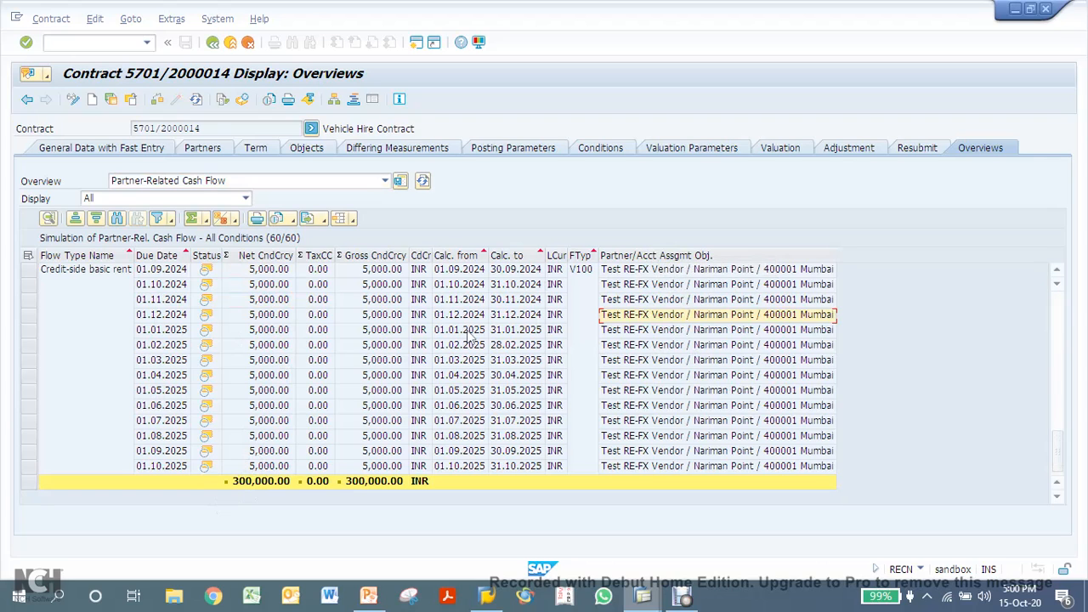
Display the Valuation Cash Flow overview and examine the first period's asset and liability values, interest rate, settlement object and account assignment.
left_click(202, 184)
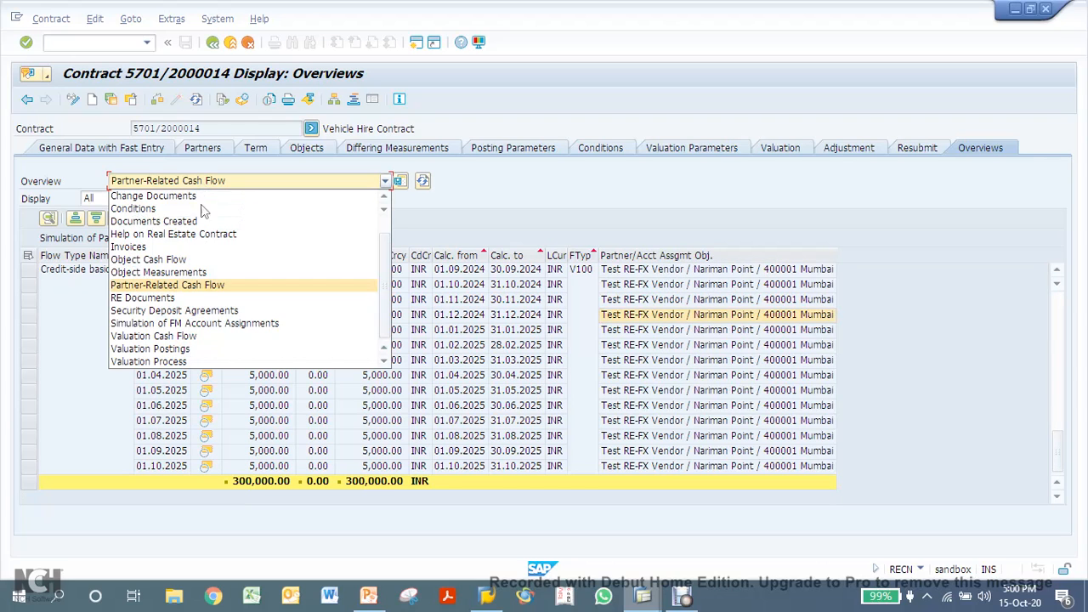
left_click(197, 337)
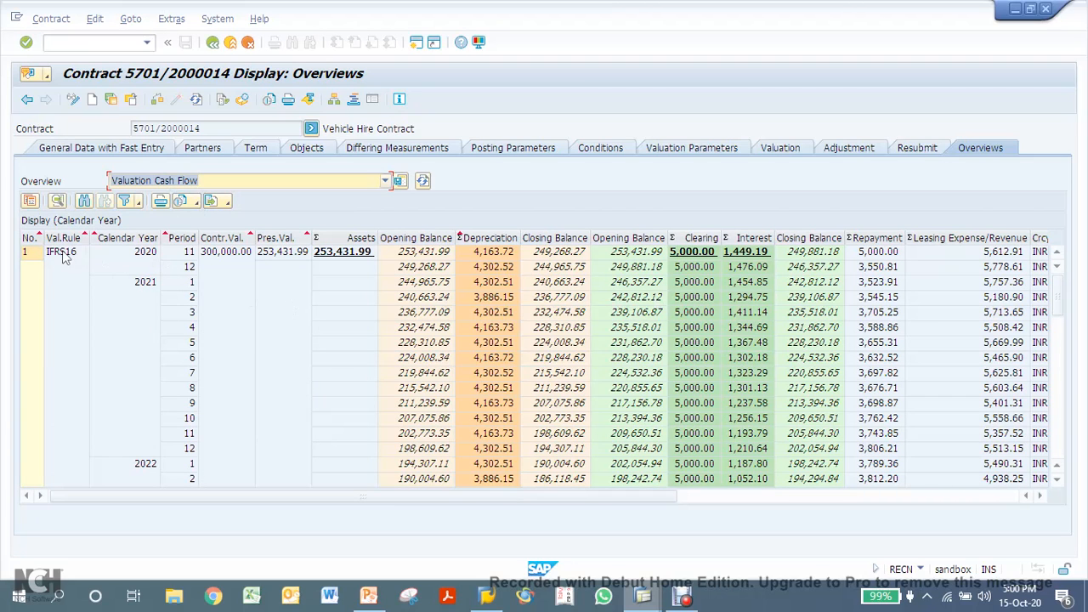
left_click(62, 255)
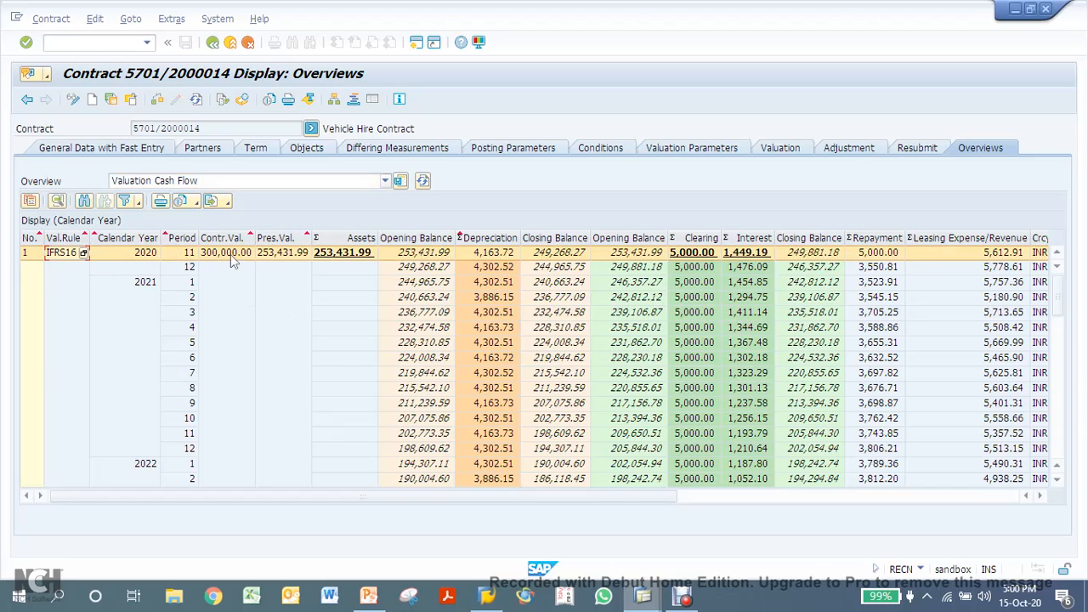
left_click(274, 255)
left_click(638, 255)
left_click(823, 255)
left_click(550, 254)
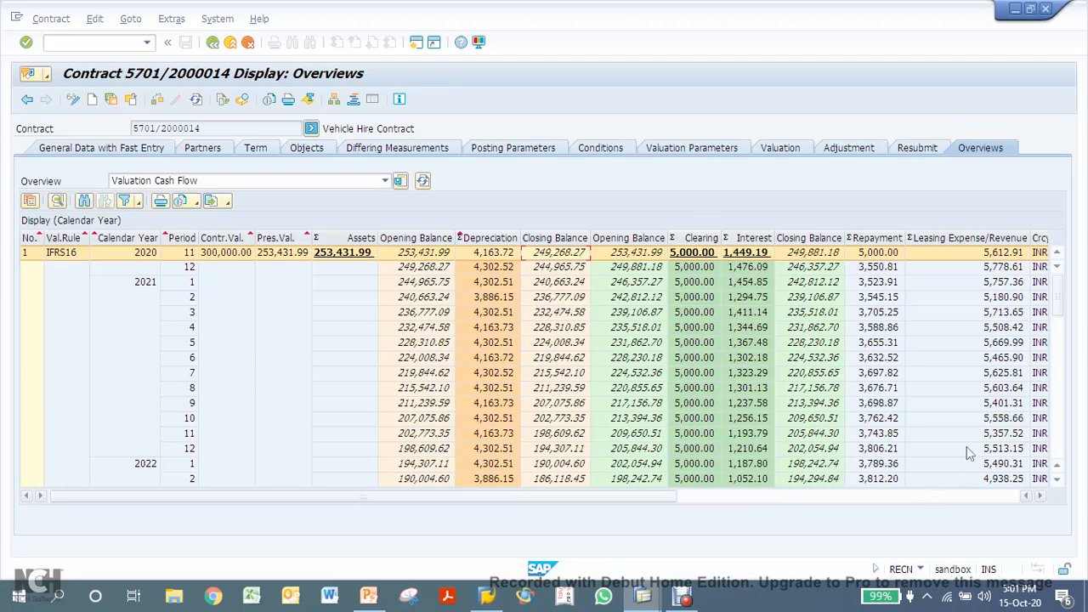
left_click(1039, 496)
left_click(1039, 496)
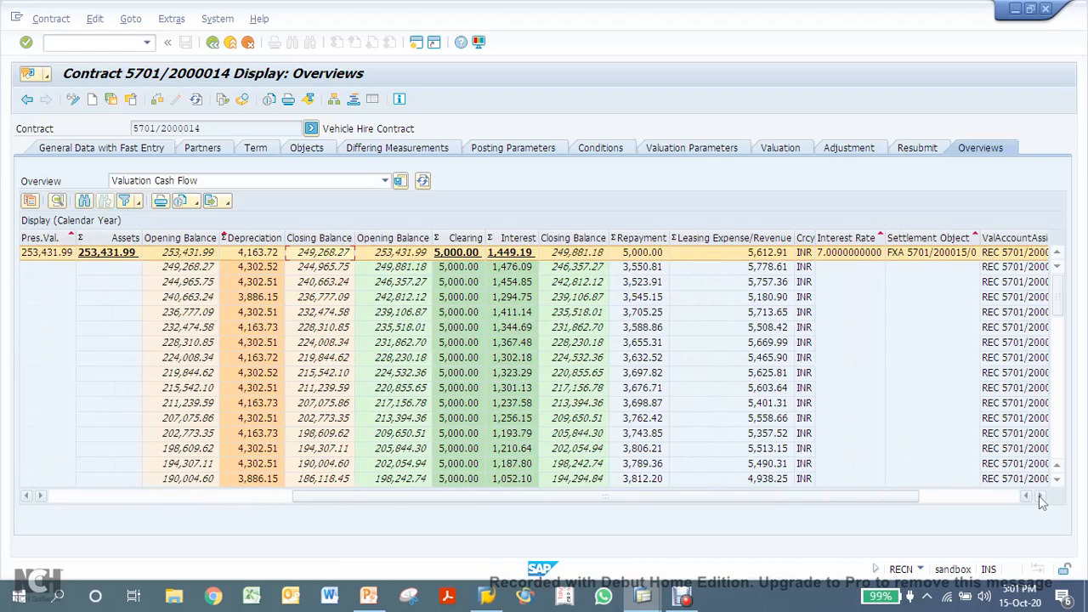
left_click(1038, 496)
left_click(1038, 496)
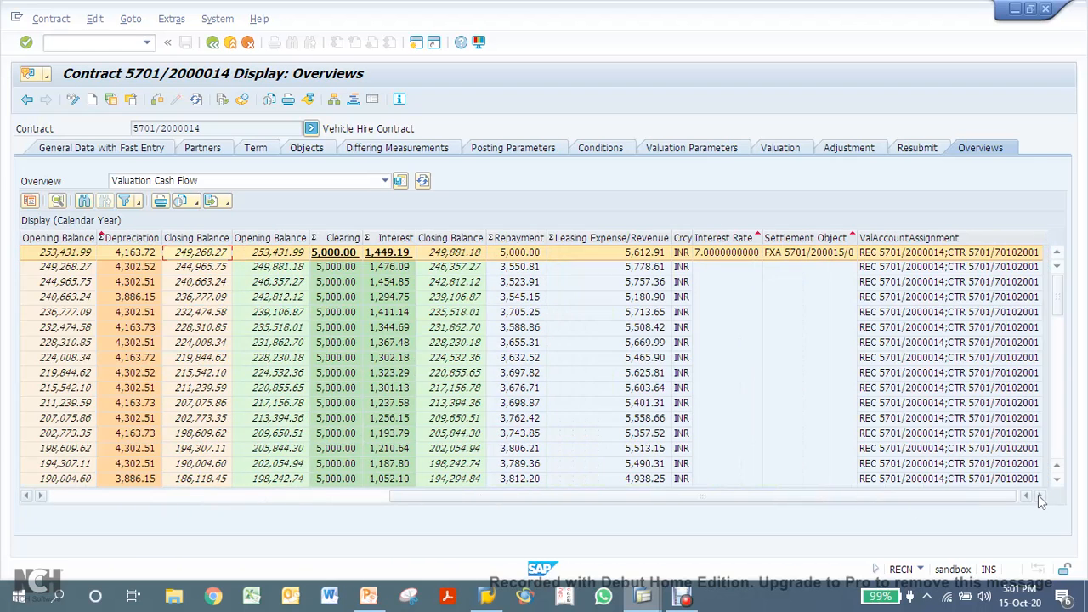
List the contract's valuation postings, and switch to the PowerPoint slide of important SAP RE-FX transaction codes.
left_click(384, 181)
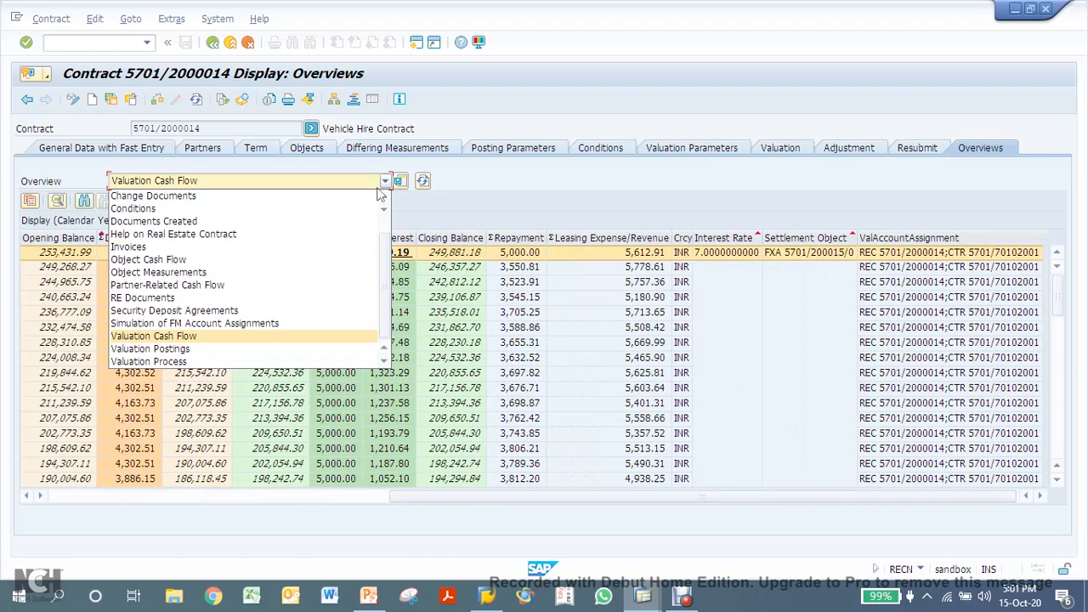
left_click(314, 349)
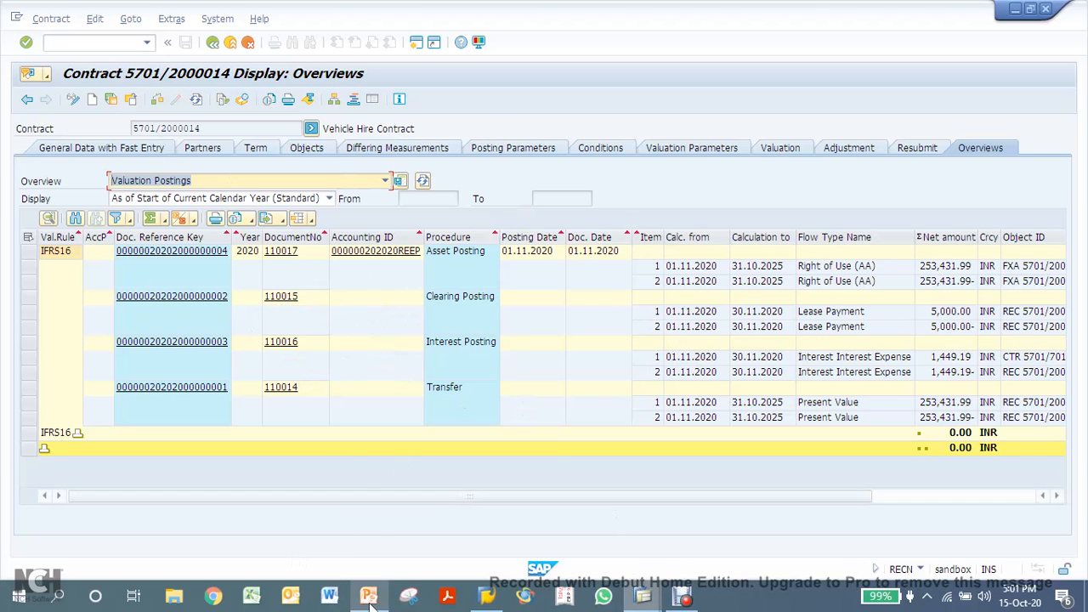
left_click(368, 531)
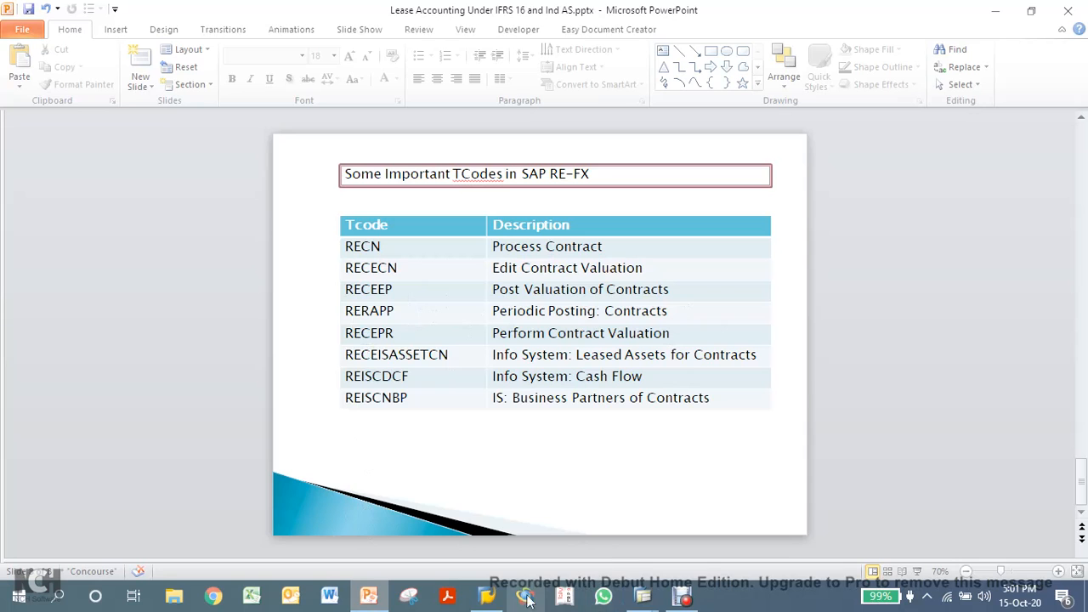
Switch to the SAP Easy Access session, start RERAPP and simulate the November 2020 periodic posting for the vehicle hire contract.
mouse_move(644, 595)
left_click(707, 541)
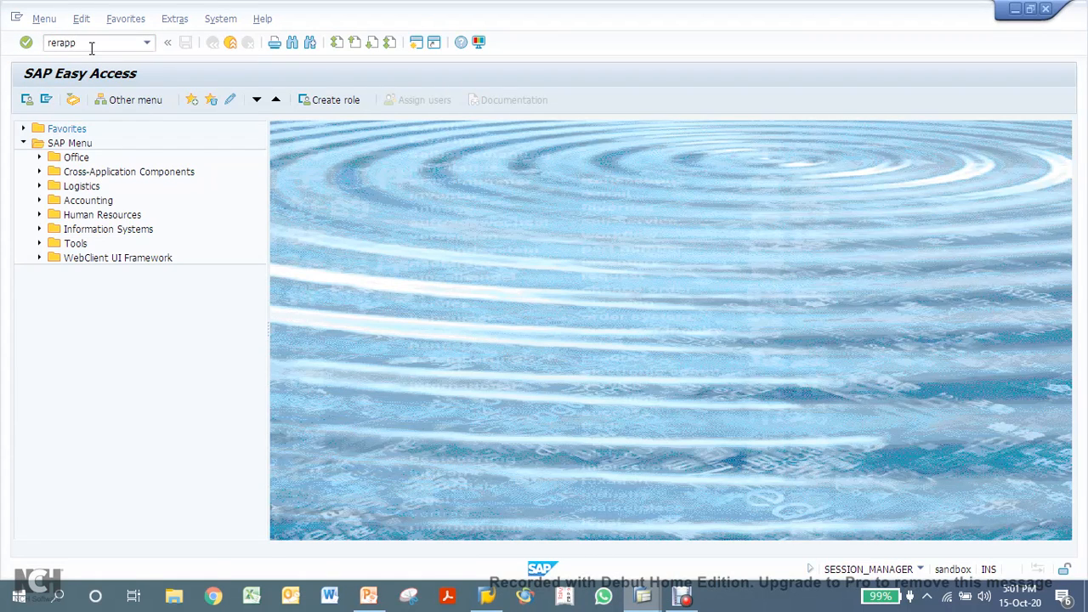
key("Return")
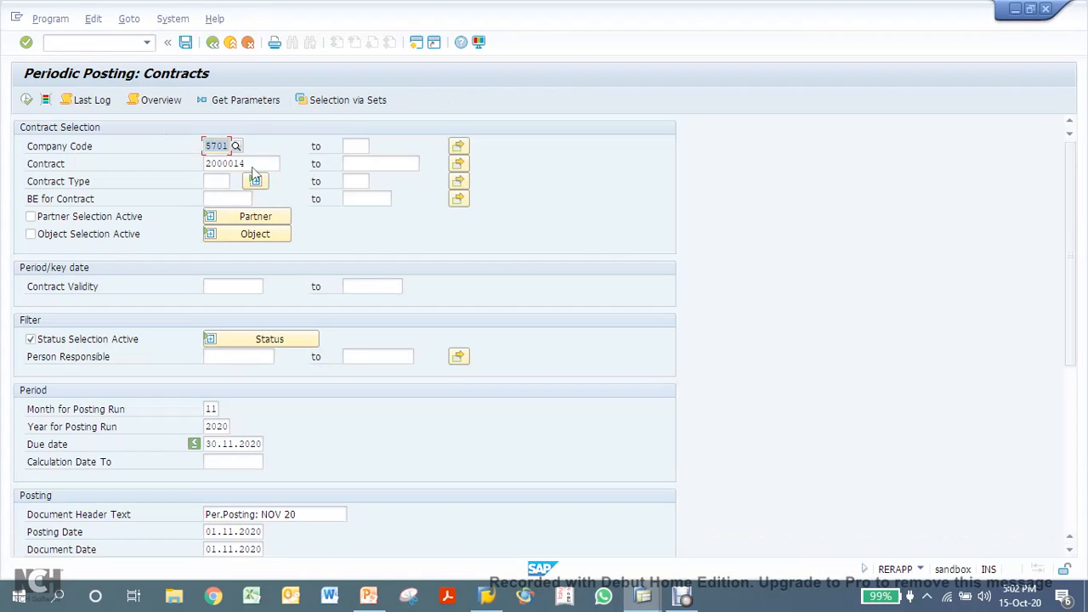
left_click(255, 161)
scroll(454, 383, "down", 1)
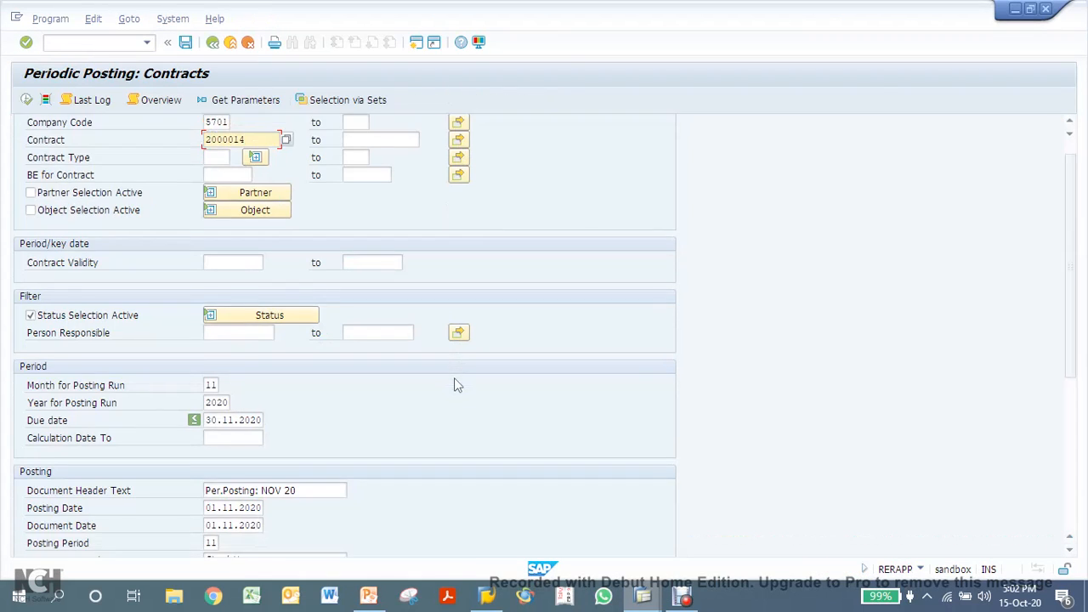
scroll(454, 385, "down", 3)
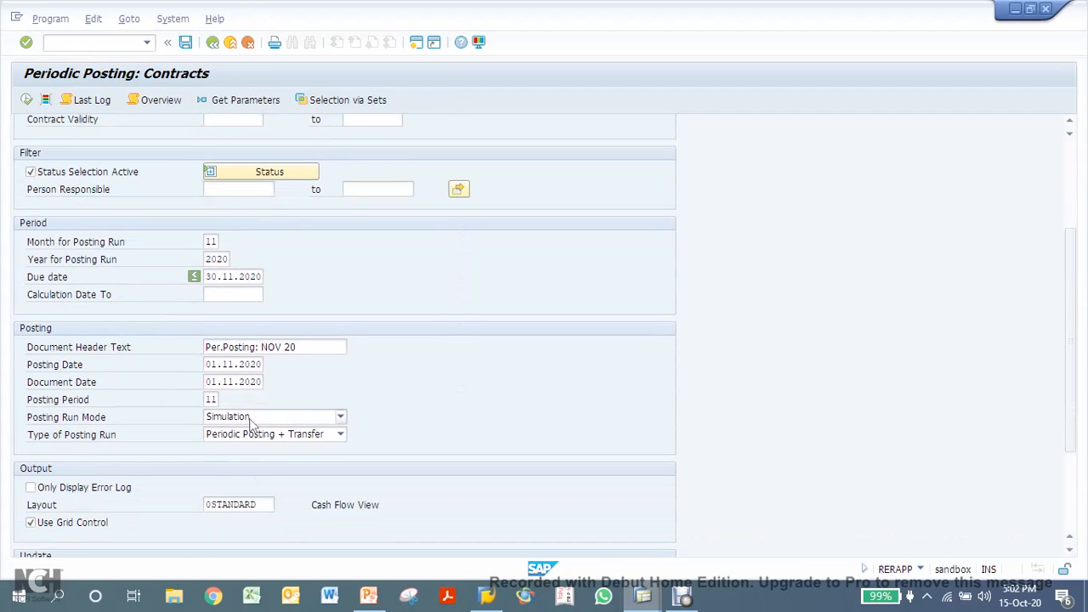
left_click(27, 101)
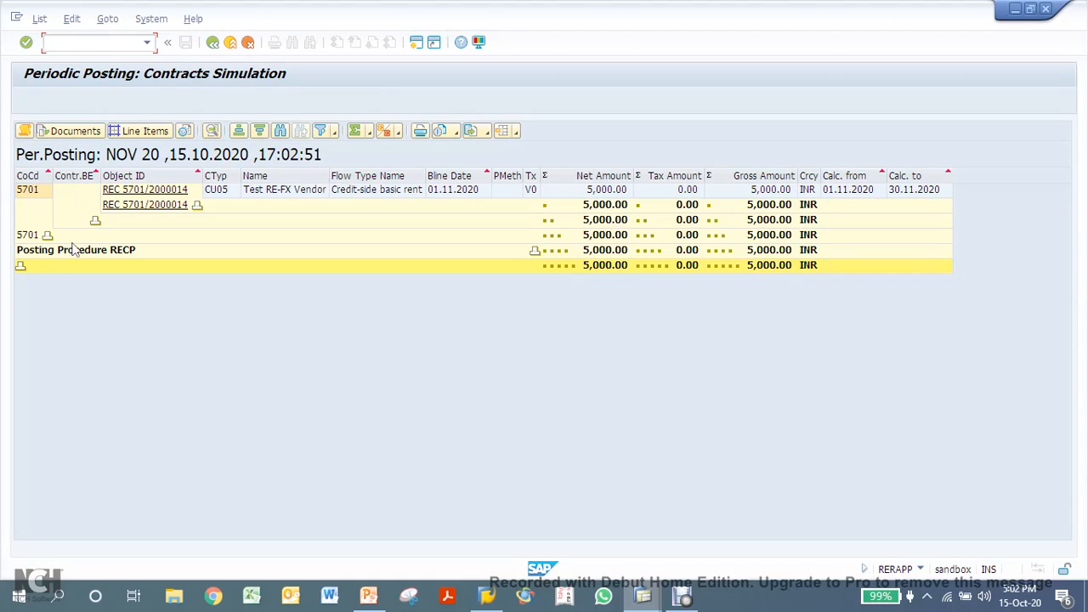
Examine the simulated rent posting and its document's lease clearing and vendor items, and return to the selection parameters.
left_click(294, 195)
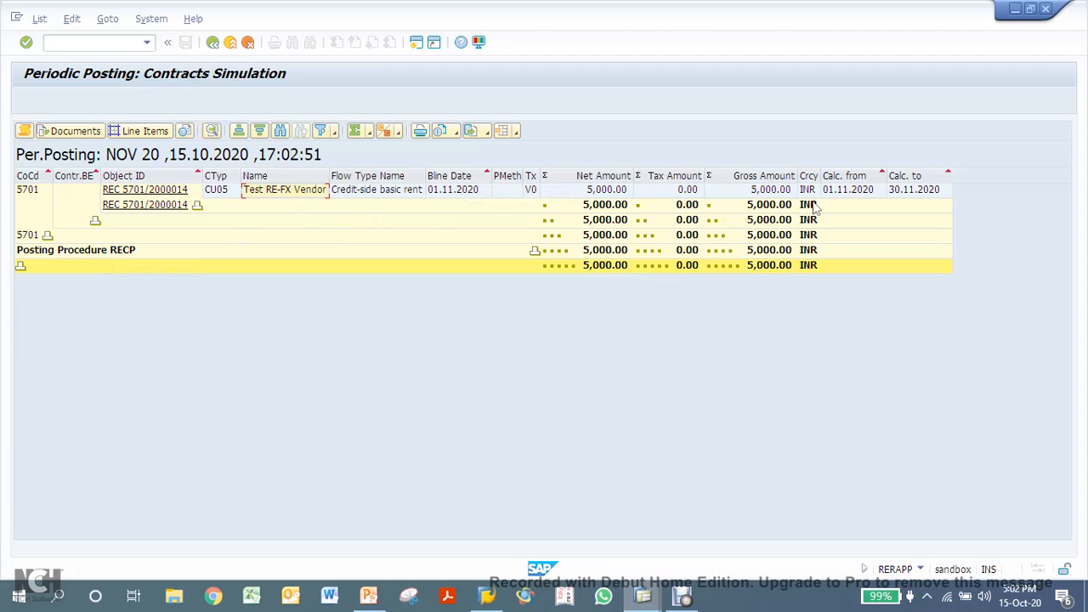
left_click(72, 131)
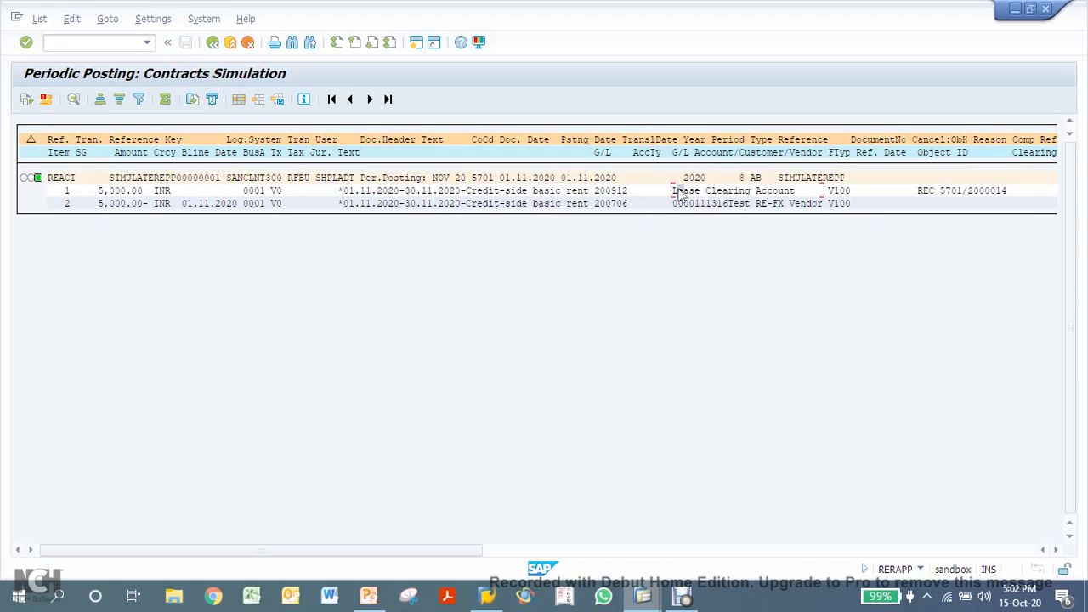
left_click(736, 204)
left_click(213, 43)
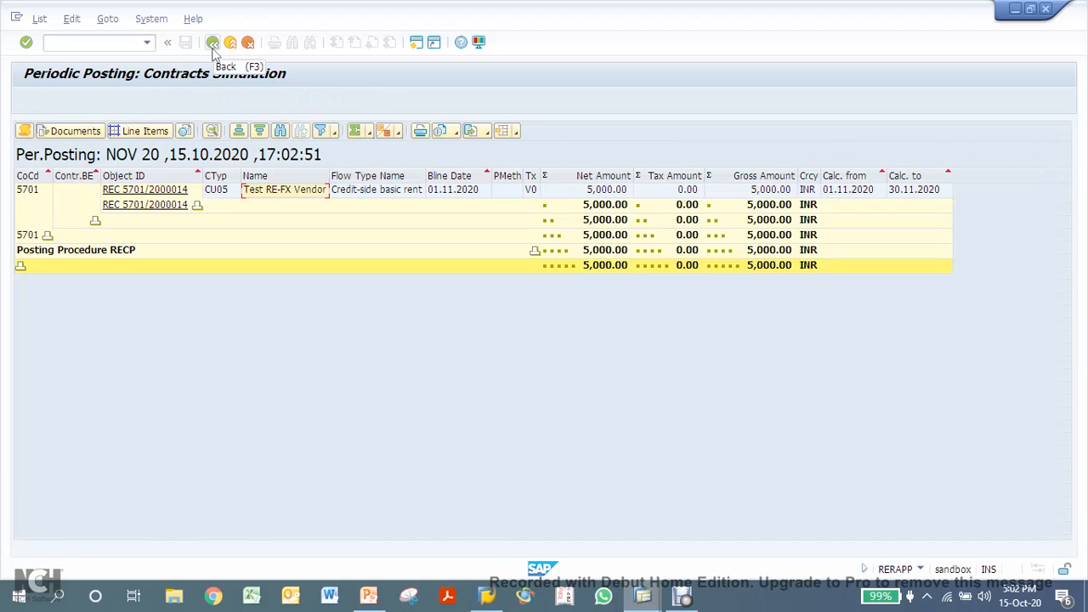
left_click(213, 44)
Set the posting run mode to Update Run and execute the November 2020 periodic posting.
scroll(391, 408, "down", 3)
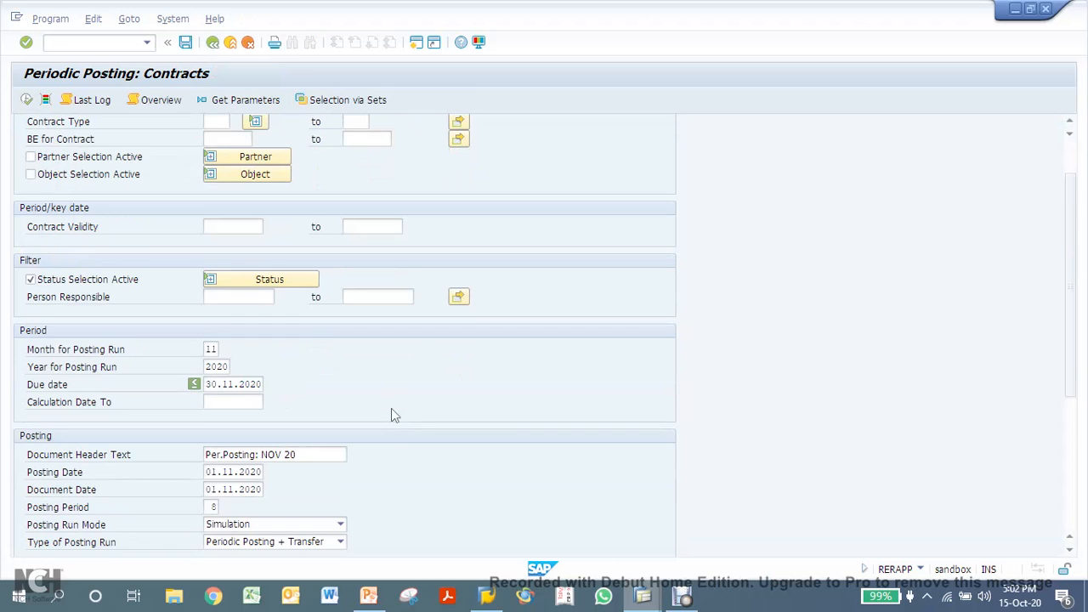
left_click(308, 454)
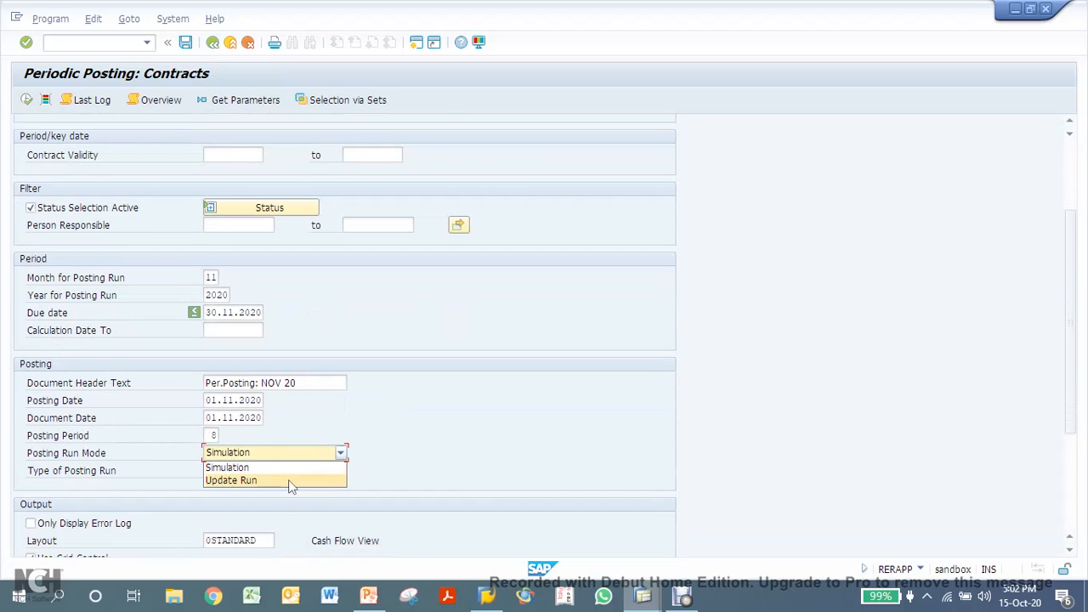
left_click(291, 482)
left_click(26, 100)
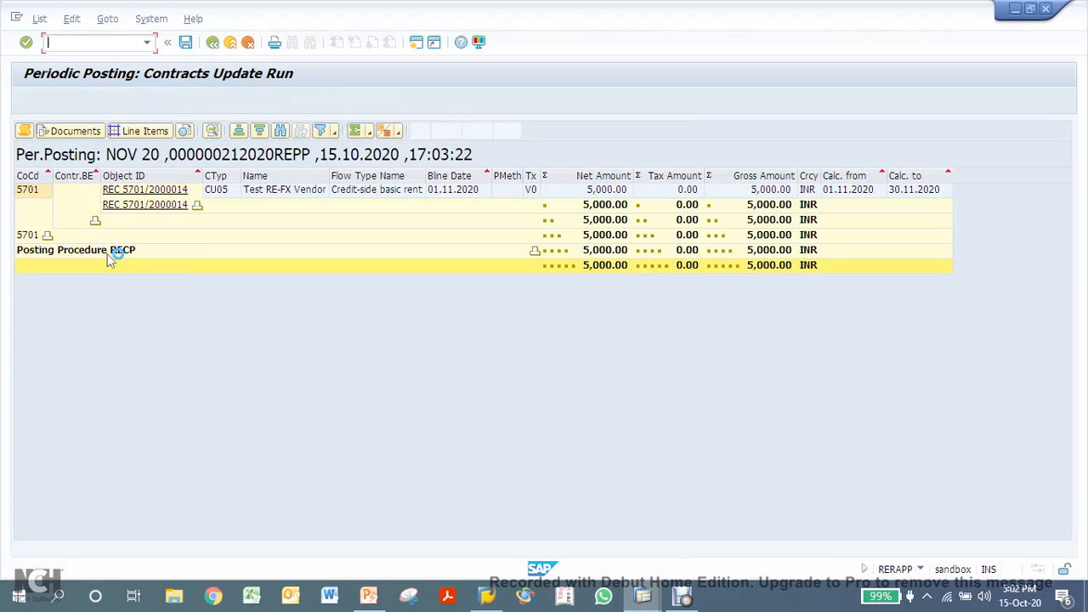
Open the accounting document of the periodic posting's update run and examine its lease clearing and vendor line items.
left_click(77, 132)
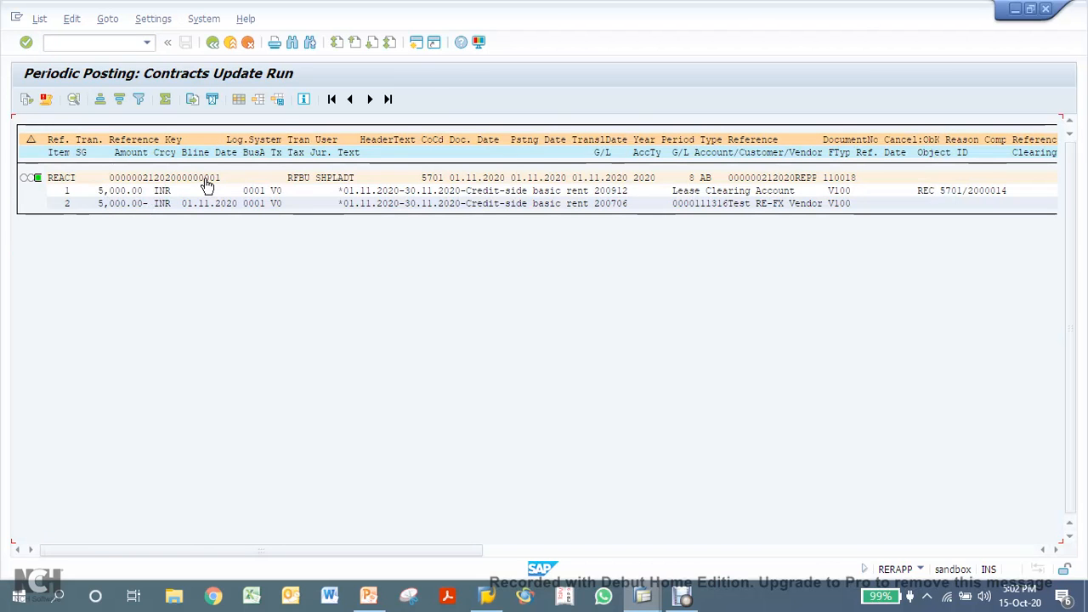
double_click(207, 184)
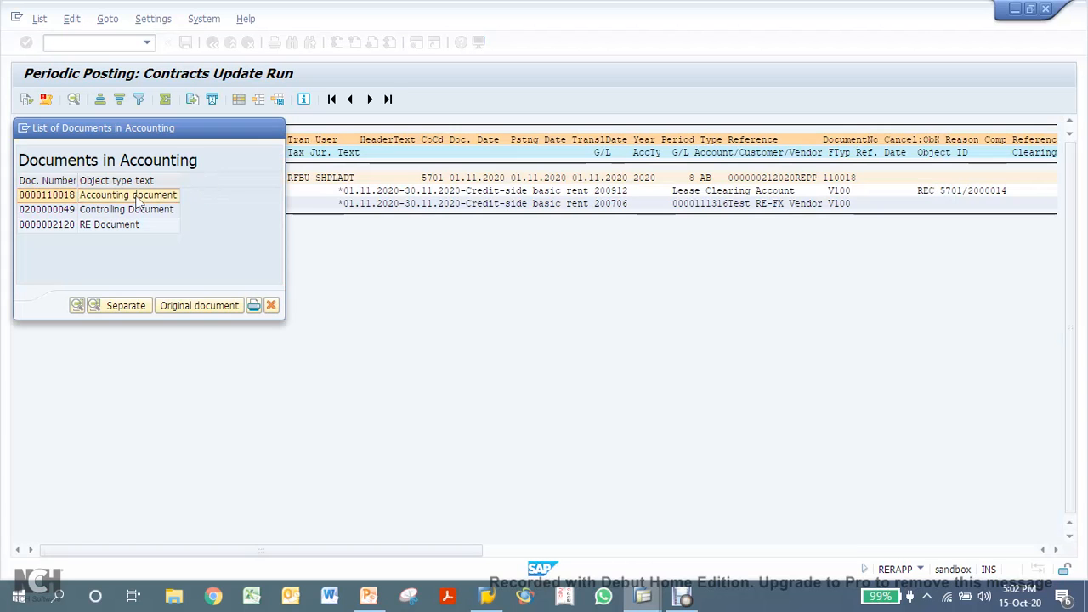
double_click(137, 196)
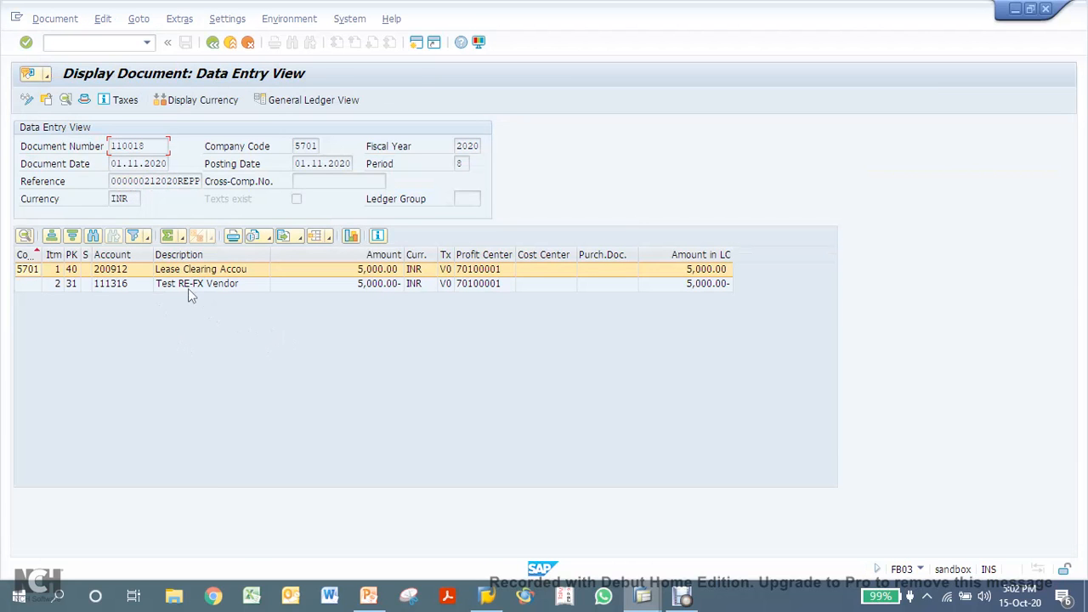
left_click(402, 272)
left_click(383, 285)
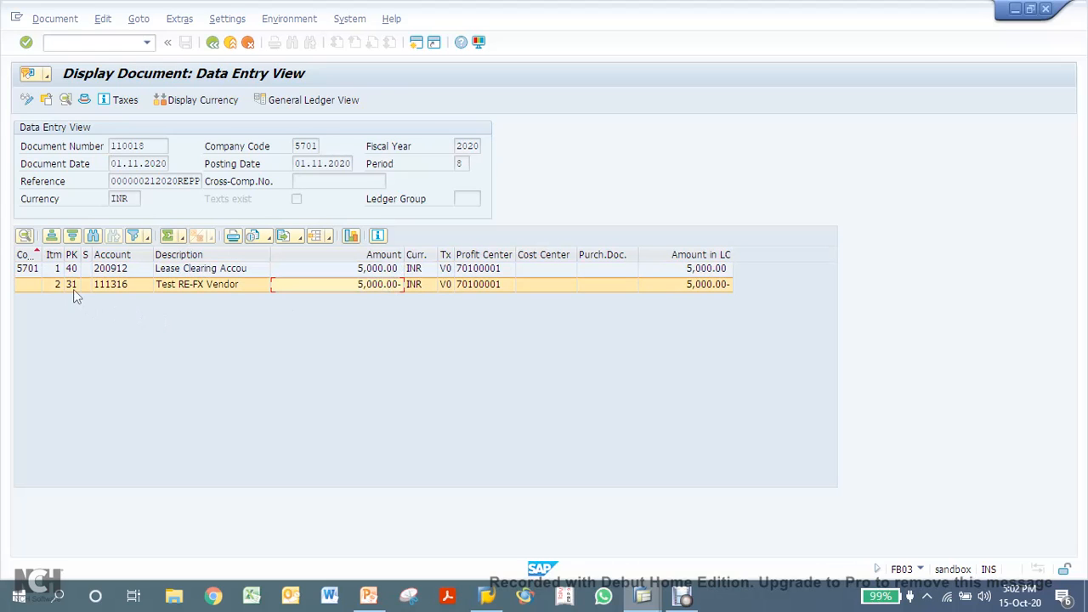
left_click(243, 285)
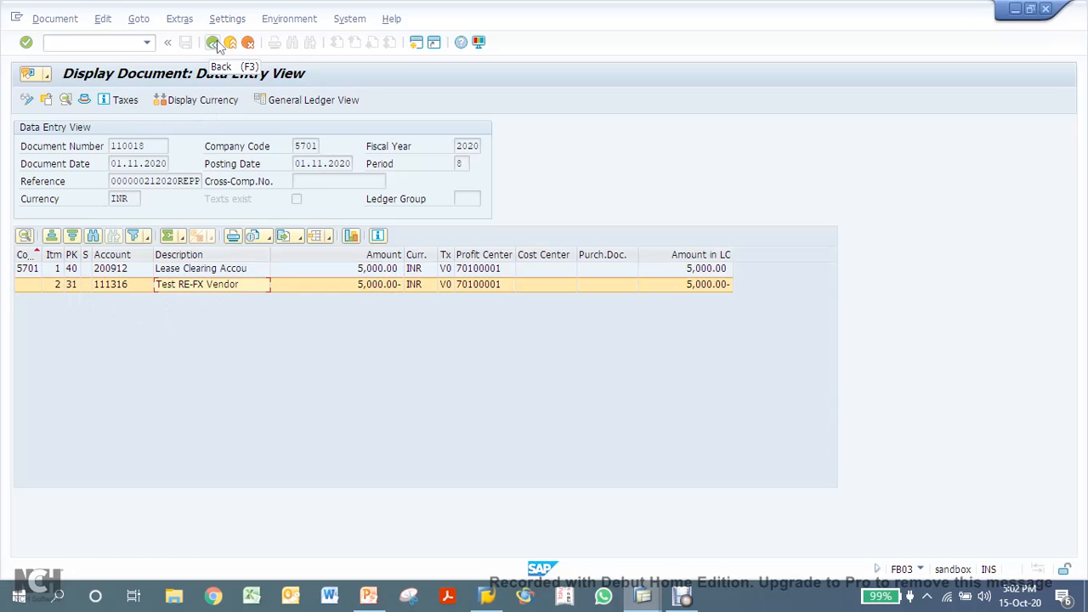
Switch to the vehicle hire contract session, display the Partner-Related Cash Flow overview and refresh the contract data.
mouse_move(647, 598)
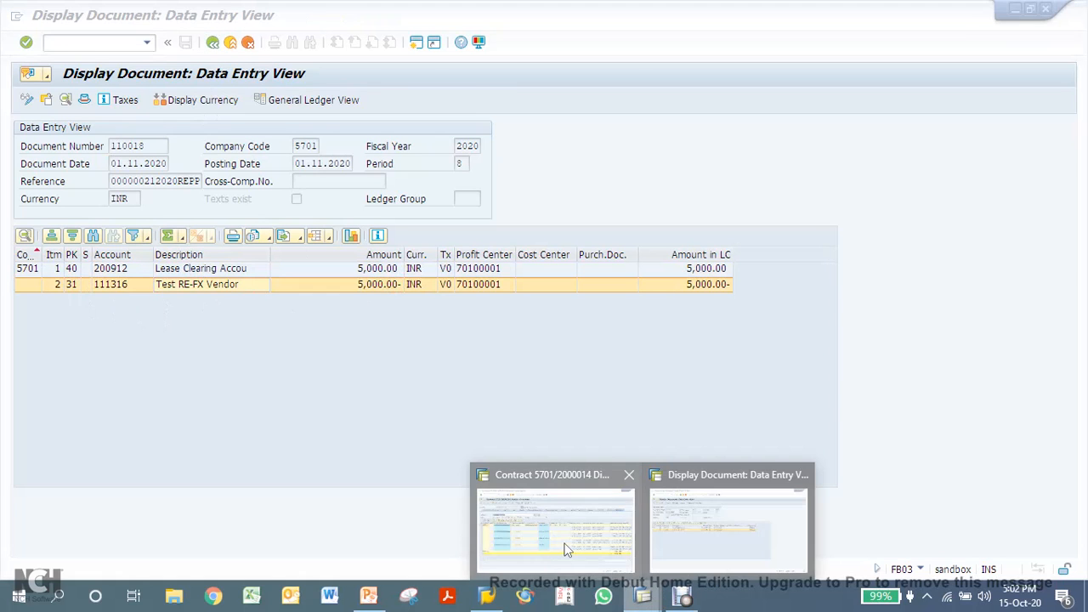
left_click(566, 545)
left_click(251, 183)
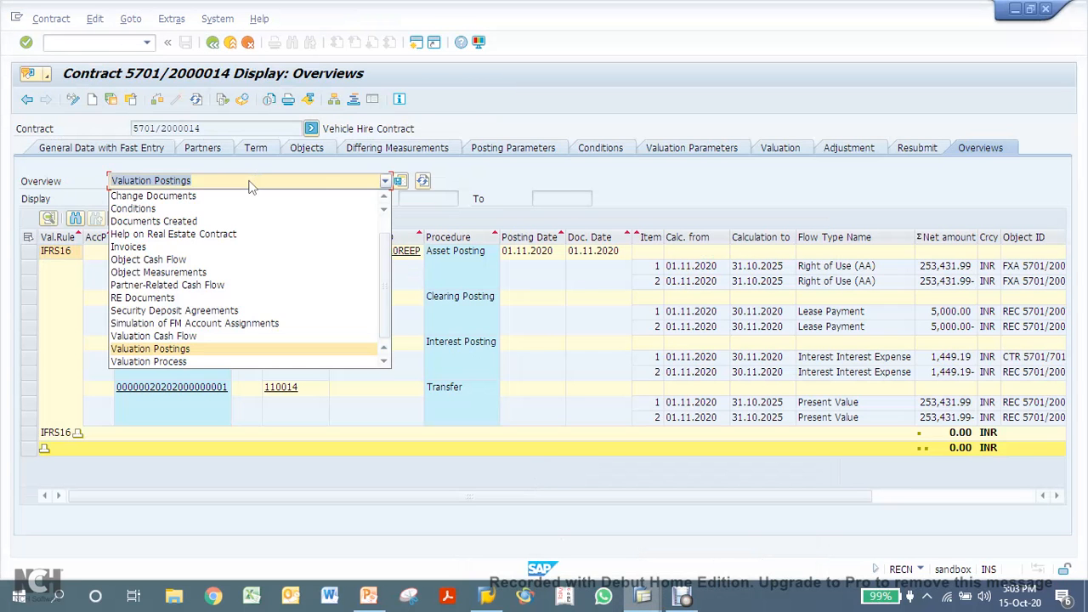
left_click(218, 285)
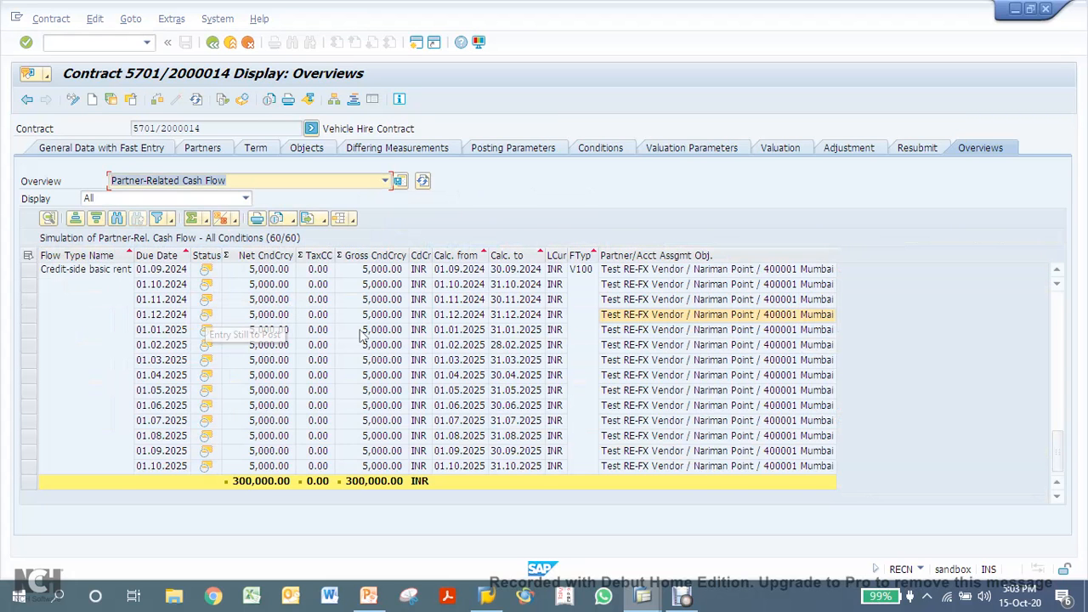
scroll(366, 343, "up", 10)
scroll(366, 342, "up", 2)
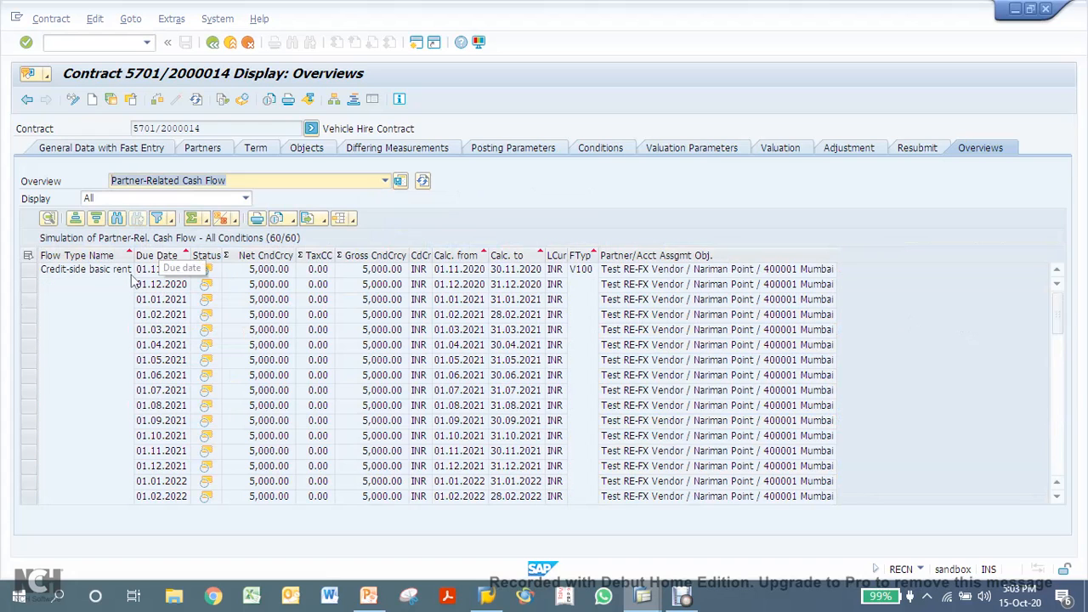
left_click(171, 270)
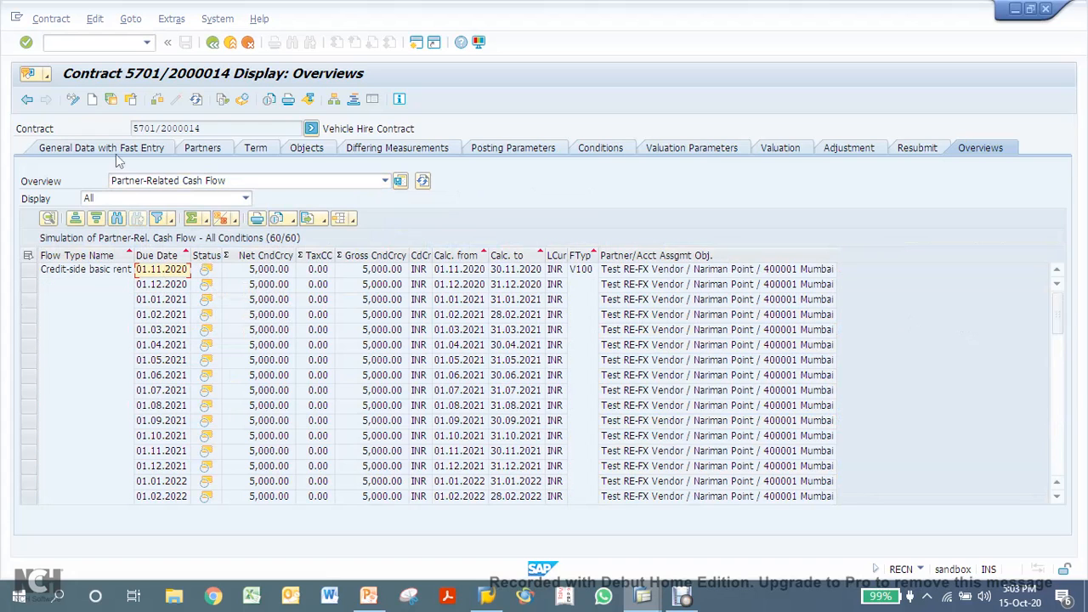
left_click(194, 100)
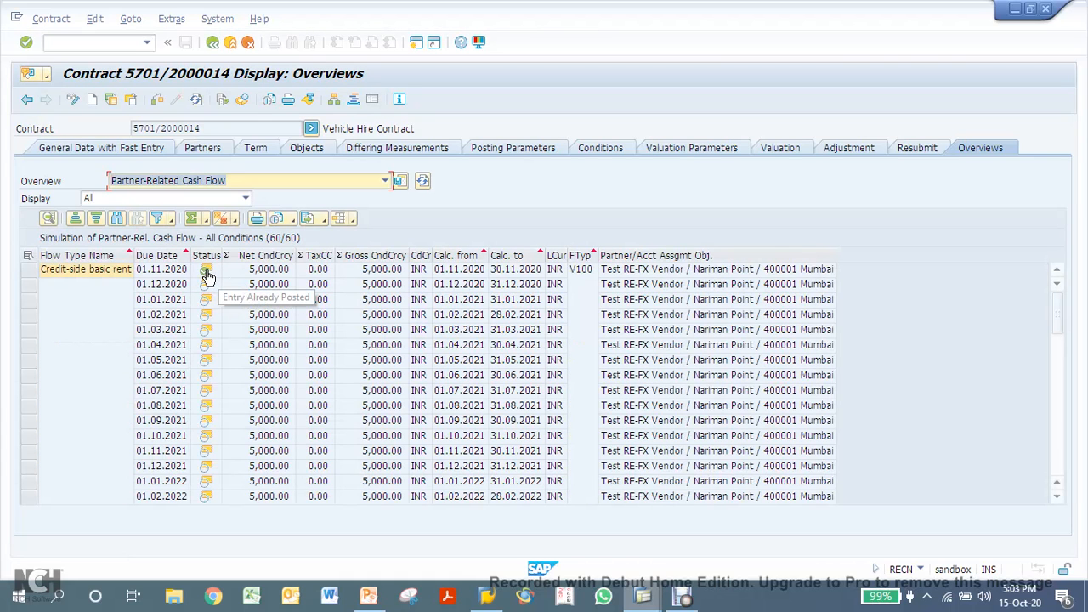
Display the list of accounting documents for the basic rent entry due 01.11.2020 and close it.
left_click(167, 272)
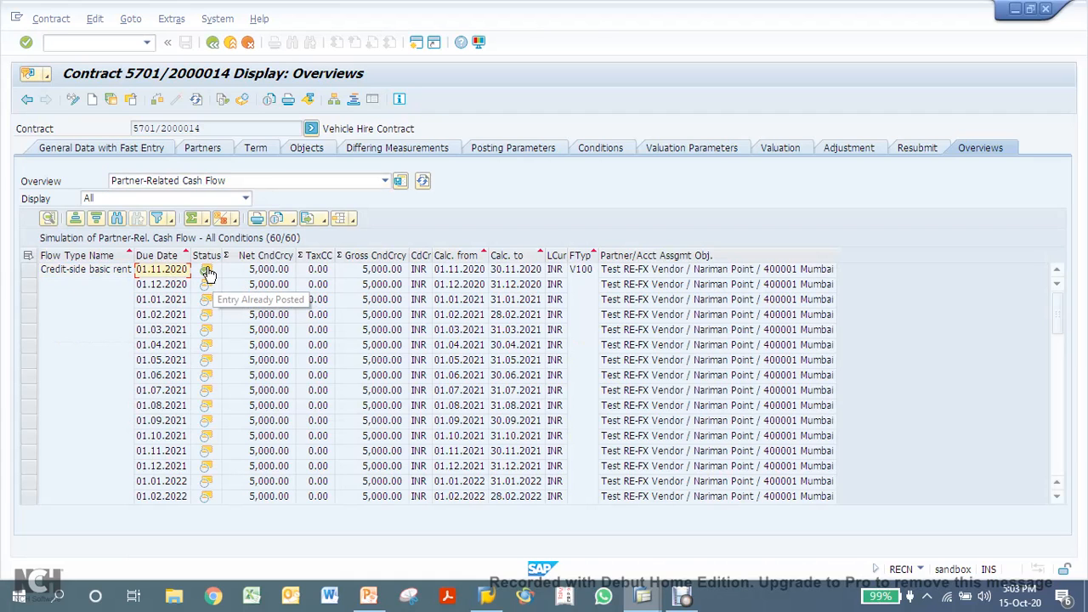
left_click(208, 271)
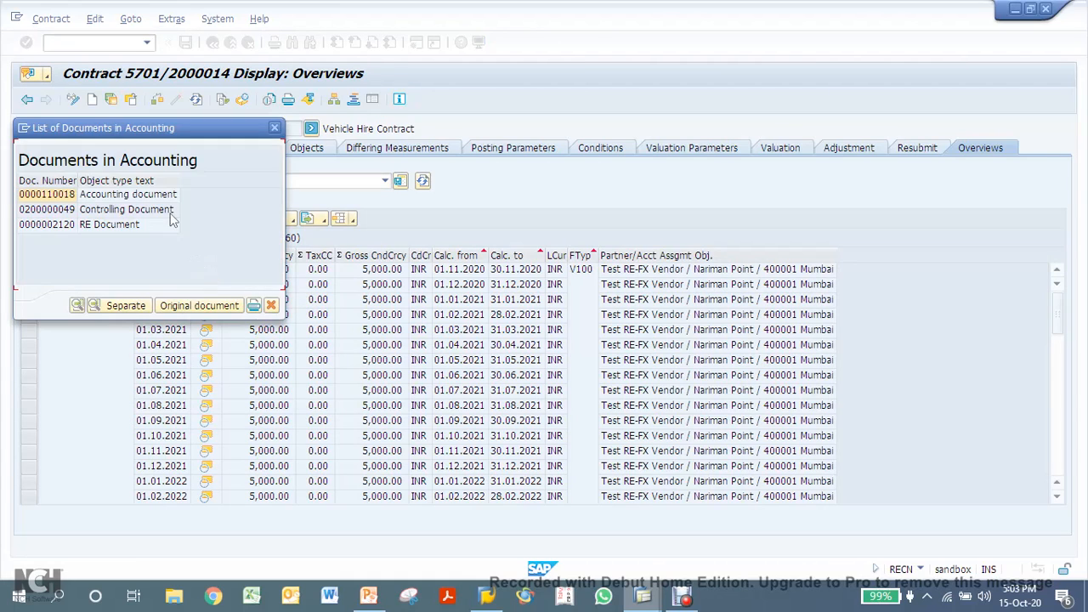
left_click(275, 129)
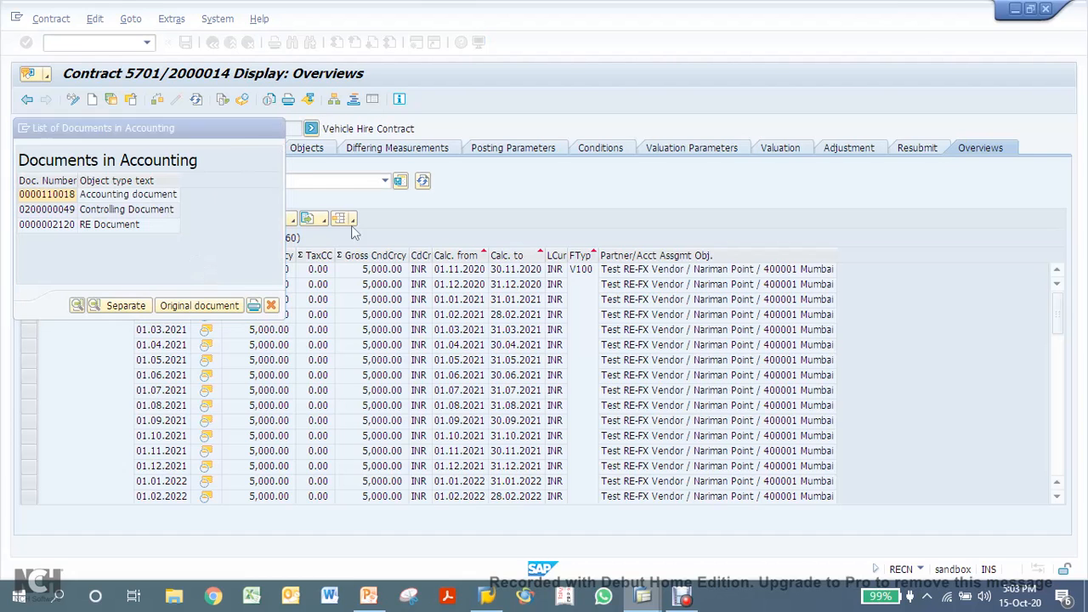
Switch to the document display session, return to the periodic posting log and start the Asset Explorer with AW01N.
mouse_move(643, 597)
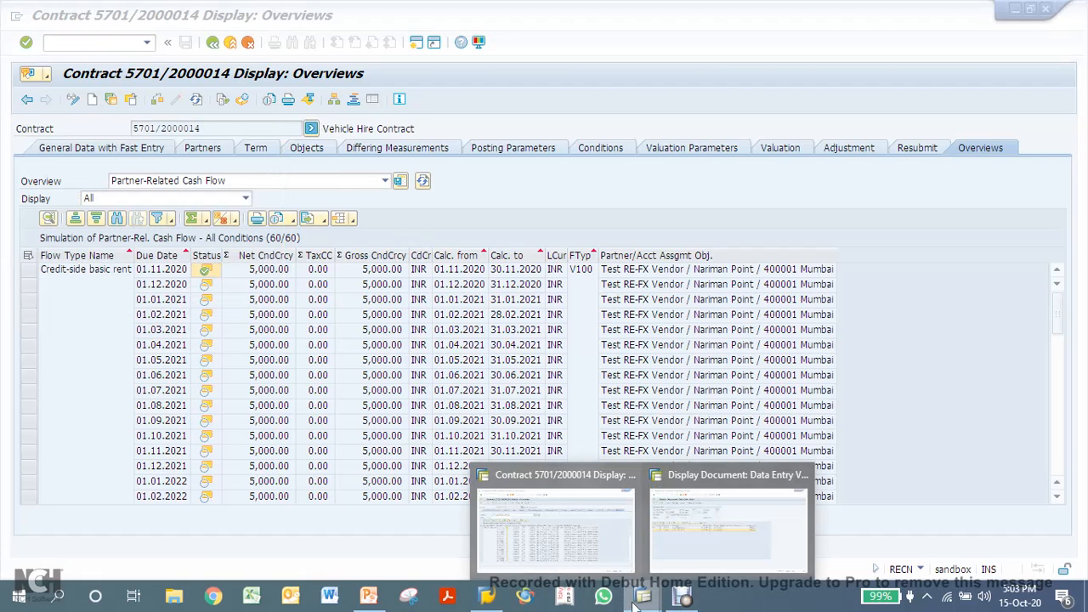
left_click(702, 537)
left_click(213, 41)
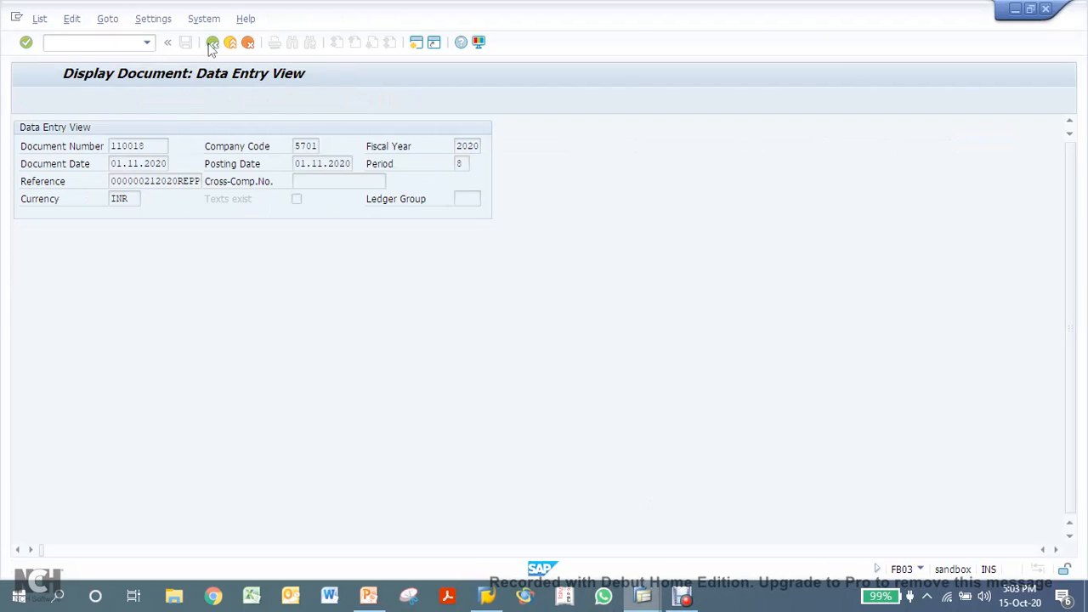
left_click(275, 129)
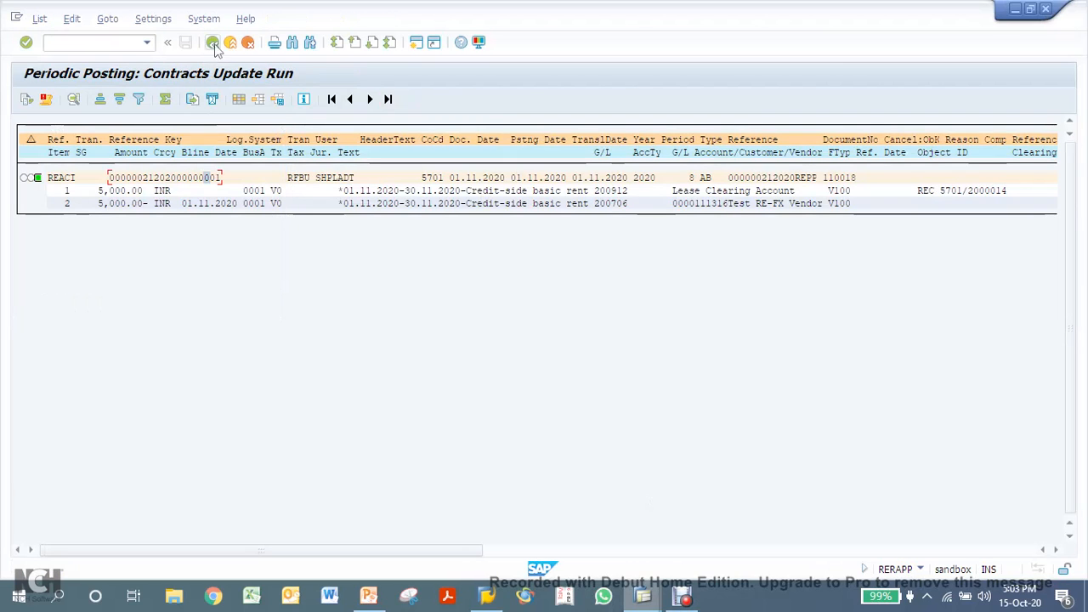
left_click(96, 42)
type("/naw01n")
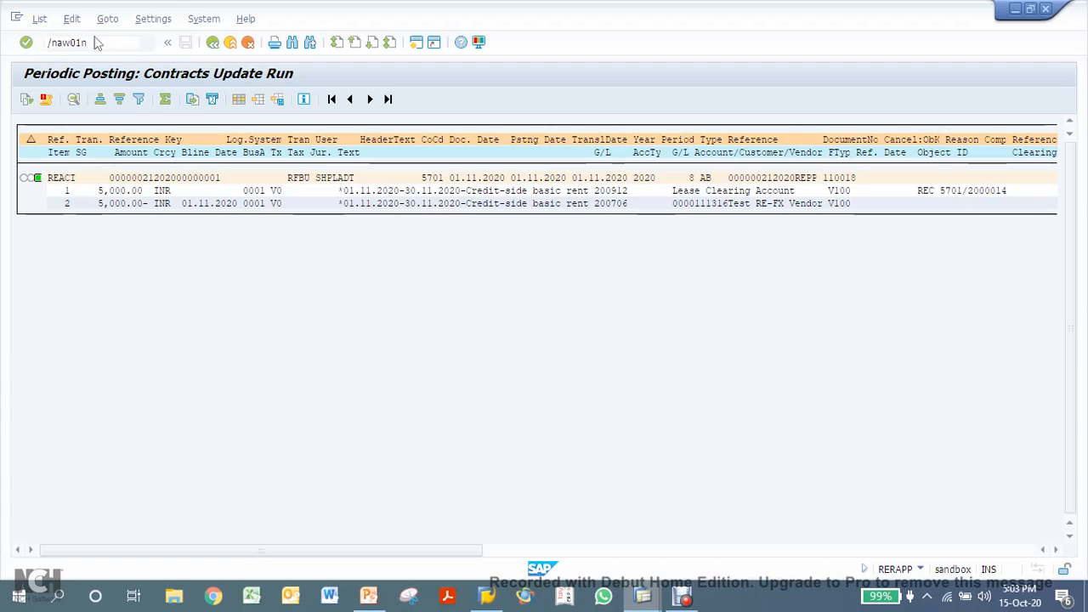
key("Return")
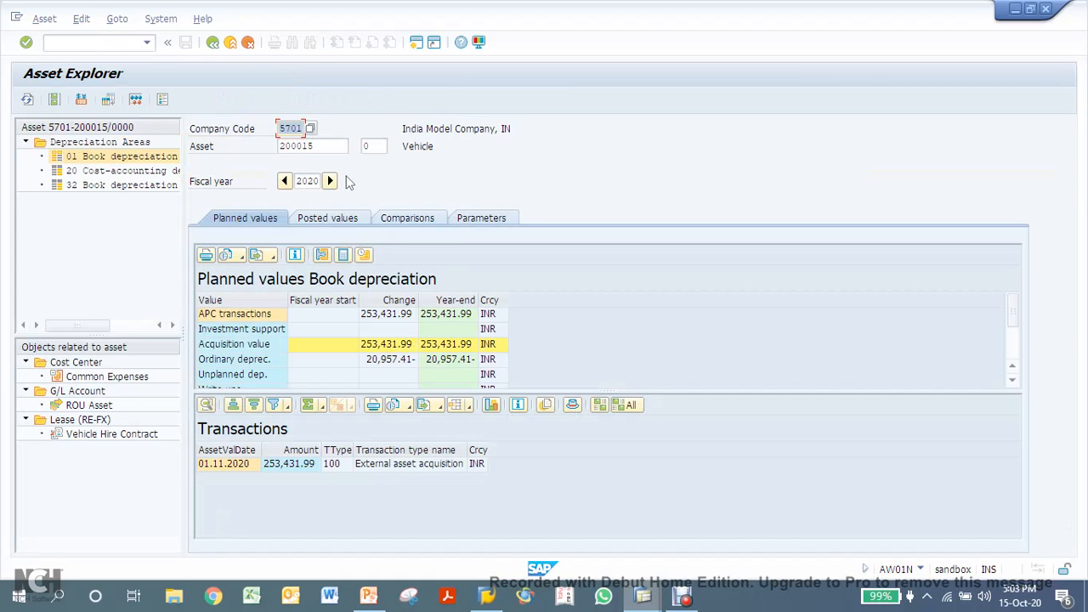
Examine the vehicle asset's planned ordinary depreciation, its posted and planned periods, and the yearly comparison, returning to the planned values.
left_click(395, 362)
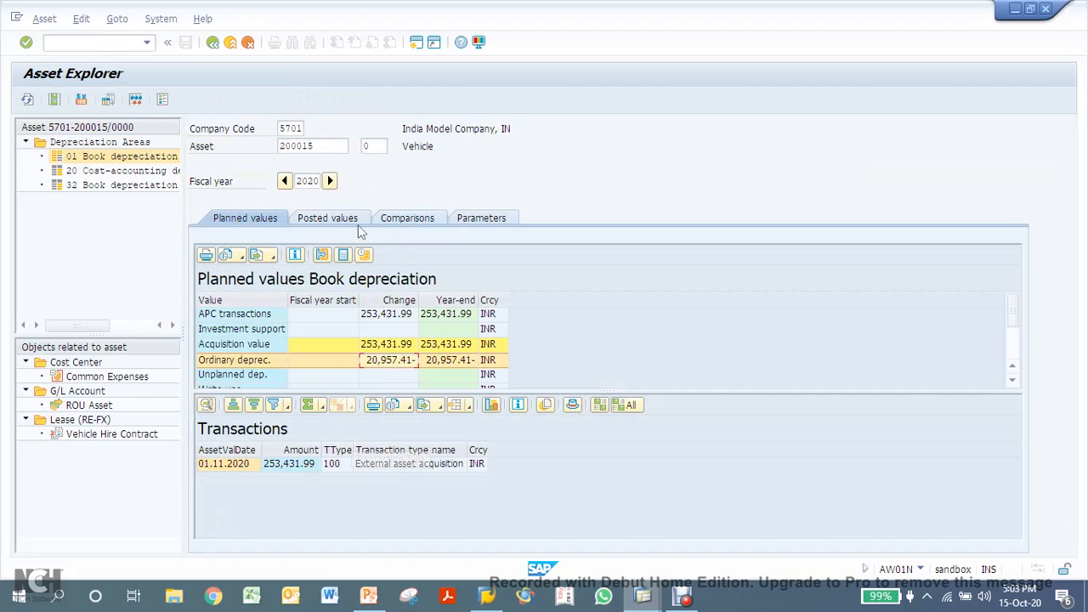
left_click(330, 219)
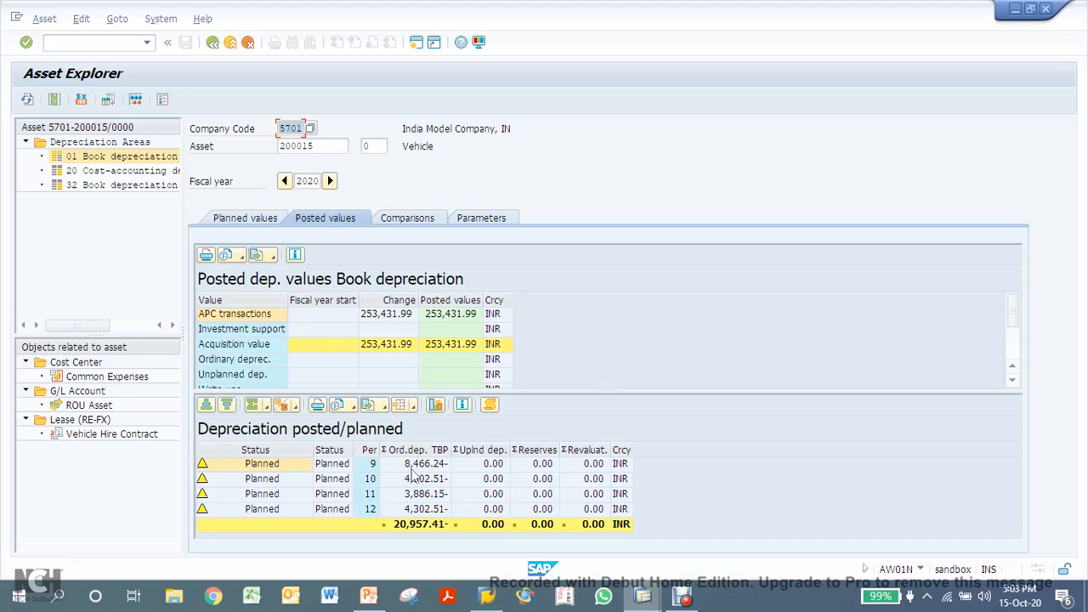
left_click(417, 465)
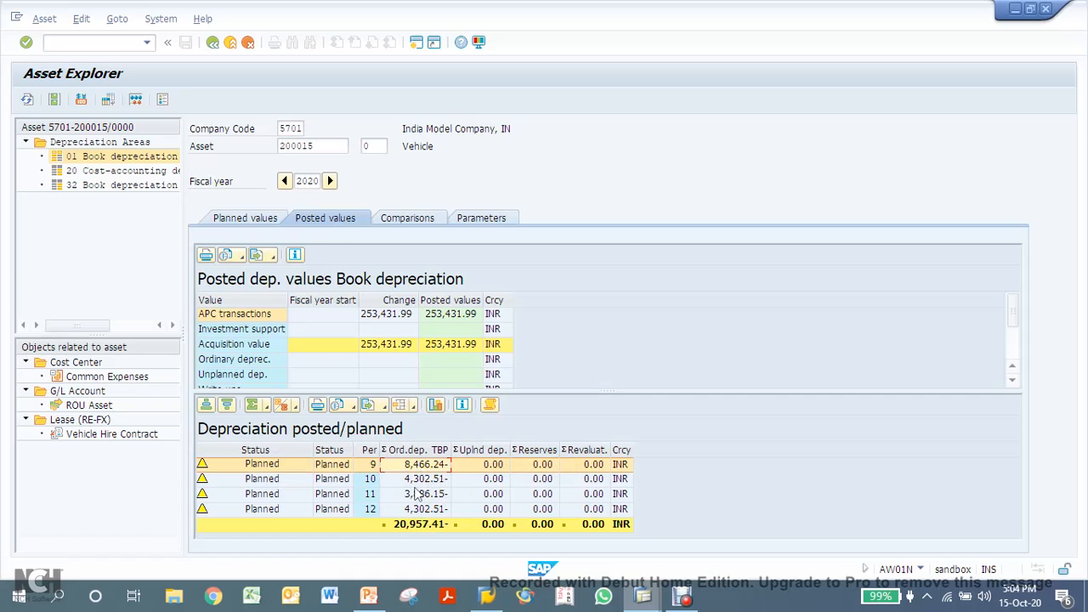
left_click(422, 220)
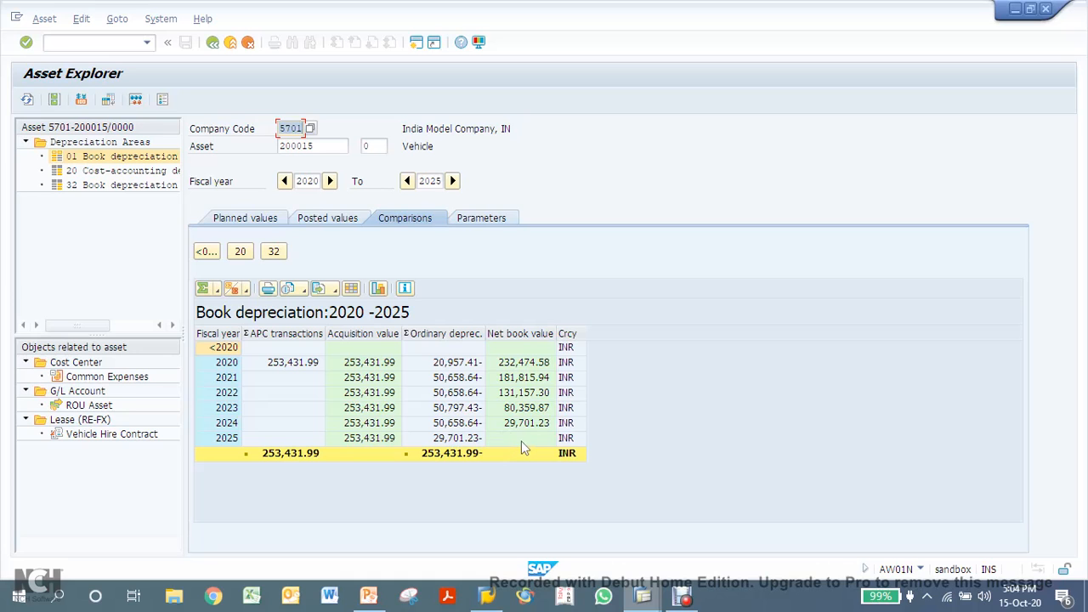
left_click(245, 219)
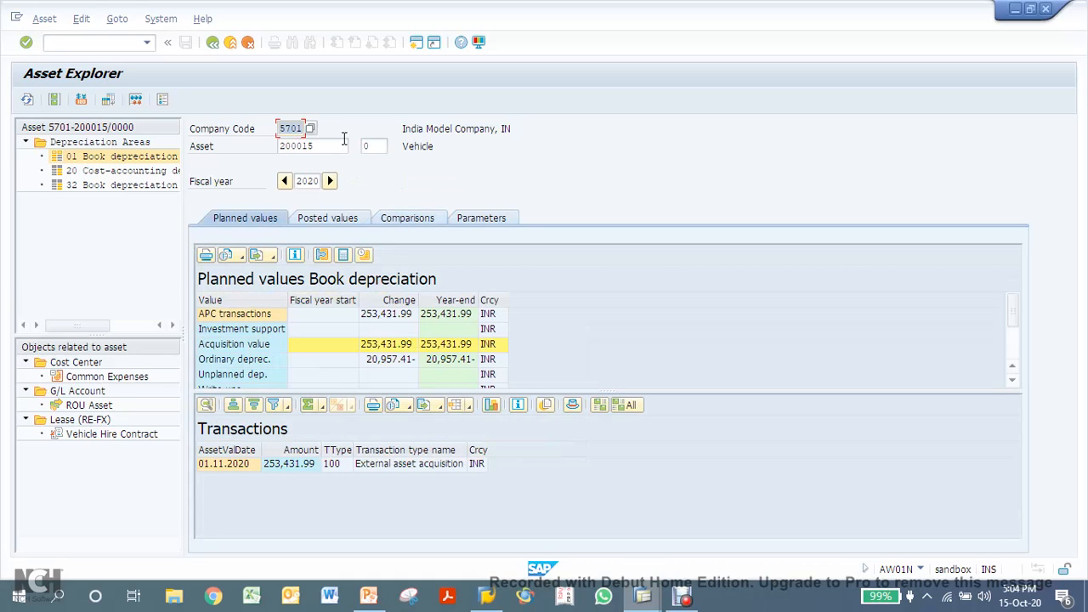
Start AFAB and set posting period 8, the Repeat posting reason and main asset number 200015.
left_click(318, 145)
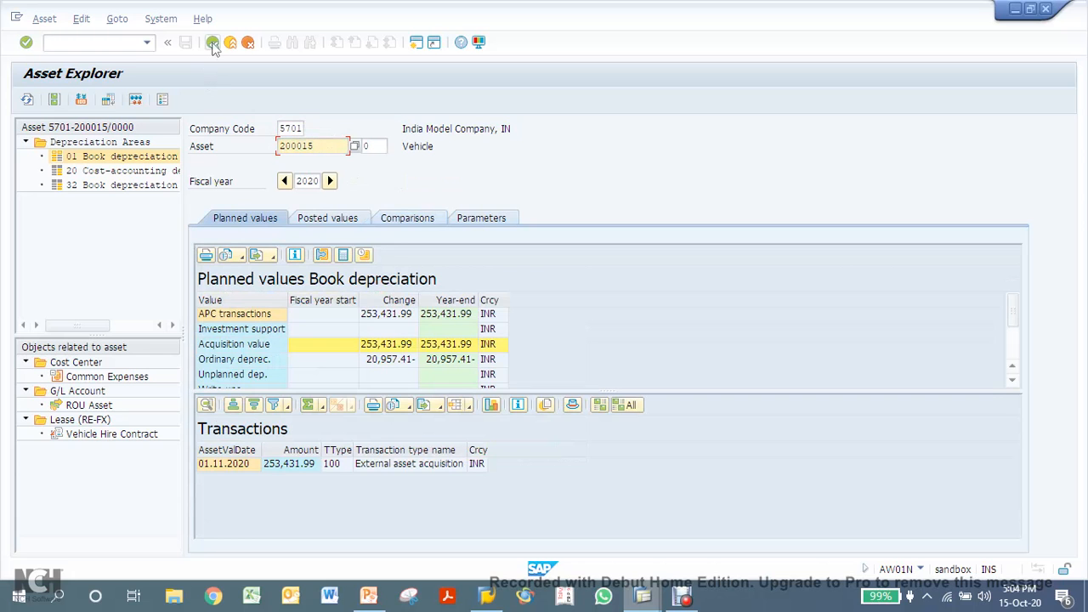
left_click(213, 44)
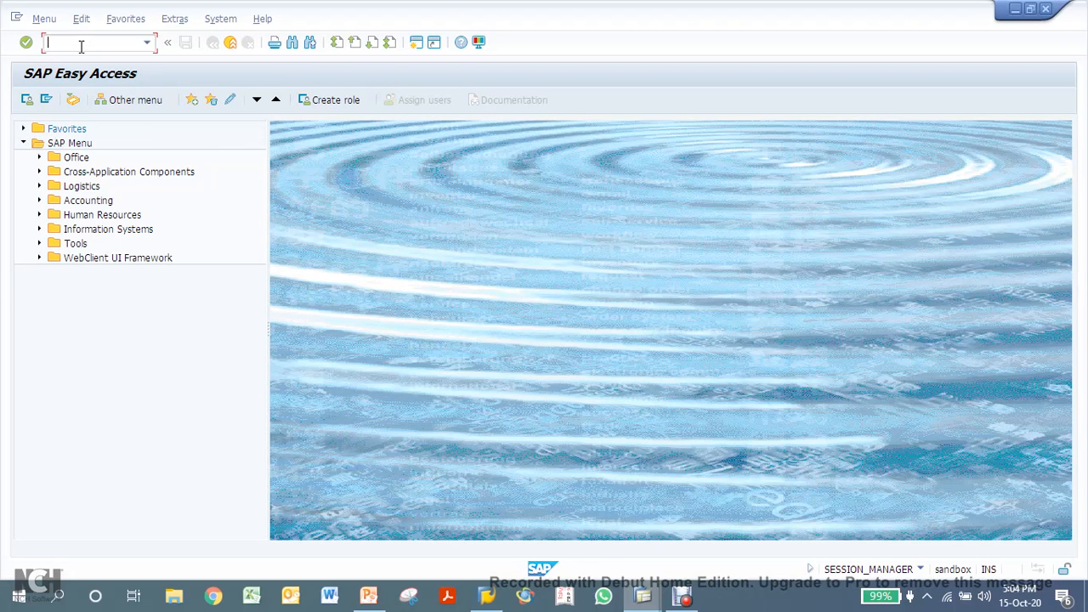
key("Return")
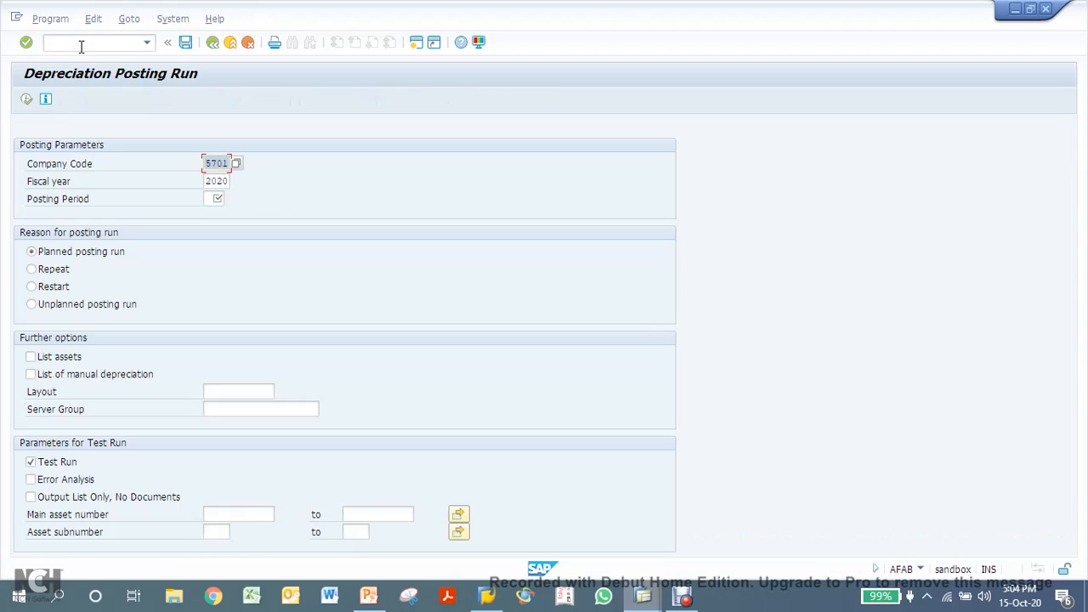
left_click(210, 202)
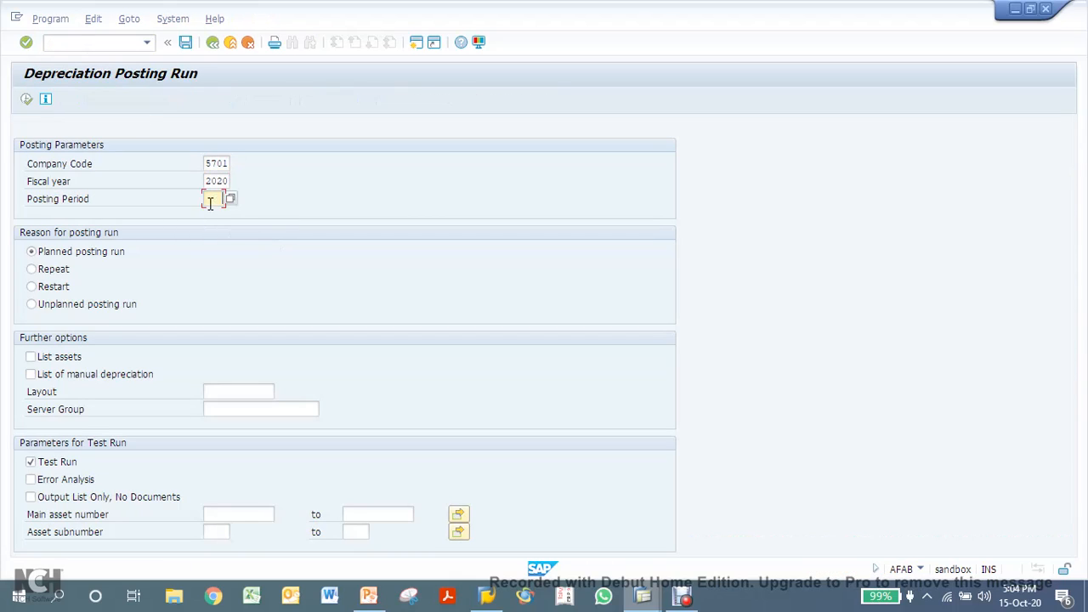
type("8")
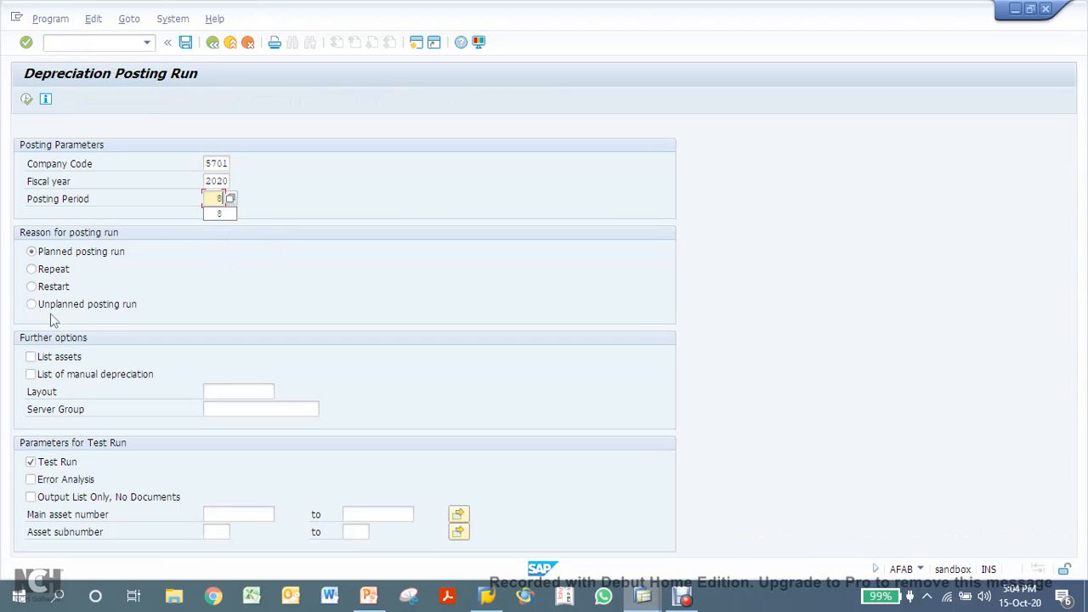
left_click(49, 270)
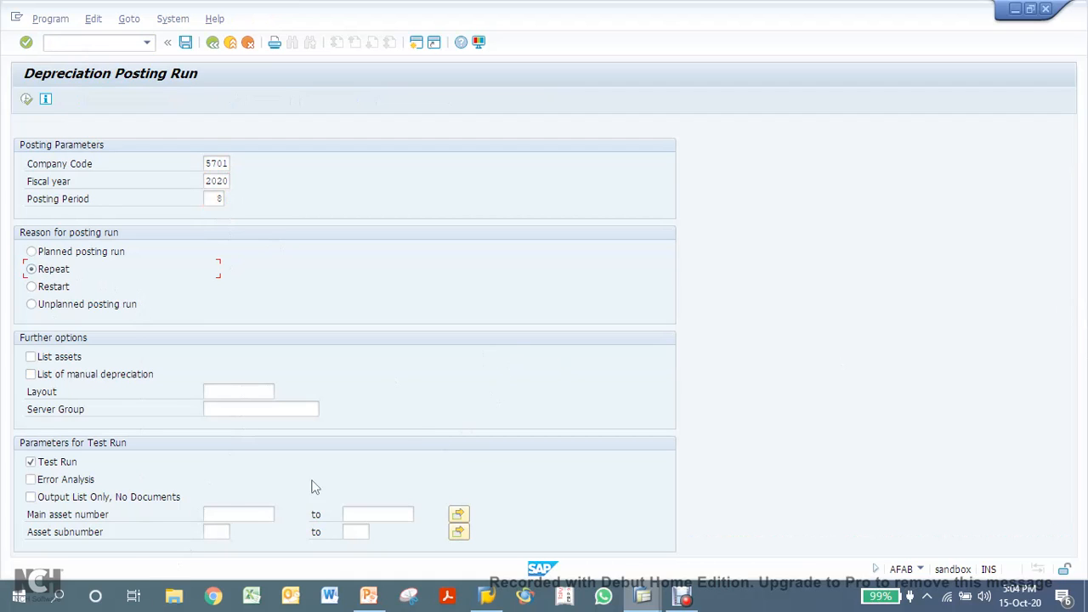
left_click(230, 514)
type("200015")
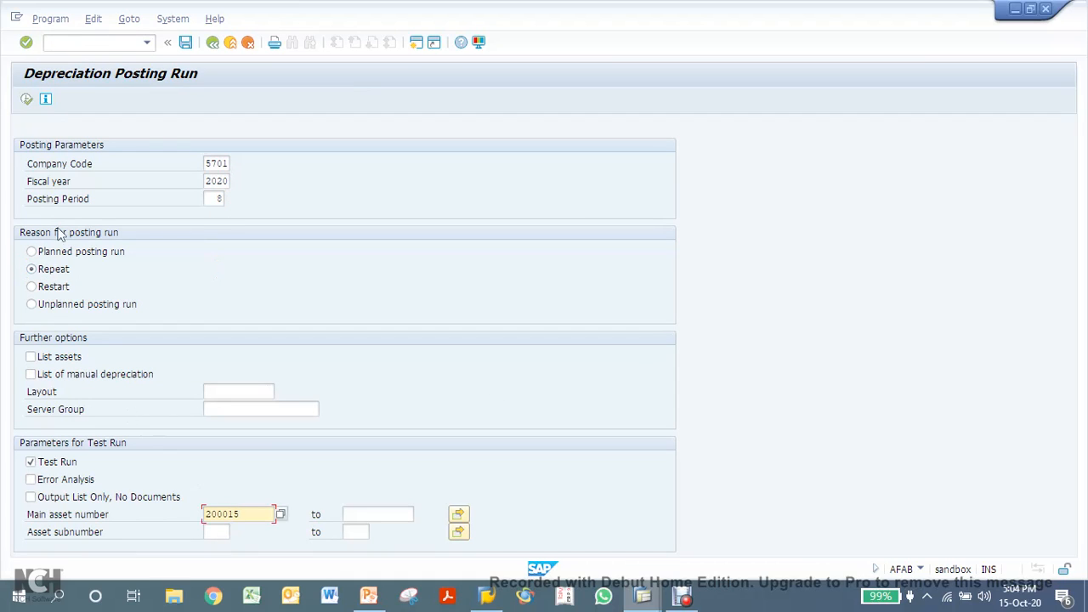
Execute the depreciation test run, accepting the online limitation and future period warning, and return to the posting parameters.
left_click(27, 100)
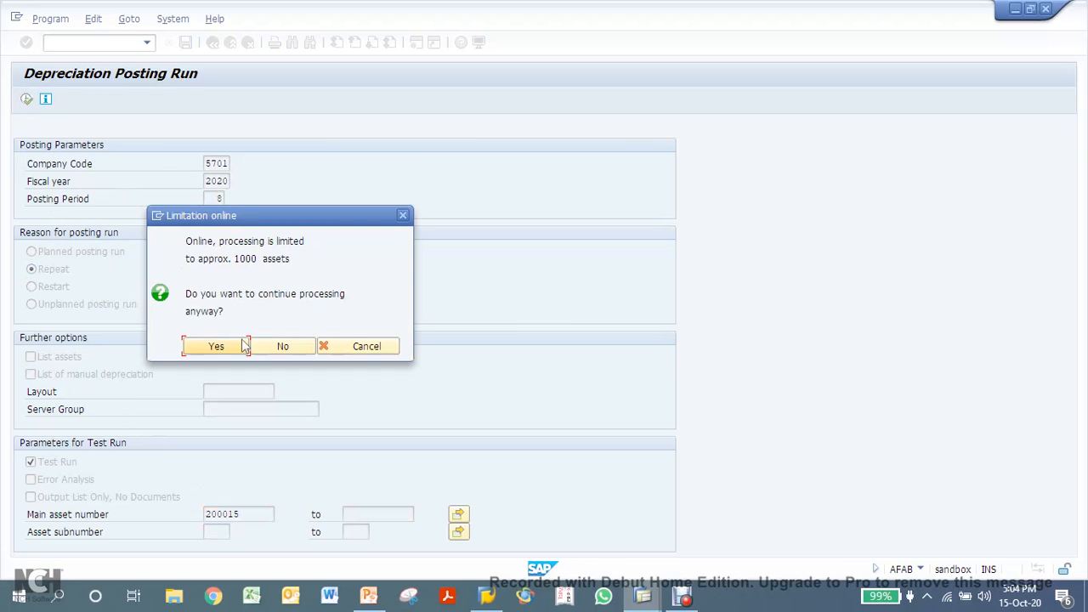
left_click(217, 342)
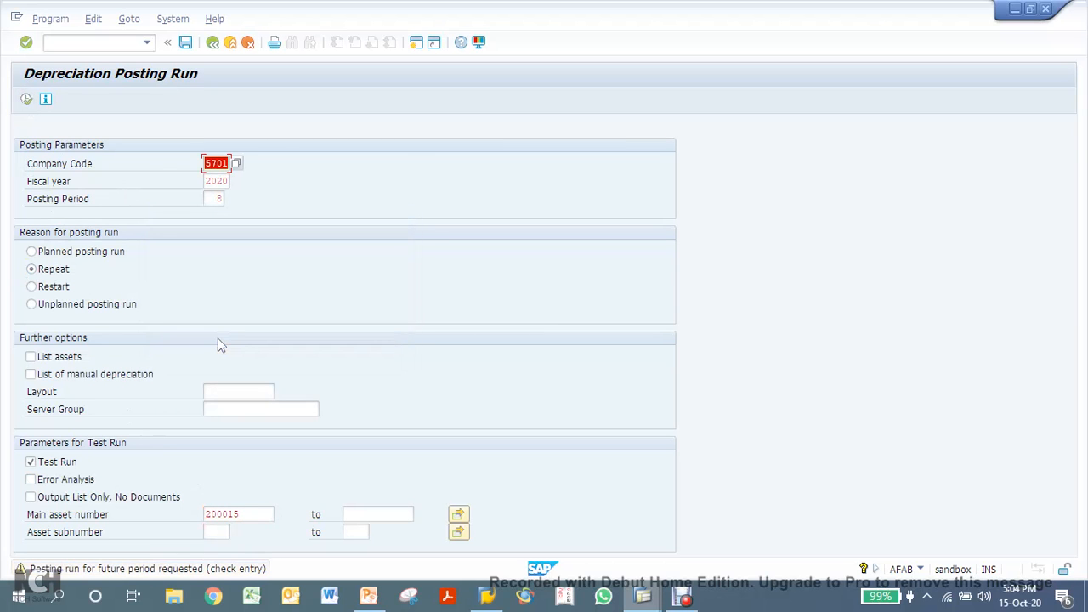
key("Return")
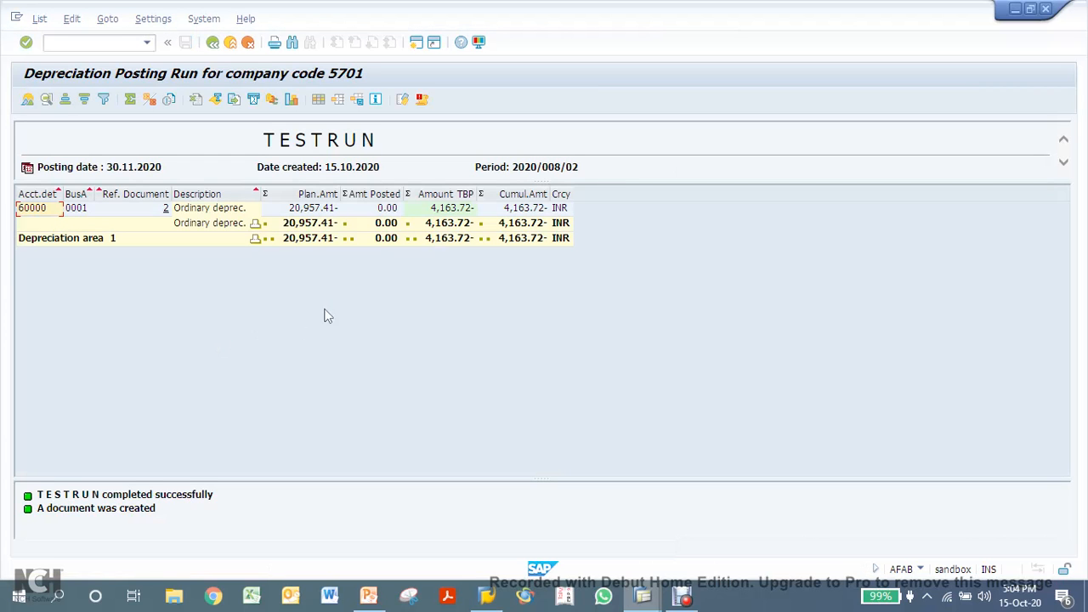
left_click(213, 42)
Turn off Test Run, schedule the depreciation posting in the background with output device LP01 and an immediate start, and exit.
left_click(66, 462)
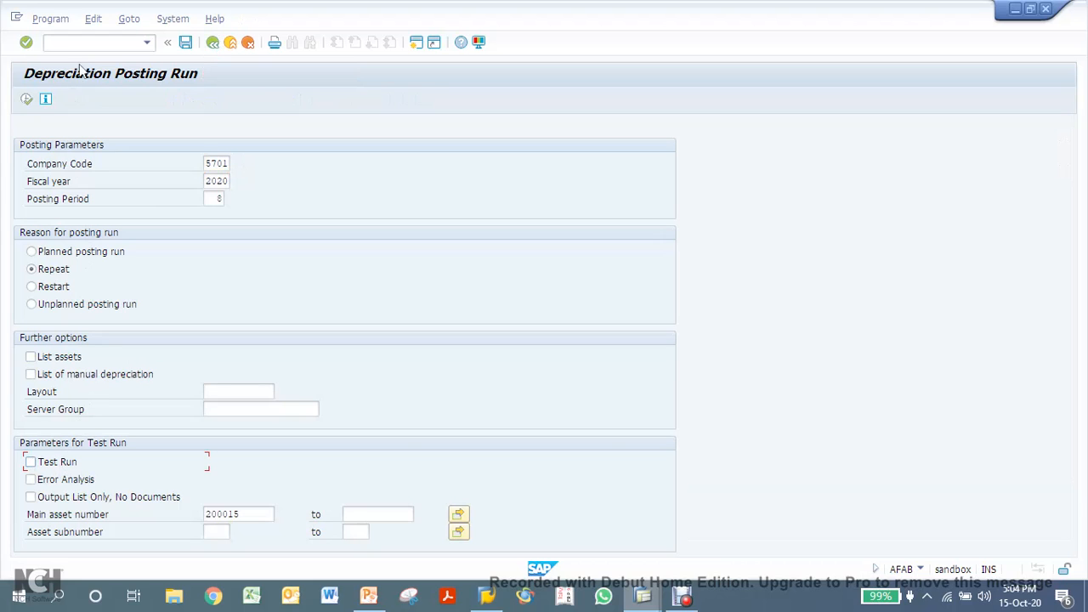
left_click(50, 20)
left_click(77, 71)
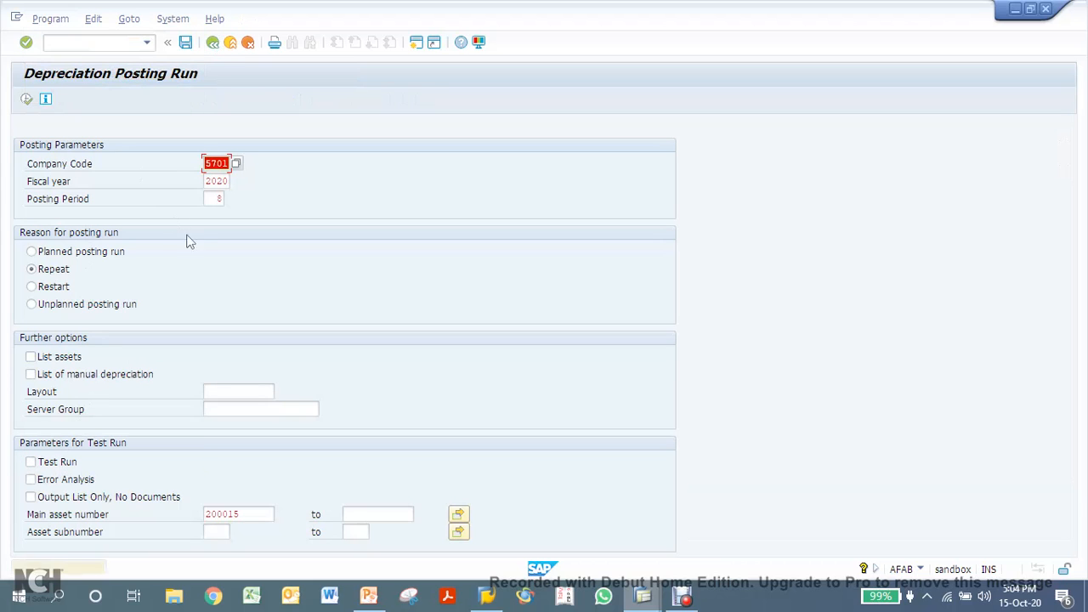
key("Return")
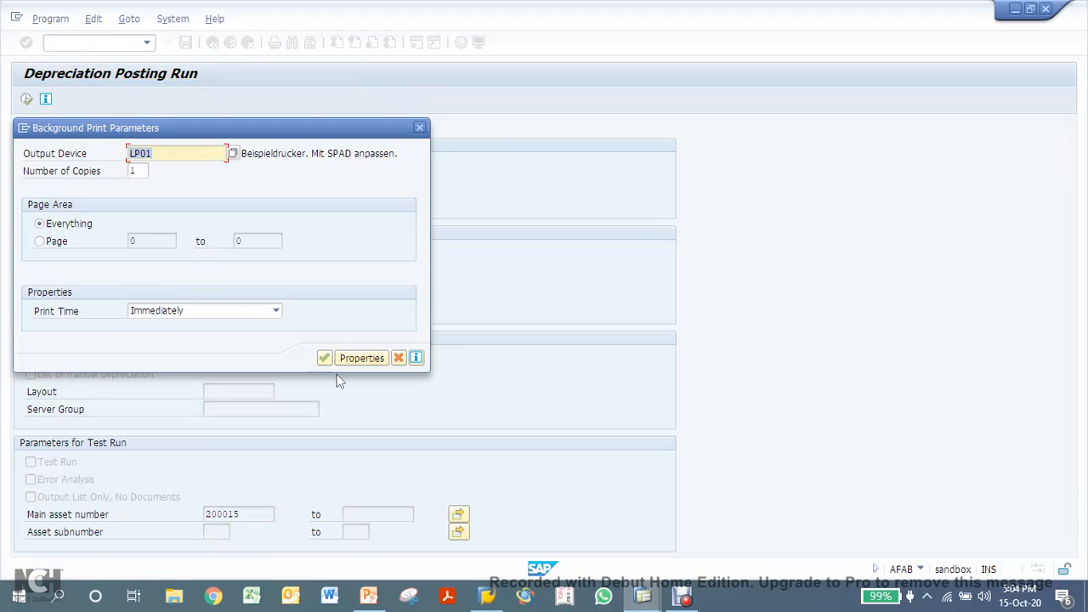
left_click(325, 359)
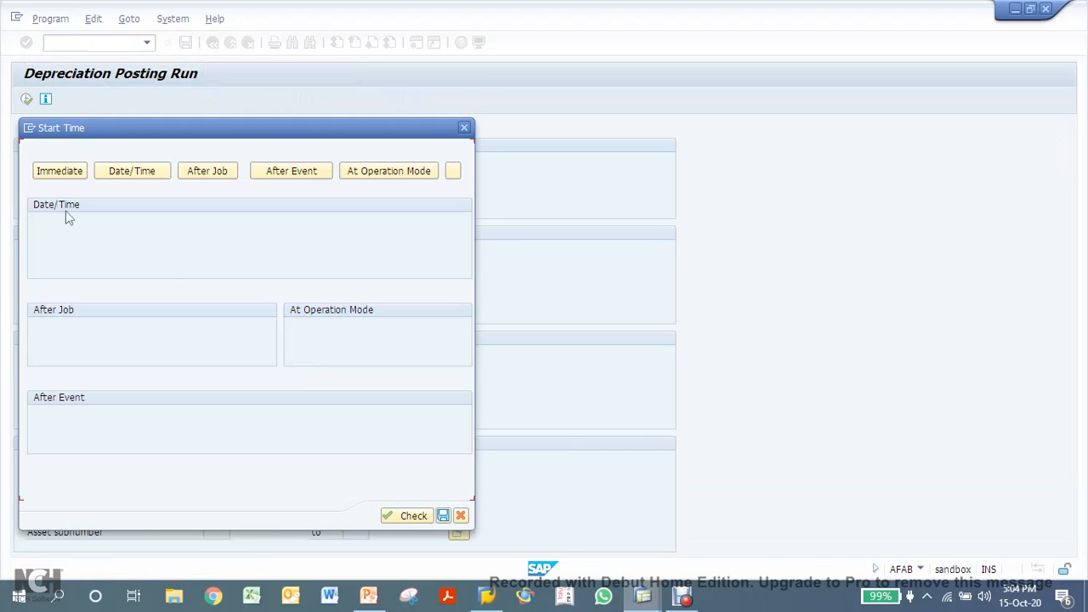
left_click(59, 173)
left_click(312, 515)
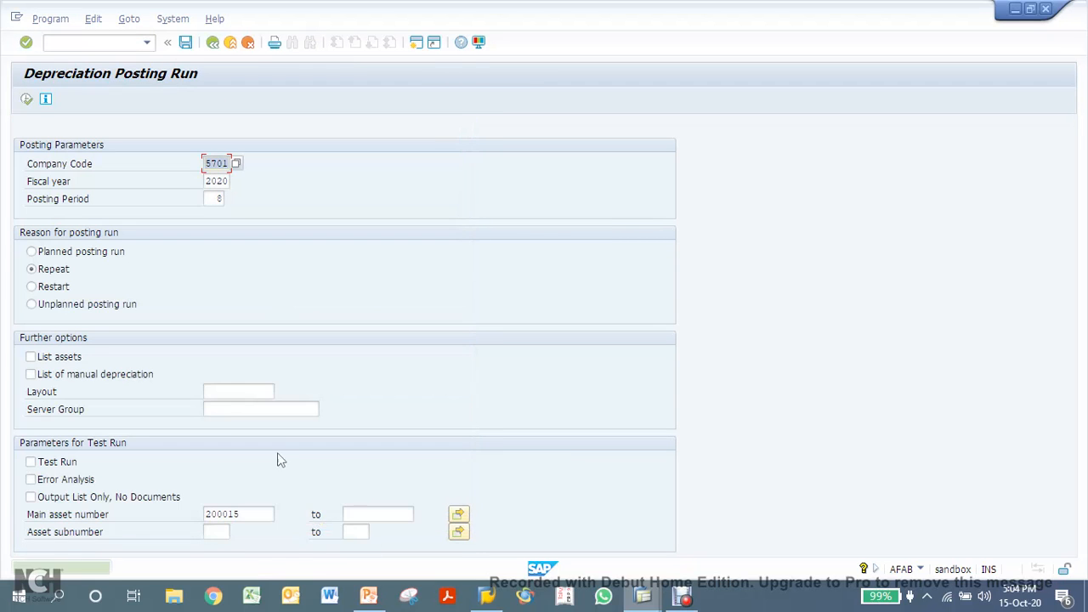
left_click(229, 43)
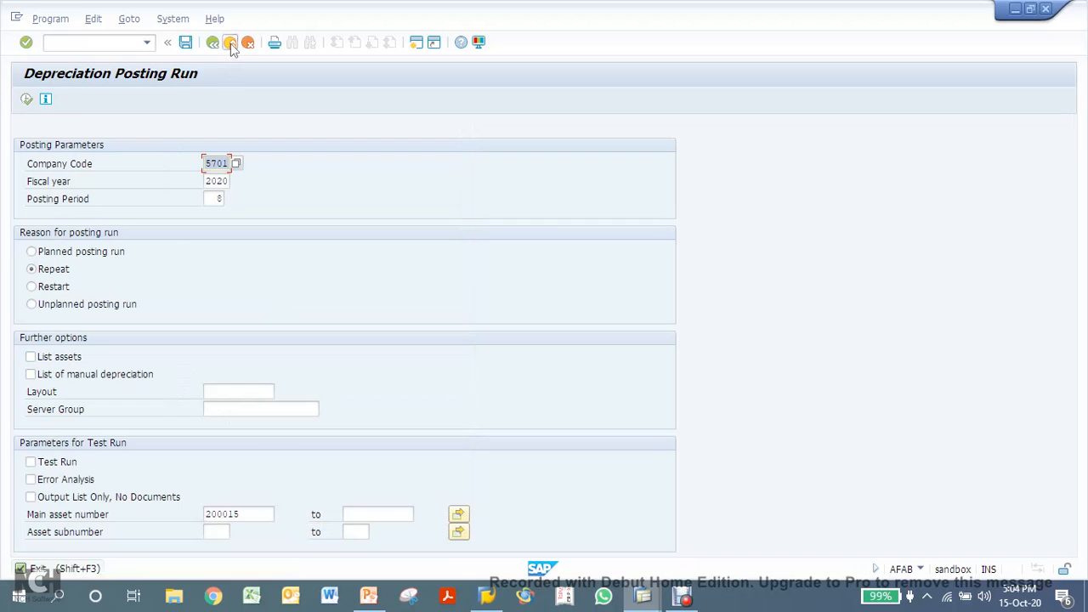
Display the vehicle hire contract's valuation result, check the November 2020 depreciation, and open the linked vehicle asset in Asset Explorer.
left_click(642, 597)
left_click(574, 543)
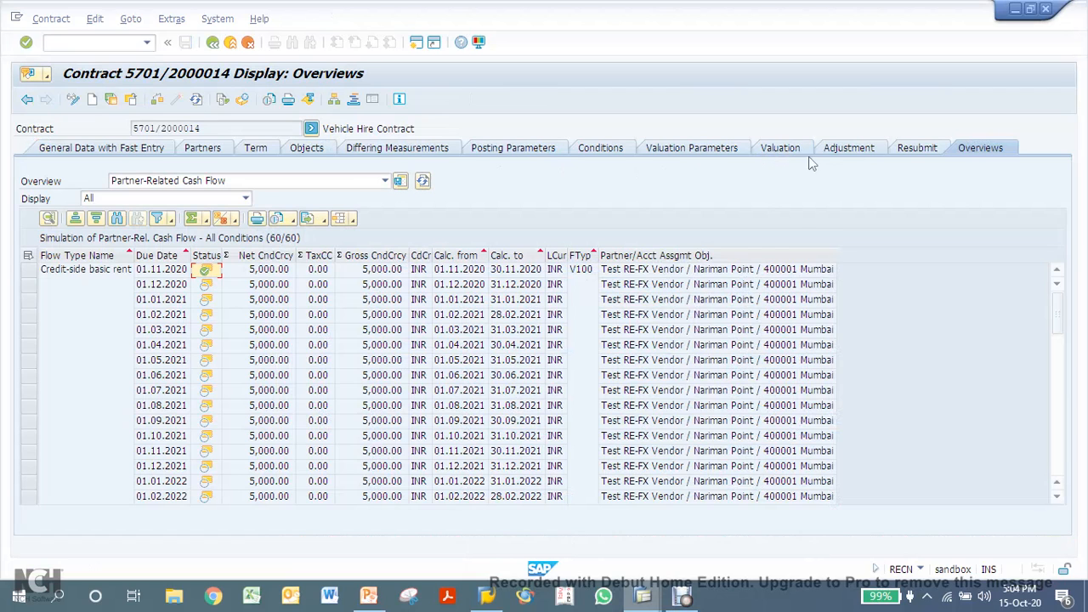
left_click(787, 149)
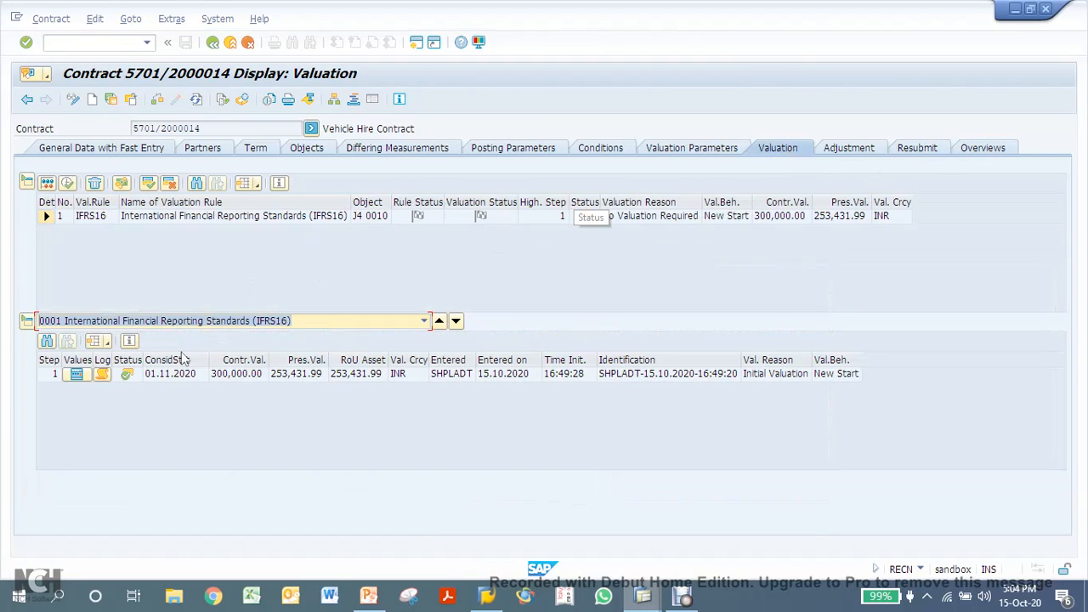
left_click(75, 374)
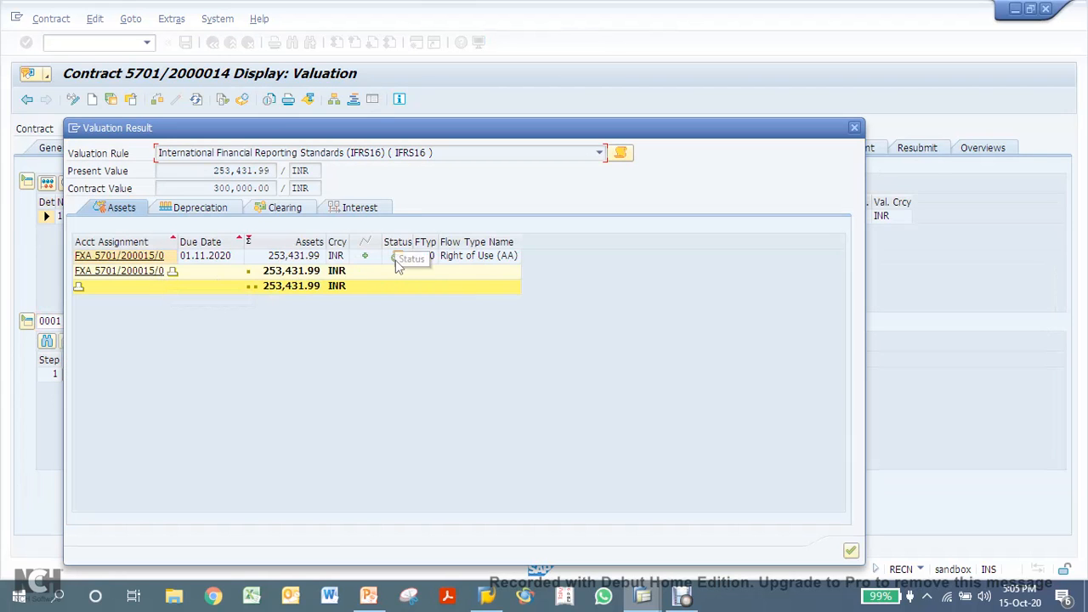
left_click(147, 256)
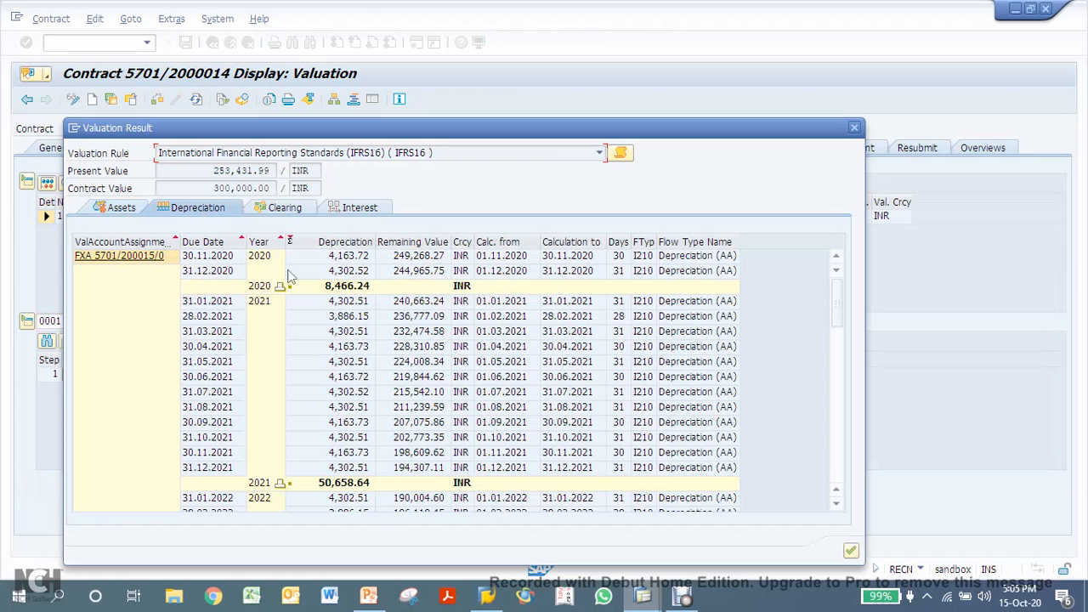
left_click(336, 257)
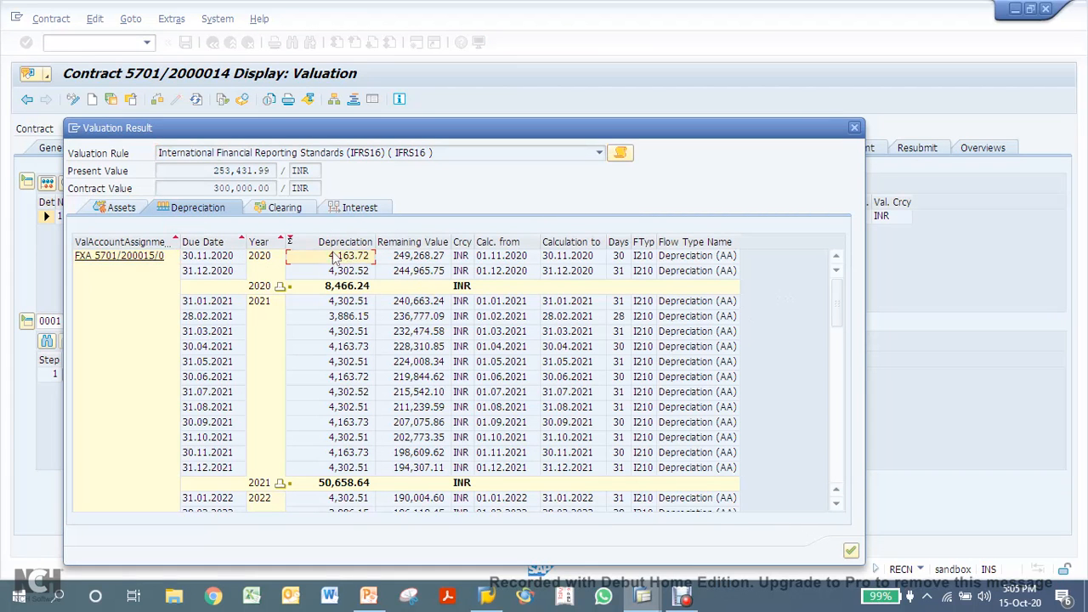
left_click(112, 258)
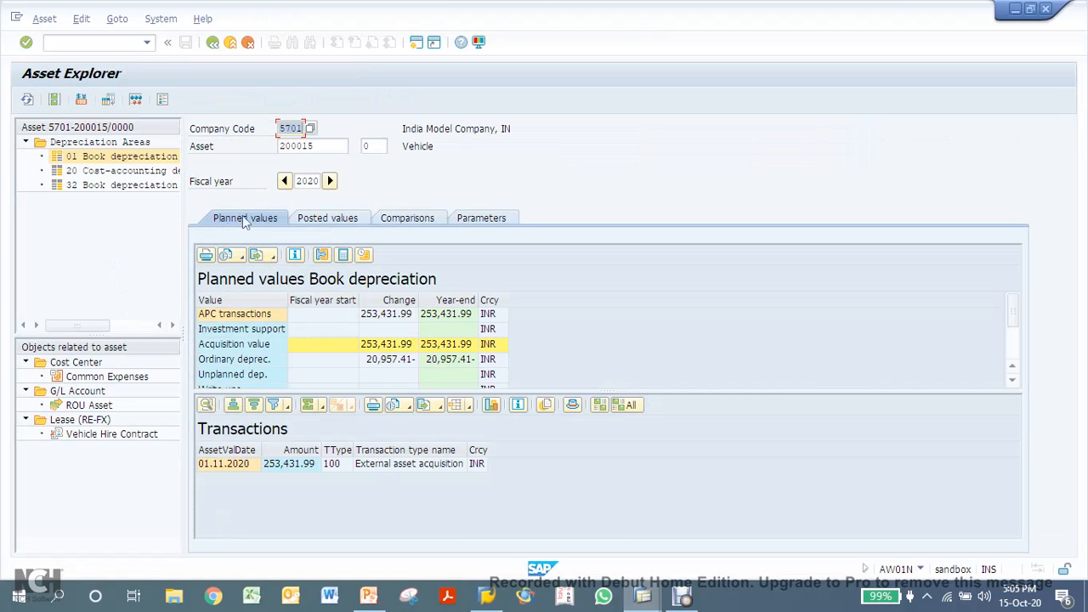
Open the period 8 depreciation accounting document through the asset's posted values and posting run log, check both line items, and return to the asset.
left_click(334, 219)
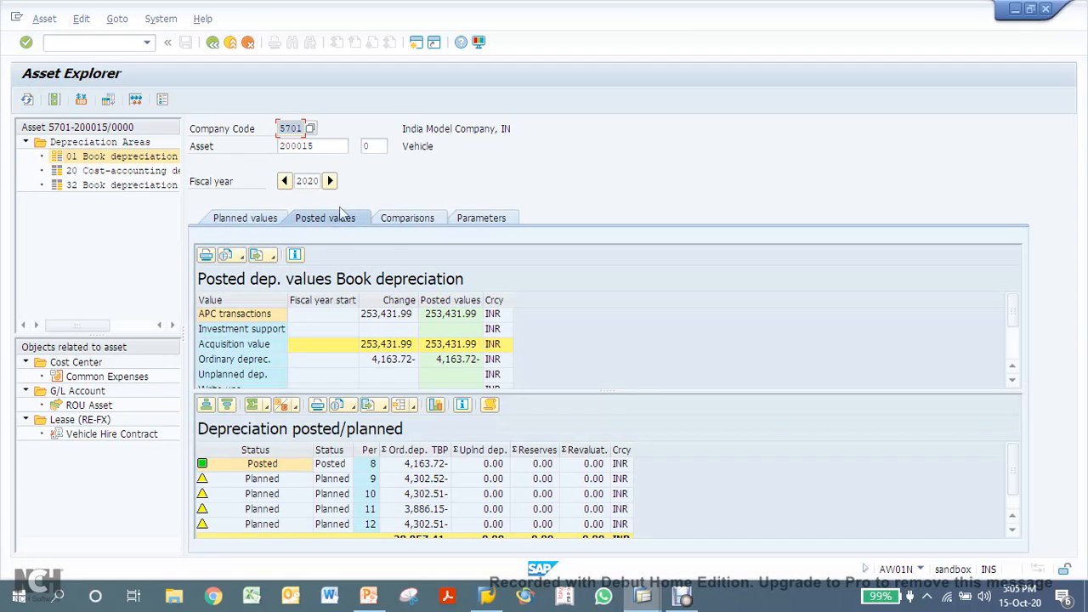
double_click(411, 478)
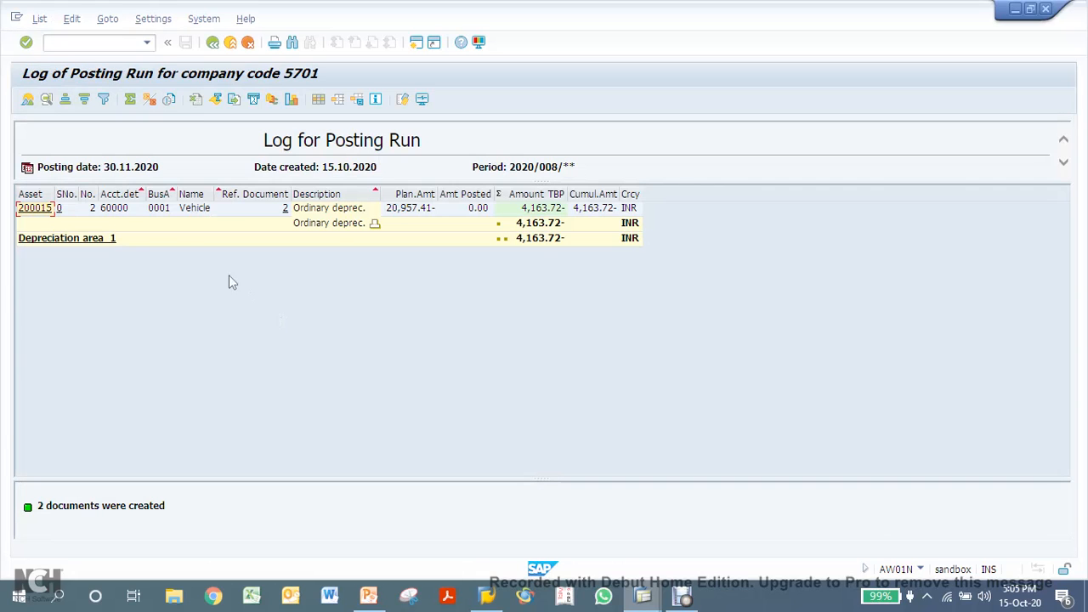
left_click(285, 213)
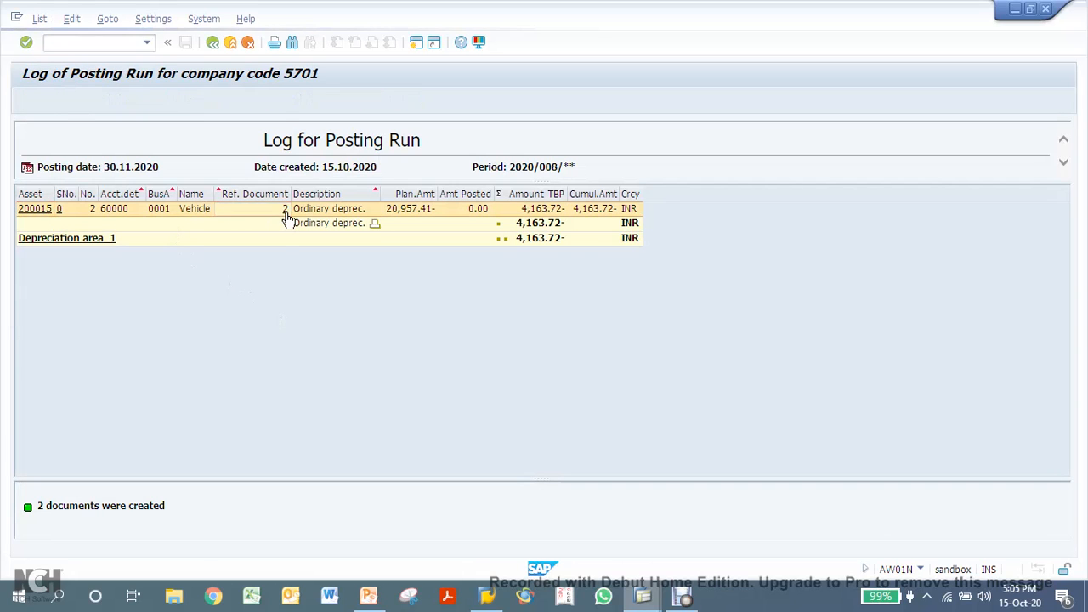
double_click(159, 197)
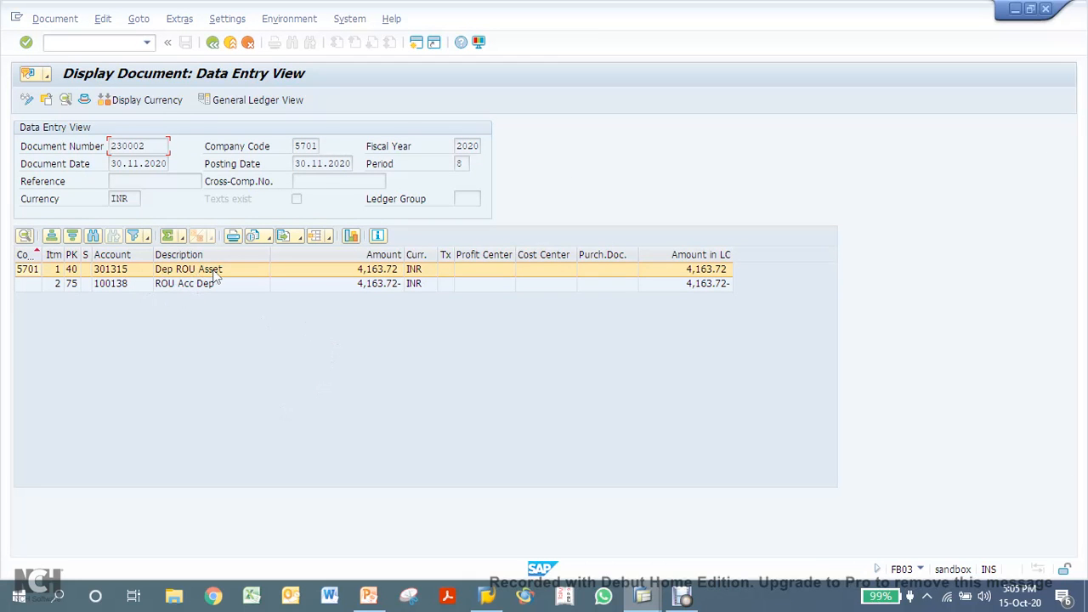
left_click(364, 271)
left_click(356, 285)
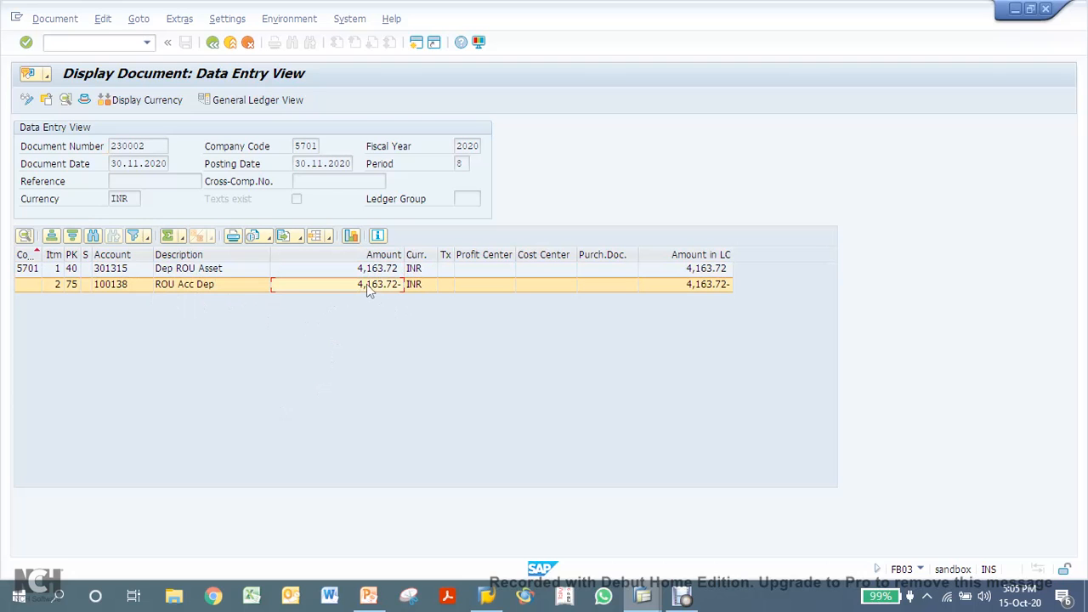
left_click(212, 42)
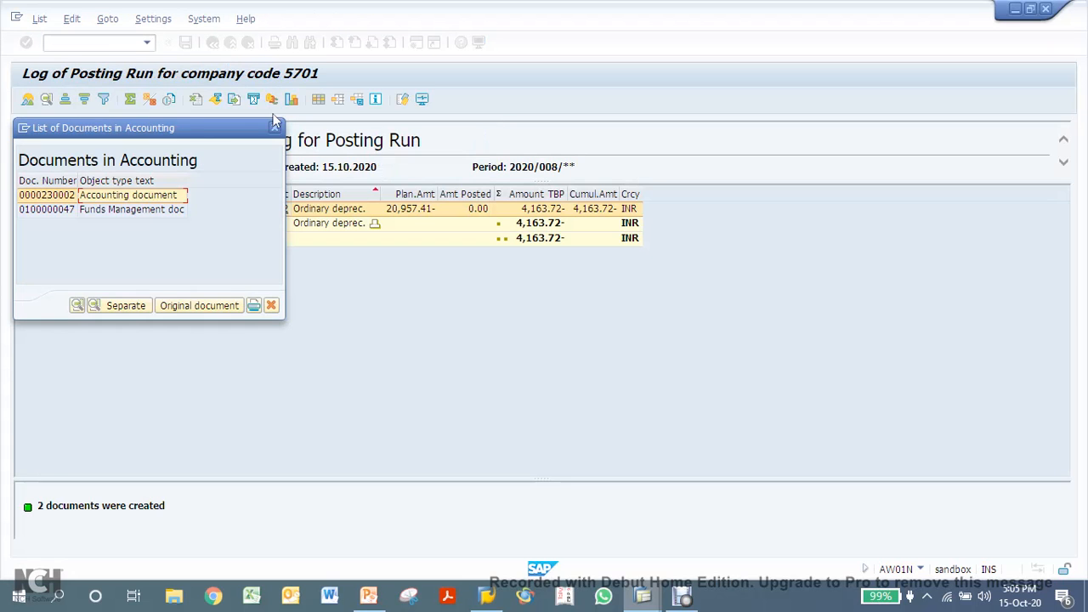
left_click(276, 125)
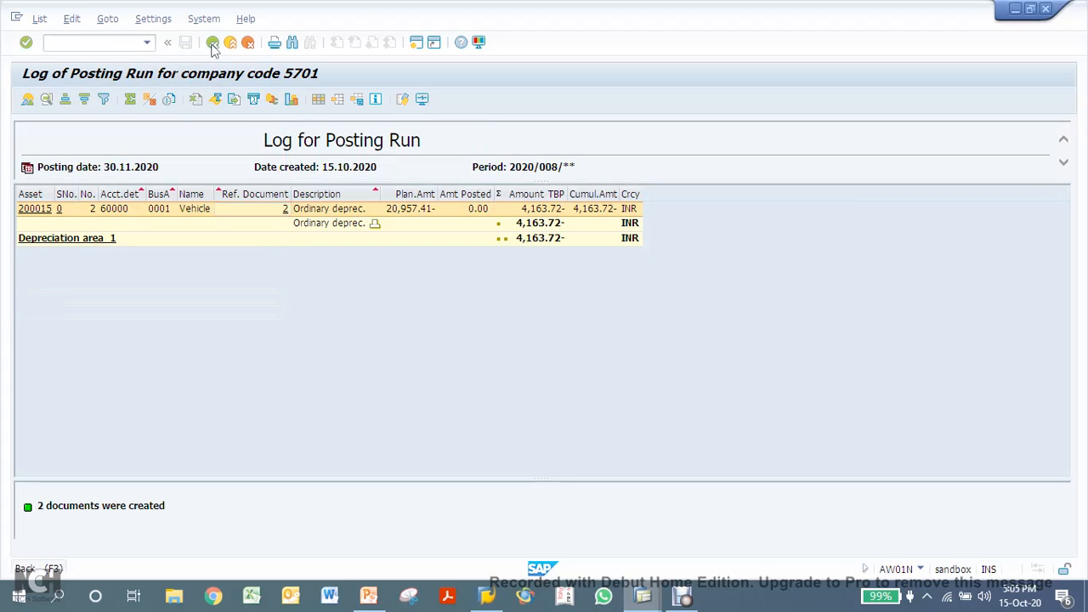
left_click(211, 43)
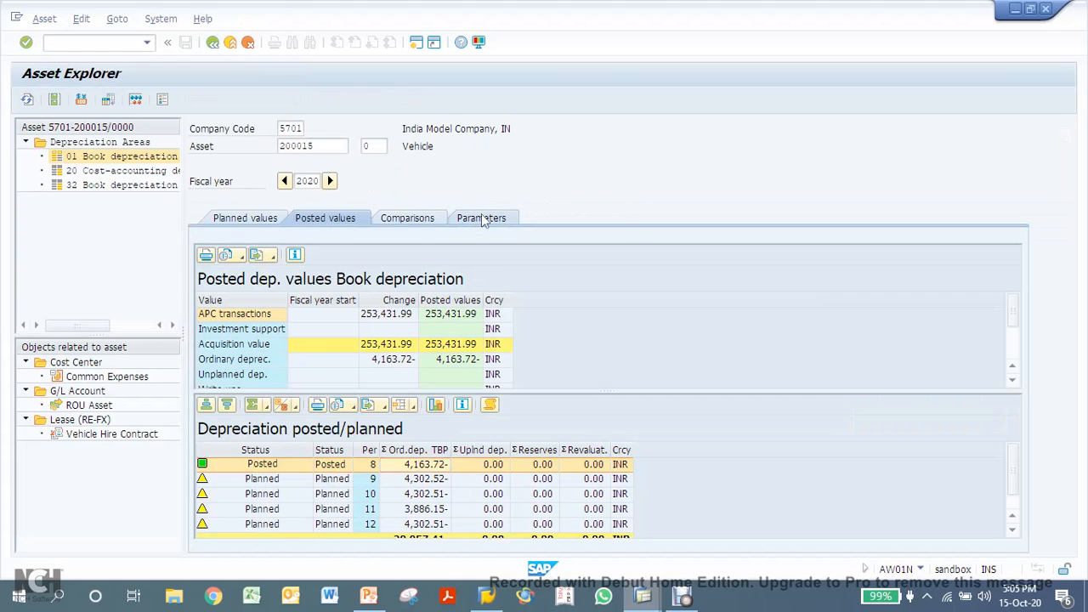
Examine depreciation key ZLEA from the asset's parameters, including base value key 29, and return to the contract with the valuation result closed.
left_click(481, 219)
left_click(339, 498)
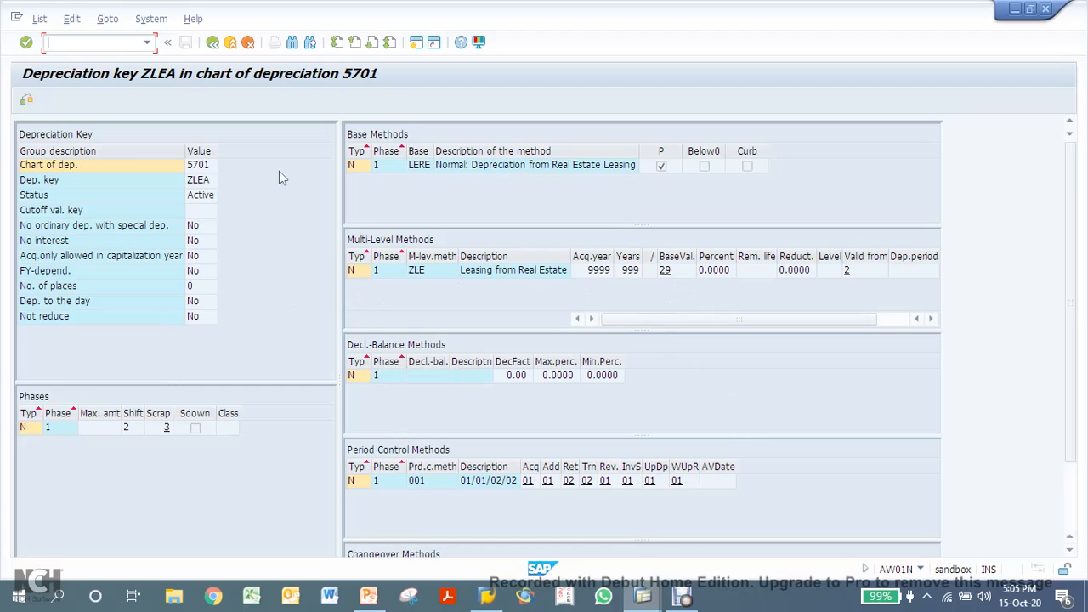
left_click(666, 271)
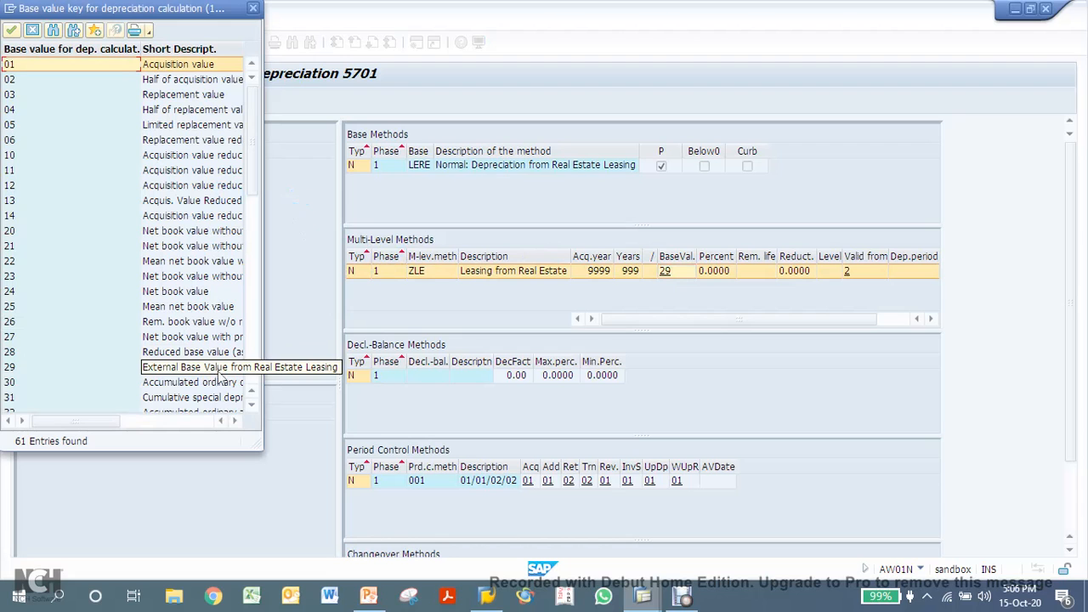
left_click(206, 372)
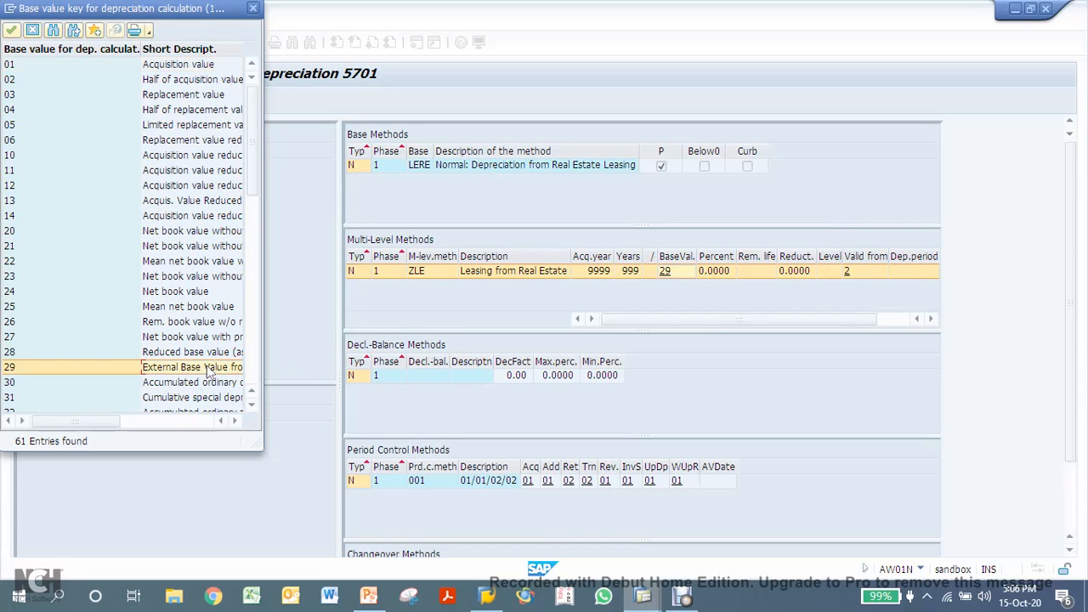
left_click(253, 9)
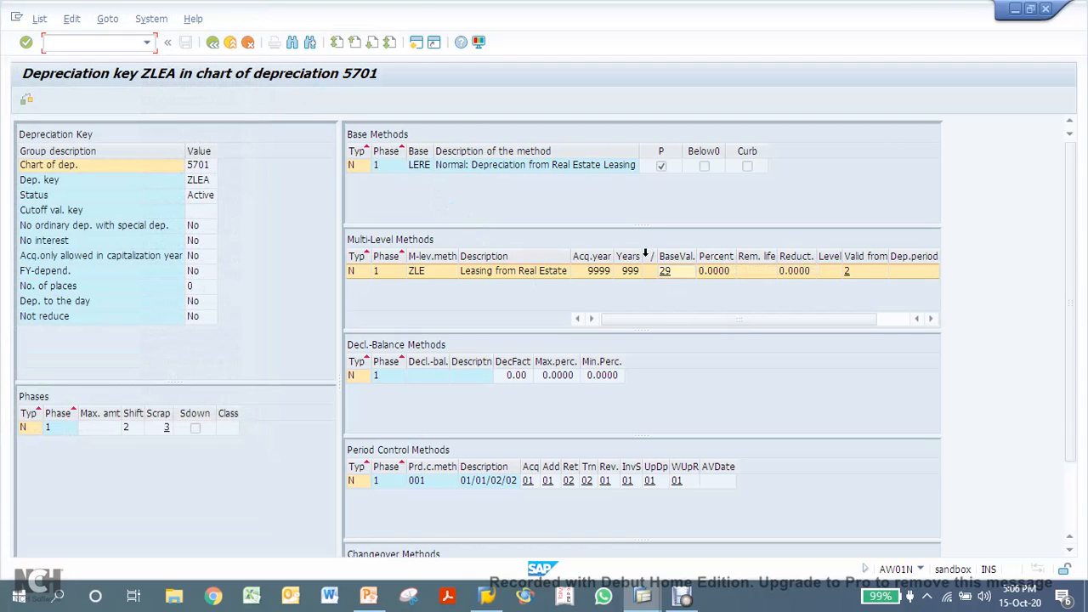
left_click(421, 272)
left_click(212, 43)
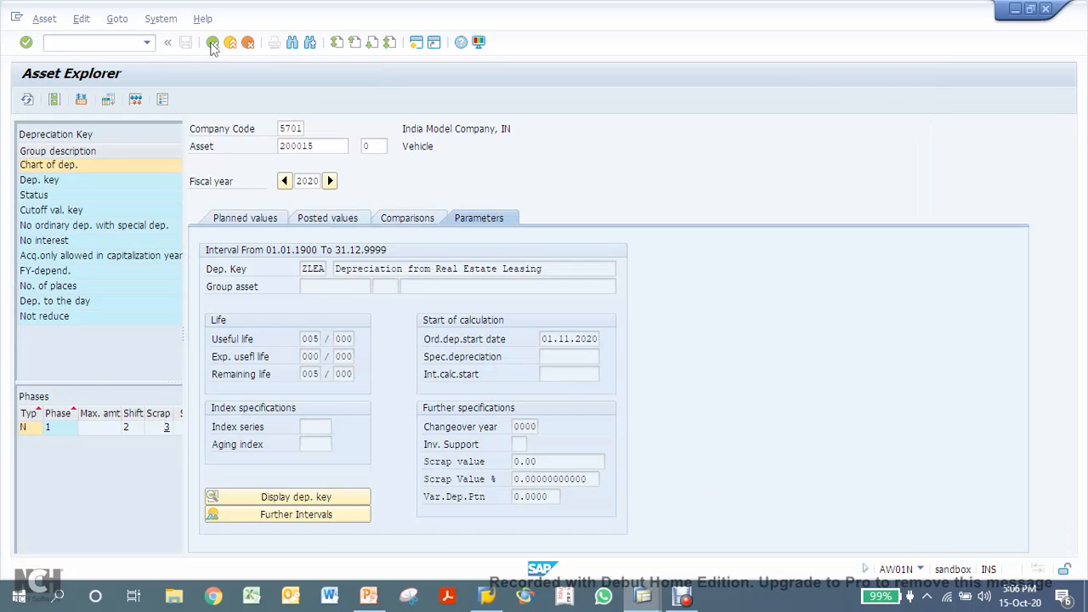
left_click(212, 43)
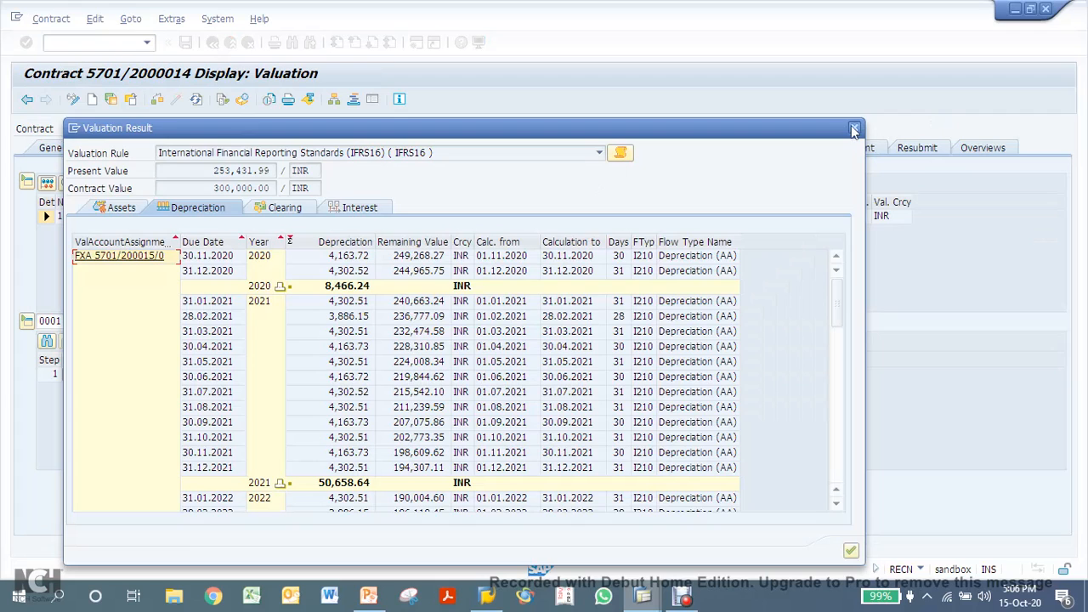
left_click(854, 129)
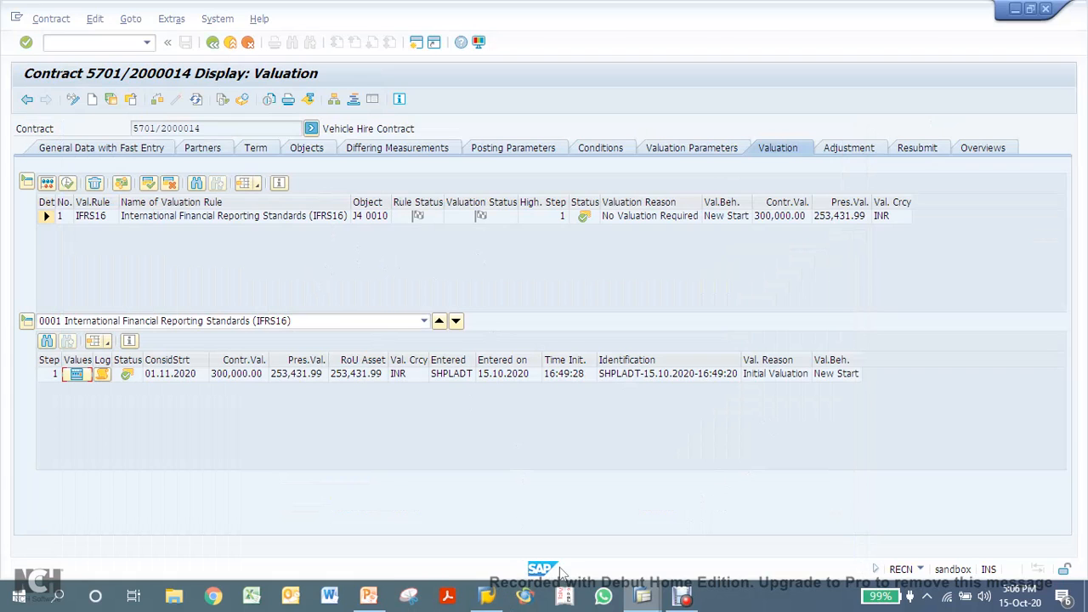
Copy the transaction code RECEISASSETCN from the PowerPoint slide and start it in the SAP Easy Access session.
left_click(368, 596)
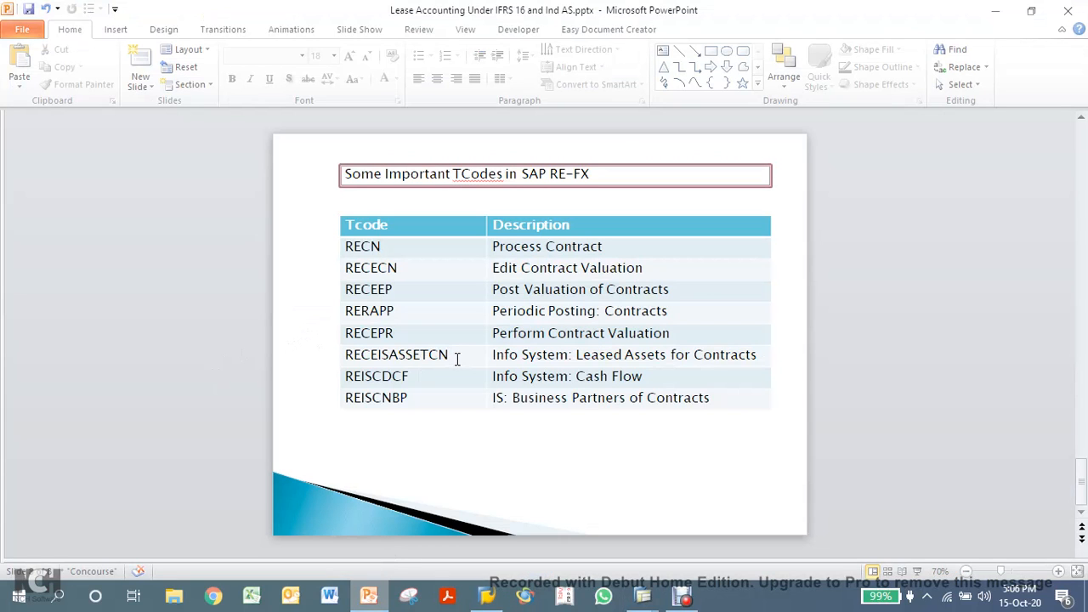
left_click_drag(456, 357, 319, 351)
key("ctrl+c")
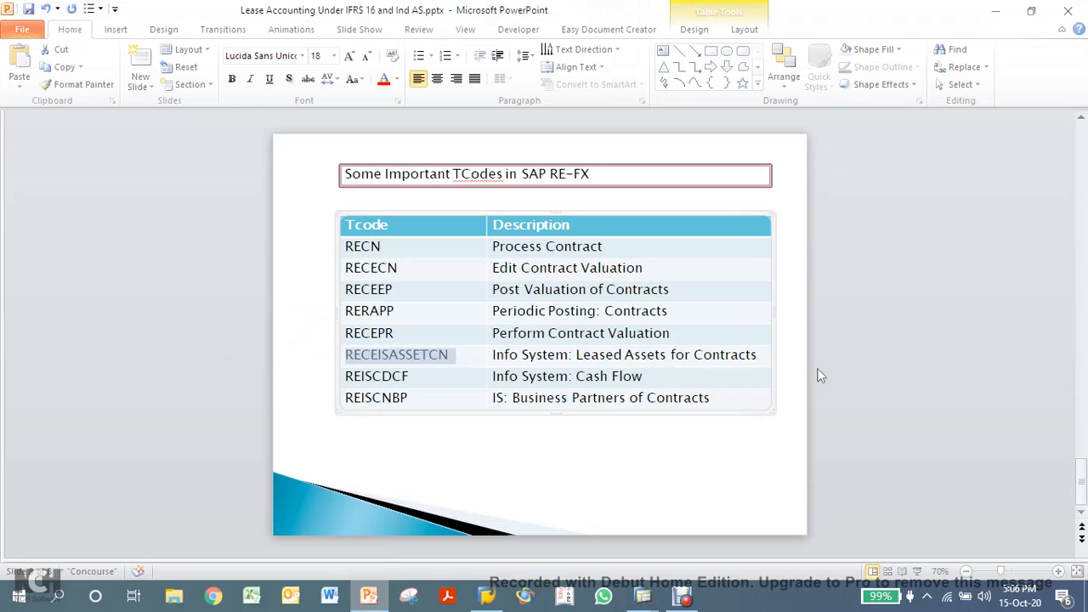
left_click(839, 381)
mouse_move(643, 596)
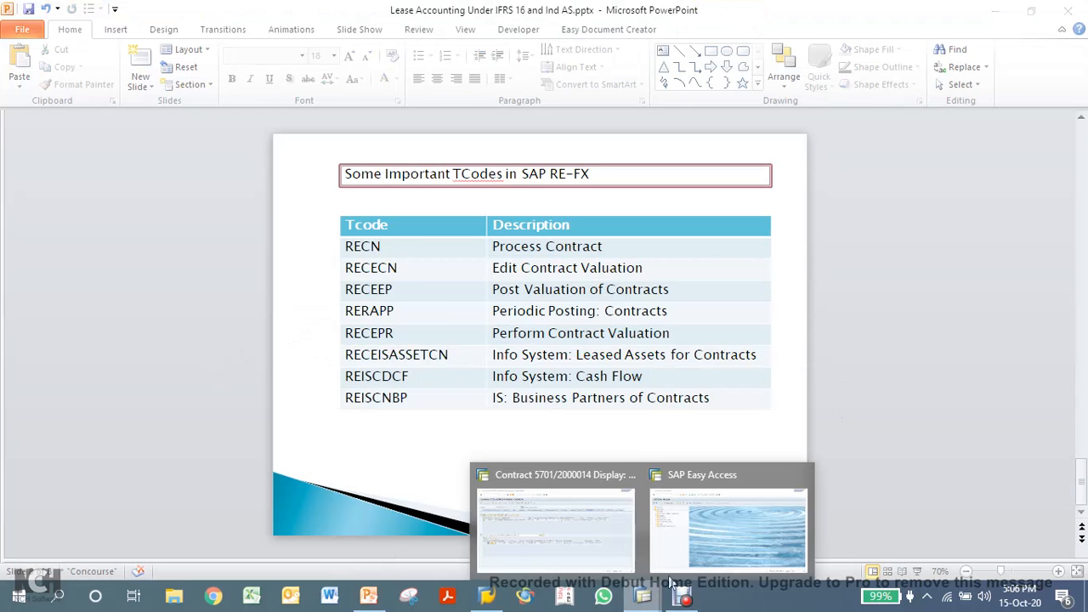
left_click(670, 574)
key("ctrl+v")
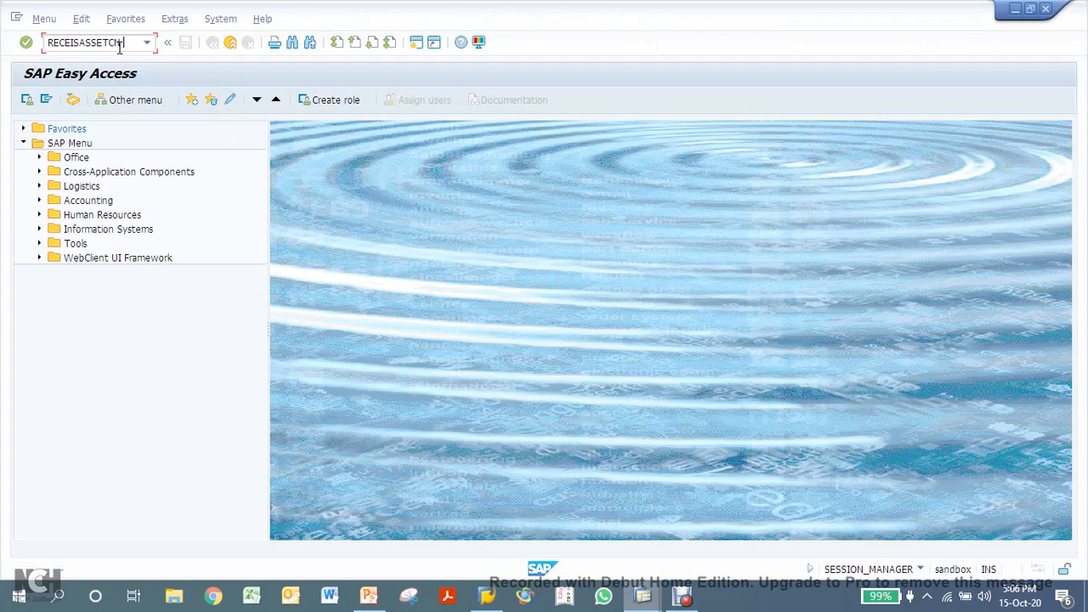
key("Return")
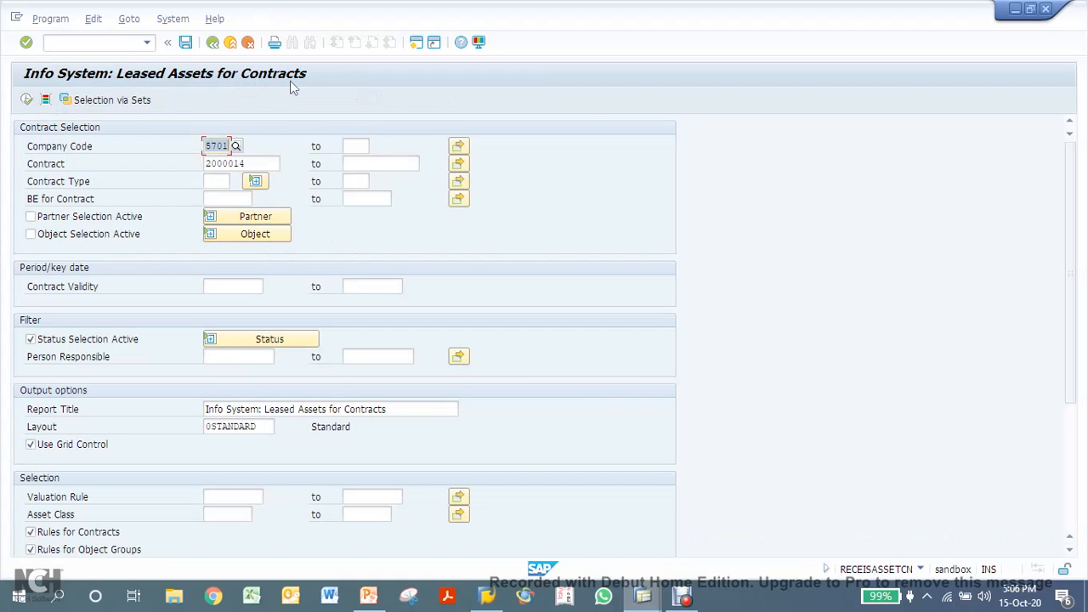
Execute the leased assets report for the vehicle hire contract, review its asset, valuation rule and status columns, and exit to SAP Easy Access.
left_click(27, 101)
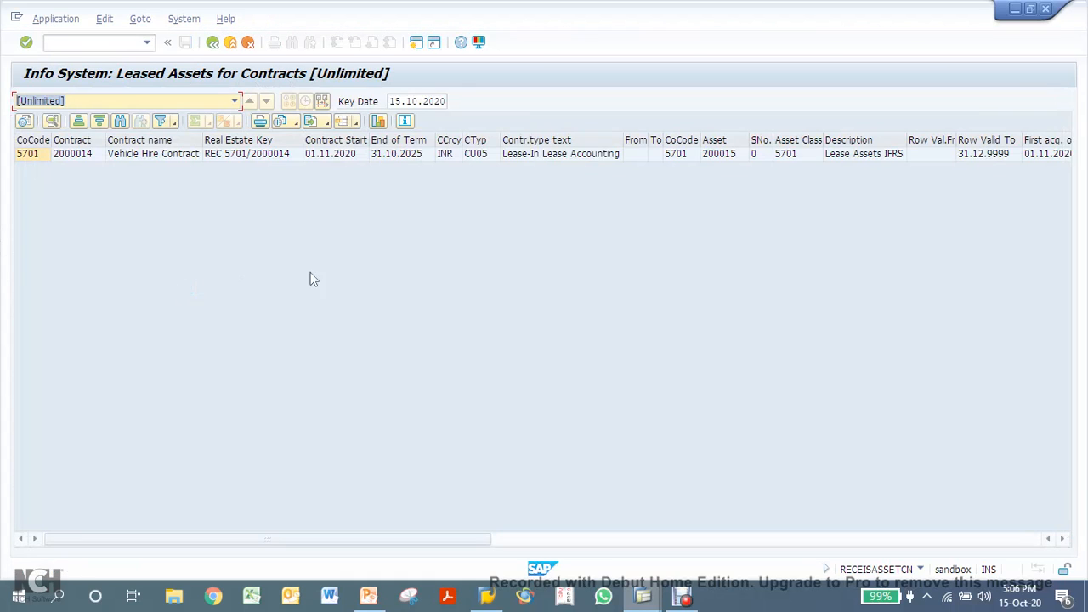
left_click(76, 153)
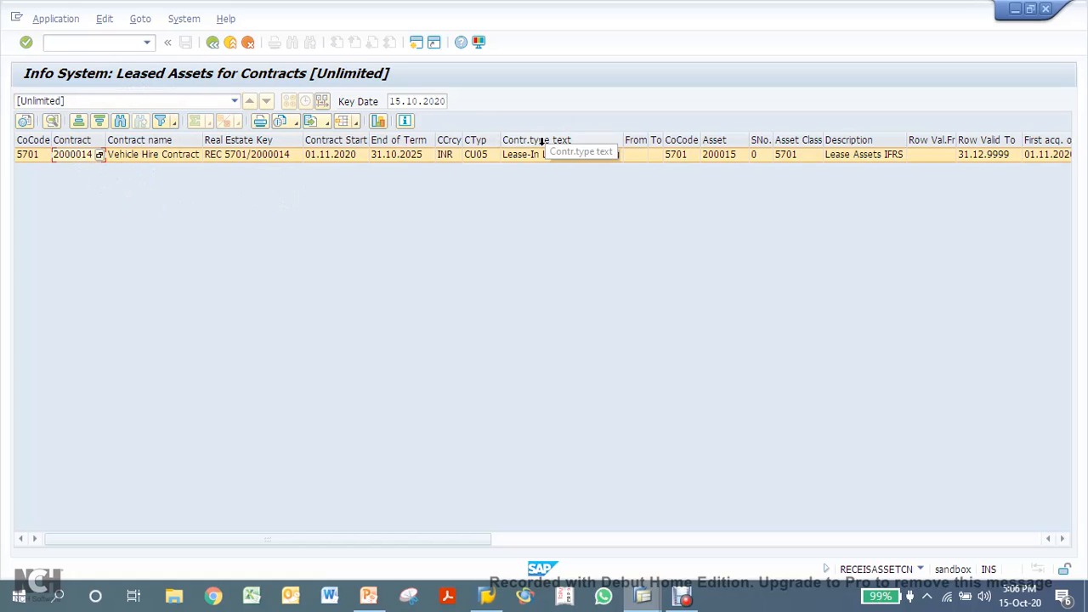
left_click(718, 155)
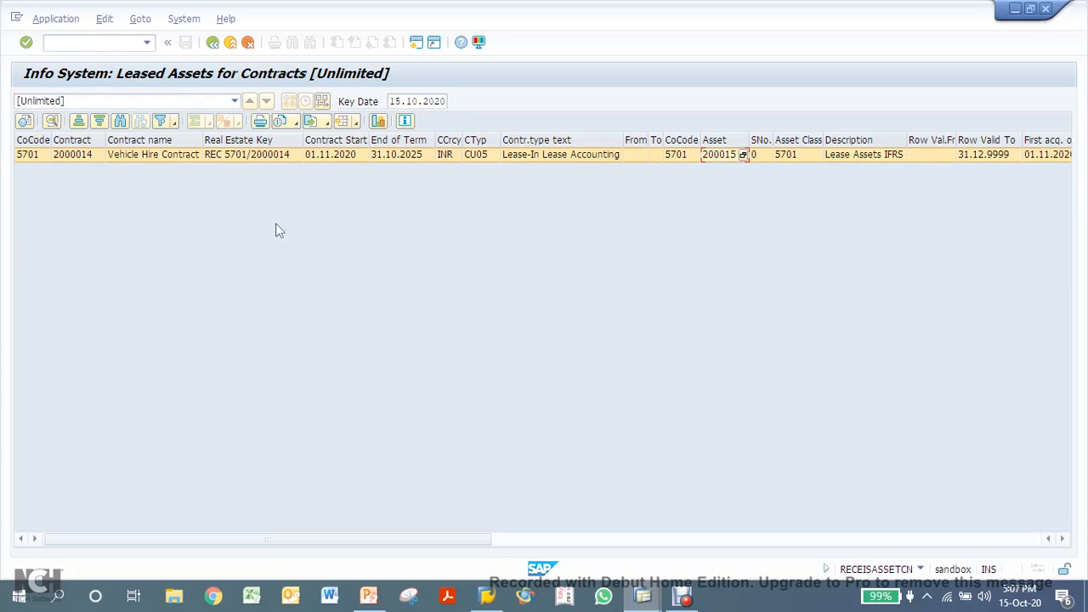
left_click(1067, 539)
left_click(1066, 539)
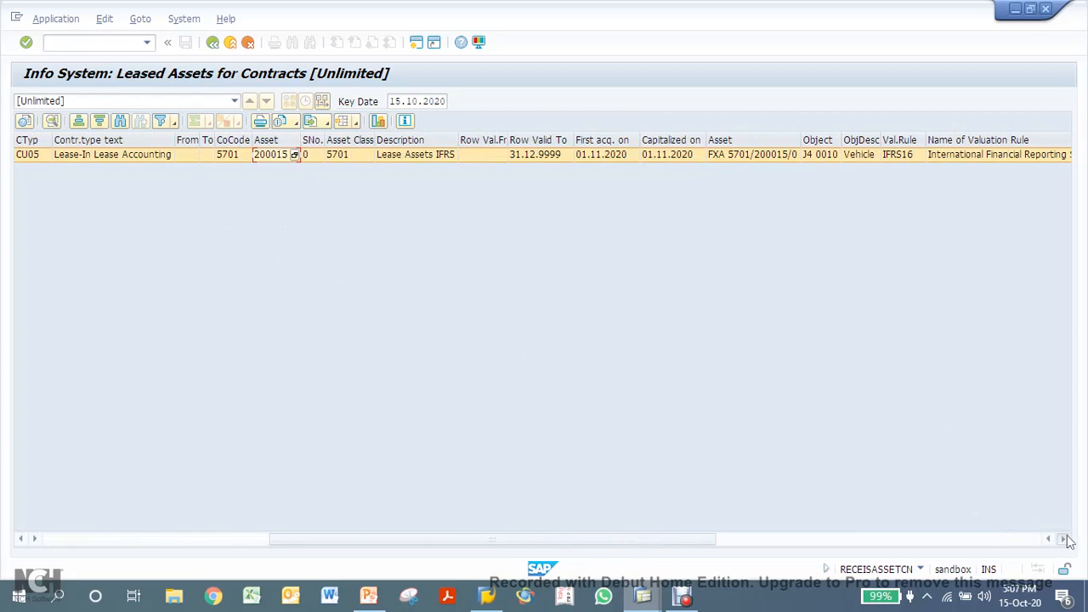
left_click(1066, 538)
left_click(1066, 539)
left_click(1067, 539)
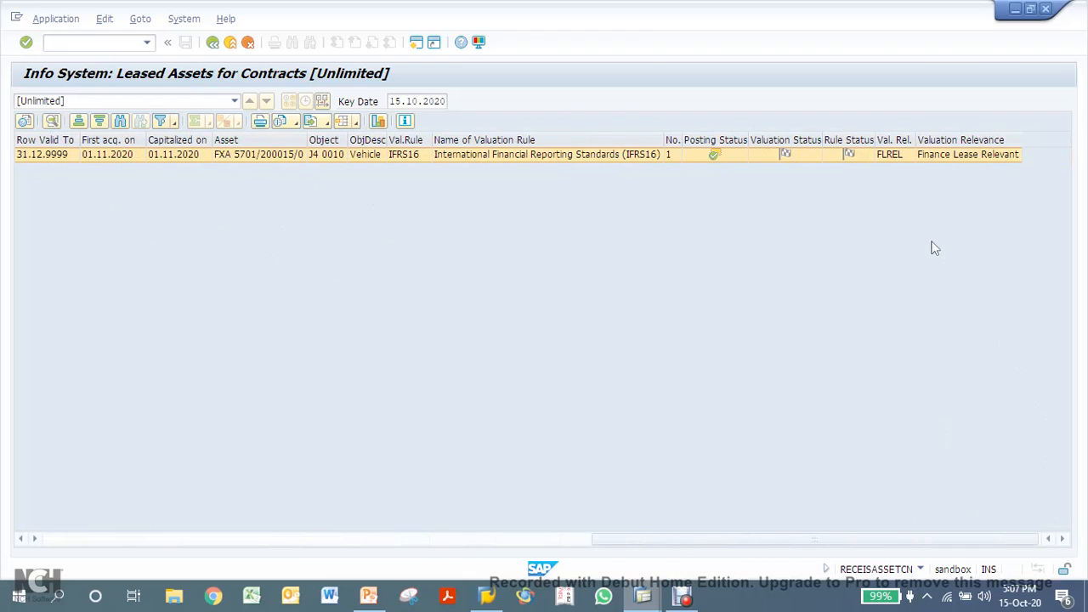
left_click(212, 44)
left_click(212, 44)
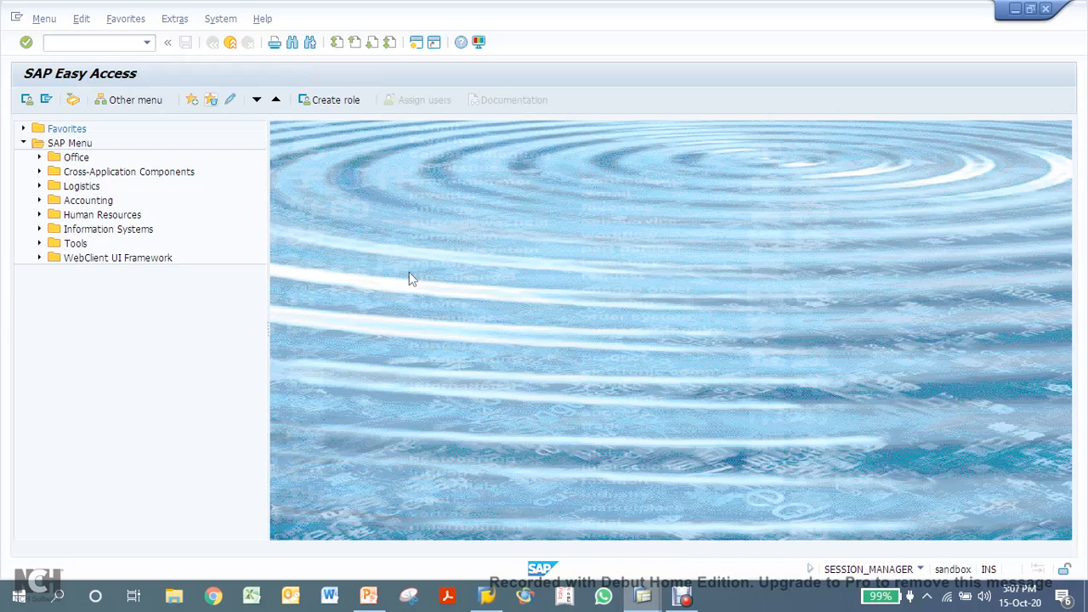
Copy the transaction code REISCDCF from the PowerPoint slide and start it in the SAP Easy Access session.
key("alt+Tab")
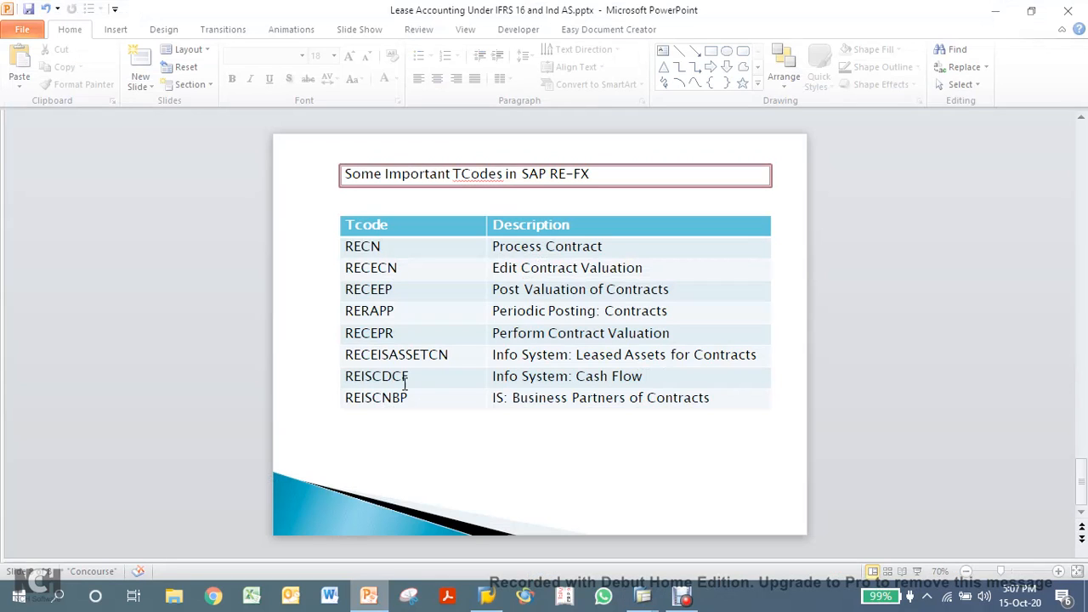
left_click_drag(414, 378, 325, 369)
key("ctrl+c")
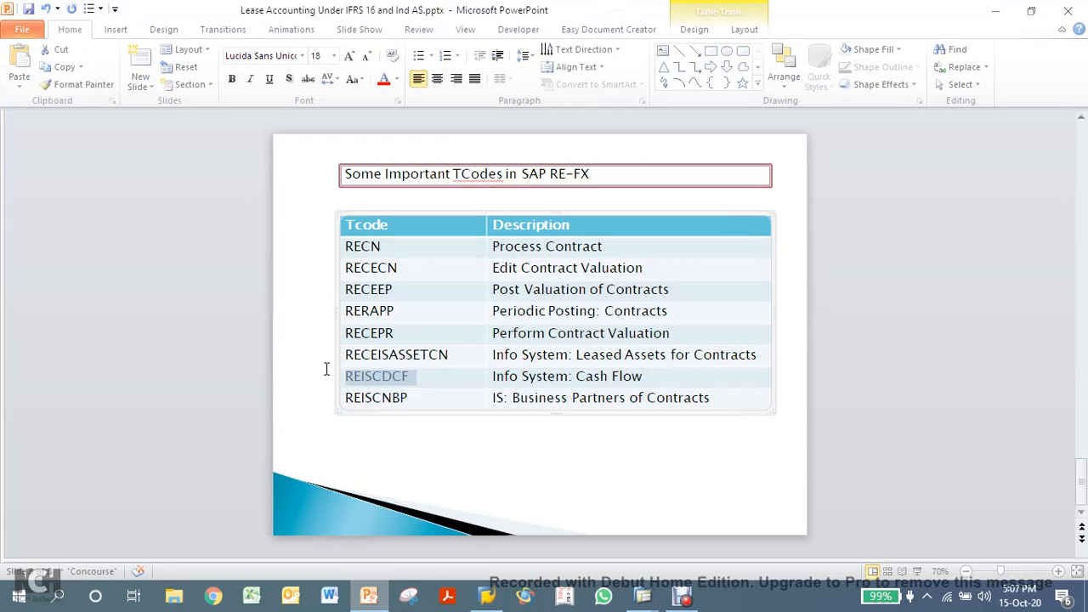
key("alt+Tab")
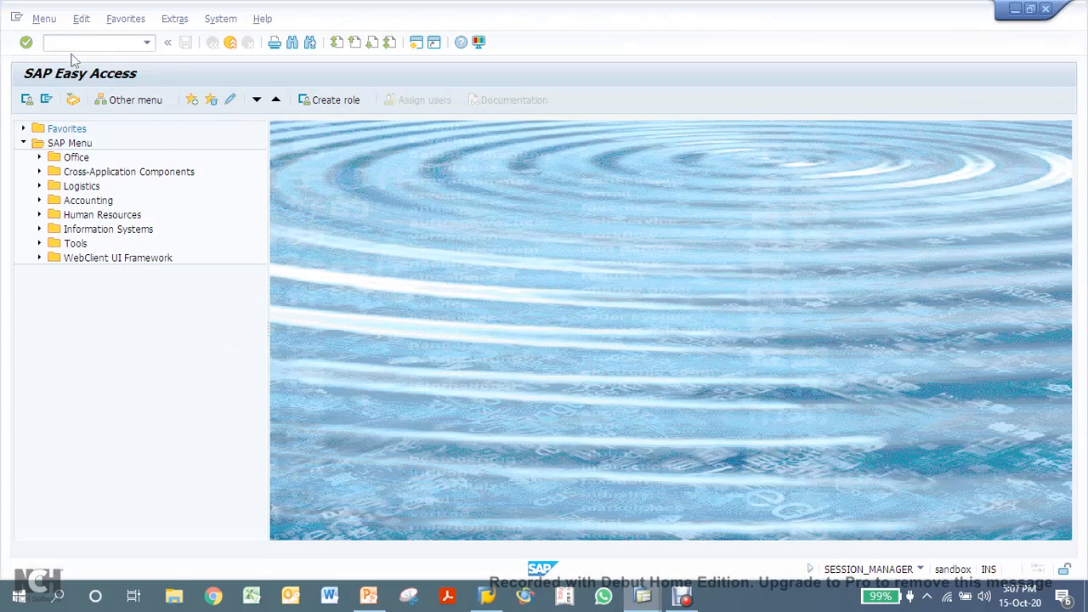
key("ctrl+v")
key("Return")
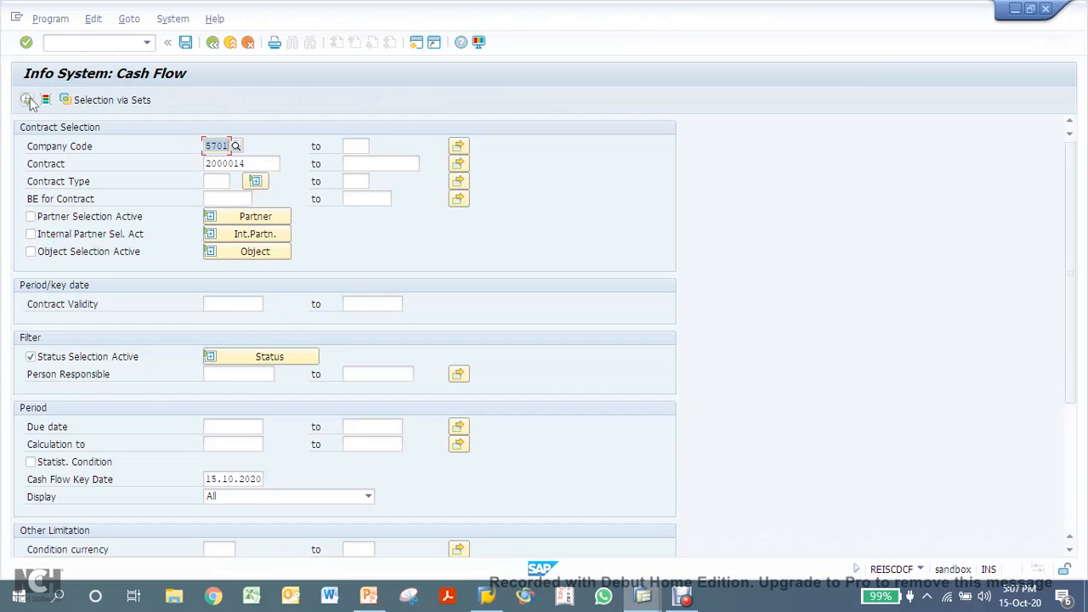
Execute the cash flow report for the vehicle hire contract, review the posting status and periods of its entries, and exit to SAP Easy Access.
left_click(26, 100)
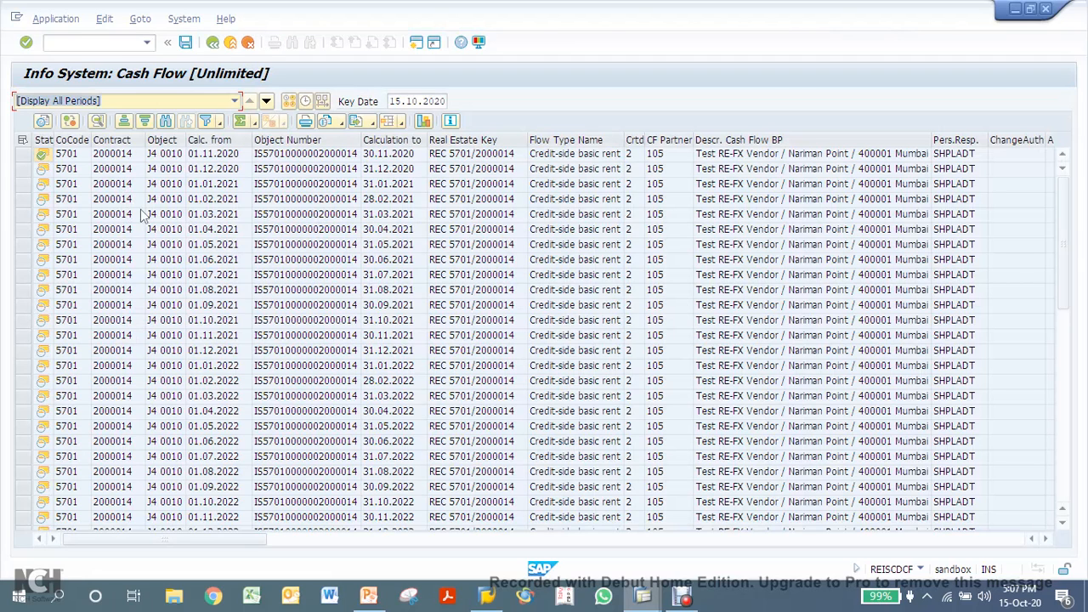
mouse_move(44, 159)
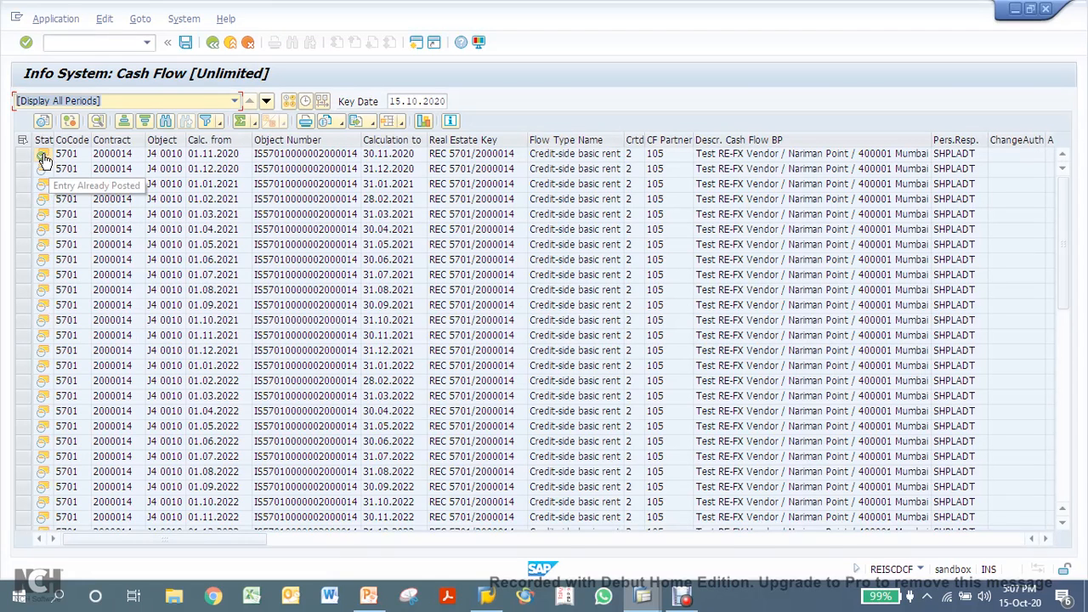
scroll(179, 268, "down", 5)
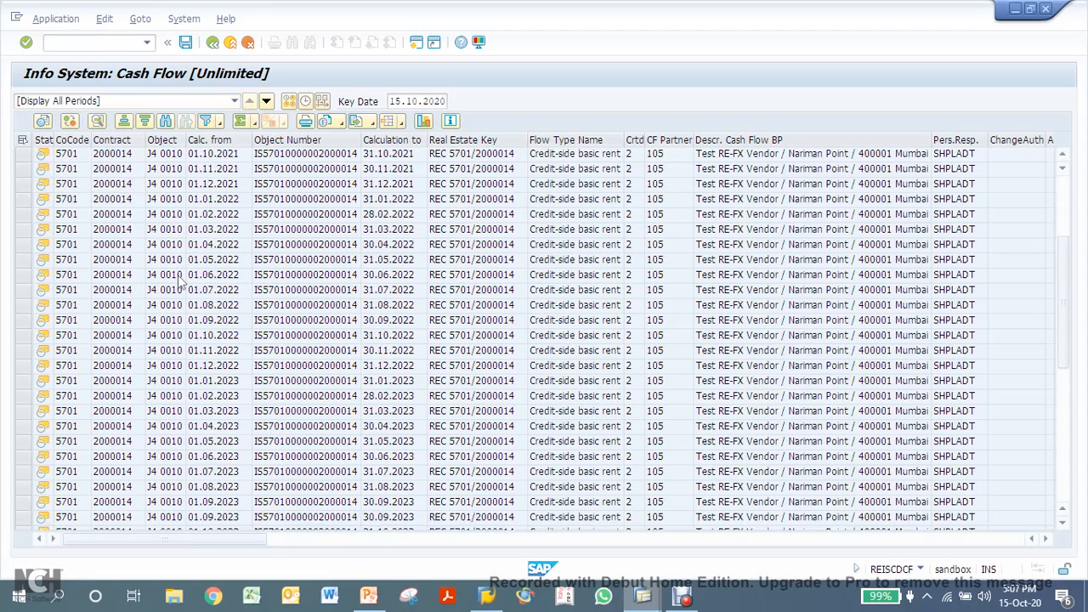
scroll(152, 314, "down", 5)
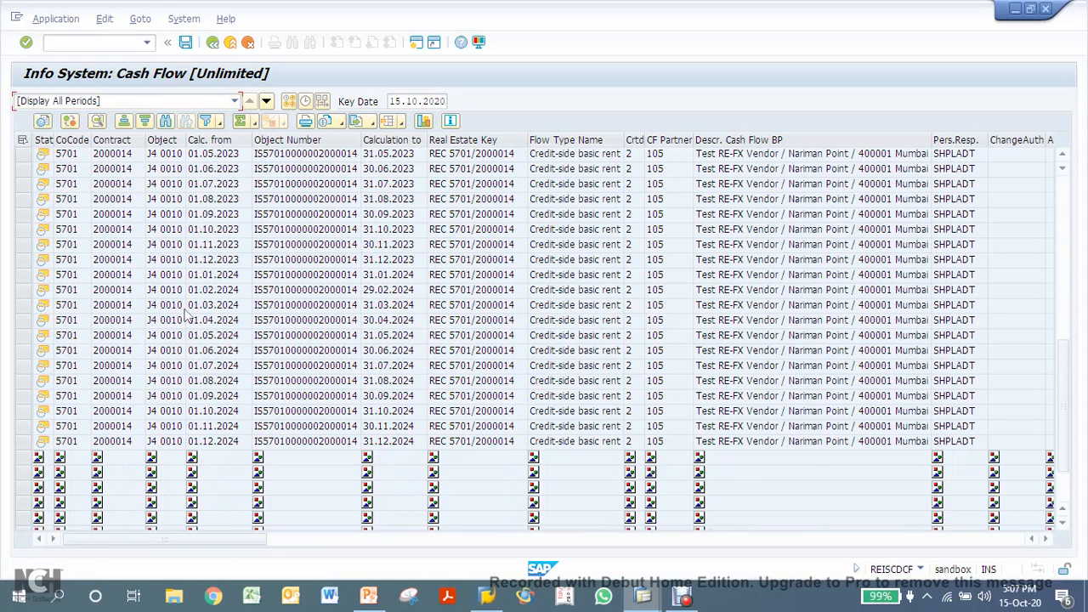
left_click(153, 259)
scroll(151, 289, "down", 2)
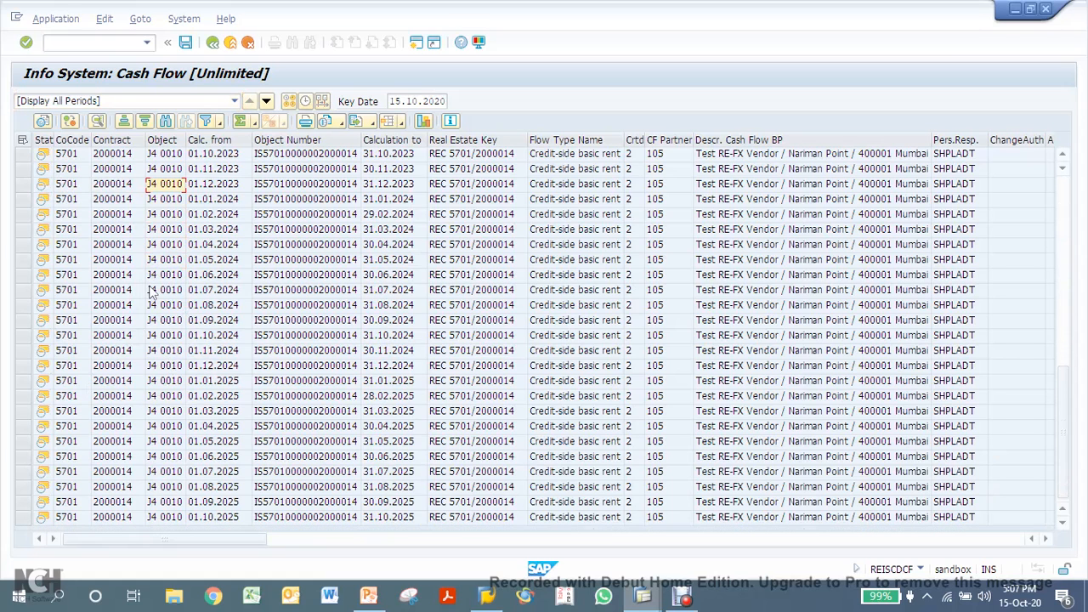
scroll(152, 296, "up", 11)
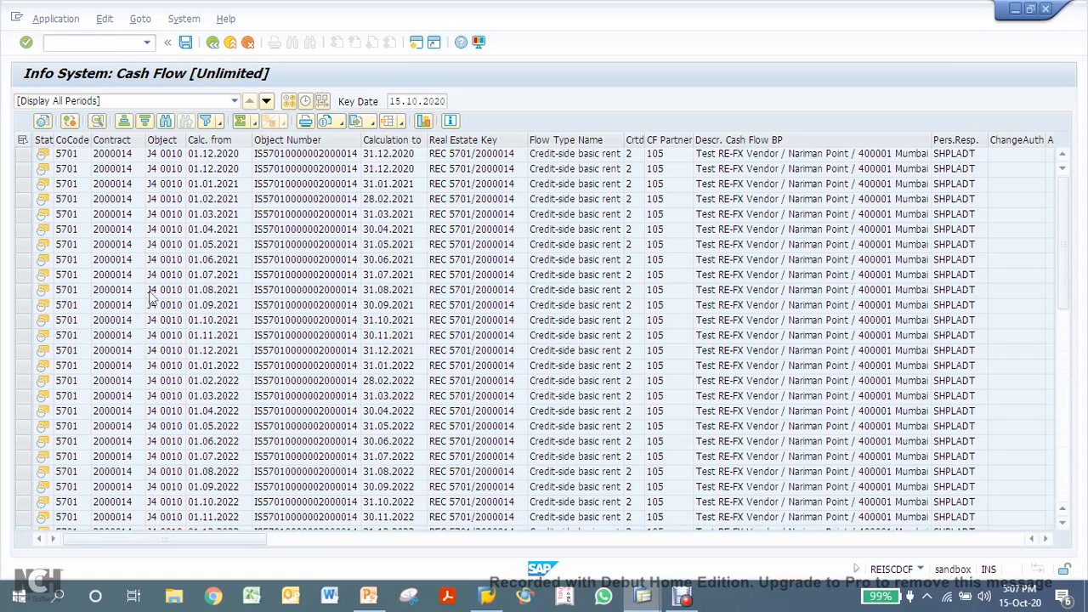
left_click(212, 42)
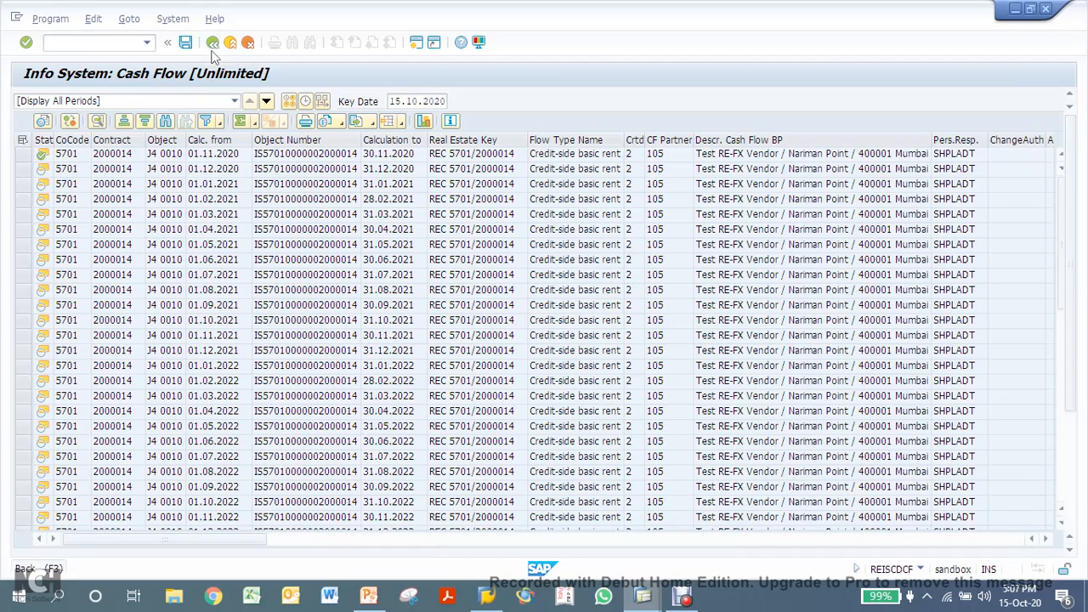
left_click(213, 42)
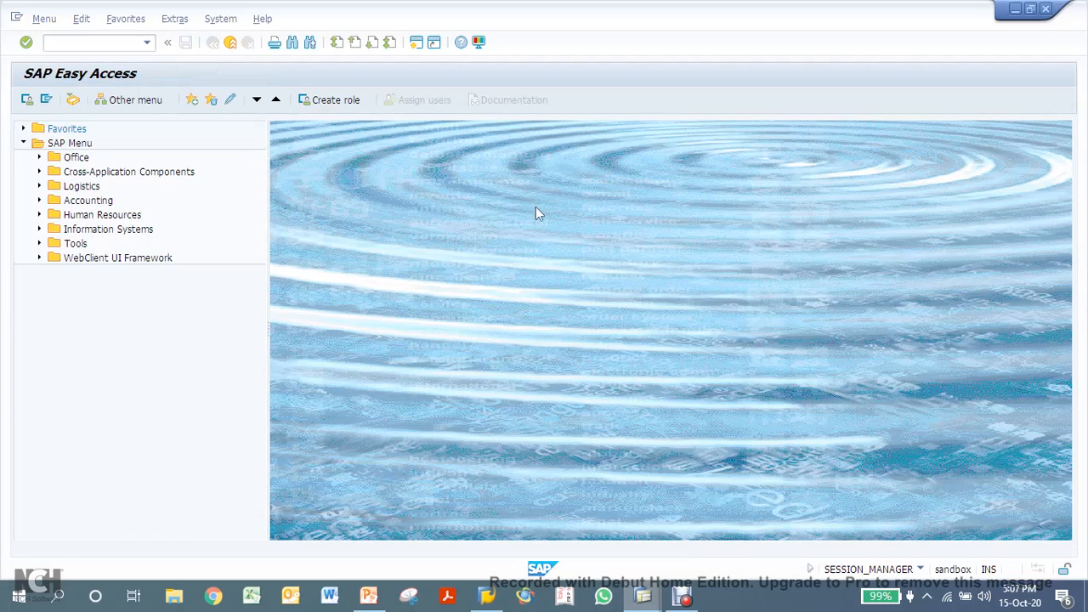
Copy the transaction code REISCNBP from the PowerPoint slide and start it in the SAP Easy Access session.
key("alt+Tab")
left_click_drag(416, 398, 347, 399)
key("ctrl+c")
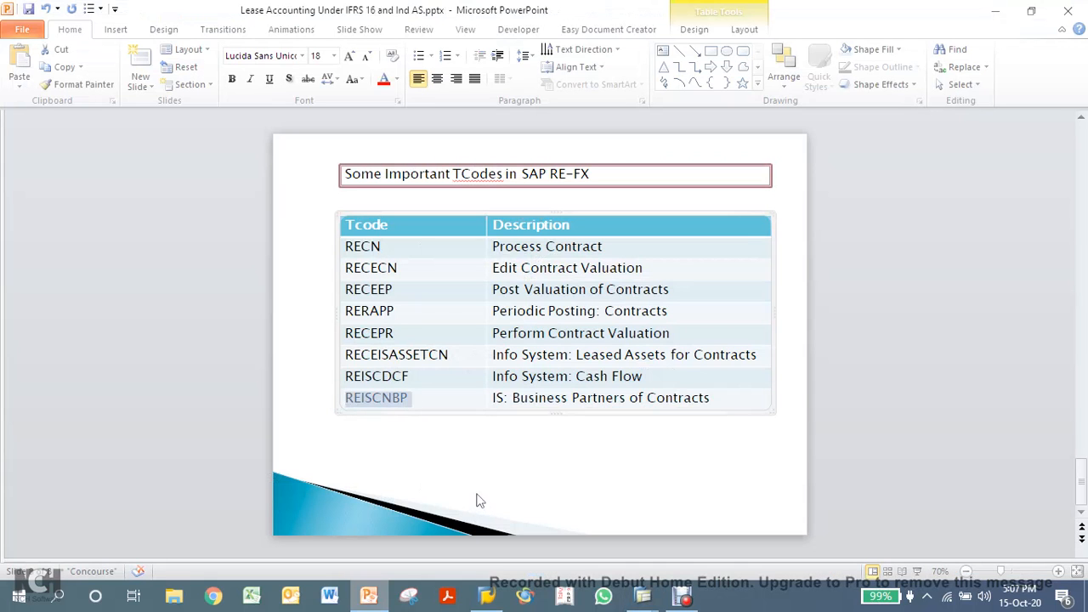
key("alt+Tab")
key("ctrl+v")
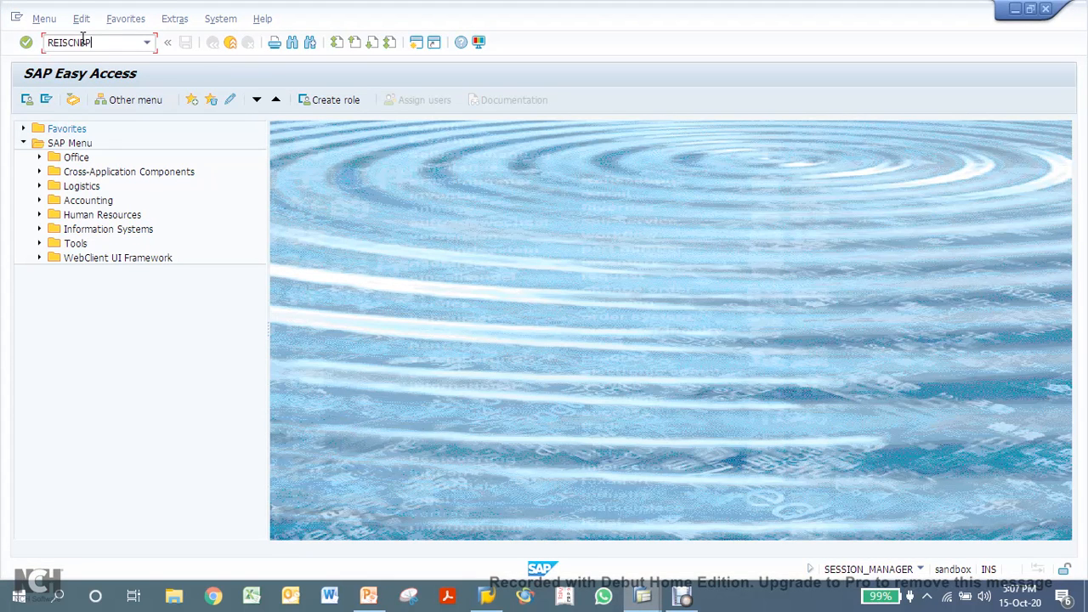
key("Return")
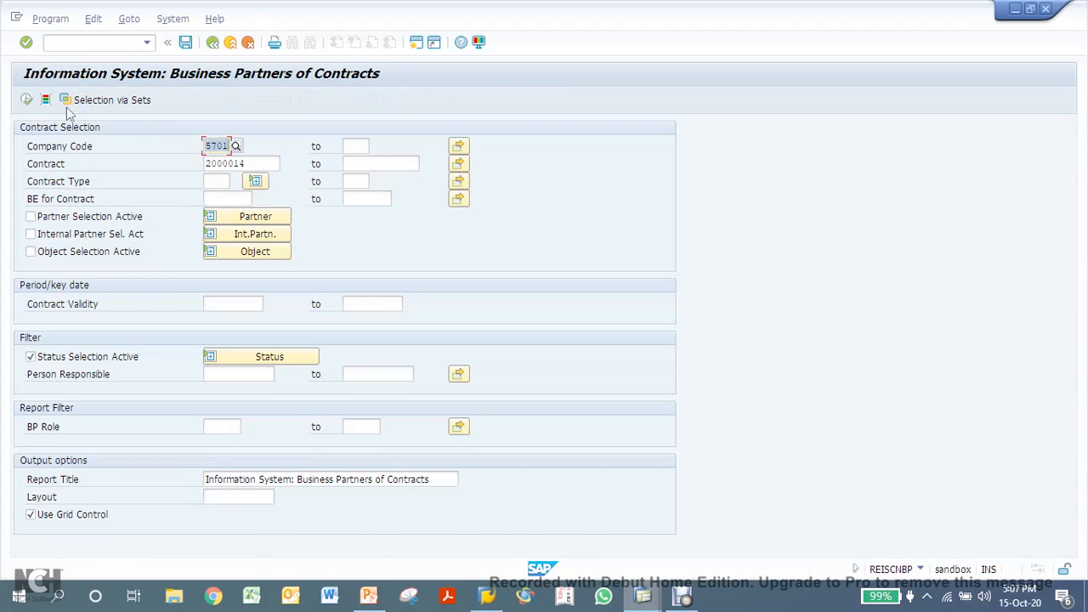
Execute the business partners report for the vehicle hire contract and check its partner, role and valuation relevance columns.
left_click(25, 100)
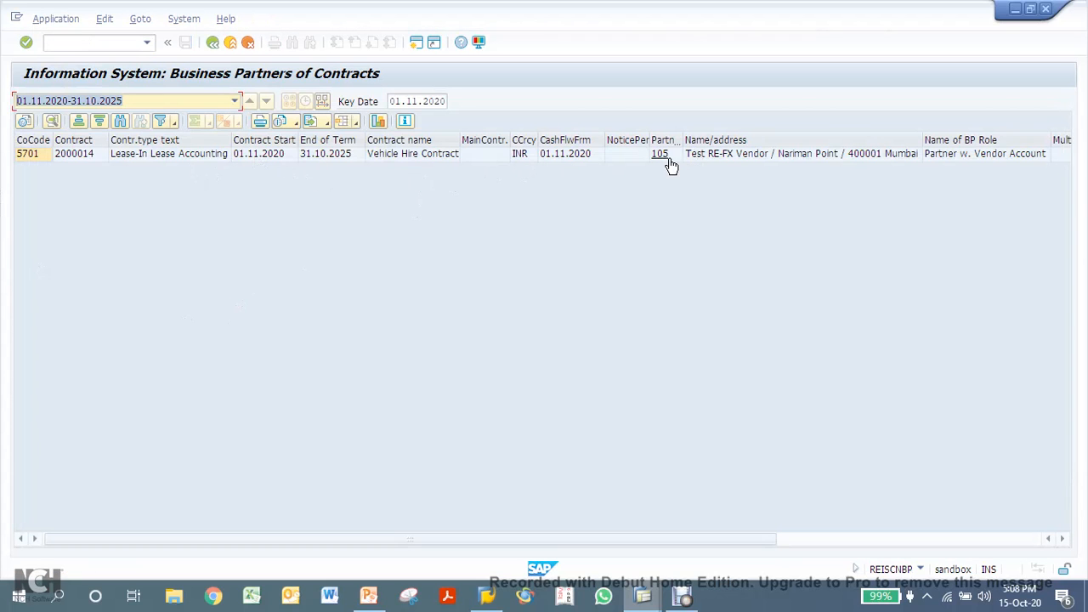
left_click(717, 158)
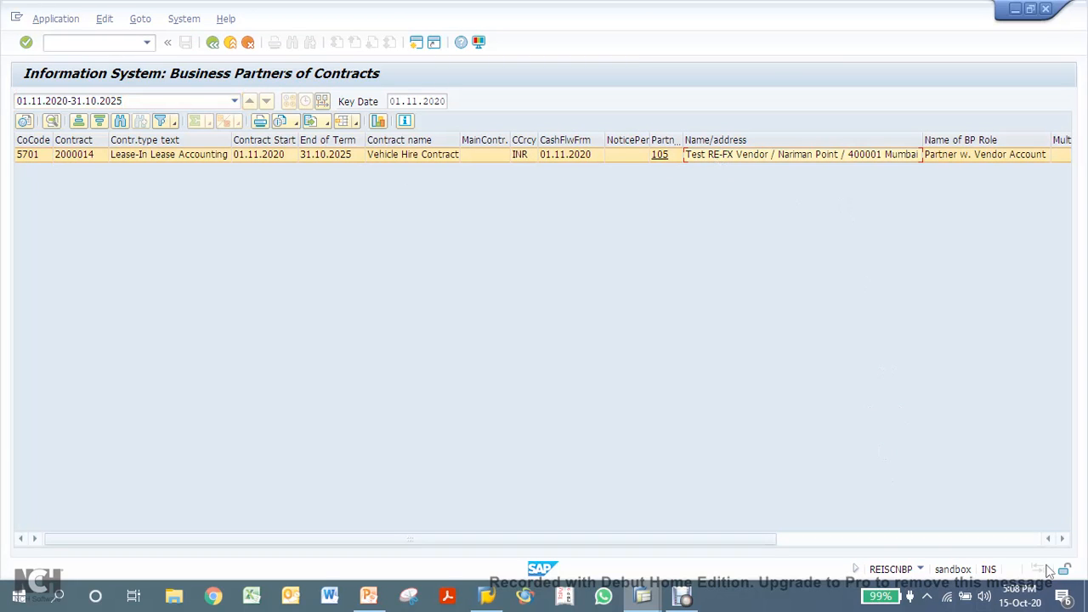
left_click(1064, 538)
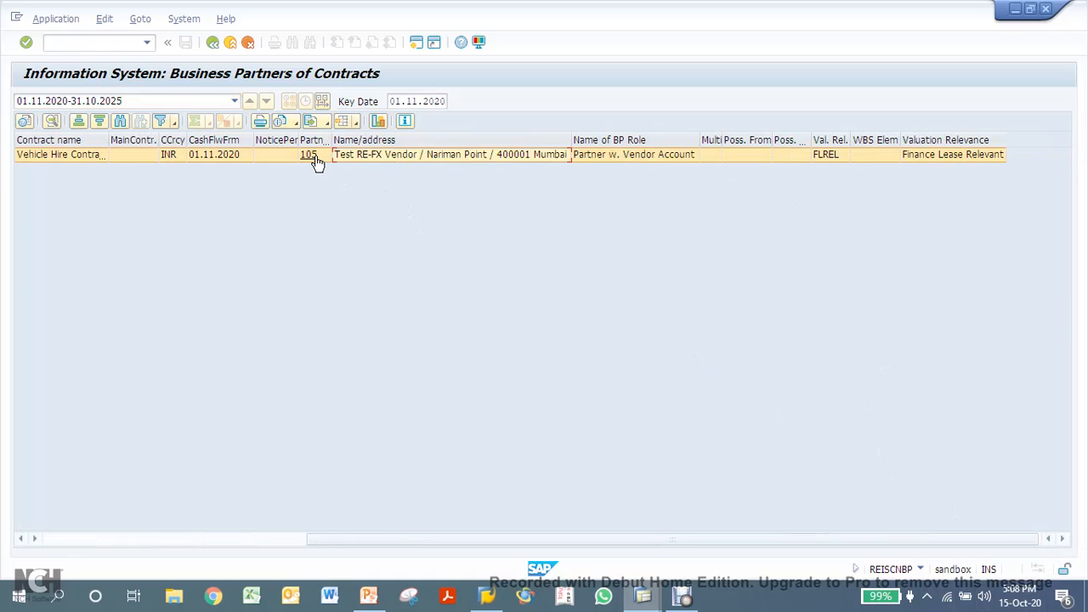
Open the contract partner's vendor account data from the report, check it, and exit through the report to SAP Easy Access.
left_click(314, 160)
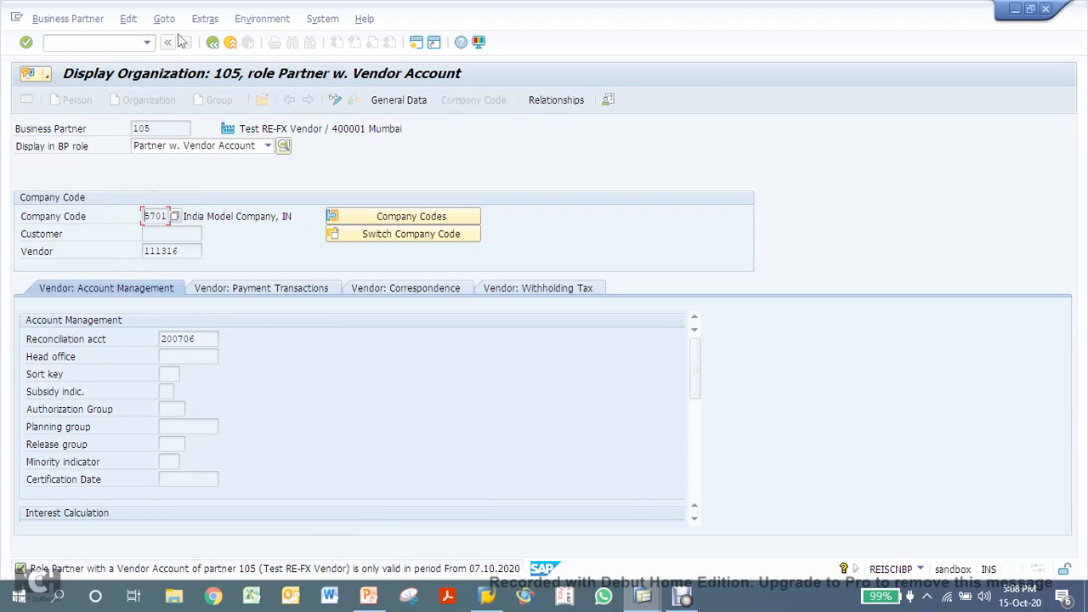
left_click(211, 44)
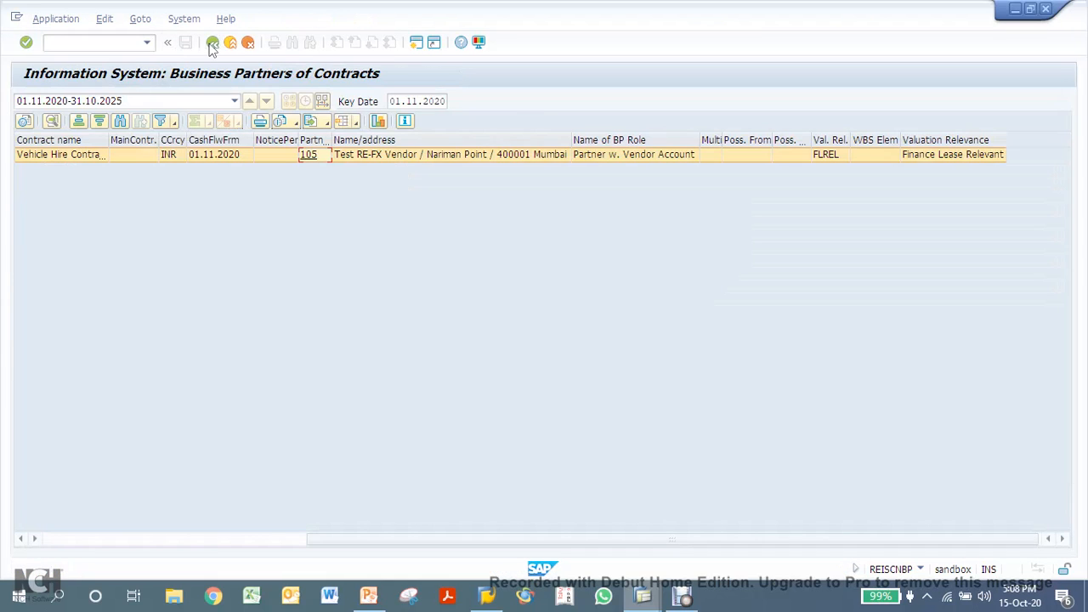
left_click(85, 539)
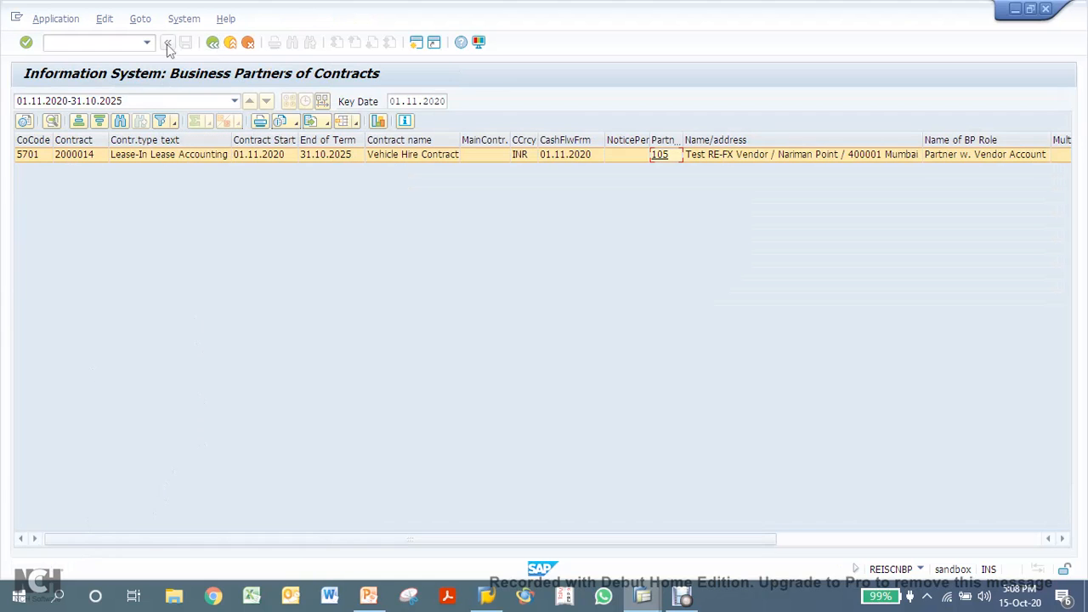
left_click(212, 43)
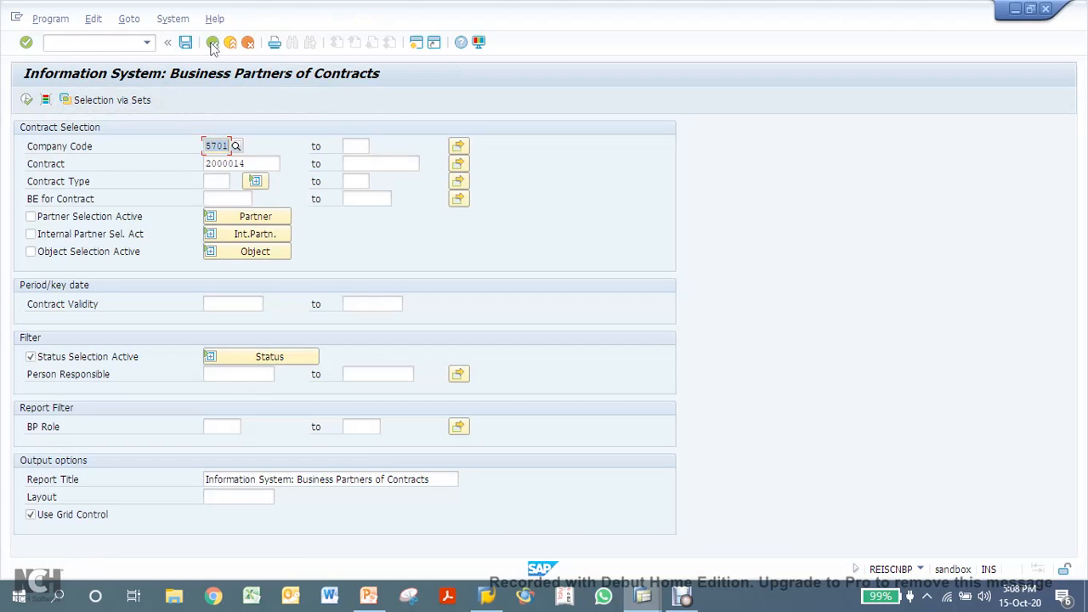
left_click(212, 43)
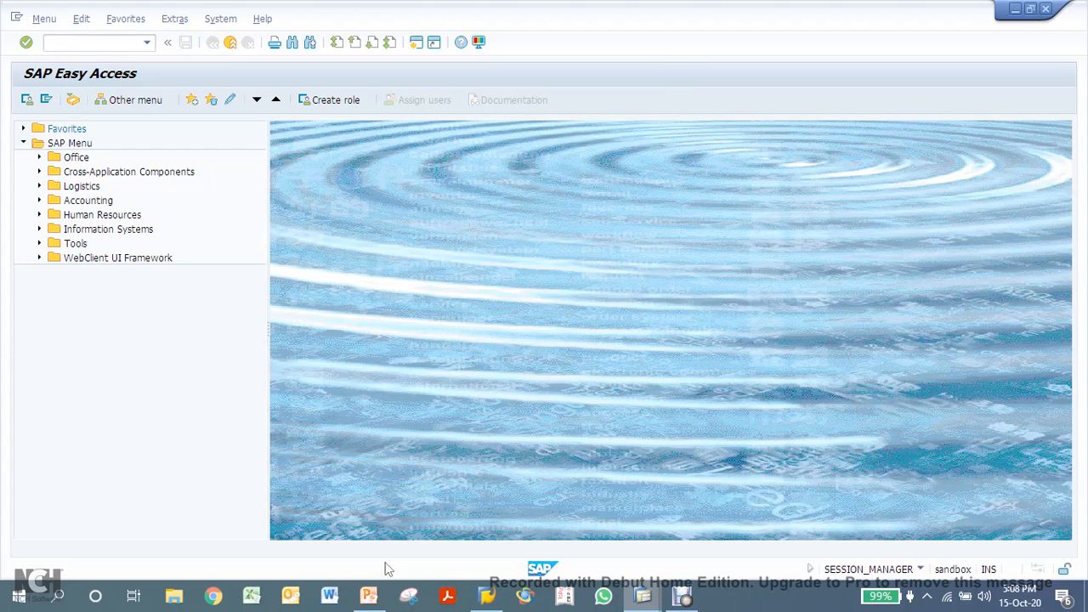
Switch to PowerPoint and add a new slide with the Blank layout after the important TCodes slide.
left_click(368, 596)
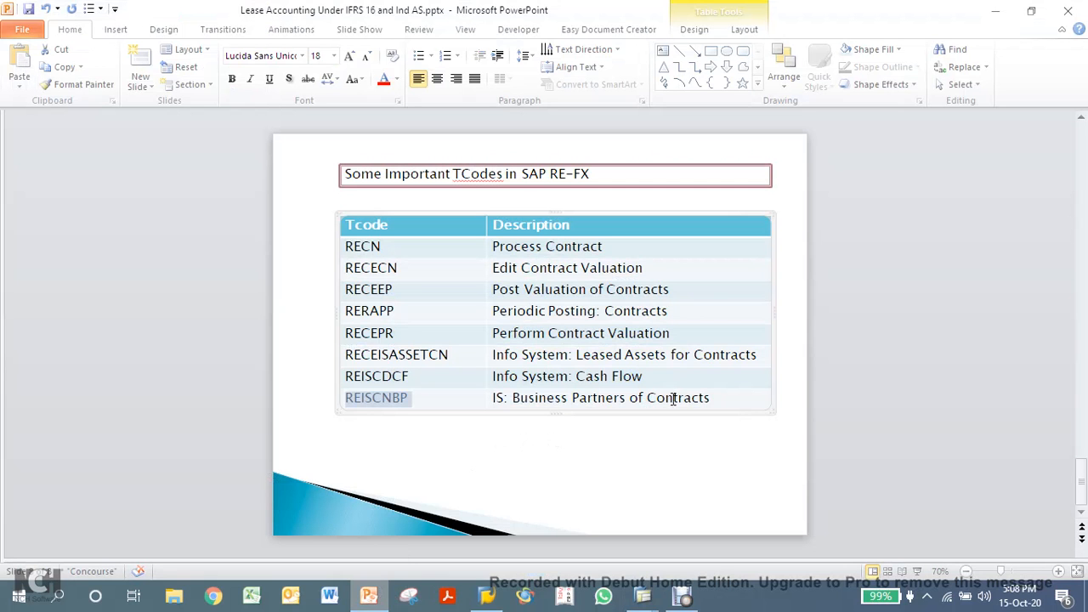
left_click(118, 30)
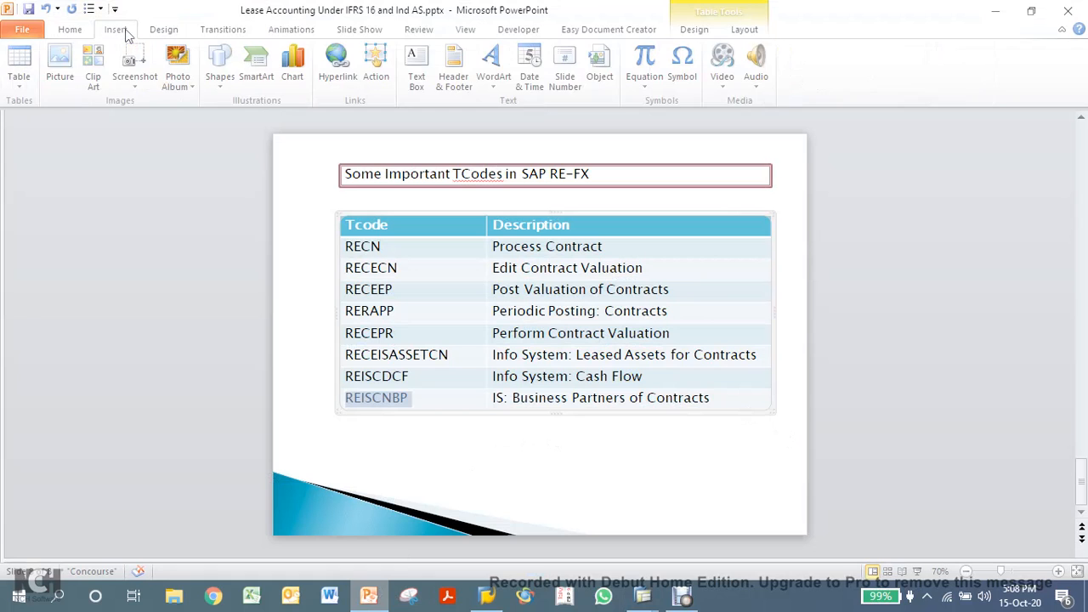
left_click(70, 29)
left_click(142, 83)
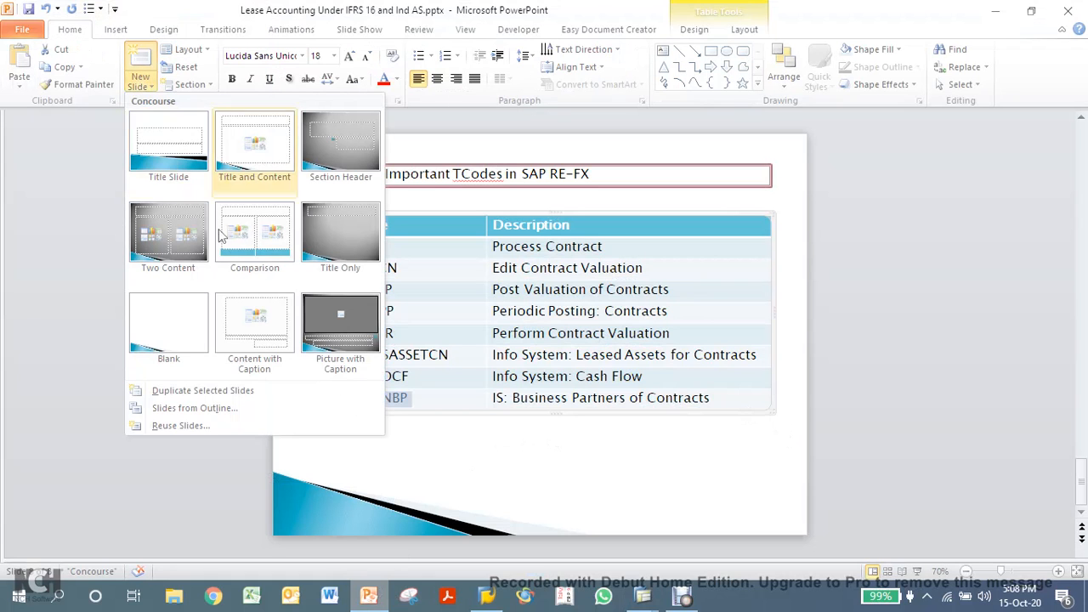
left_click(175, 343)
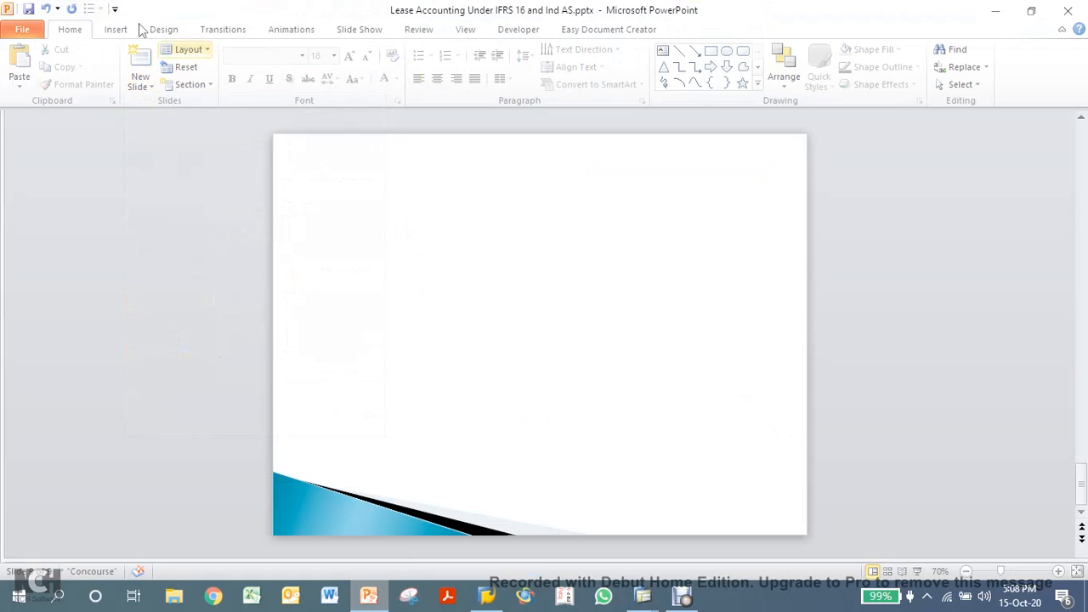
Add a text box near the top of the blank slide reading "OSS Note – 2255555".
left_click(111, 30)
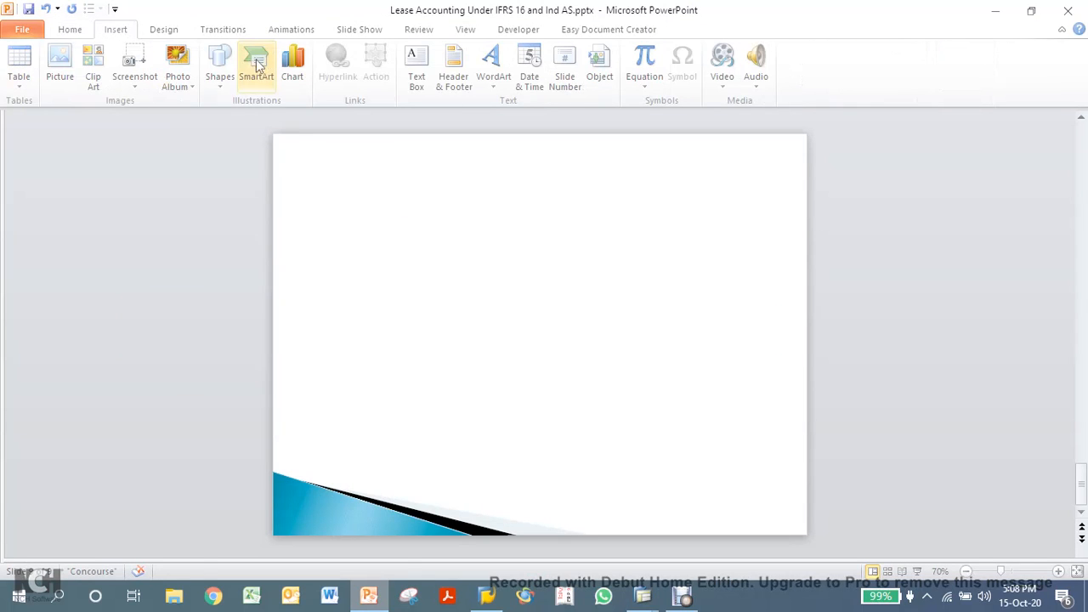
left_click(219, 64)
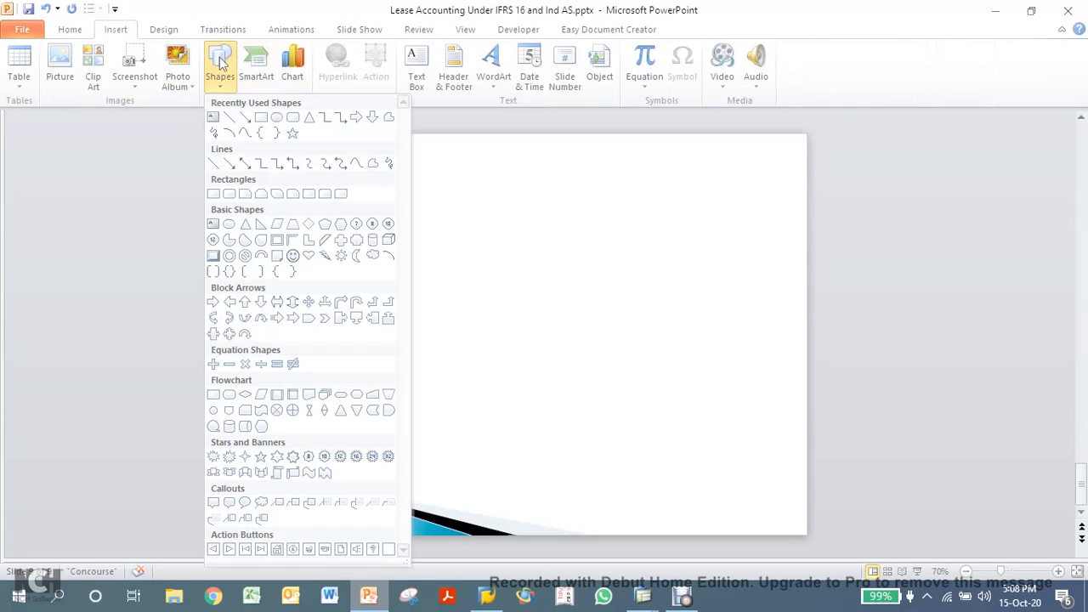
left_click(212, 116)
mouse_move(362, 173)
left_mouse_down()
mouse_move(619, 340)
mouse_move(714, 316)
left_mouse_up()
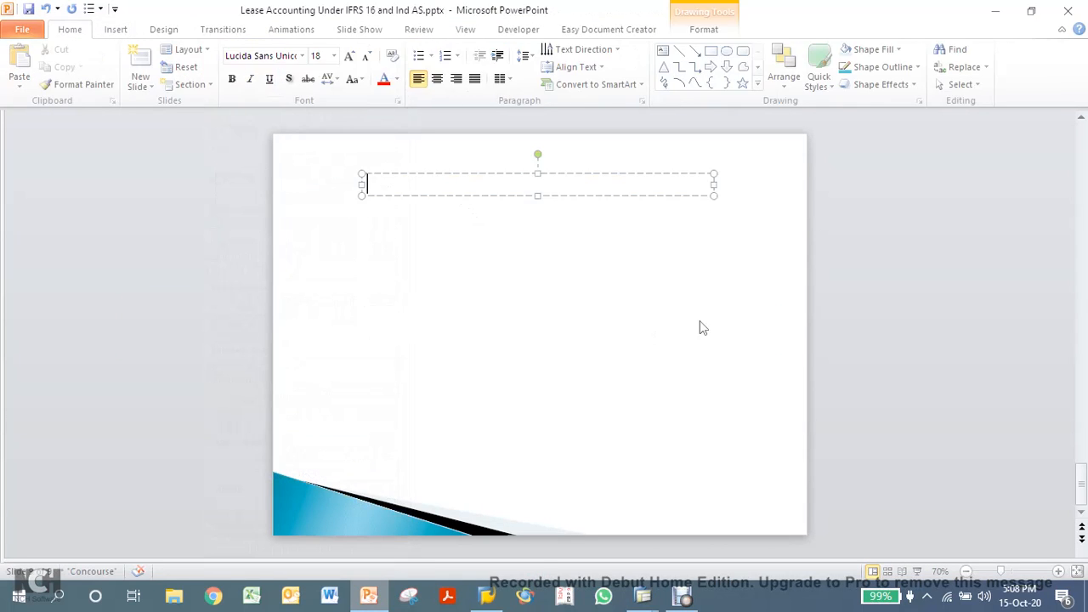
type("OSS Note - 22 55555")
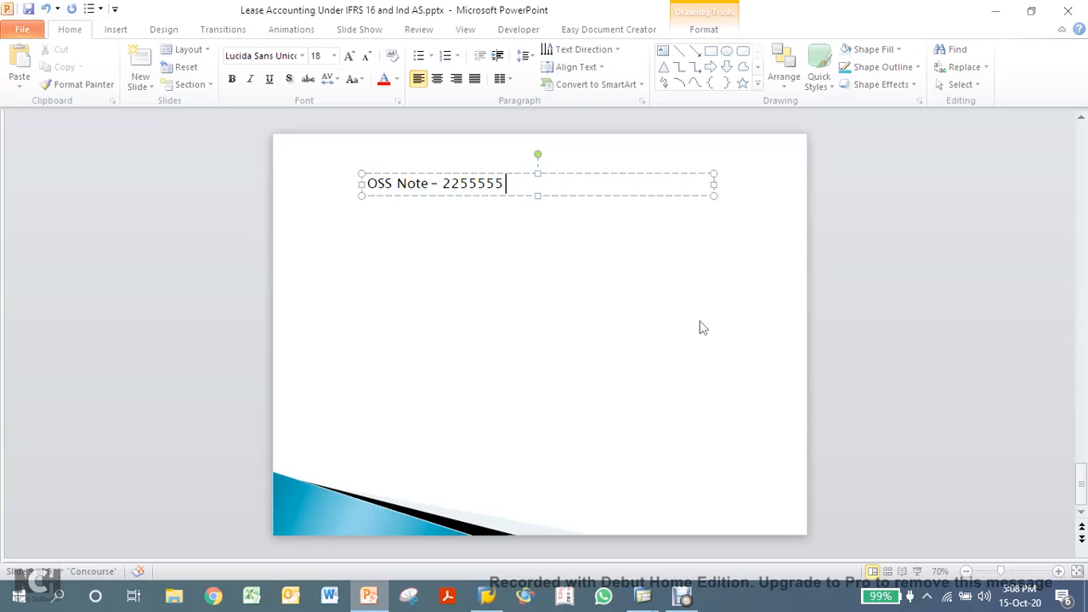
left_click(582, 327)
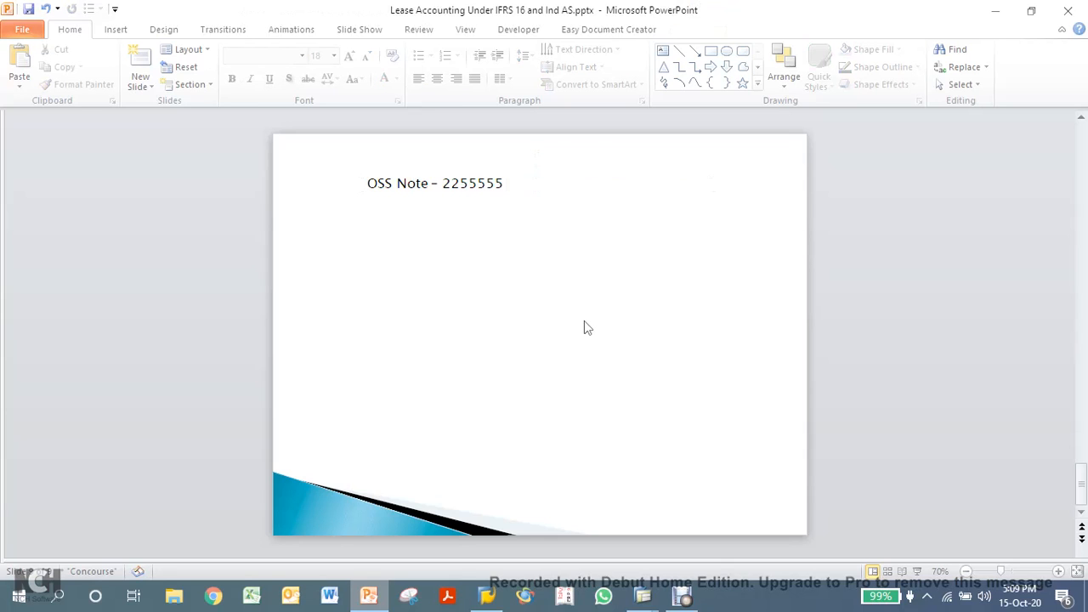